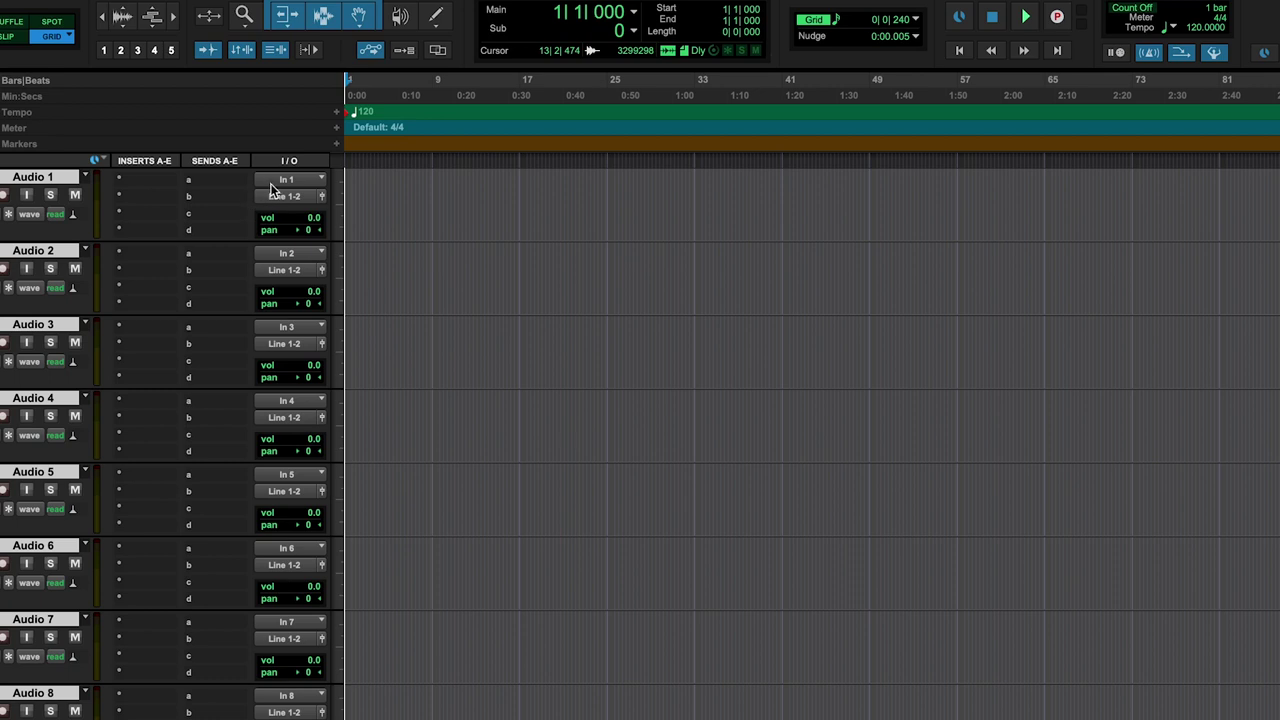
# Name the eight audio tracks kick, snare top, snare btm, hat, tom 1, tom 2, overhead L and overhead R, and record-arm them all
pyautogui.click(30, 177)
pyautogui.doubleClick(30, 177)
pyautogui.write('kick')
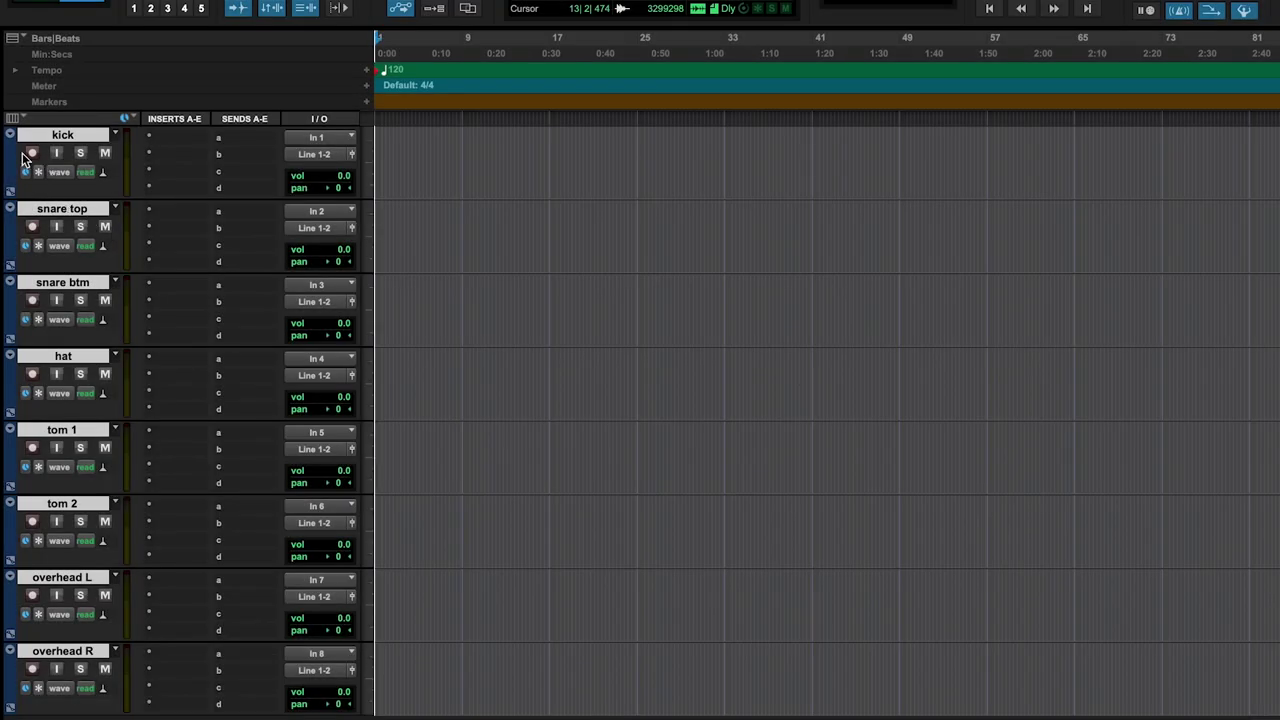
pyautogui.keyDown('alt'); pyautogui.click(32, 153); pyautogui.keyUp('alt')
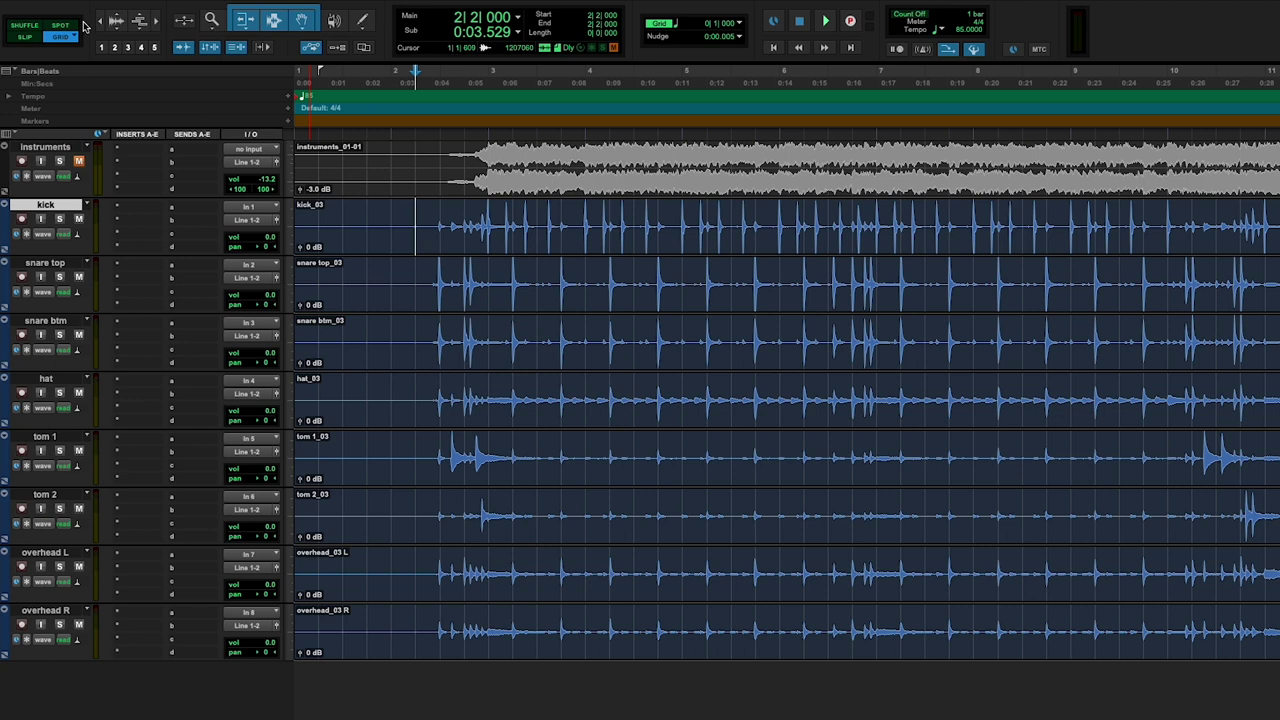
# Examine the start of the first snare hit just before bar 2 beat 3 to compare waveform polarity across the drum tracks
pyautogui.hotkey('ctrl', ']')
pyautogui.hotkey('ctrl', ']')
pyautogui.hotkey('ctrl', ']')
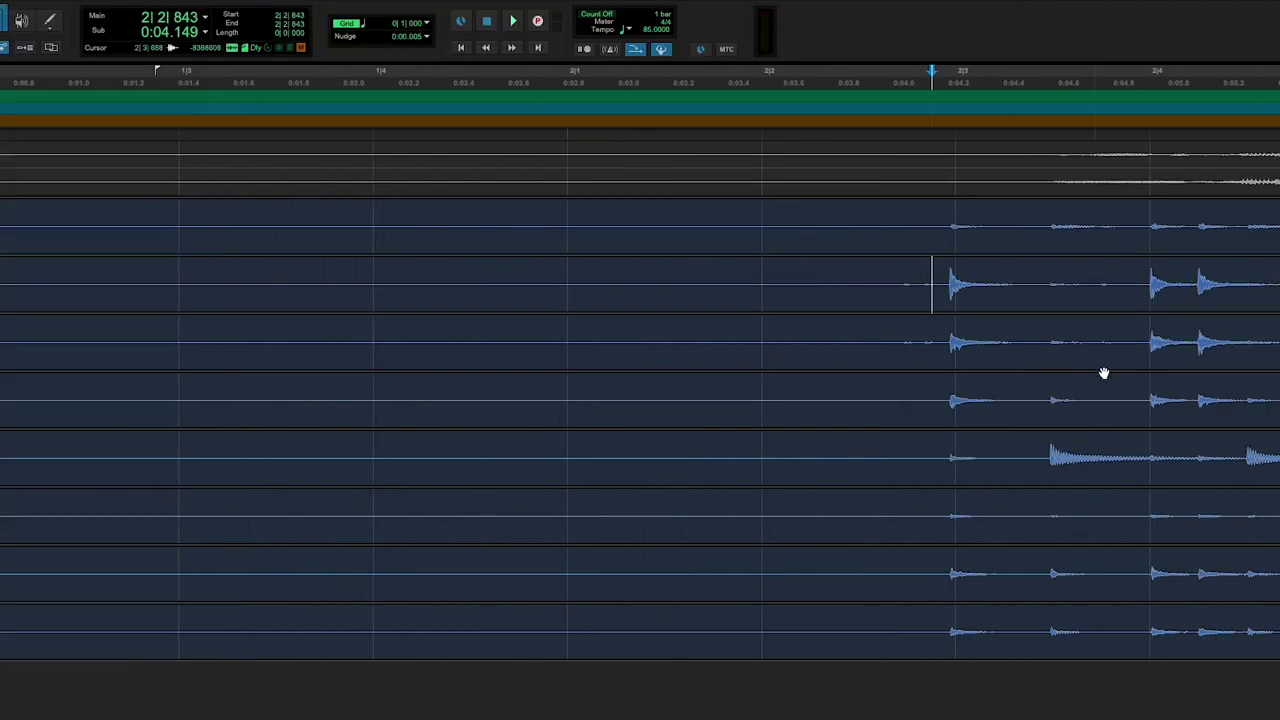
pyautogui.hotkey('ctrl', ']')
pyautogui.hotkey('ctrl', ']')
pyautogui.hotkey('ctrl', ']')
pyautogui.hotkey('ctrl', ']')
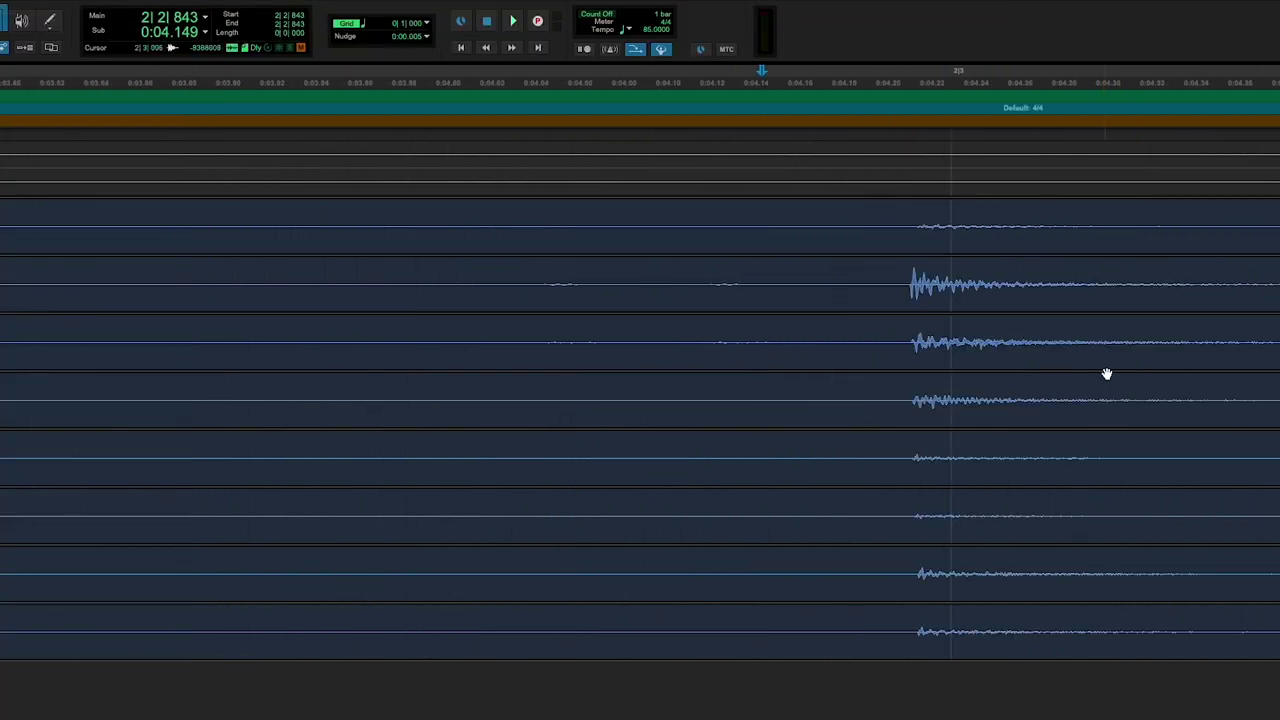
pyautogui.hotkey('ctrl', ']')
pyautogui.hotkey('ctrl', ']')
pyautogui.hotkey('ctrl', ']')
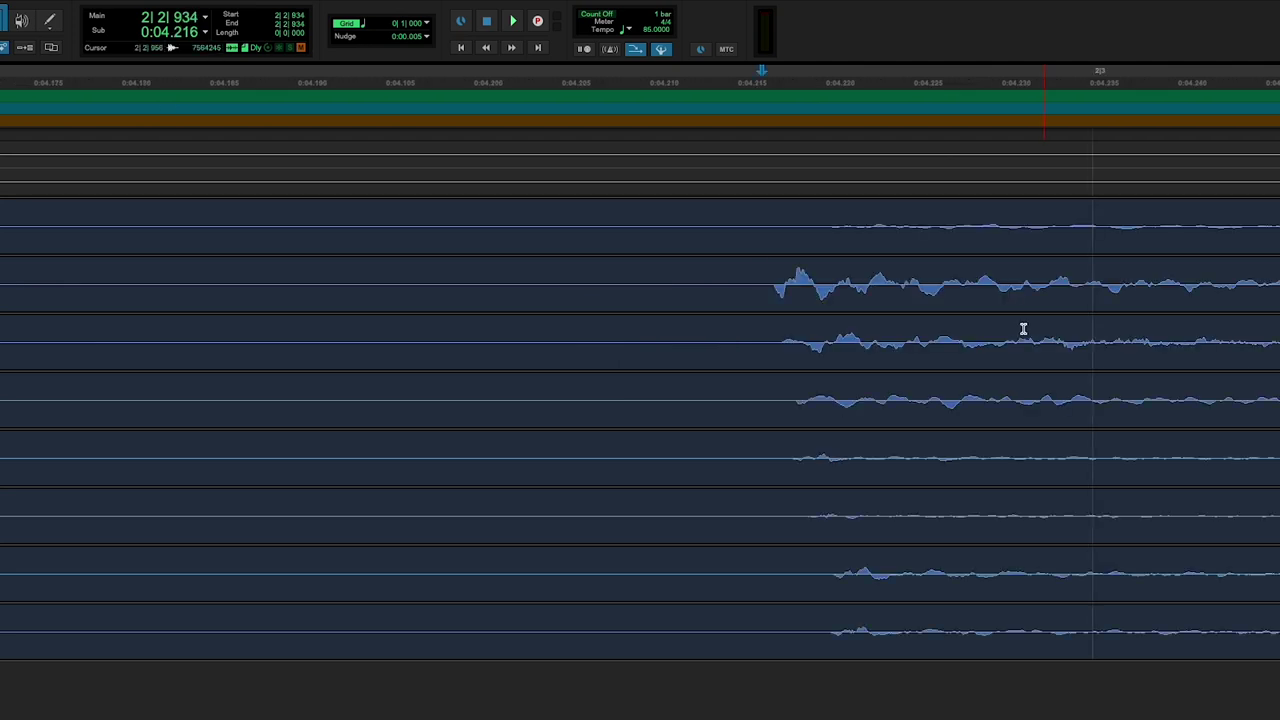
pyautogui.hotkey('ctrl', '[')
pyautogui.hotkey('ctrl', '[')
pyautogui.hotkey('ctrl', ']')
pyautogui.hotkey('ctrl', ']')
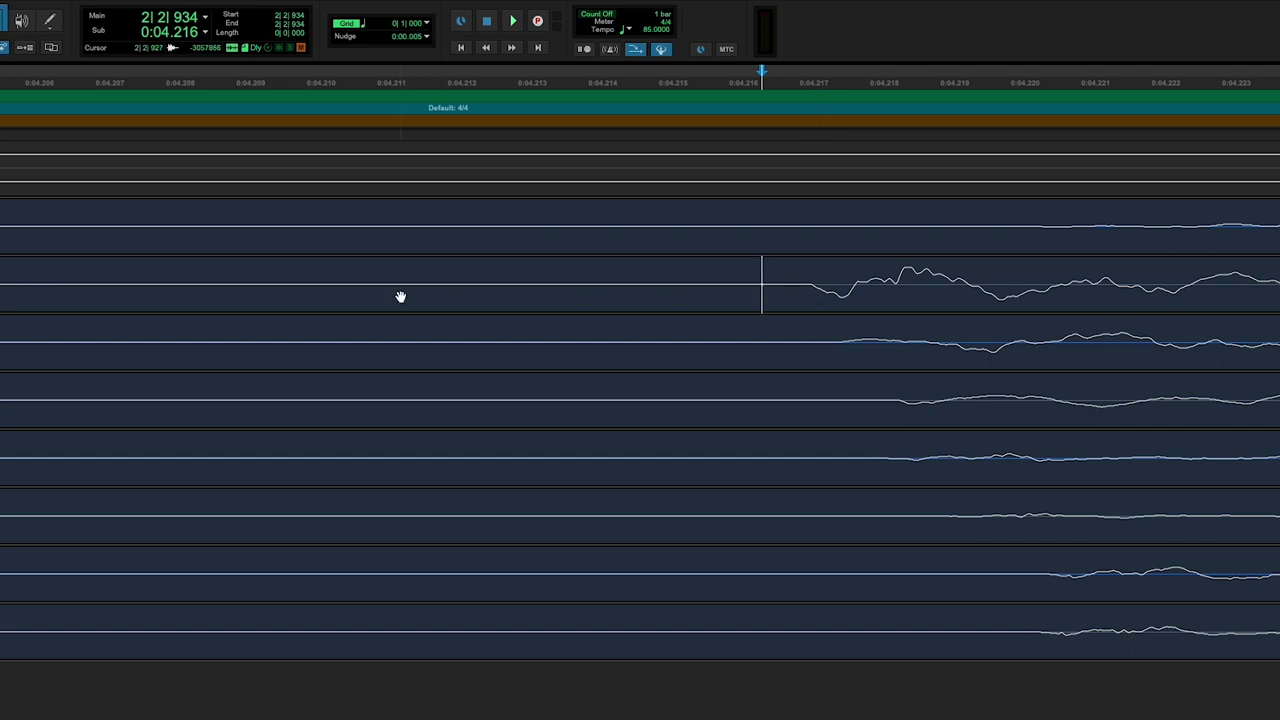
# Invert the polarity of the whole snare top clip with a rendered EQ3 1-Band process, and repeat it for the tom 1 clip
pyautogui.click(55, 310)
pyautogui.click(10, 0)
pyautogui.moveTo(40, 0)
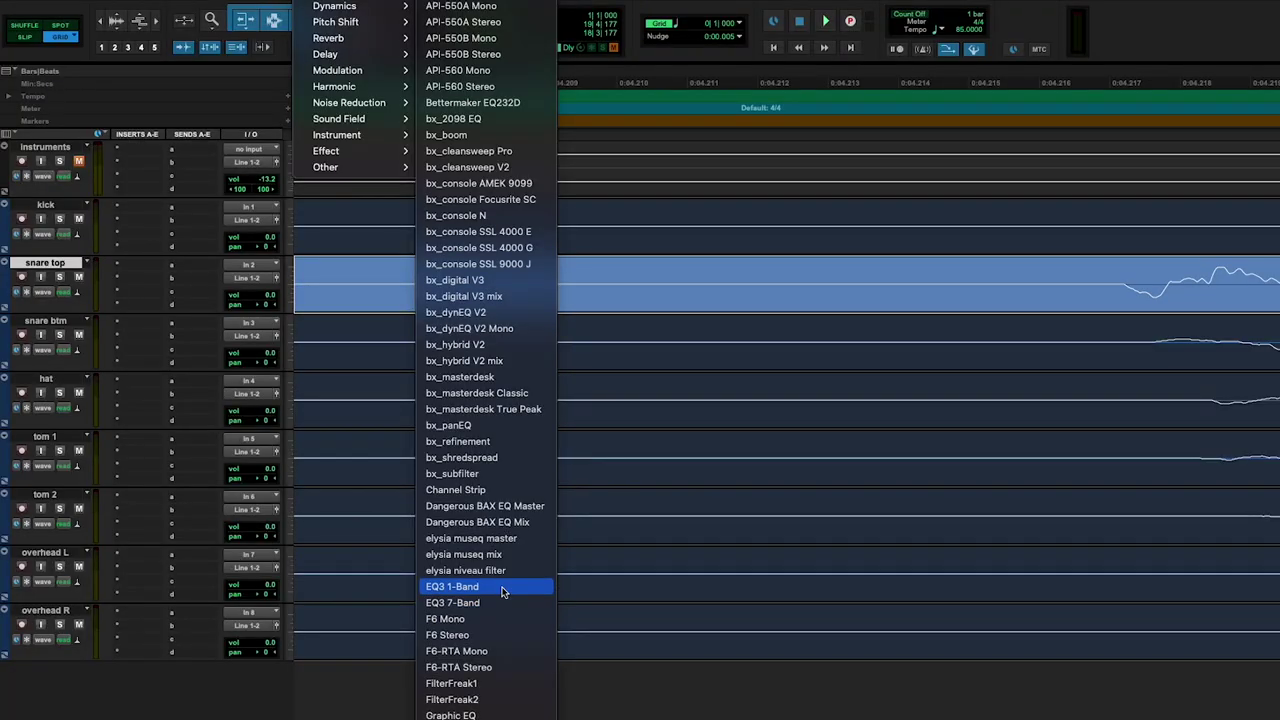
pyautogui.click(500, 588)
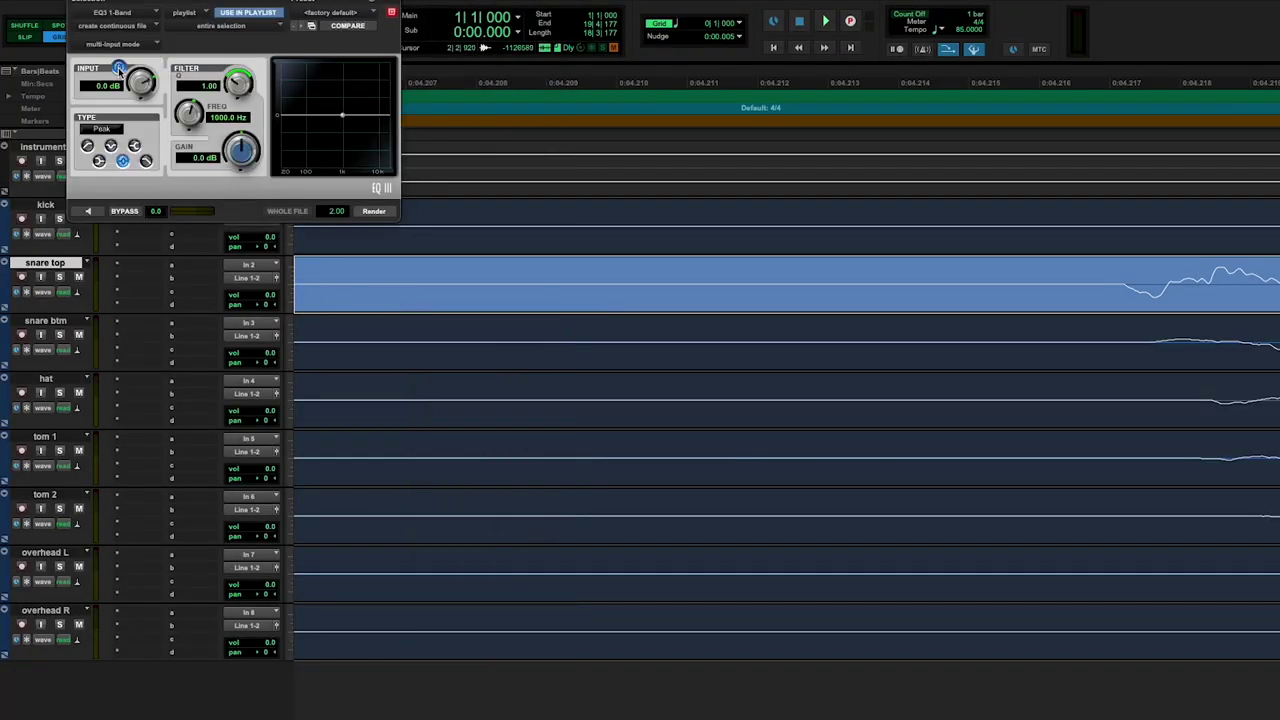
pyautogui.click(374, 212)
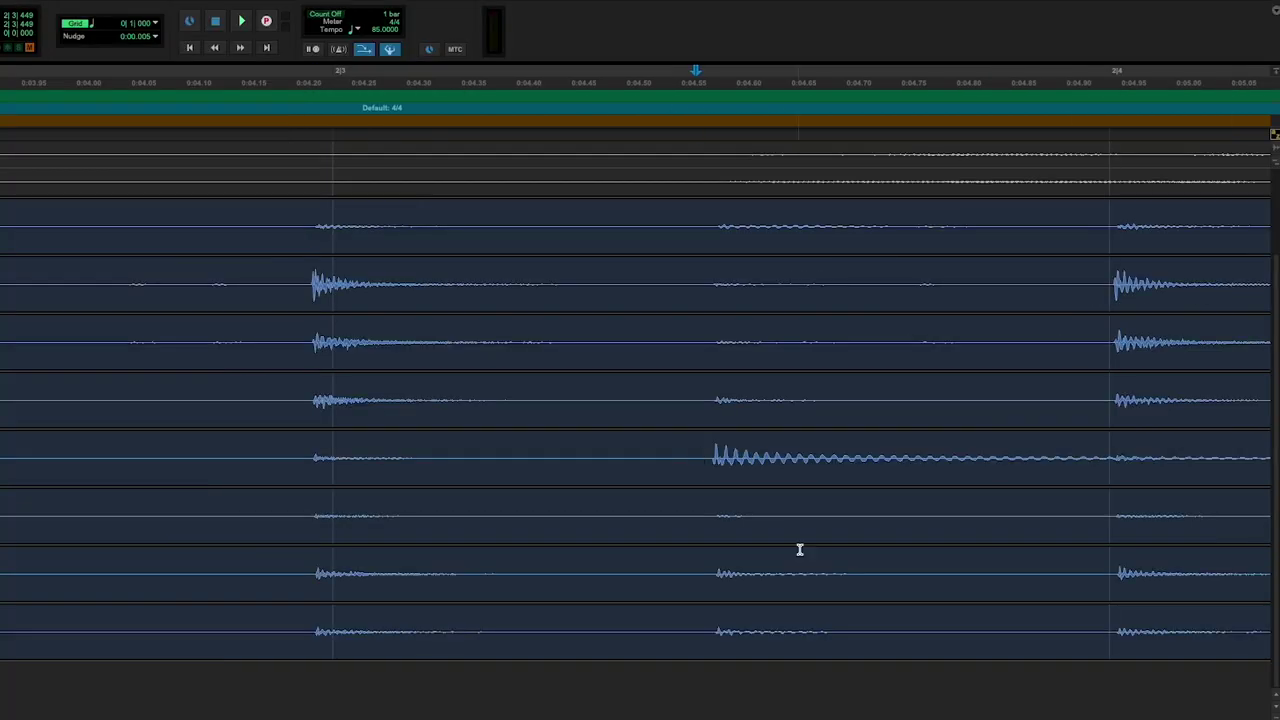
pyautogui.doubleClick(743, 474)
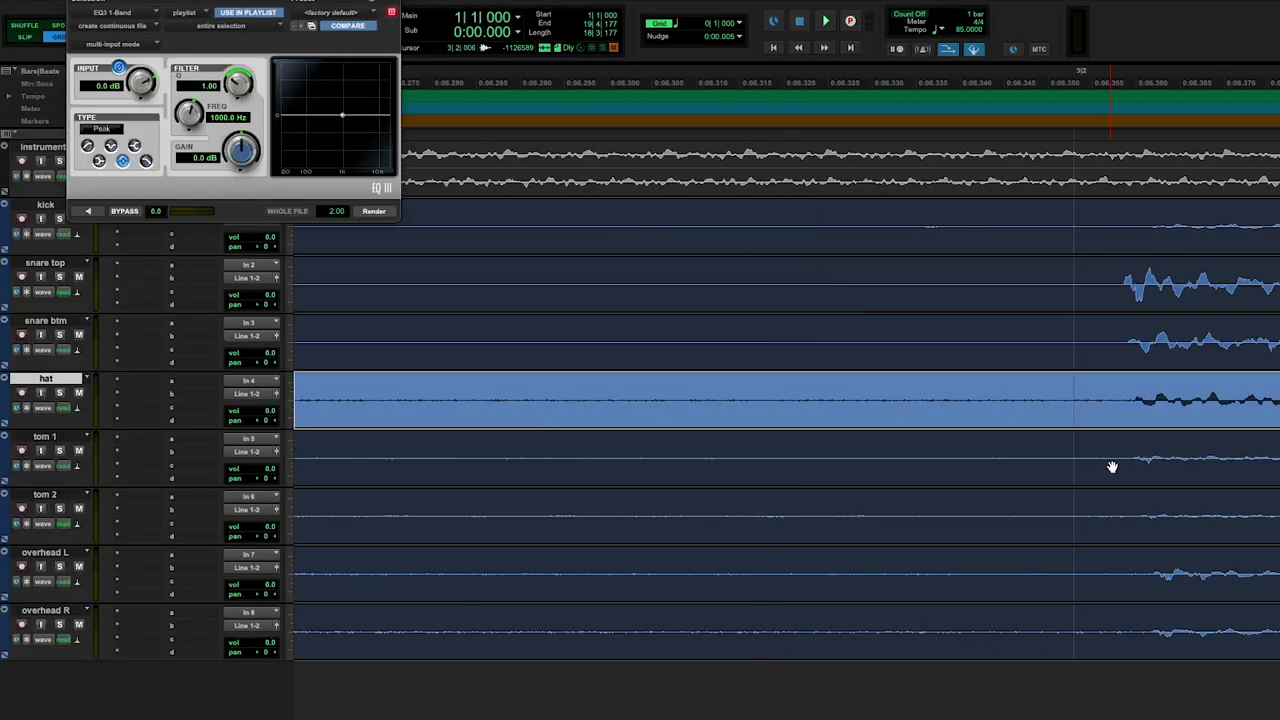
# Compare the kick transient near bar 3 with the other drum tracks, and close the EQ3 1-Band window
pyautogui.press('r')
pyautogui.press('r')
pyautogui.press('r')
pyautogui.press('r')
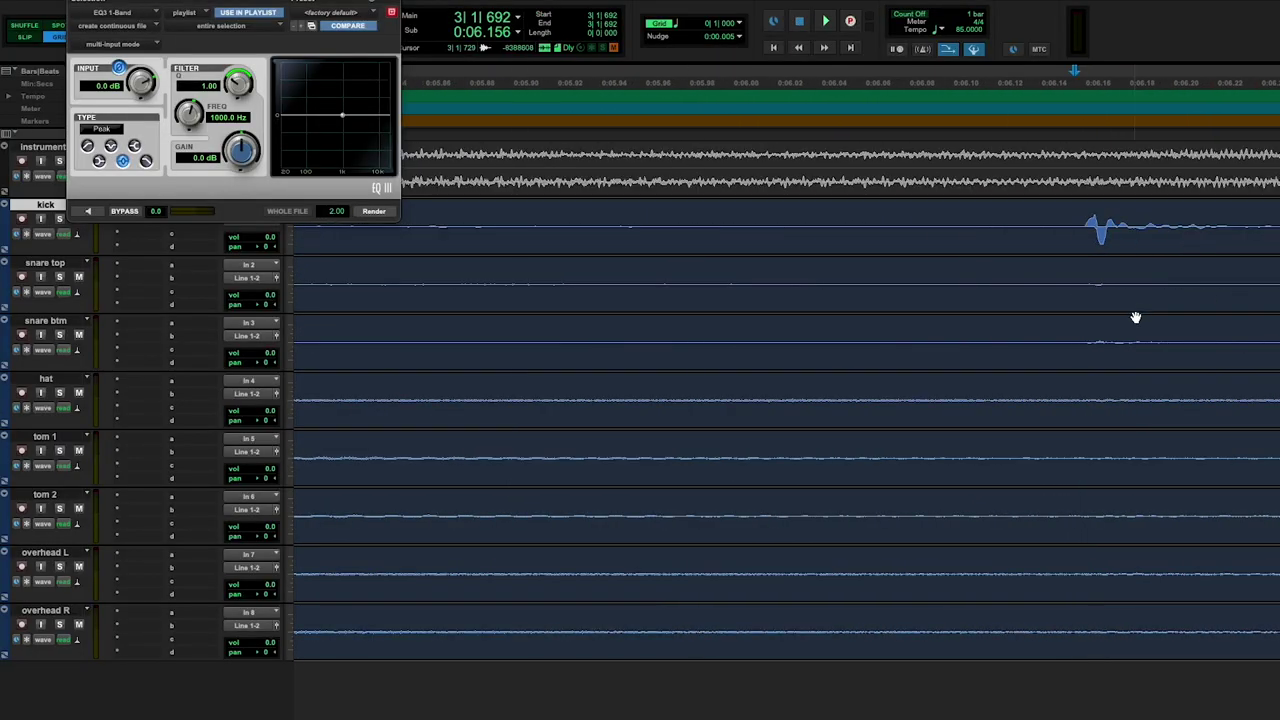
pyautogui.press('r')
pyautogui.press('r')
pyautogui.press('r')
pyautogui.press('r')
pyautogui.press('r')
pyautogui.press('r')
pyautogui.press('r')
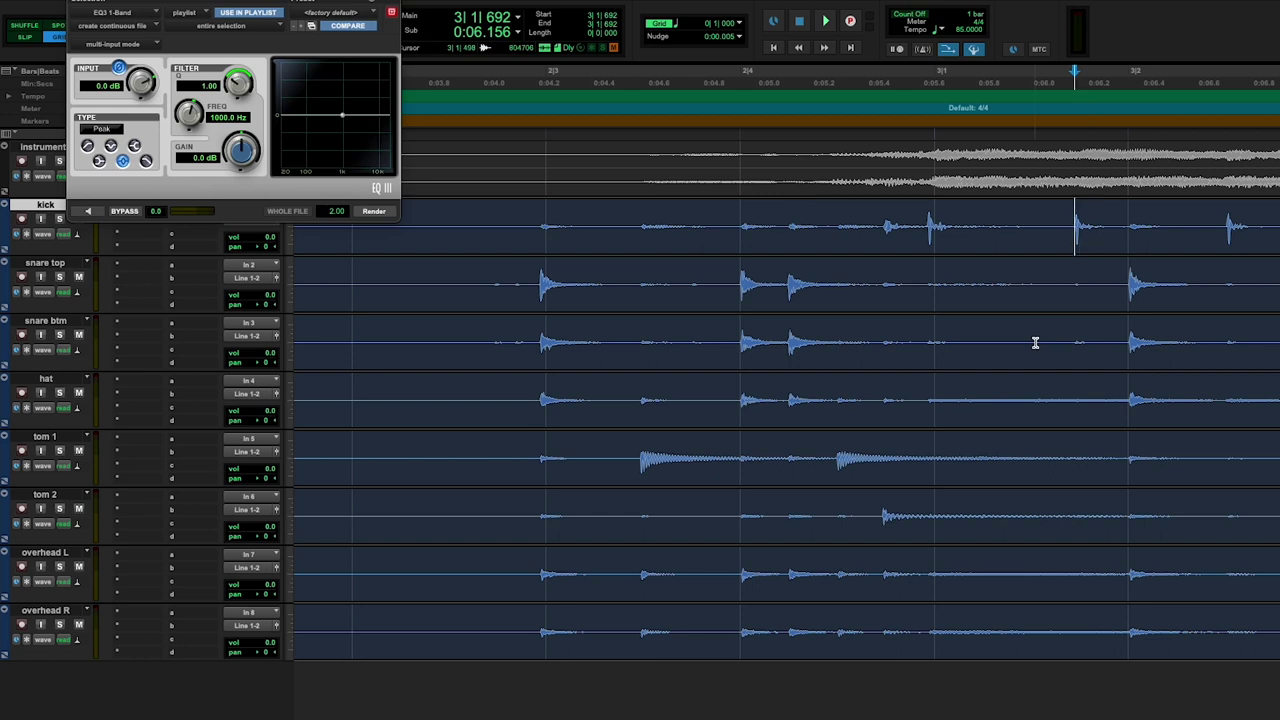
pyautogui.press('super+w')
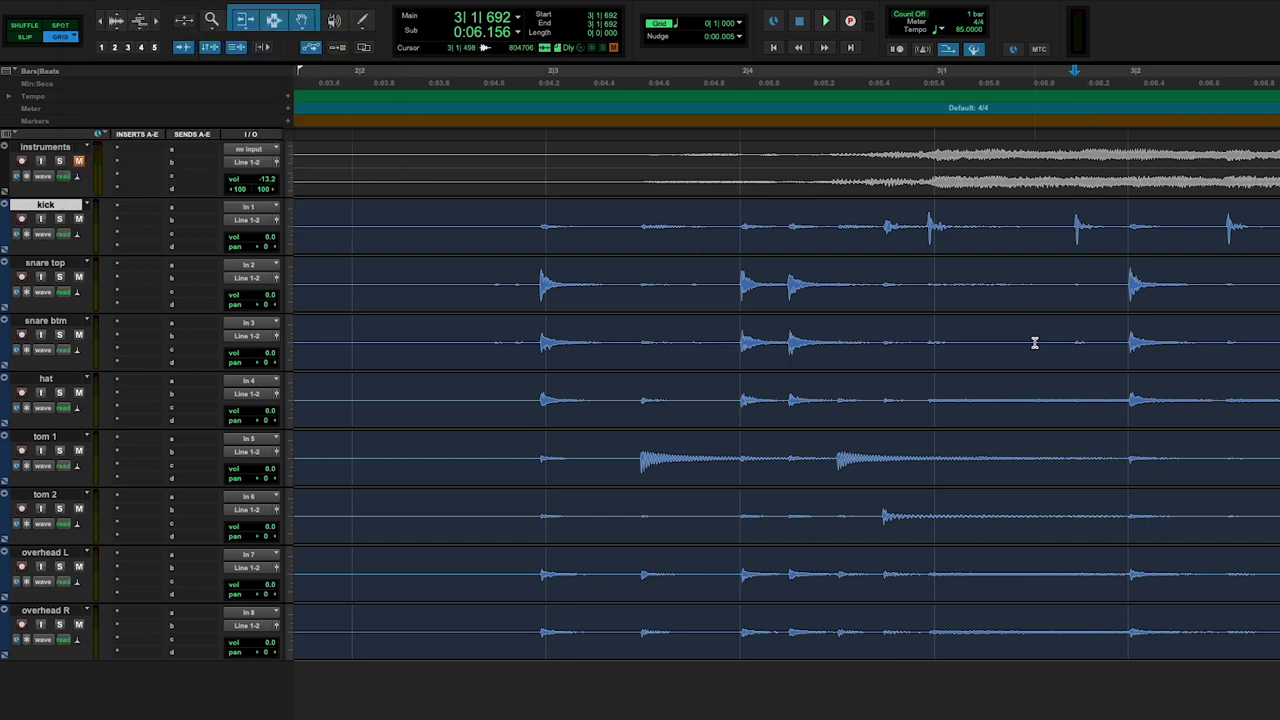
# Place the edit cursor on the kick track just before the first drum hit and set the grid to 1 bar
pyautogui.click(470, 209)
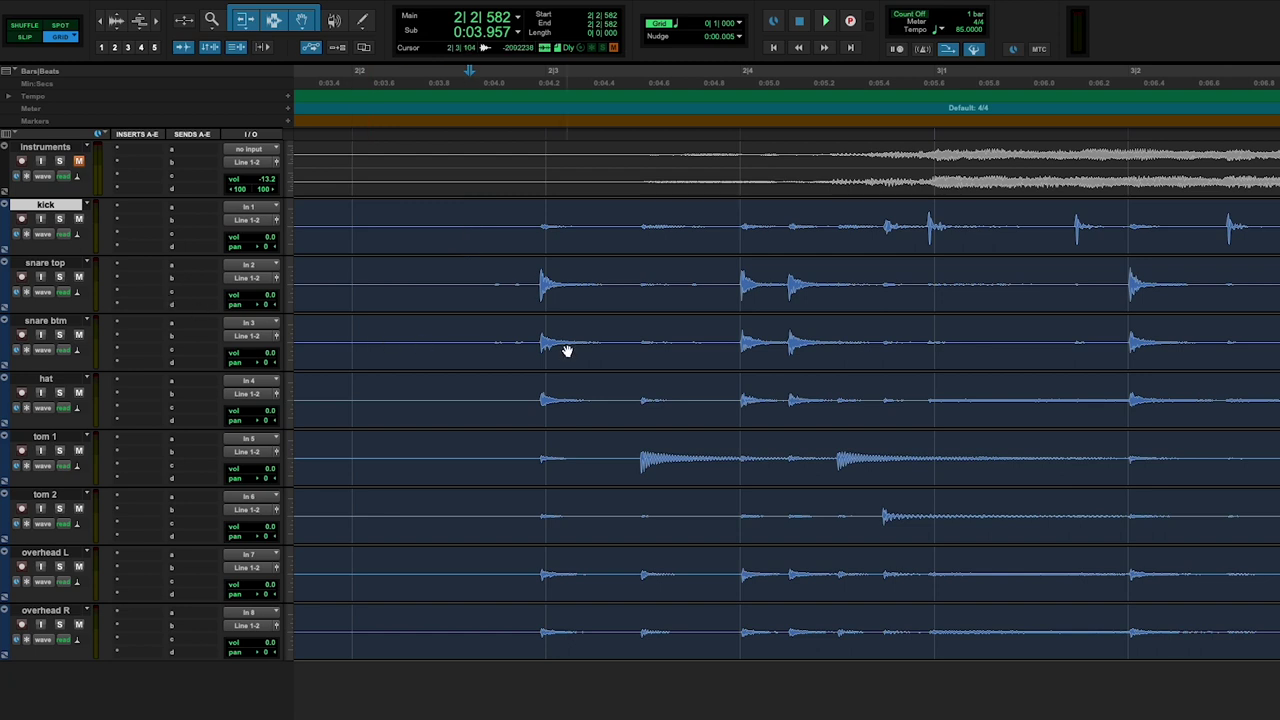
pyautogui.hscroll(10, 656, 335)
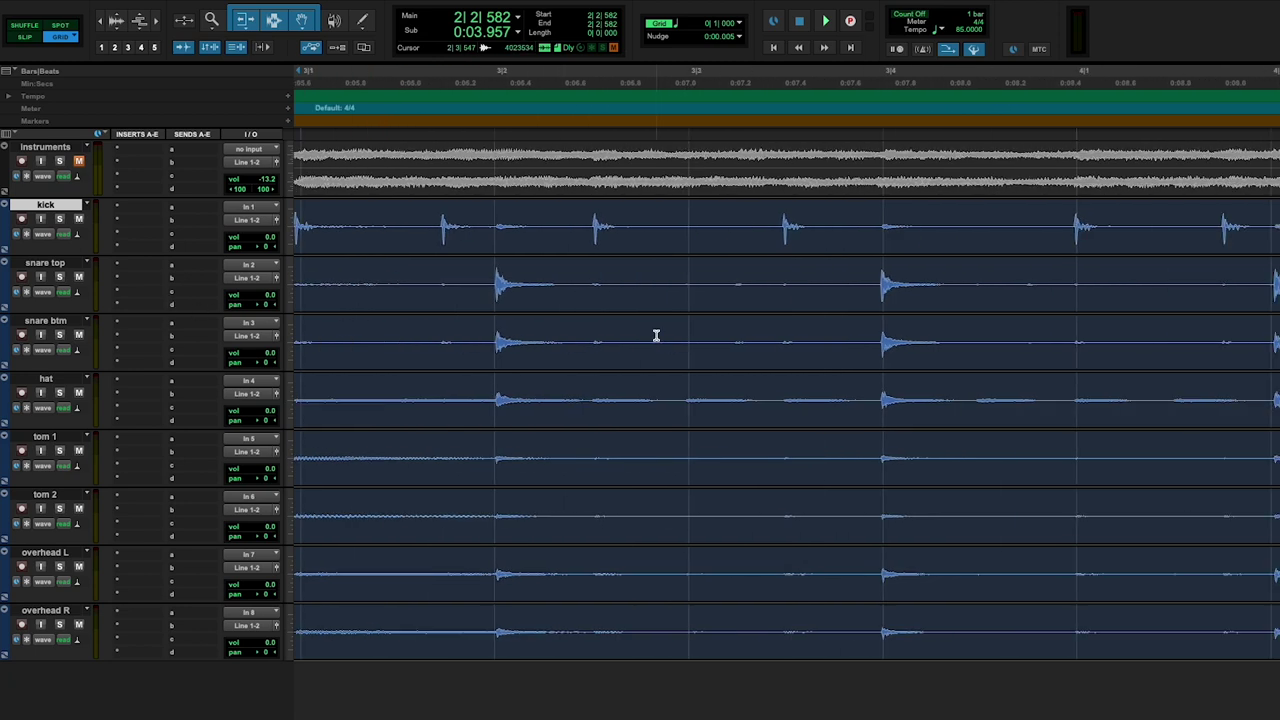
pyautogui.scroll(-1, 656, 335)
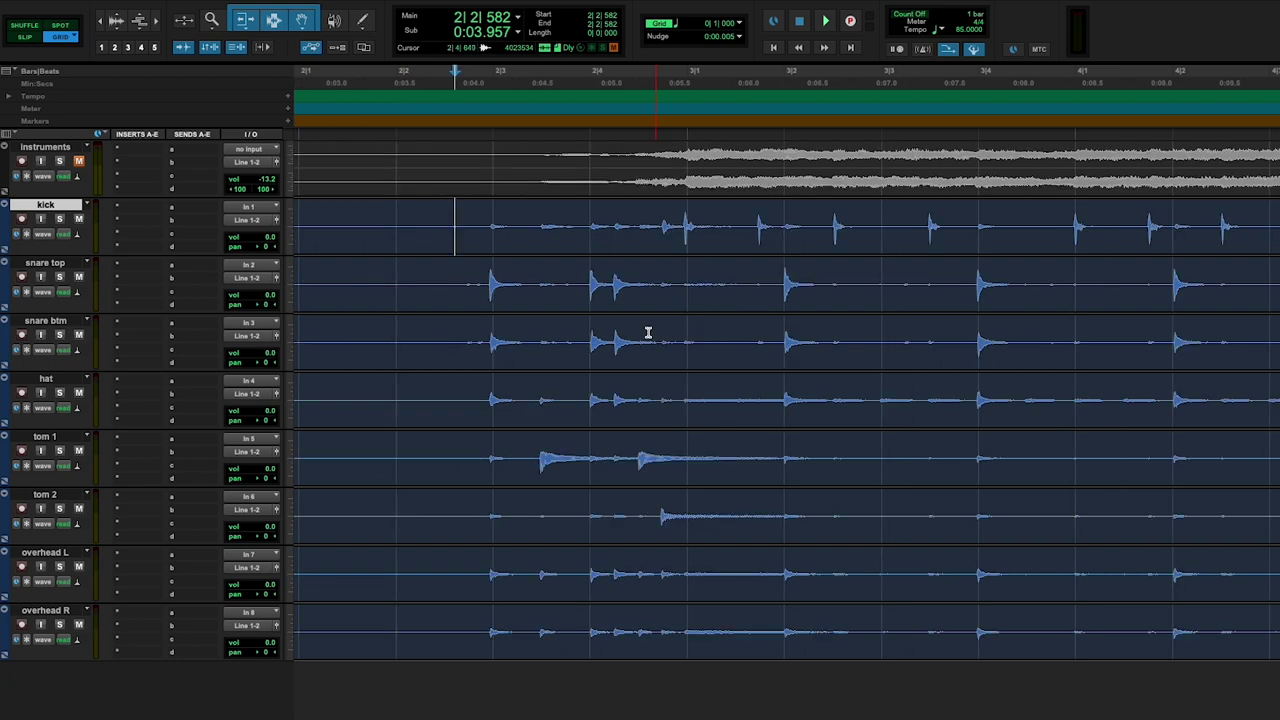
pyautogui.click(683, 33)
pyautogui.click(715, 8)
# Colour all the drum tracks from kick to overhead R red
pyautogui.click(44, 264)
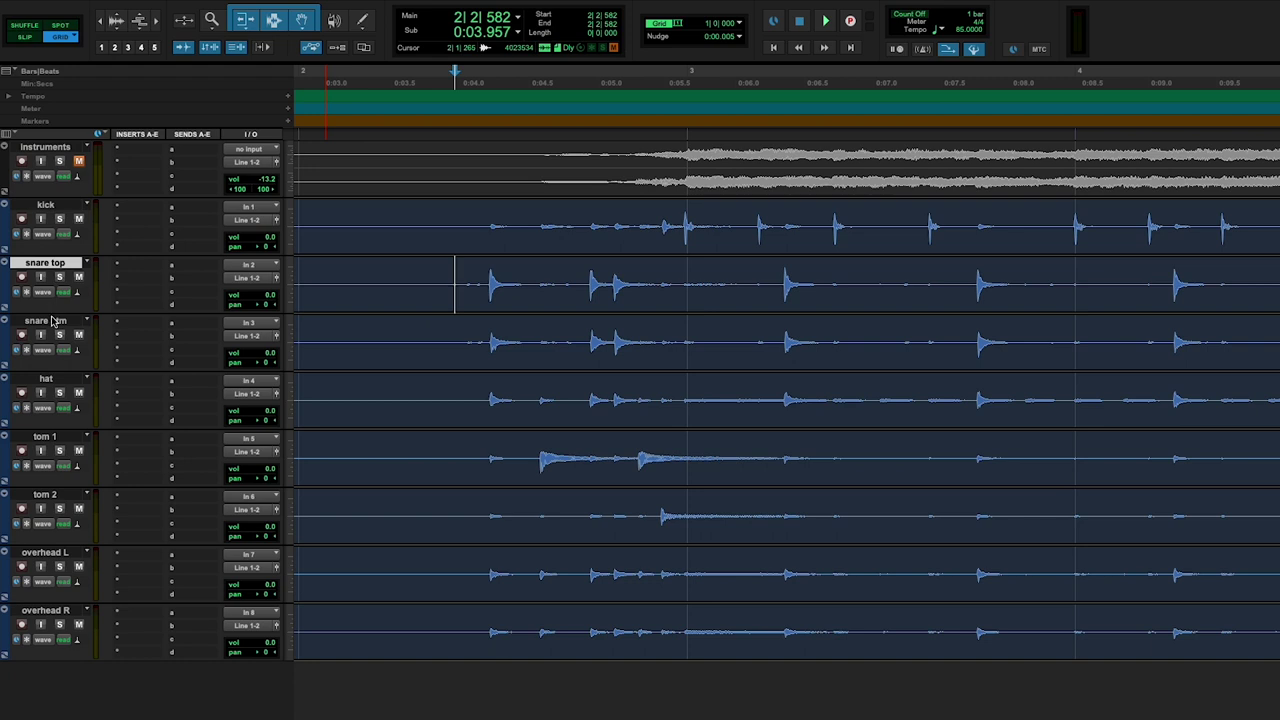
pyautogui.click(44, 204)
pyautogui.keyDown('shift'); pyautogui.click(46, 608); pyautogui.keyUp('shift')
pyautogui.doubleClick(4, 620)
pyautogui.click(773, 22)
# Route the snare top and snare btm tracks to a new mono aux input named snare
pyautogui.click(44, 204)
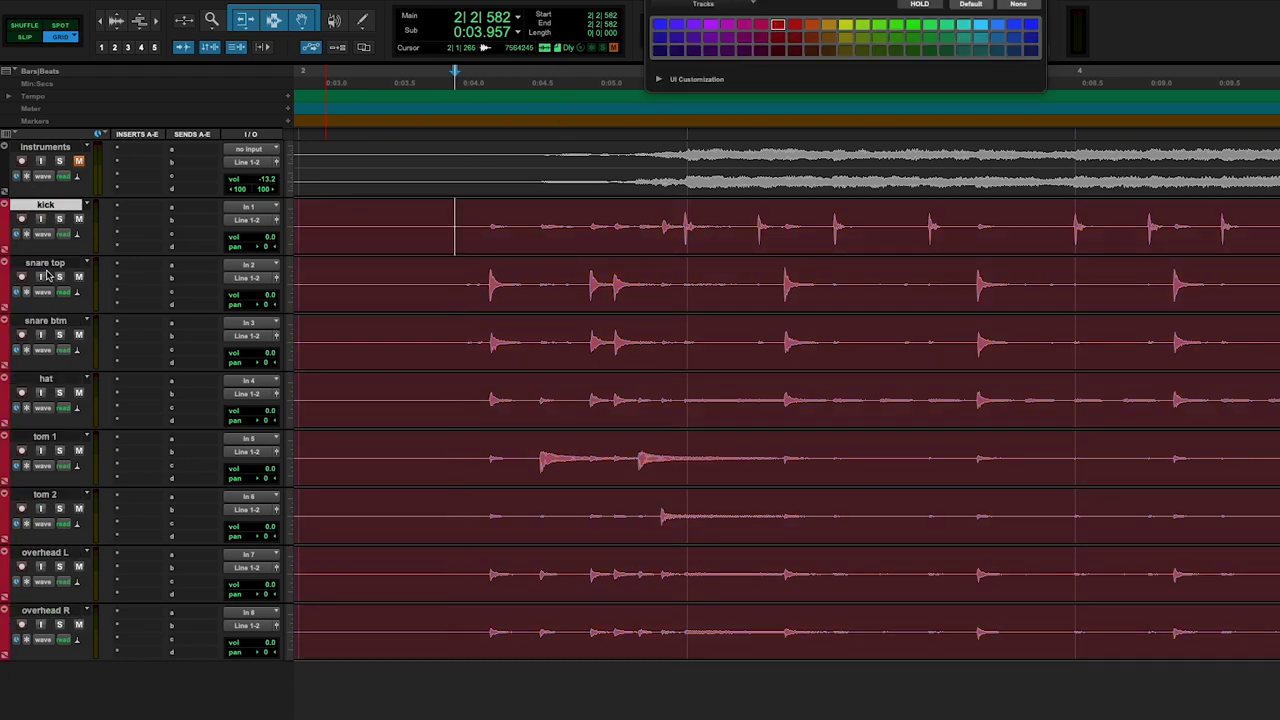
pyautogui.click(45, 262)
pyautogui.press('super+shift+n')
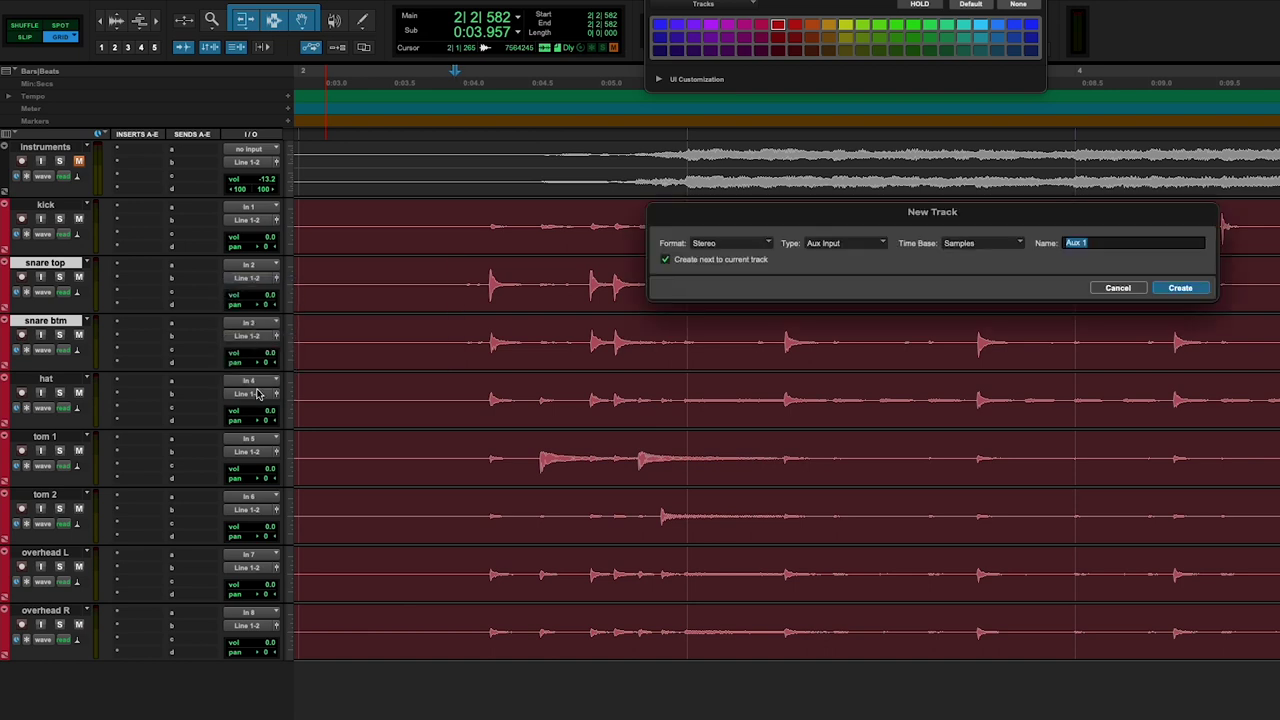
pyautogui.press('Return')
# Route the hat, tom and overhead tracks to a new stereo aux input named Drum Bus
pyautogui.scroll(-1, 640, 400)
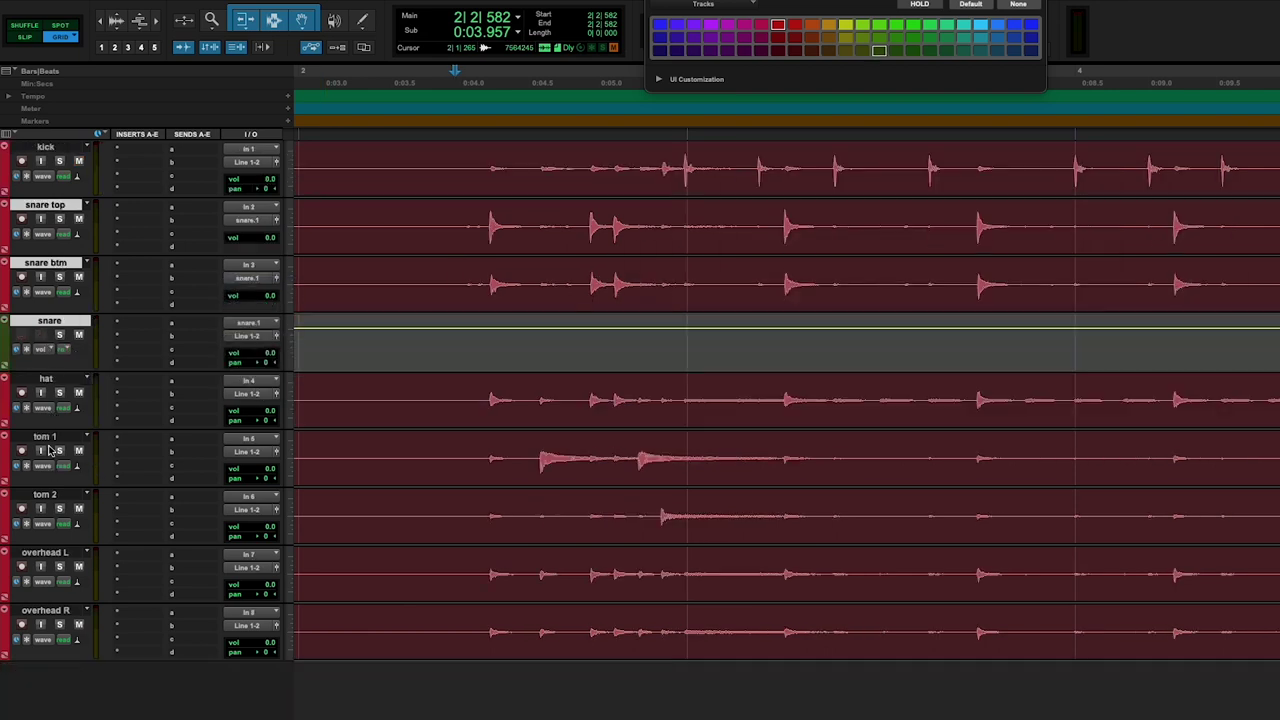
pyautogui.click(46, 378)
pyautogui.keyDown('shift'); pyautogui.click(50, 610); pyautogui.keyUp('shift')
pyautogui.click(248, 625)
pyautogui.click(254, 684)
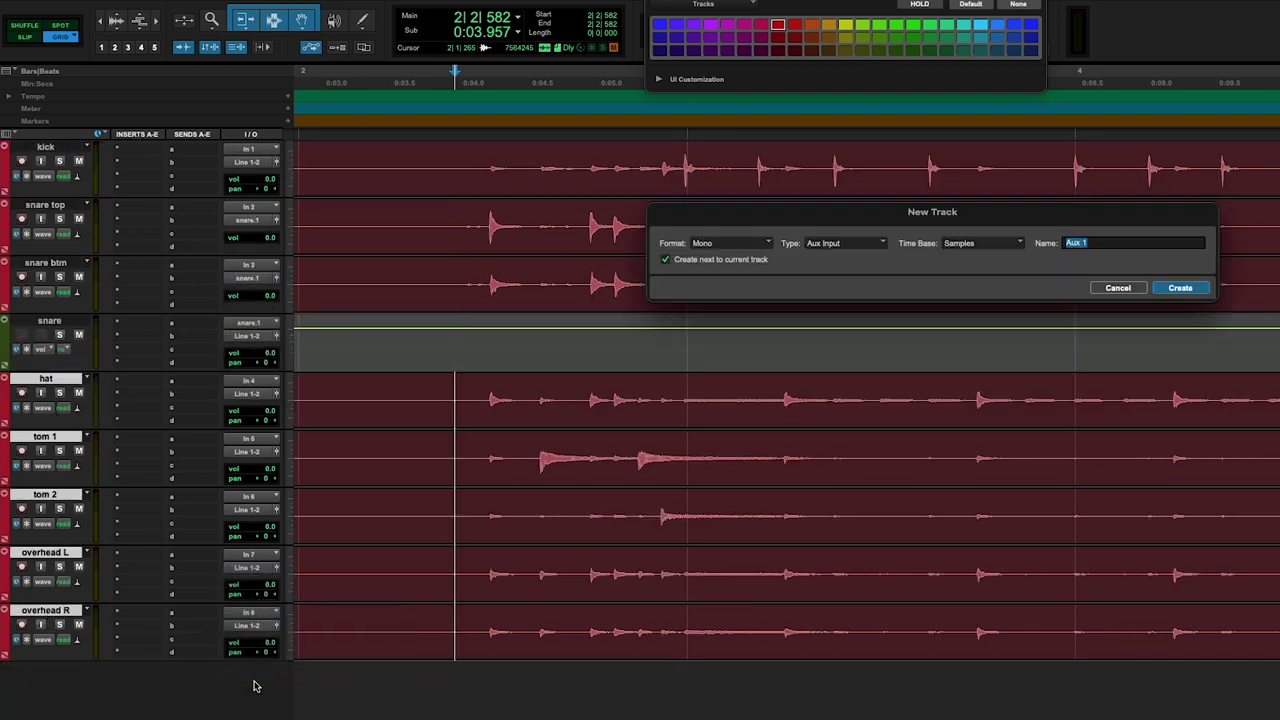
pyautogui.write('D')
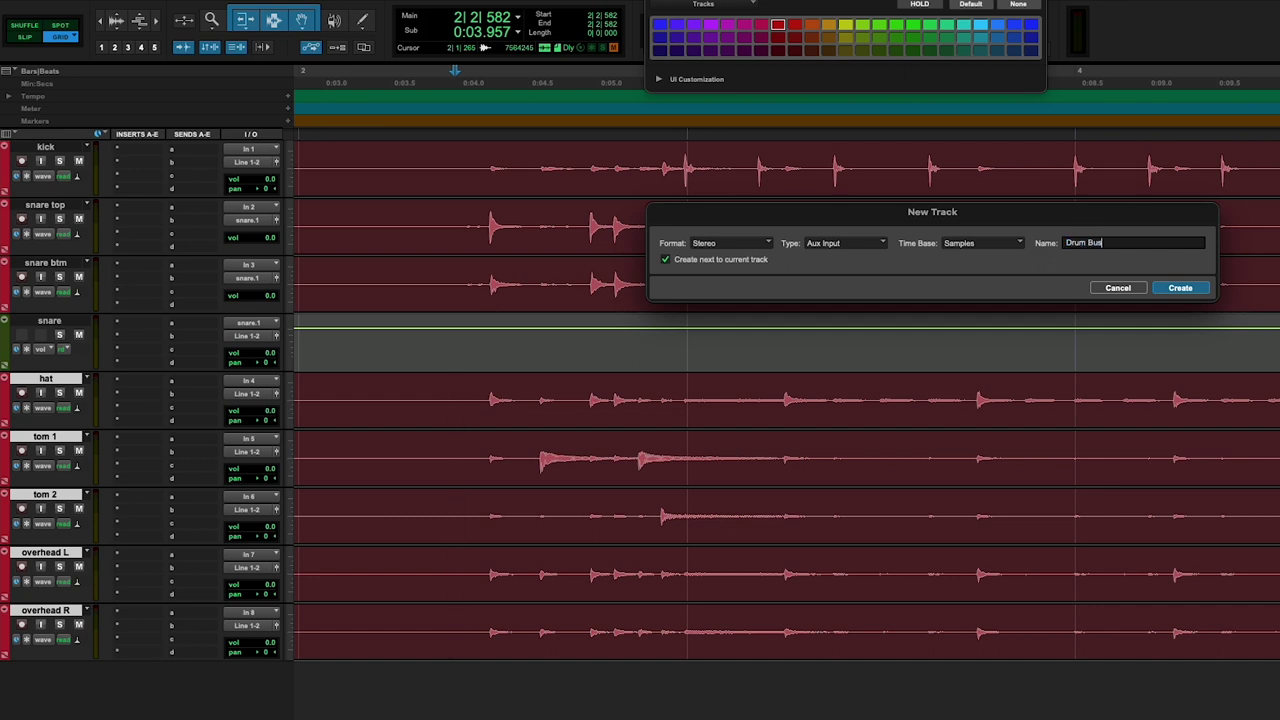
pyautogui.write('rum Bus')
pyautogui.press('Return')
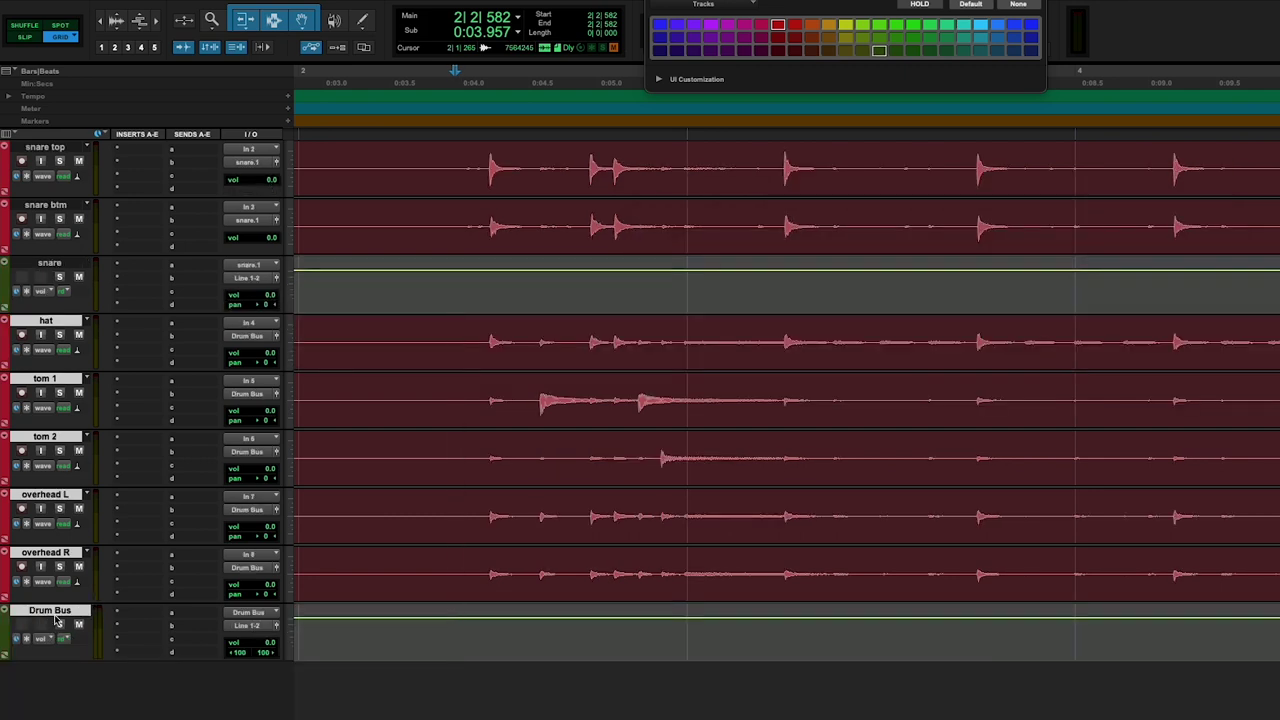
# Create a stereo aux input named Drum Bus Parallel and set its input to Drum Bus
pyautogui.press('super+shift+n')
pyautogui.press('Tab')
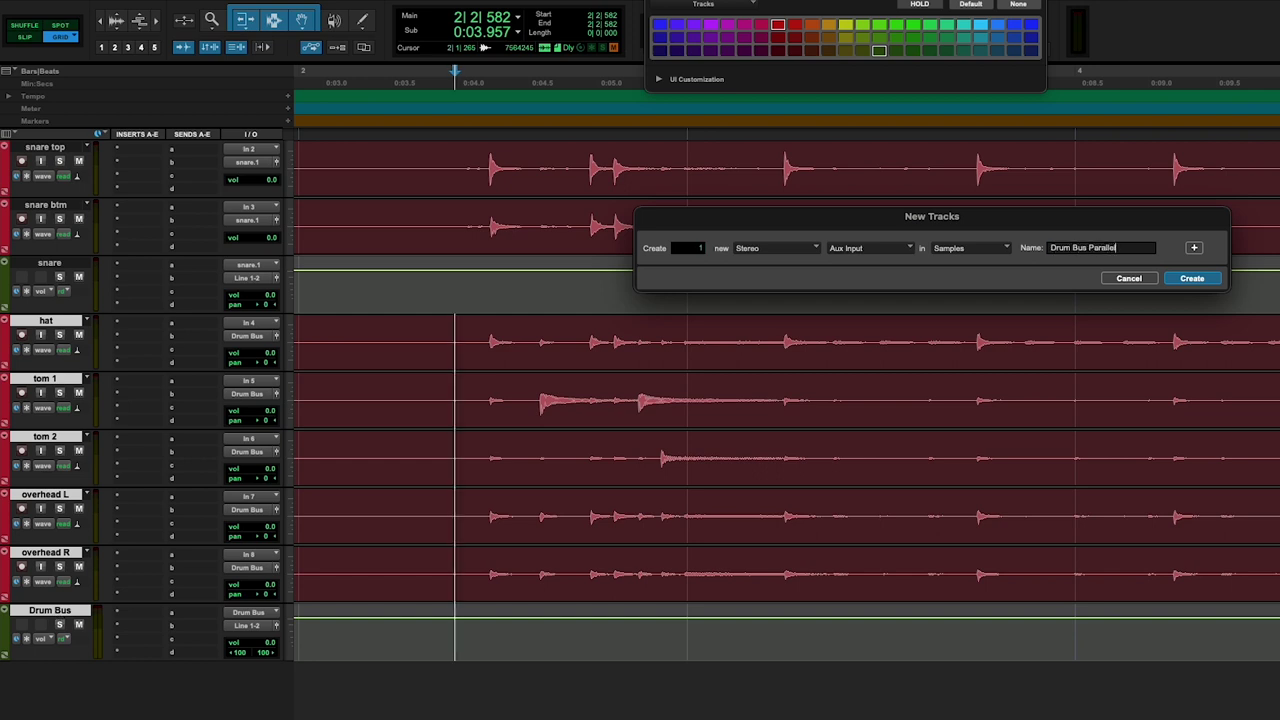
pyautogui.press('Return')
pyautogui.click(248, 670)
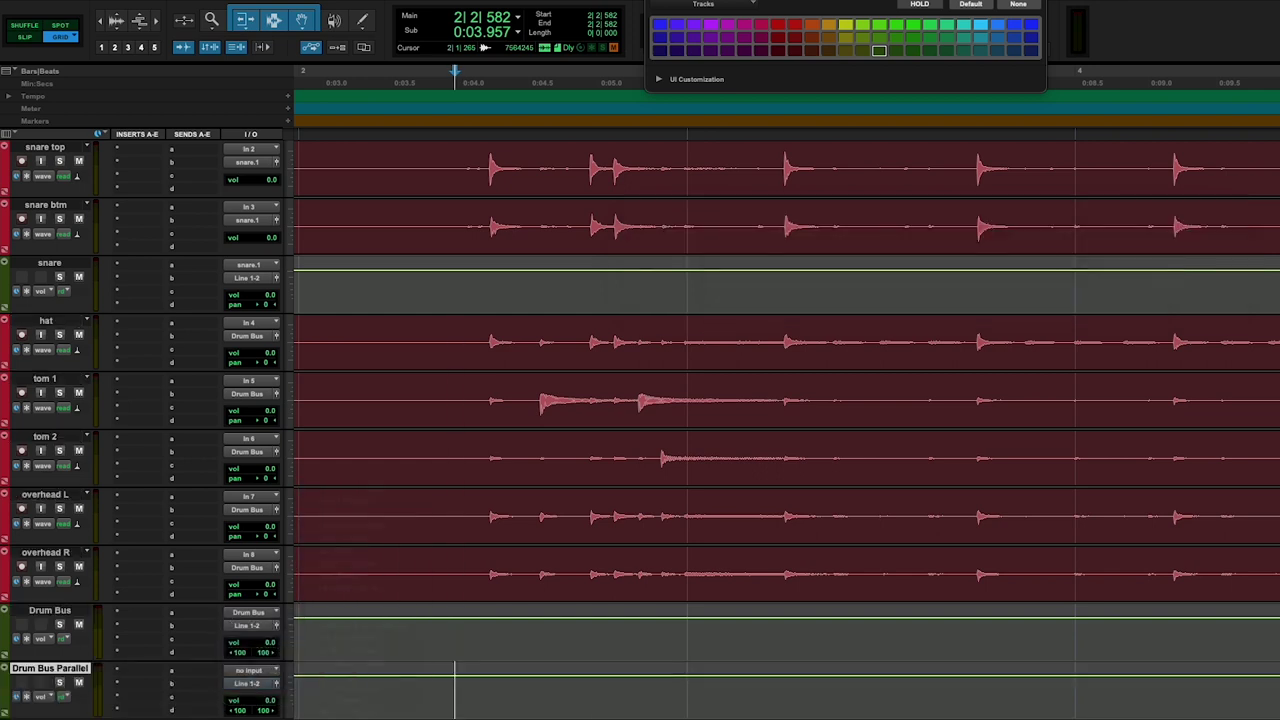
# Route the kick track's output to Drum Bus
pyautogui.scroll(4, 58, 462)
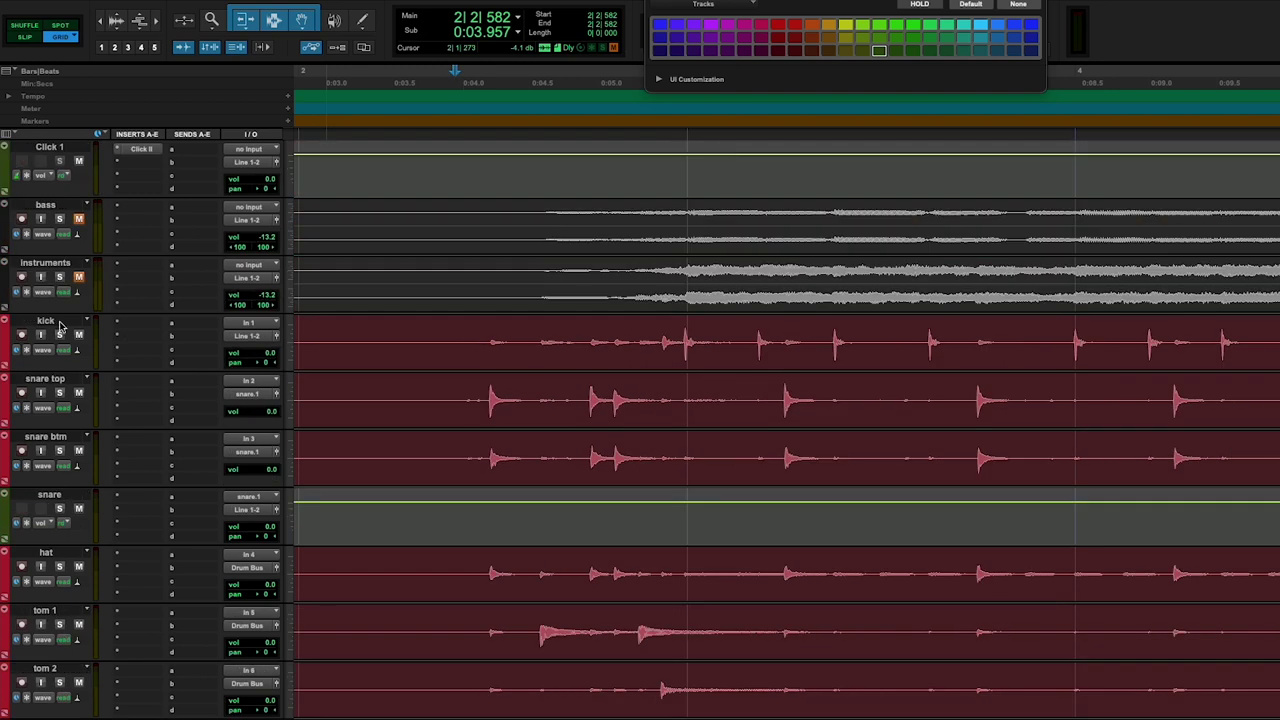
pyautogui.click(249, 336)
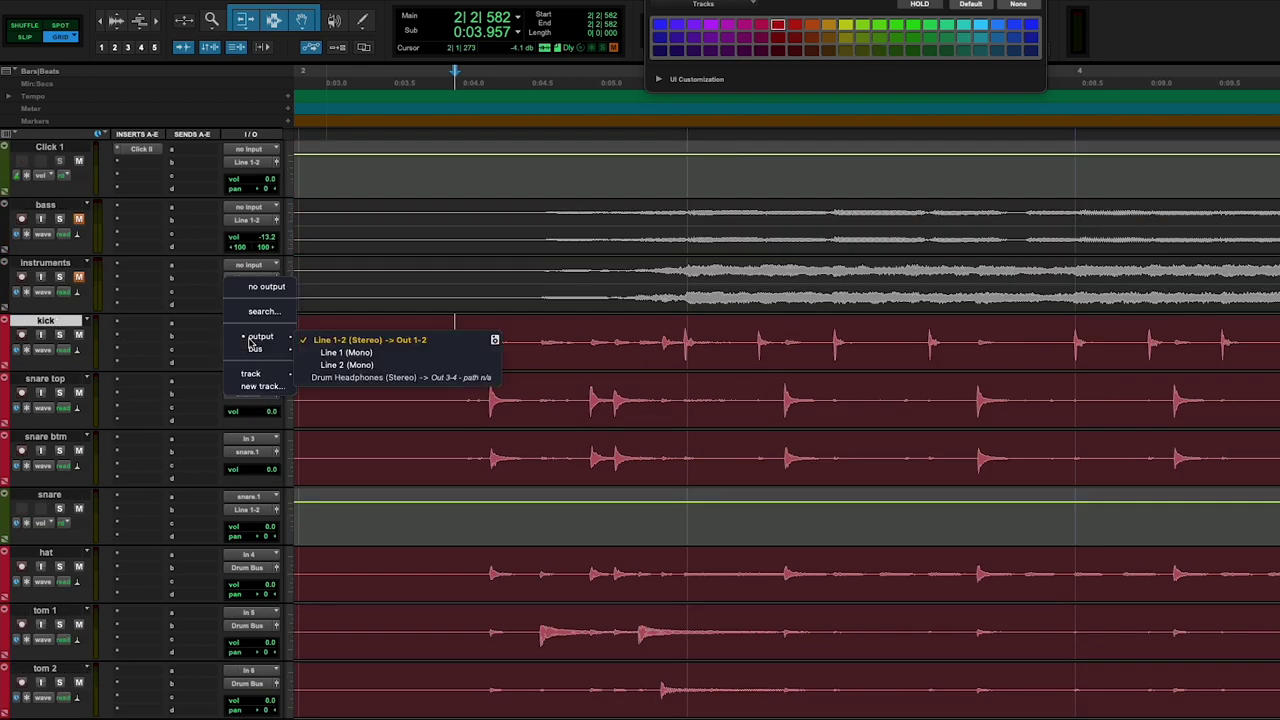
pyautogui.moveTo(320, 373)
pyautogui.click(355, 399)
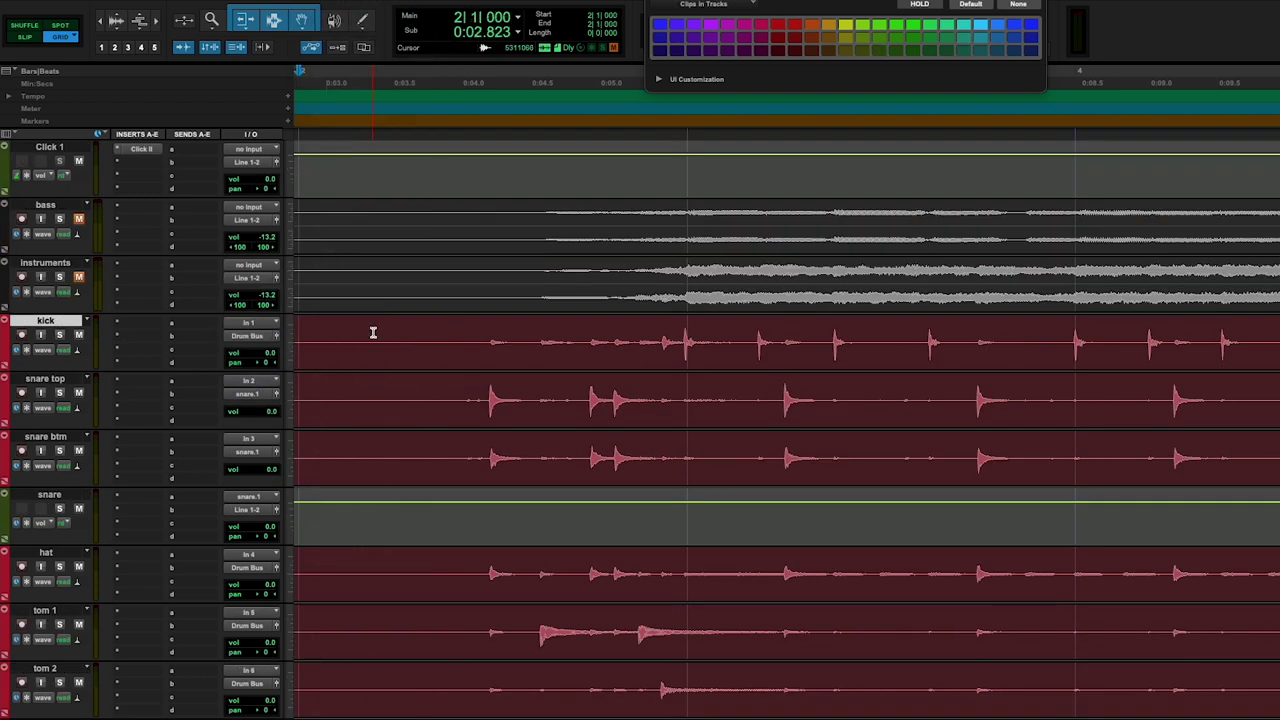
# Create a stereo audio track named overheads below tom 2 and move the overhead L and R clips onto it
pyautogui.scroll(-6, 372, 332)
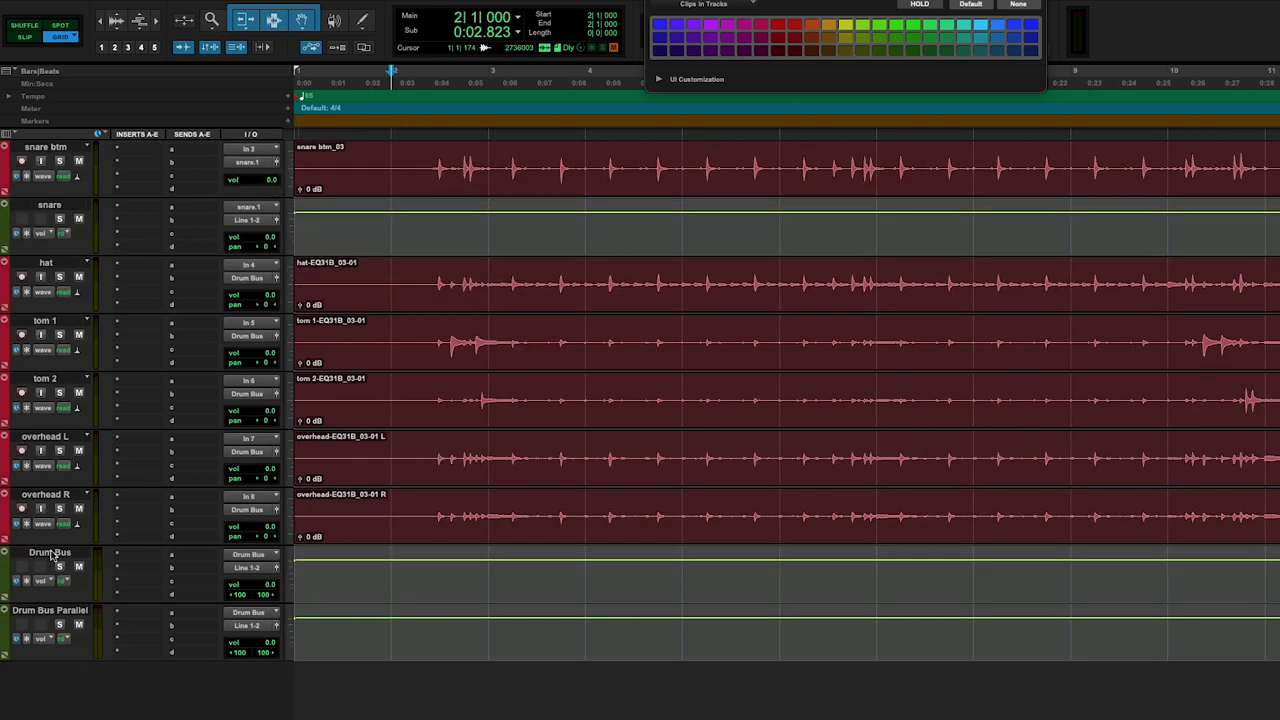
pyautogui.scroll(5, 38, 614)
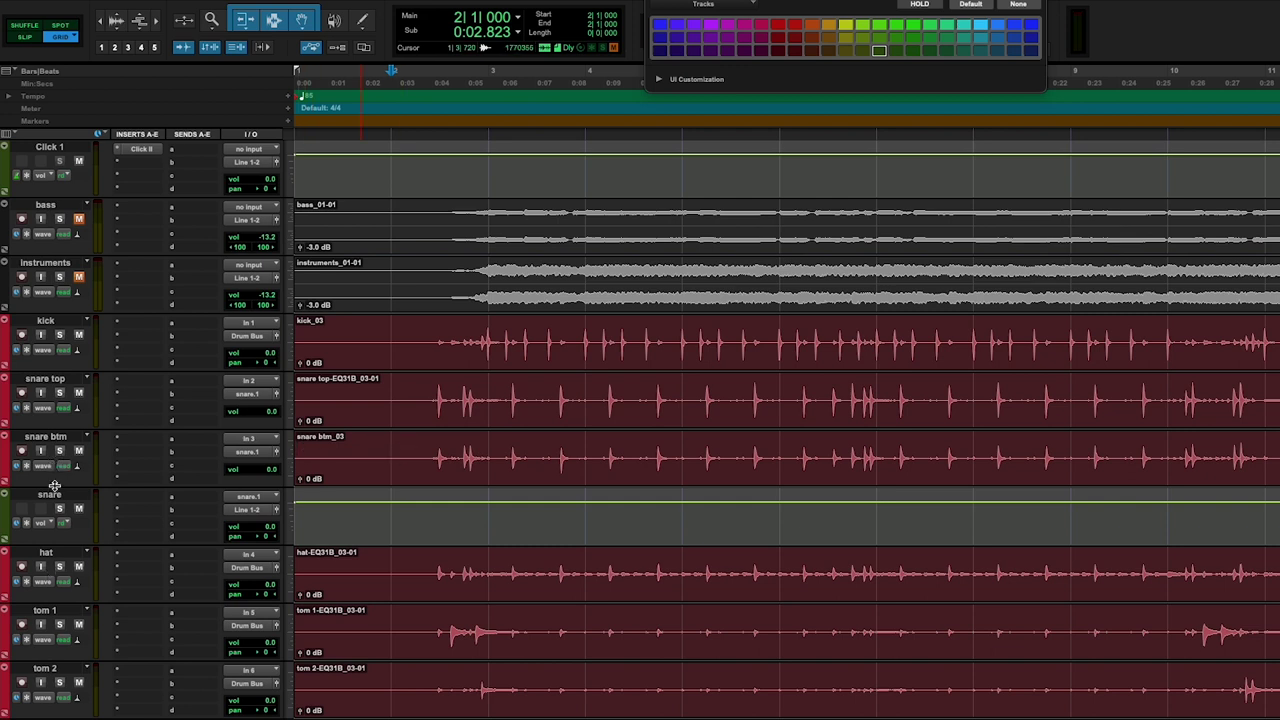
pyautogui.scroll(-5, 57, 486)
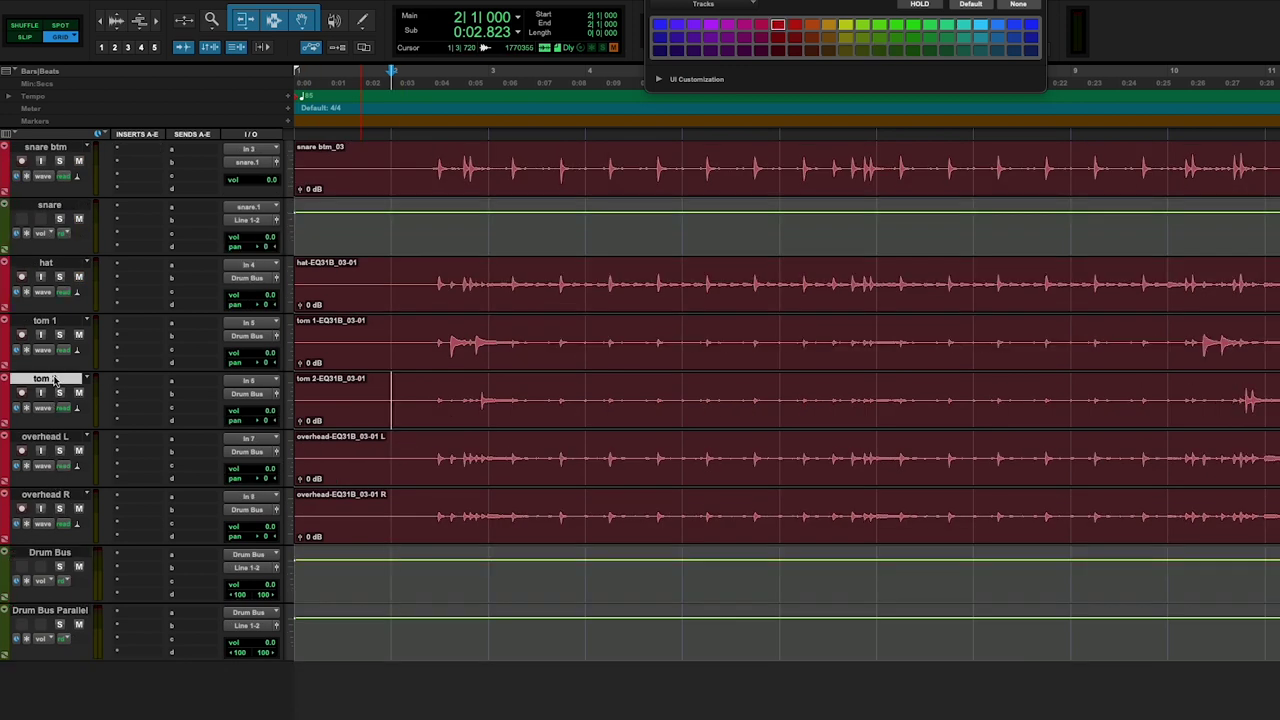
pyautogui.press('shift+super+n')
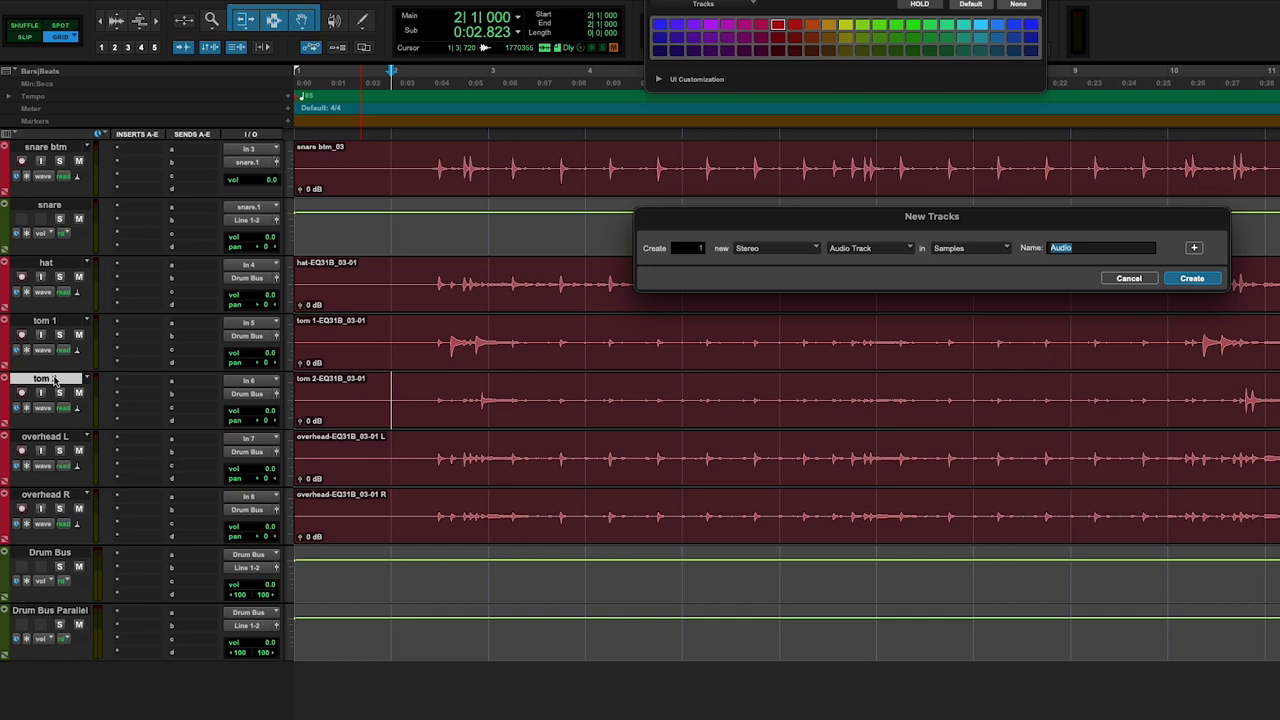
pyautogui.press('Return')
pyautogui.click(334, 520)
pyautogui.keyDown('shift'); pyautogui.click(334, 585); pyautogui.keyUp('shift')
pyautogui.moveTo(334, 585); pyautogui.dragTo(340, 462)
# Hide the emptied overhead L and overhead R tracks
pyautogui.click(45, 494)
pyautogui.keyDown('shift'); pyautogui.click(45, 552); pyautogui.keyUp('shift')
pyautogui.rightClick(42, 552)
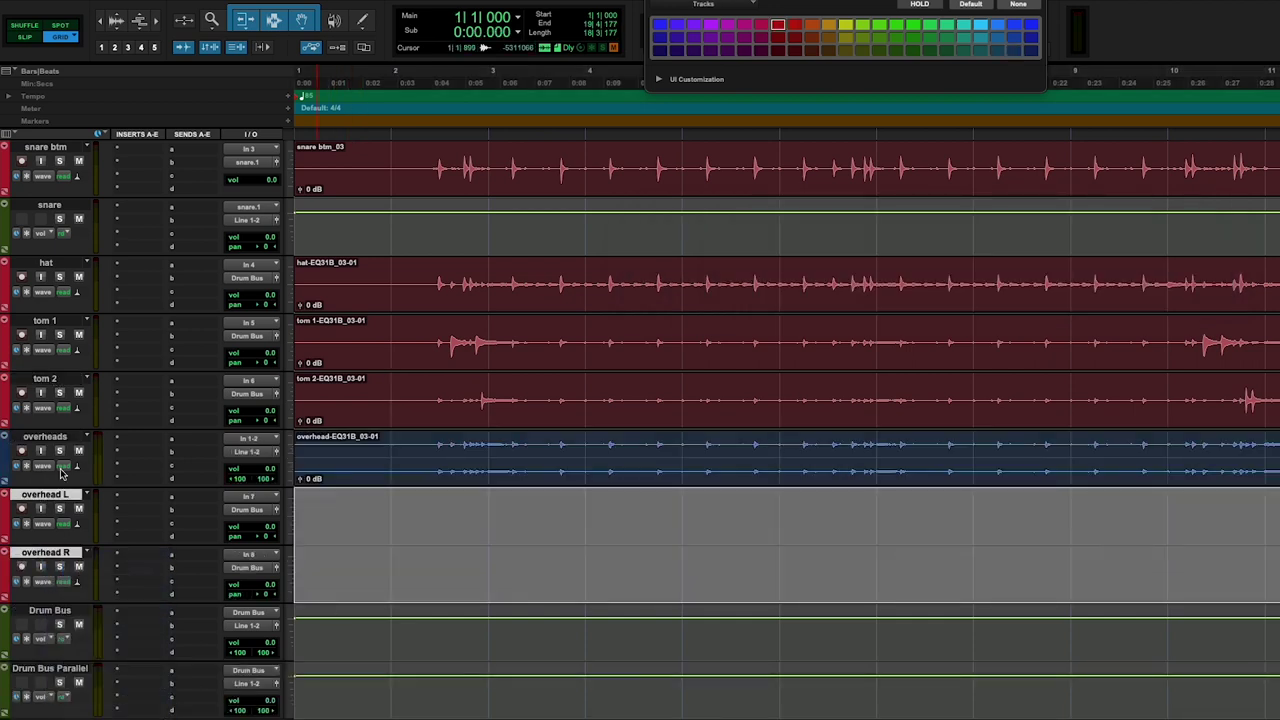
pyautogui.click(70, 632)
# Route the overheads track's output to the drum bus and colour the track red
pyautogui.click(256, 510)
pyautogui.moveTo(268, 527)
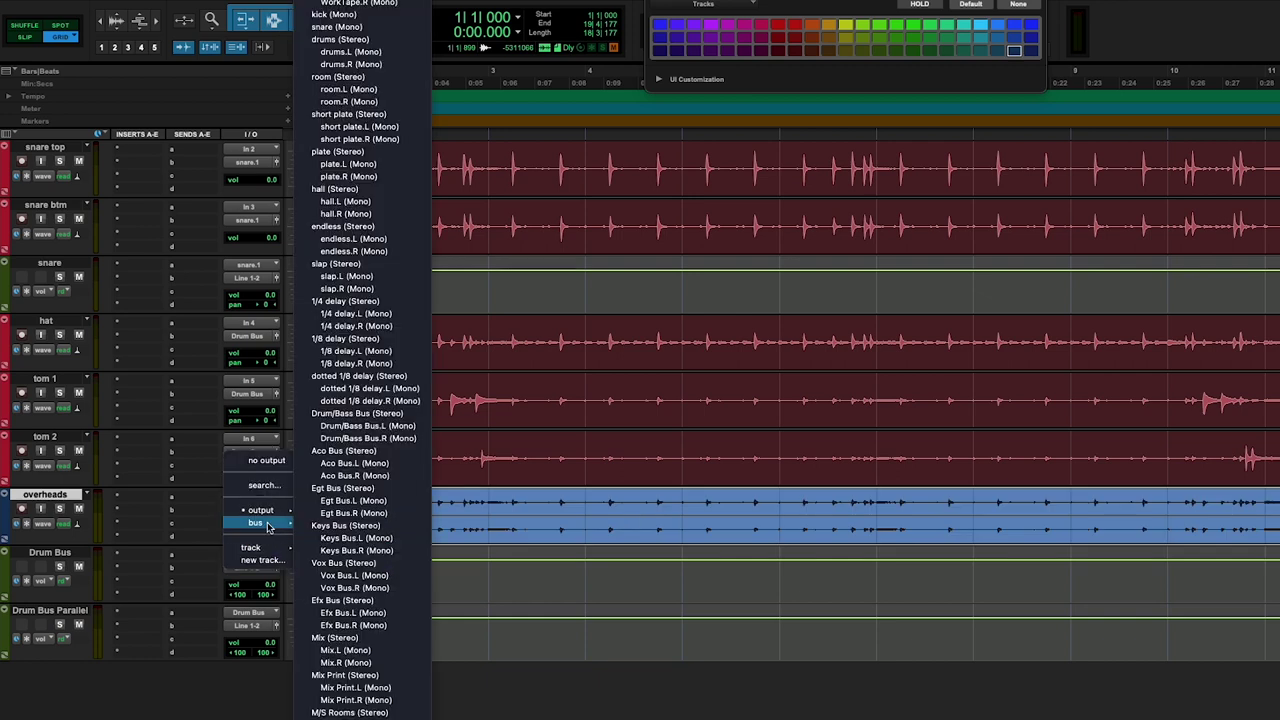
pyautogui.click(357, 413)
pyautogui.click(790, 30)
# Group the kick, snare top, snare btm, hat, tom 1, tom 2 and overheads tracks as a Mix/Edit group named drums and change its group ID
pyautogui.click(401, 450)
pyautogui.scroll(5, 47, 497)
pyautogui.keyDown('shift'); pyautogui.click(46, 320); pyautogui.keyUp('shift')
pyautogui.keyDown('super'); pyautogui.click(49, 494); pyautogui.keyUp('super')
pyautogui.press('super+g')
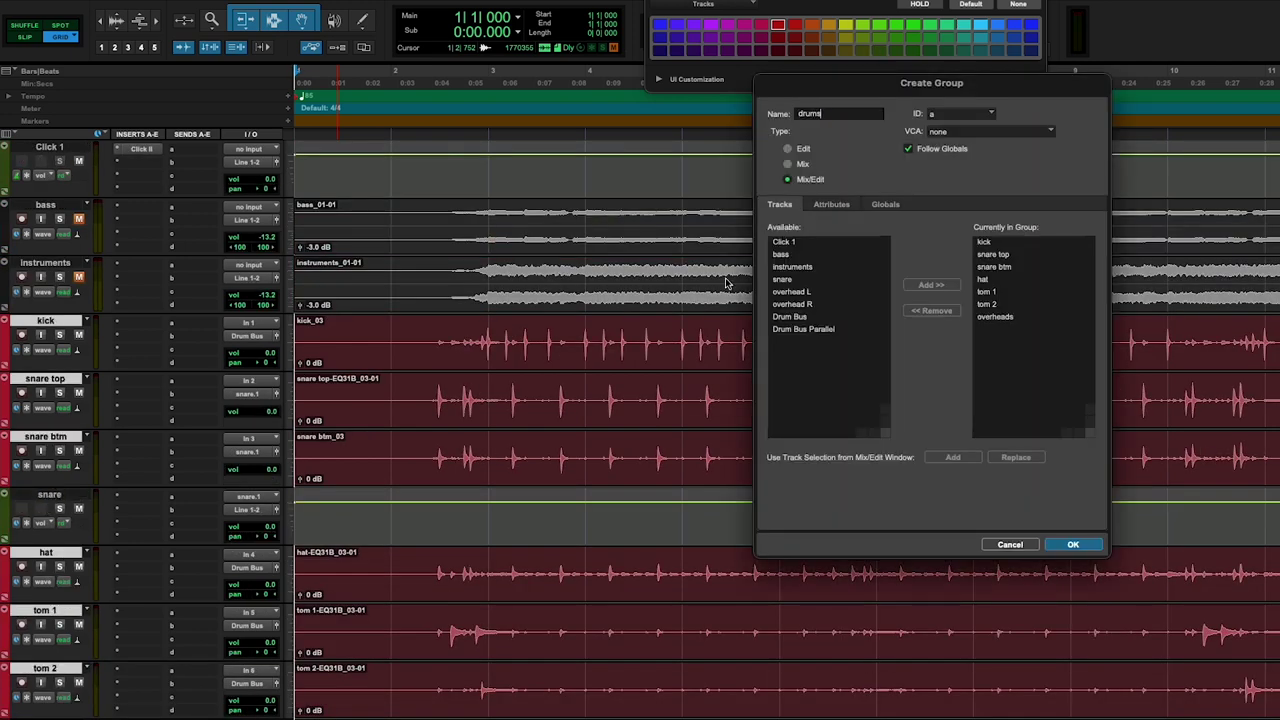
pyautogui.click(962, 114)
pyautogui.moveTo(966, 115)
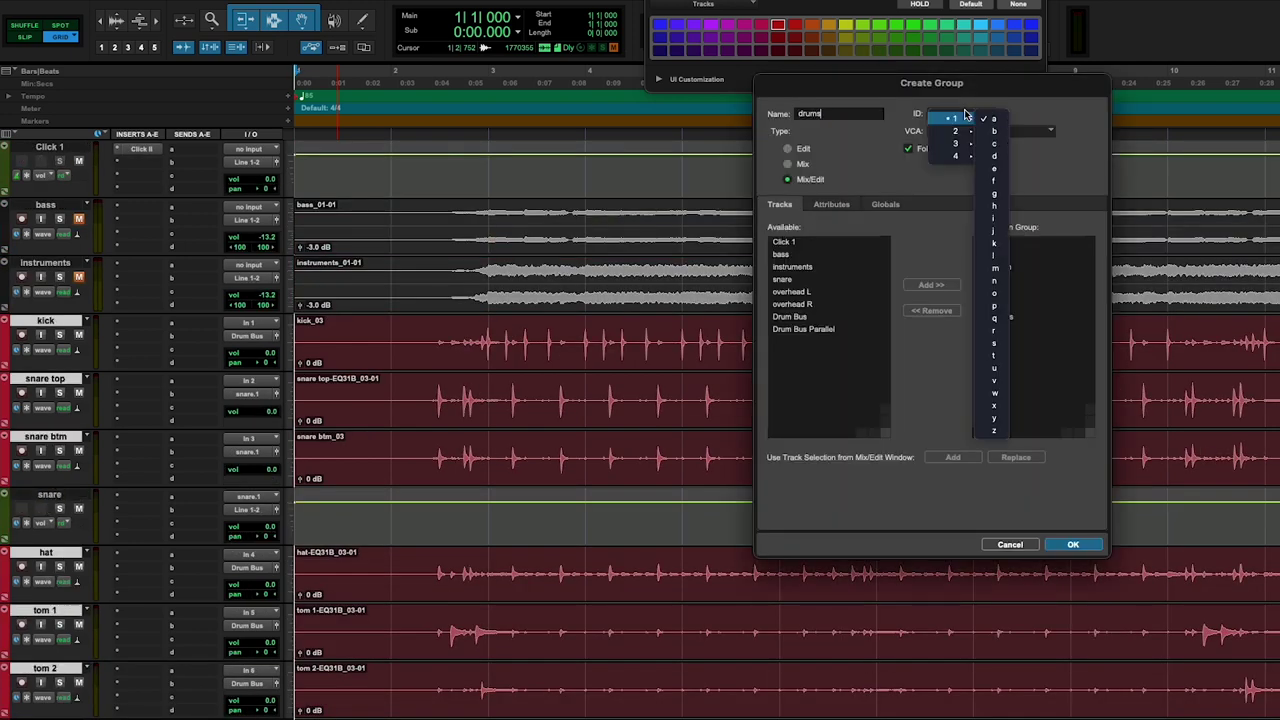
pyautogui.click(997, 171)
pyautogui.press('Return')
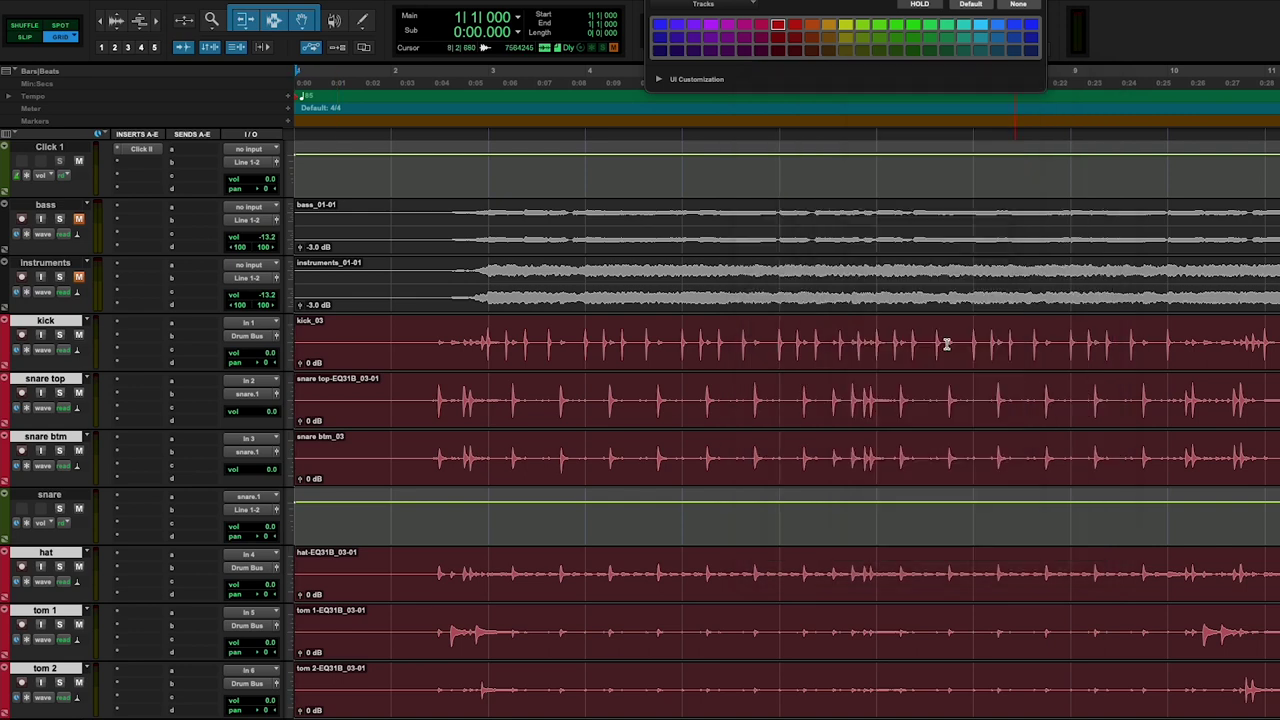
# Mute the instruments and bass tracks during playback to hear the drums alone, and stop playback
pyautogui.press('super+bracketleft')
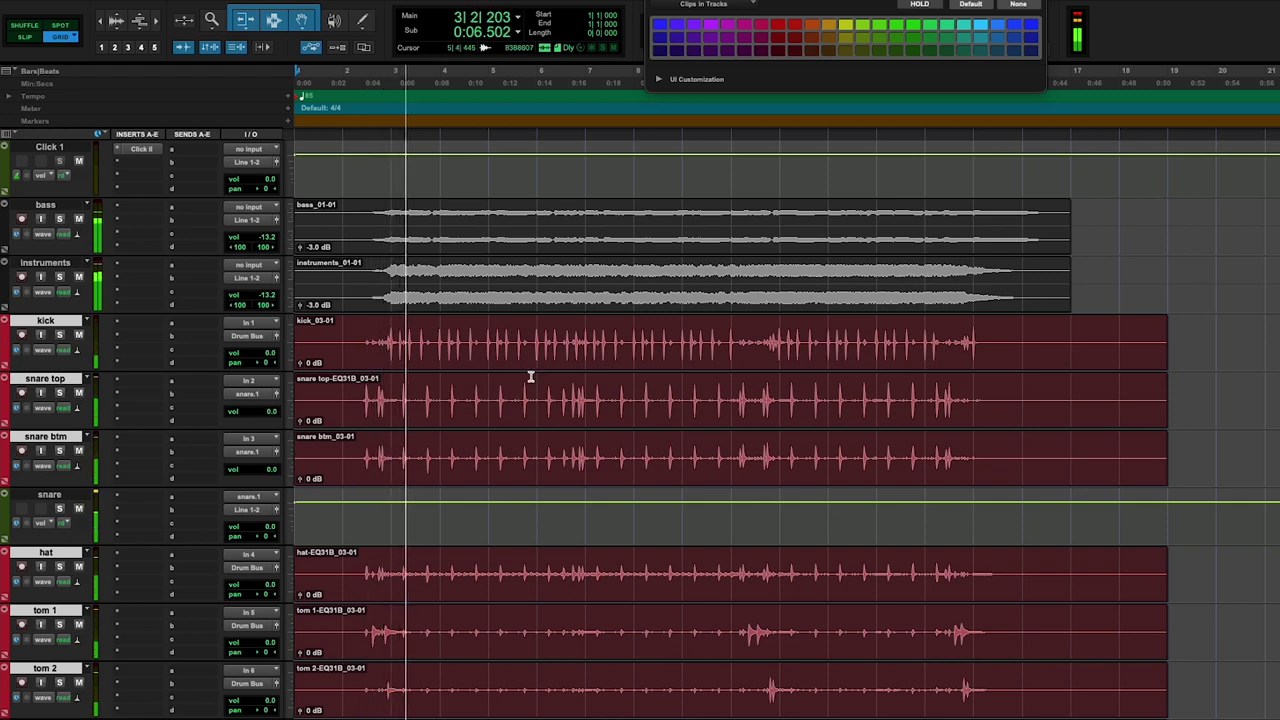
pyautogui.click(79, 278)
pyautogui.click(79, 219)
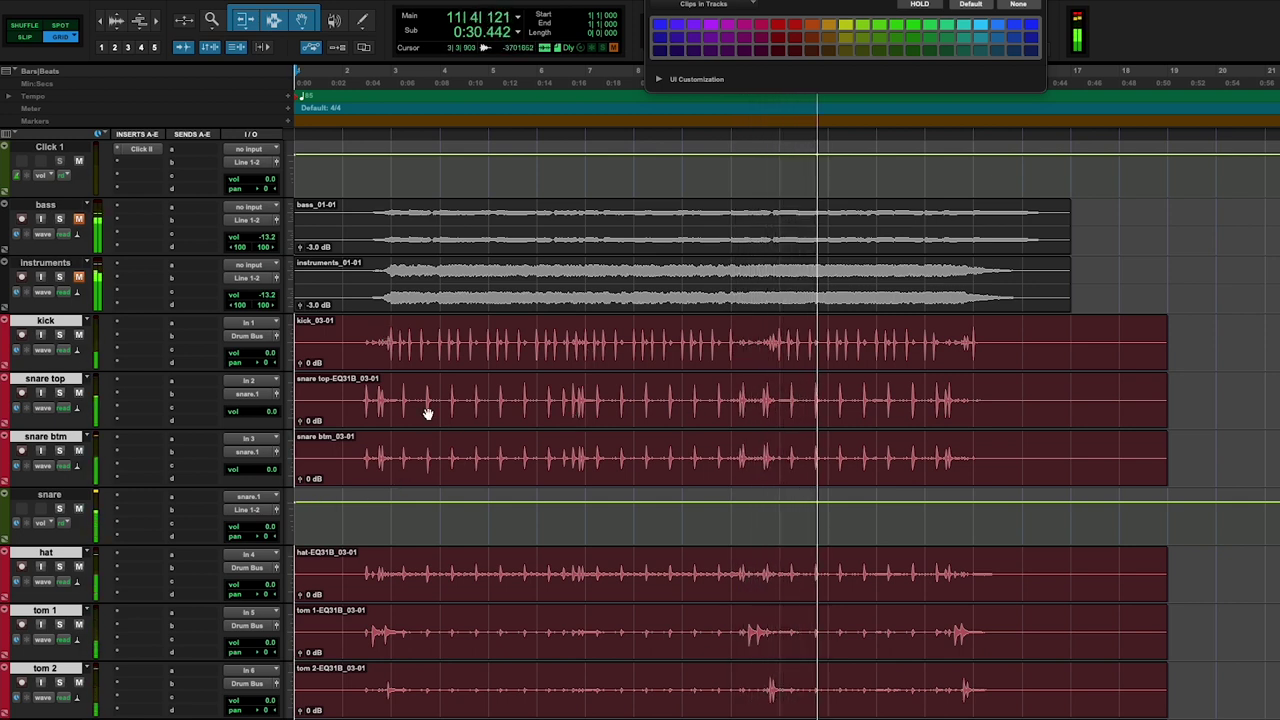
pyautogui.press('space')
# Route the output of the snare aux track to Drum Bus
pyautogui.click(249, 512)
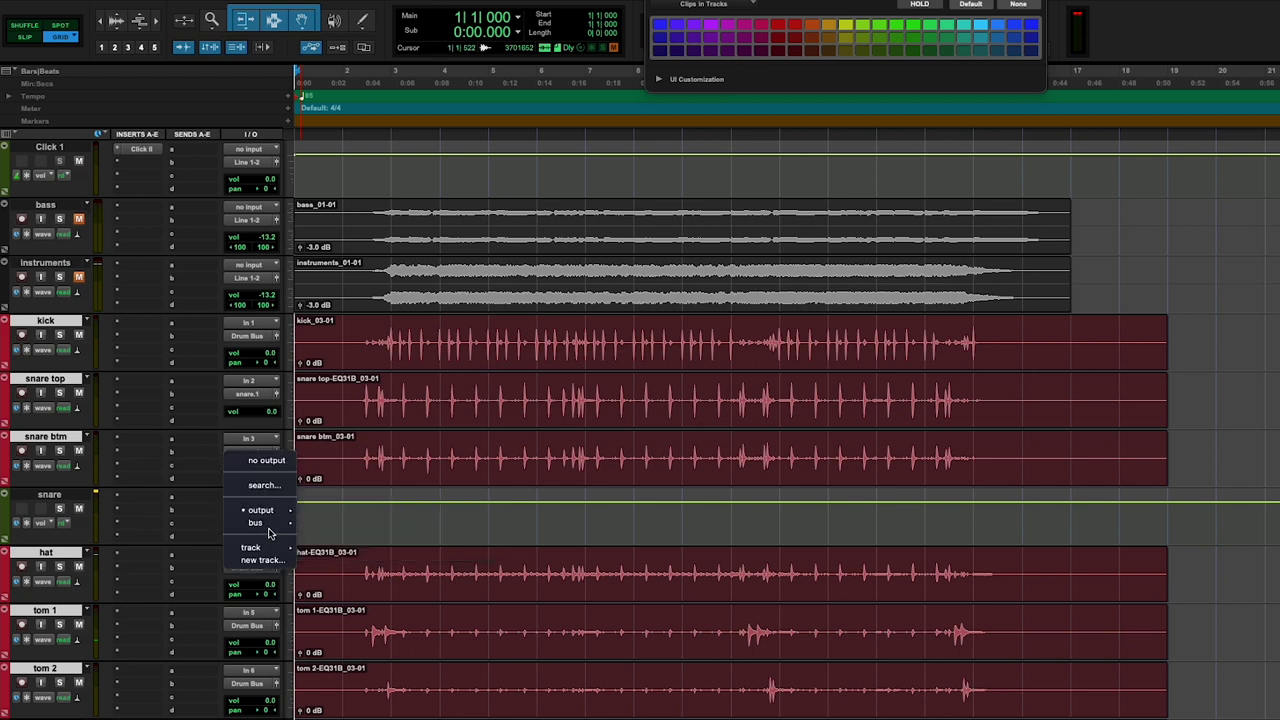
pyautogui.moveTo(262, 522)
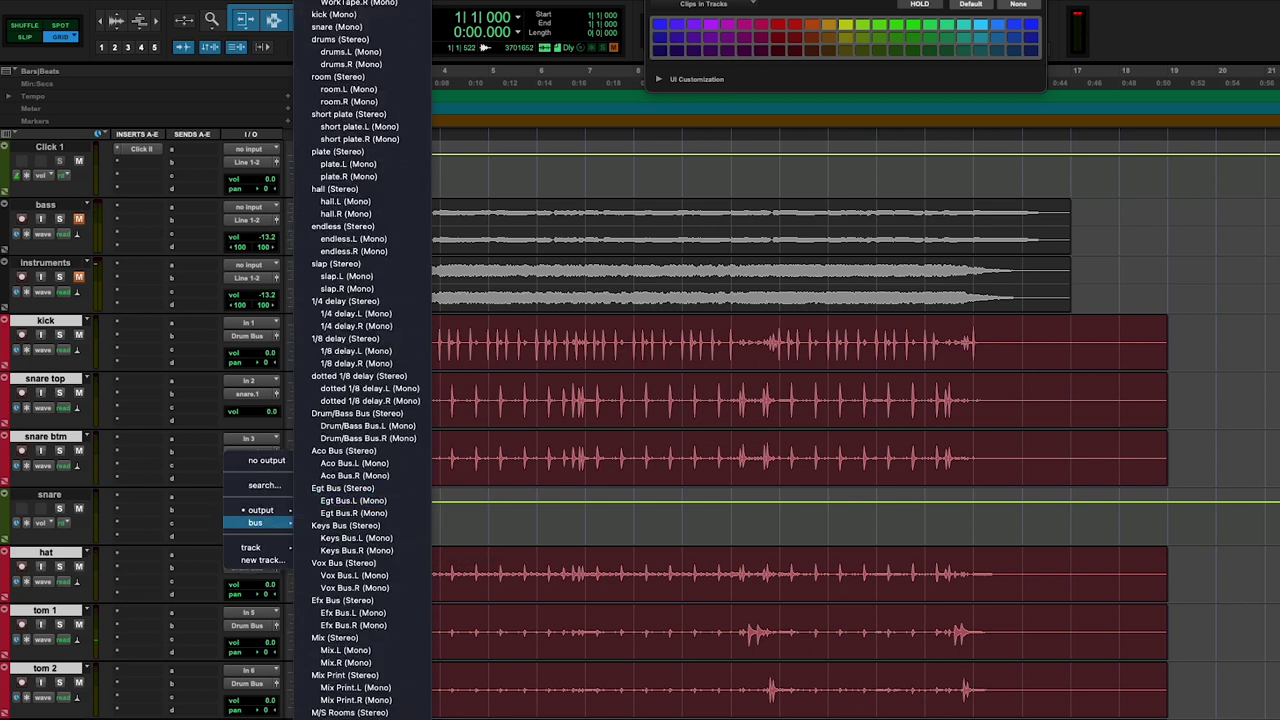
pyautogui.click(339, 26)
pyautogui.scroll(-4, 425, 365)
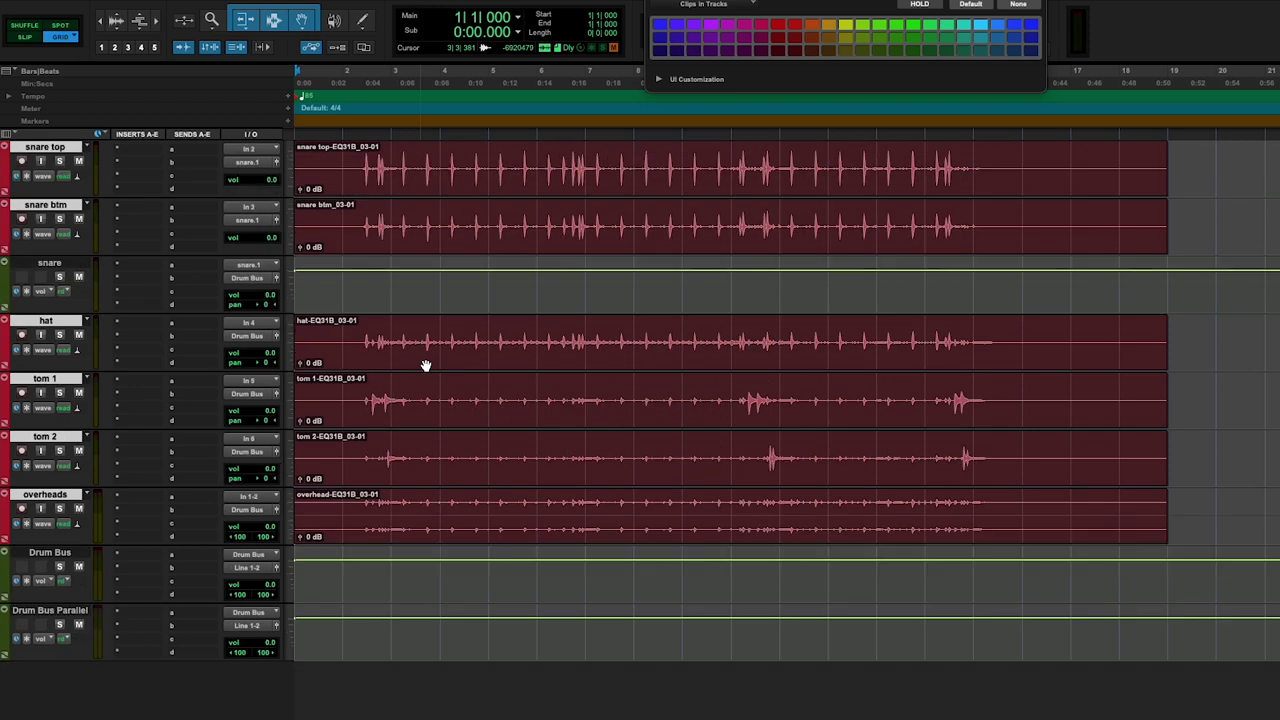
pyautogui.scroll(4, 425, 365)
# Select the kick clip from bar 3 to bar 10, solo the kick track and start playback
pyautogui.click(388, 337)
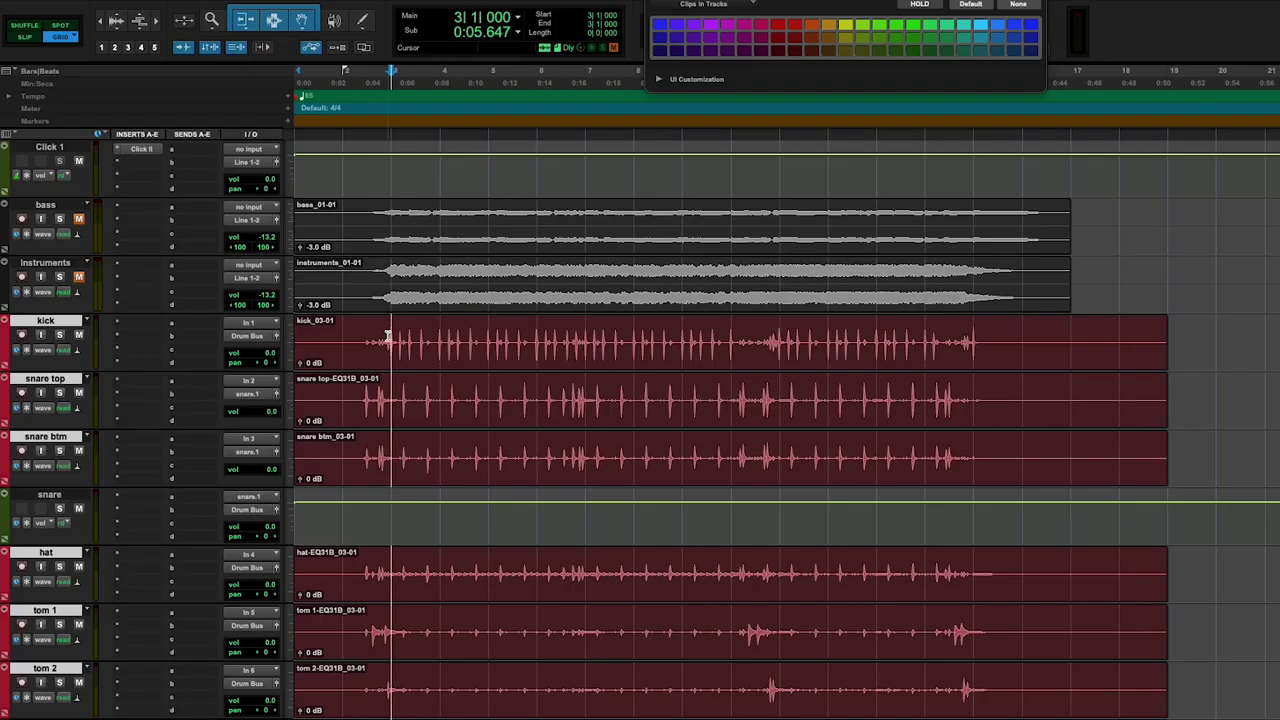
pyautogui.moveTo(388, 337); pyautogui.dragTo(718, 347)
pyautogui.press('space')
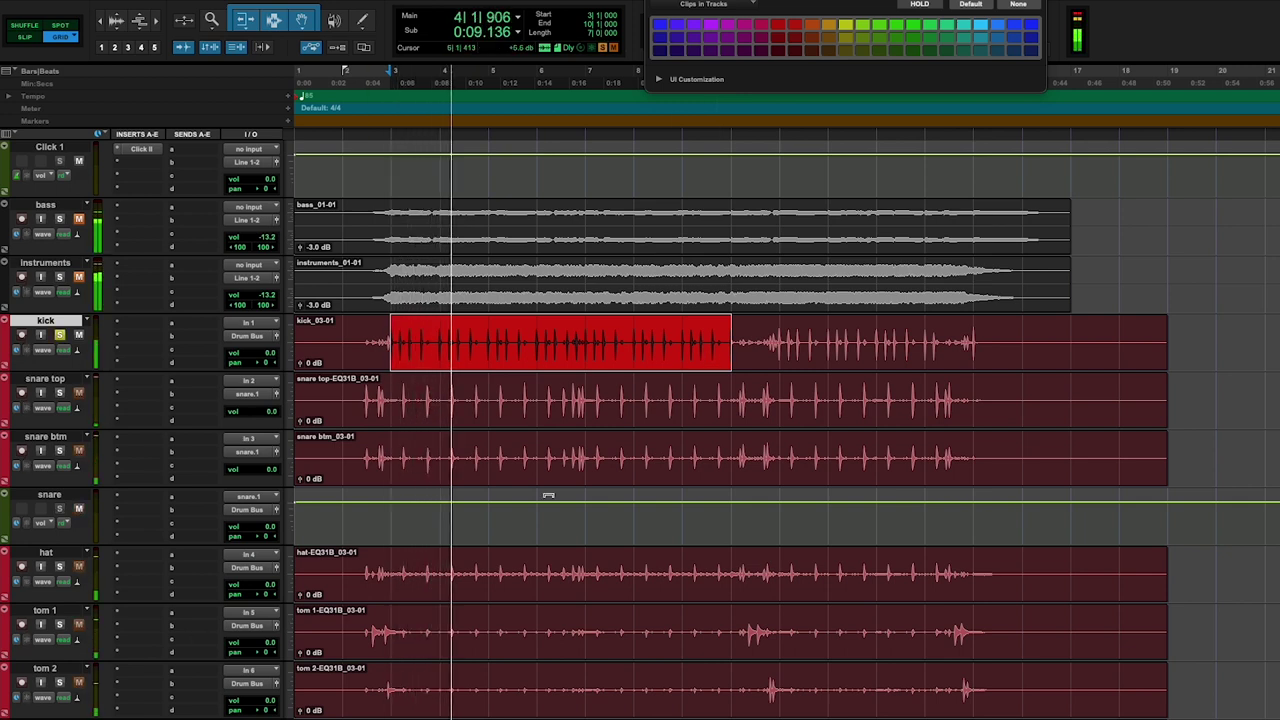
# Insert the mono EQ3 7-Band plug-in on the kick track's first insert slot
pyautogui.click(152, 326)
pyautogui.moveTo(160, 323)
pyautogui.moveTo(266, 328)
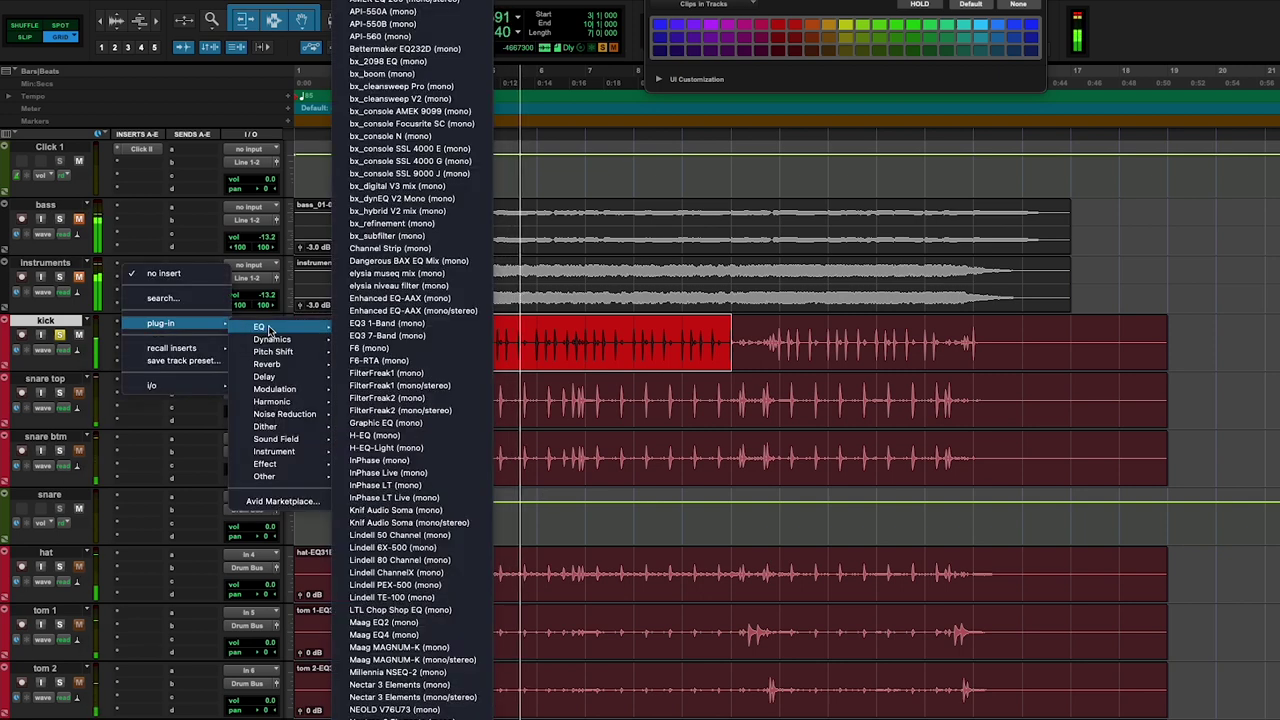
pyautogui.click(387, 335)
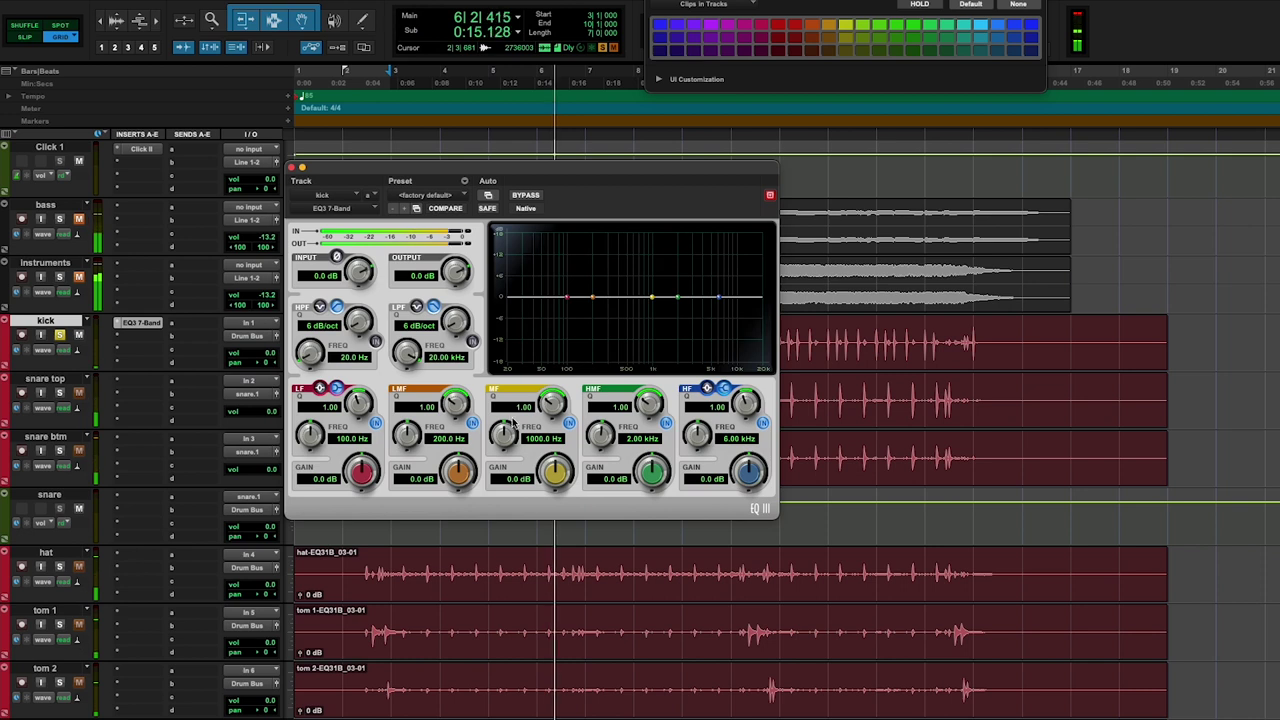
# Try boosting the kick EQ's HMF band by about 8.1 dB at about 1.58 kHz
pyautogui.moveTo(591, 298)
pyautogui.mouseDown()
pyautogui.moveTo(620, 261)
pyautogui.moveTo(666, 268)
pyautogui.moveTo(594, 298)
pyautogui.mouseUp()
pyautogui.click(672, 292)
pyautogui.click(681, 292)
pyautogui.moveTo(680, 300); pyautogui.dragTo(668, 270)
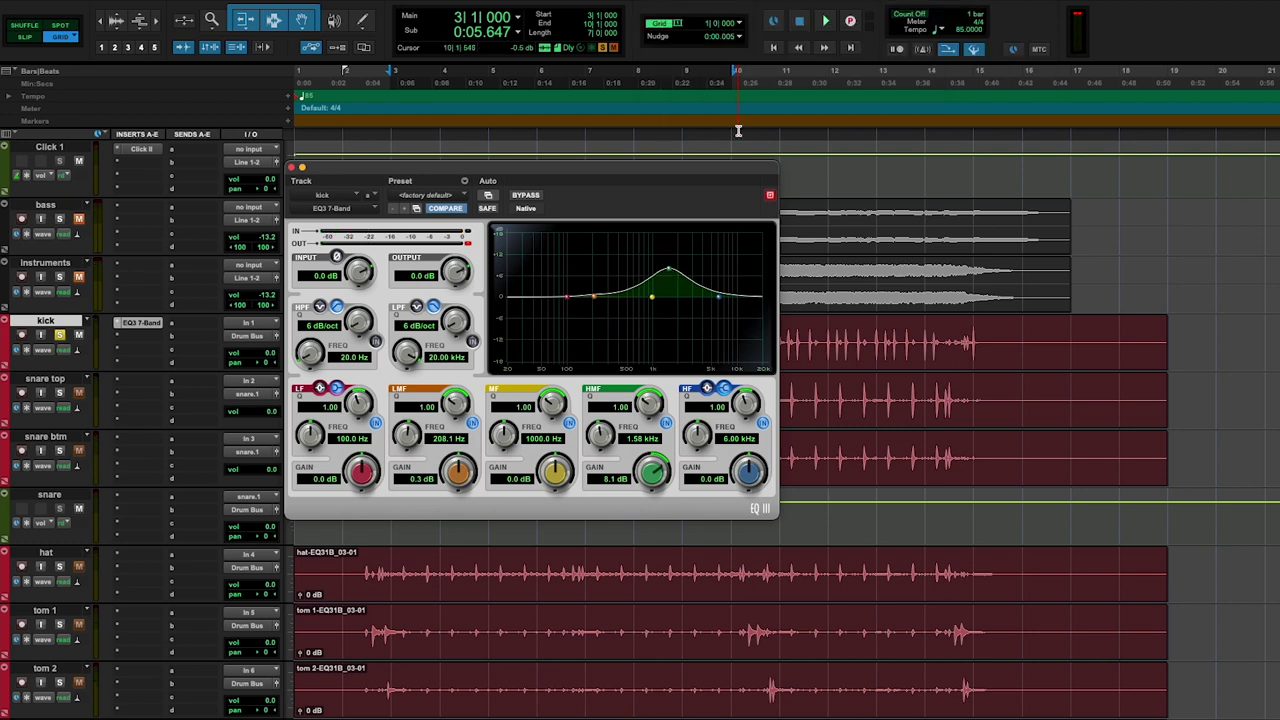
# Enable loop playback and play the selected bars repeatedly
pyautogui.rightClick(824, 22)
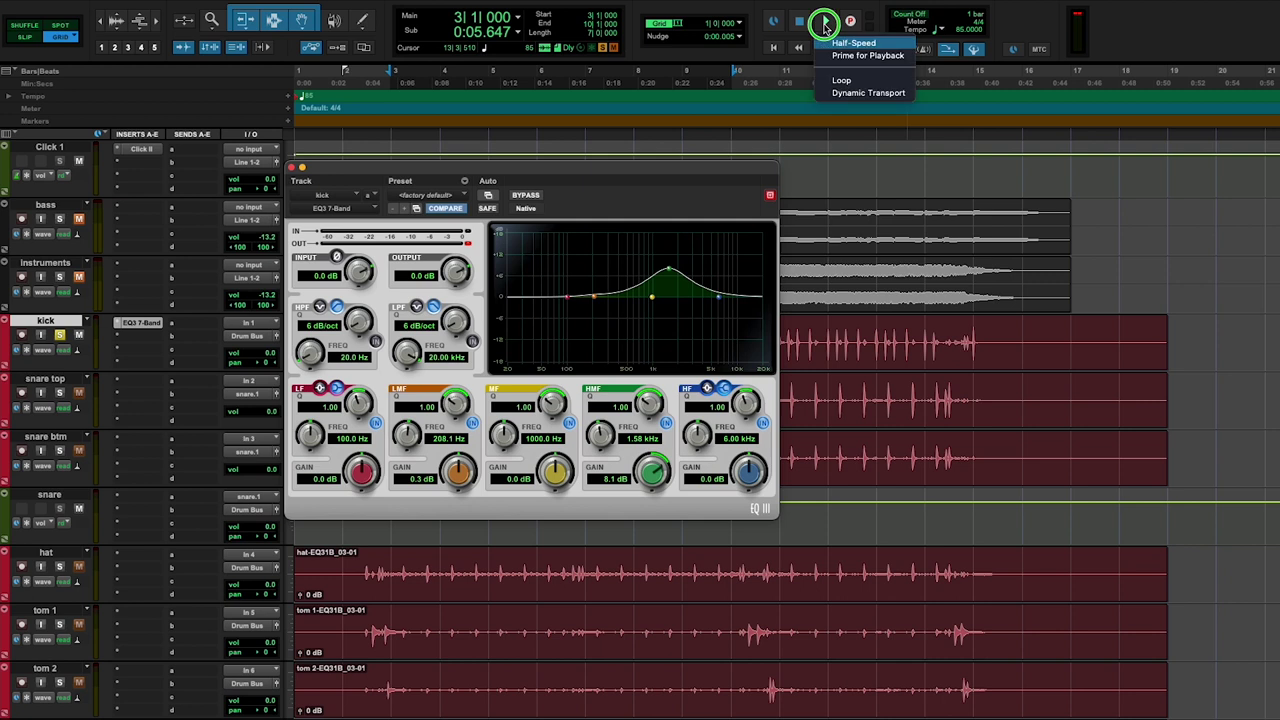
pyautogui.click(842, 82)
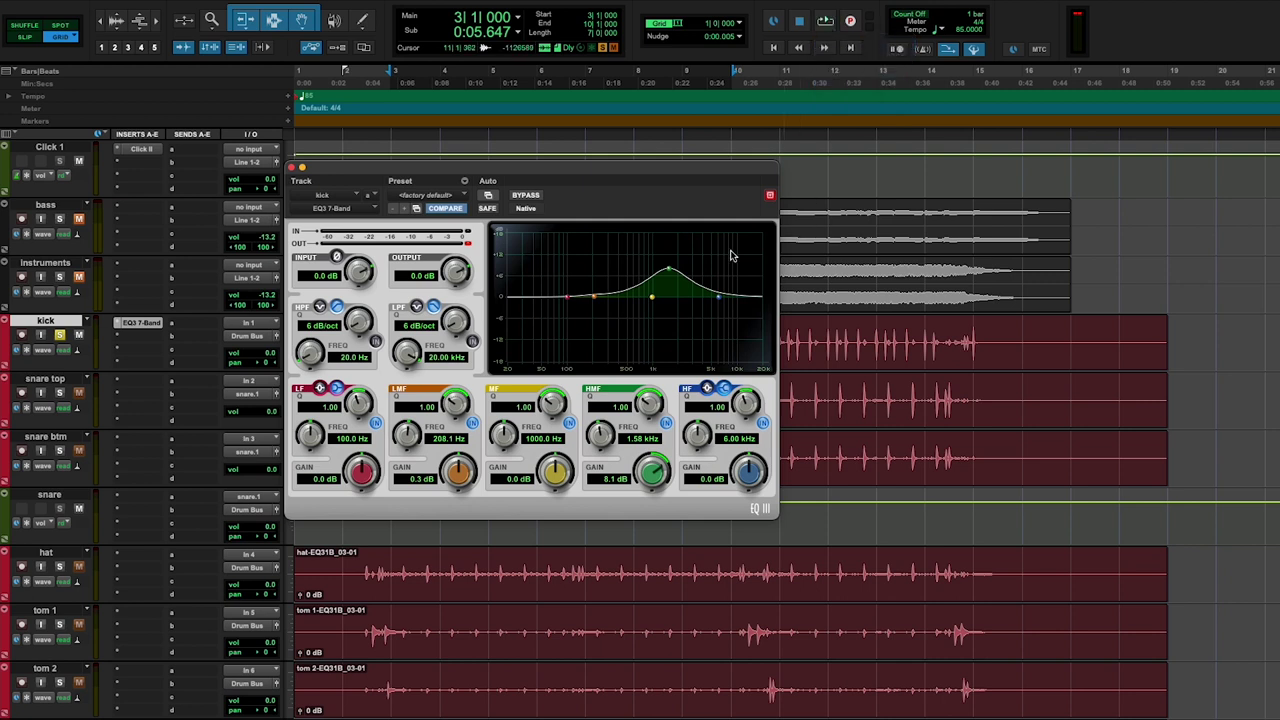
pyautogui.press('space')
# Set the kick EQ's HMF gain to about -4.2 dB and boost LF as a peak, about 6.5 dB at 65.8 Hz with Q 2.07
pyautogui.moveTo(670, 272); pyautogui.dragTo(668, 314)
pyautogui.moveTo(569, 300); pyautogui.dragTo(557, 308)
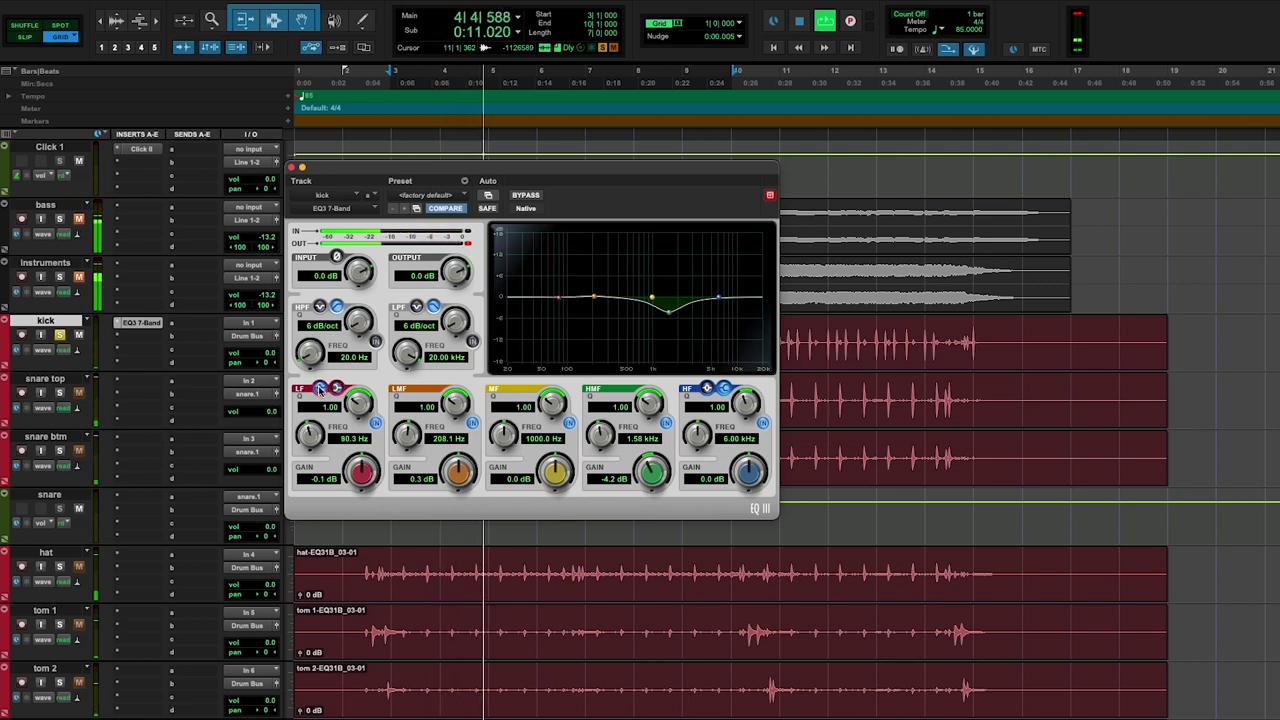
pyautogui.moveTo(560, 302); pyautogui.dragTo(551, 278)
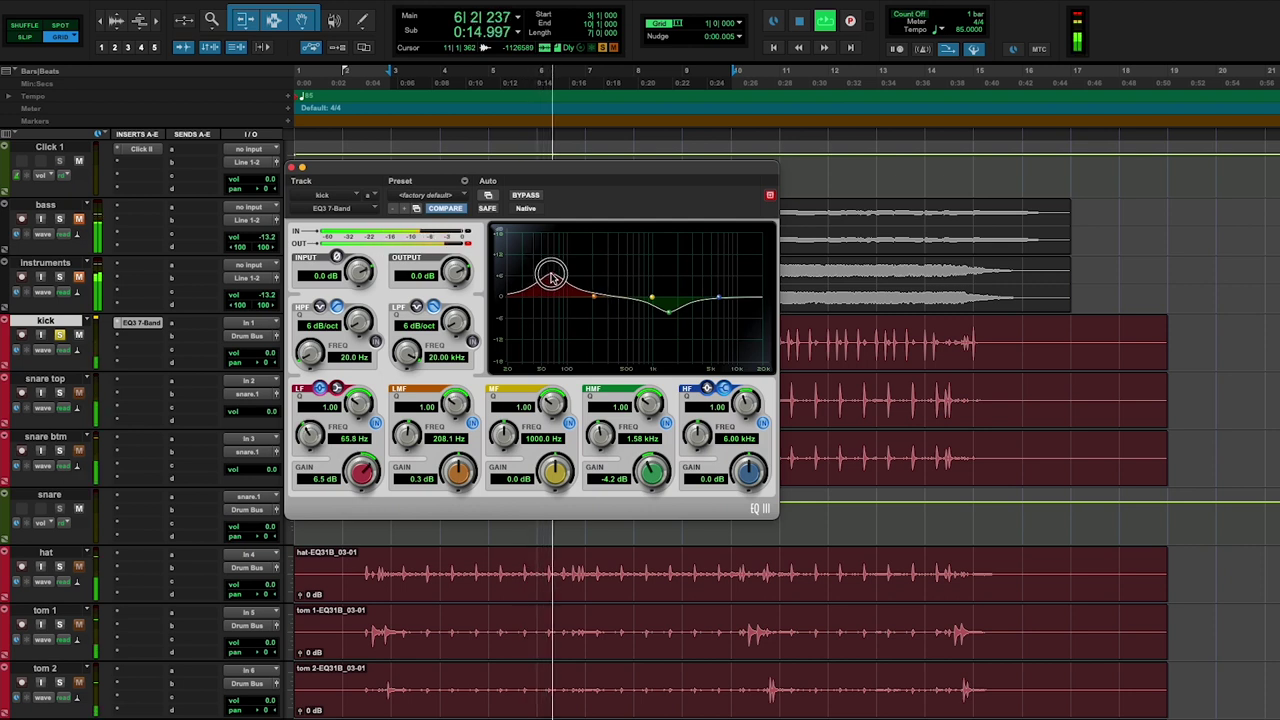
pyautogui.moveTo(360, 402); pyautogui.dragTo(358, 381)
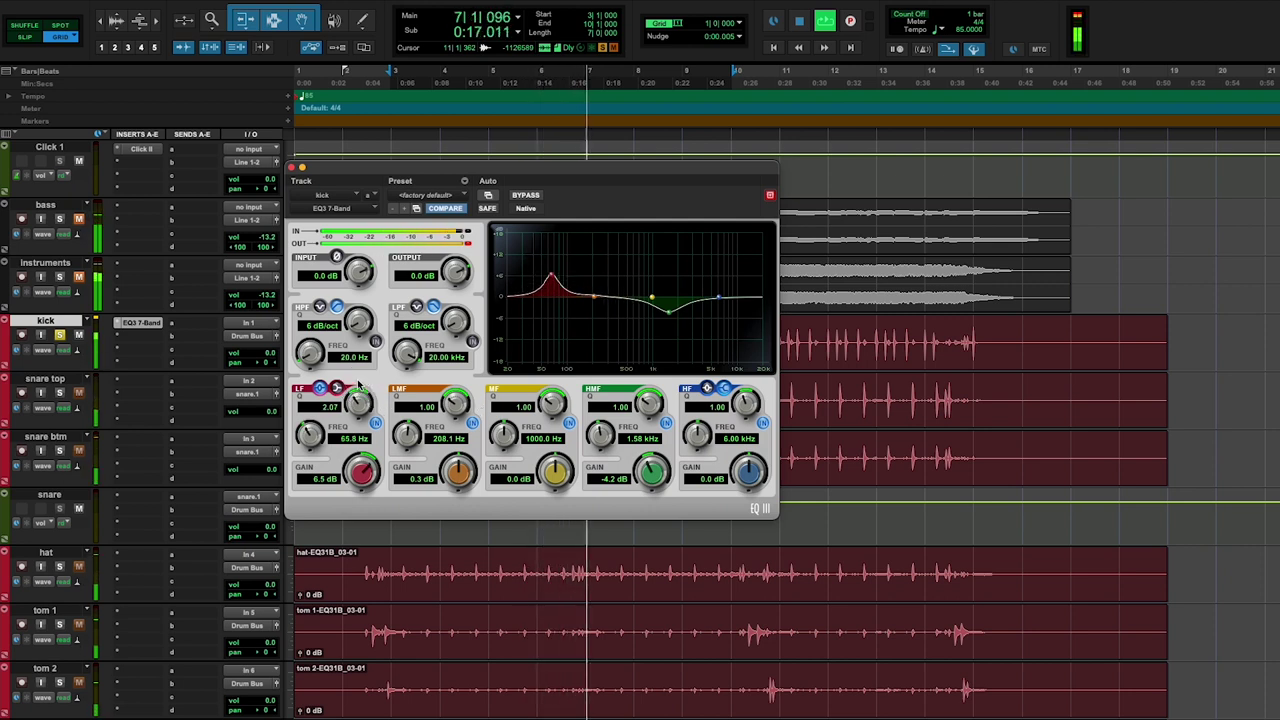
# Cut the kick EQ's LMF band about 6.5 dB at 192.2 Hz and its MF band about 4.8 dB at 561.4 Hz with Q 2.69
pyautogui.moveTo(594, 303); pyautogui.dragTo(630, 316)
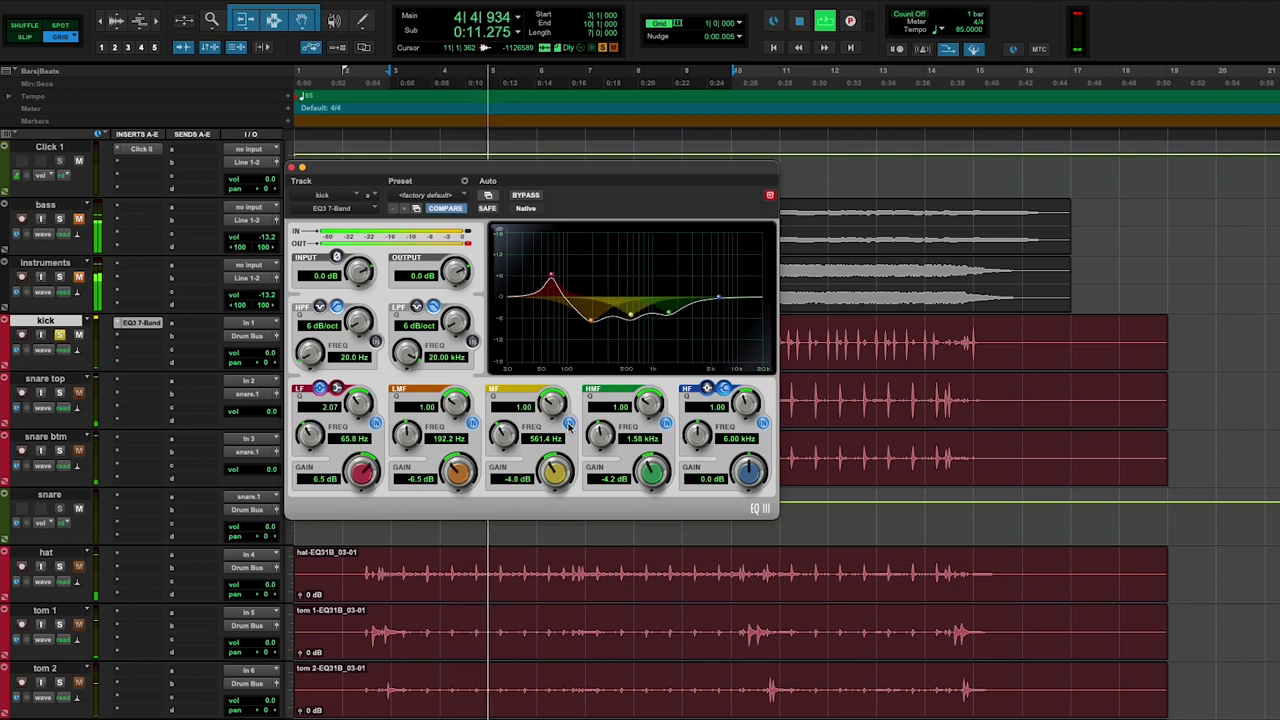
pyautogui.moveTo(548, 414); pyautogui.dragTo(545, 383)
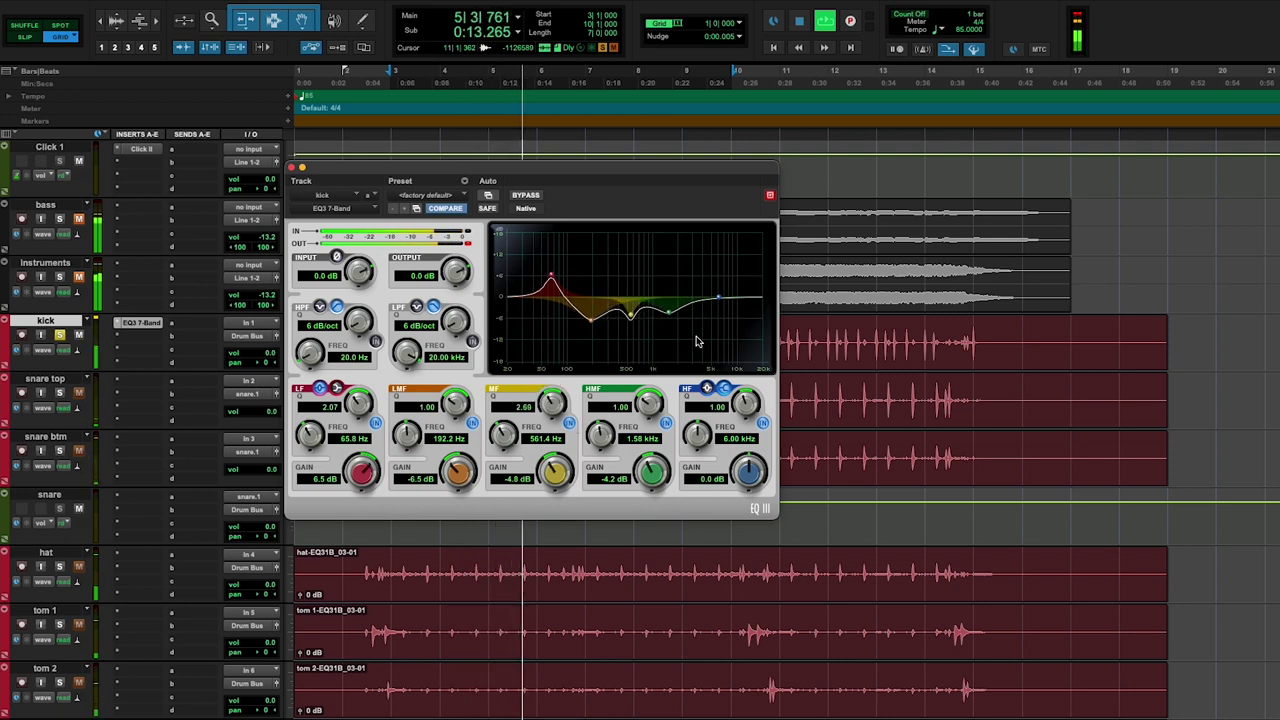
# Set the kick EQ's HF peak to about 5.9 dB, 7.41 kHz, Q 1.72, and its HMF band to about -5.7 dB, 1.71 kHz, Q 1.40
pyautogui.moveTo(722, 299); pyautogui.dragTo(726, 271)
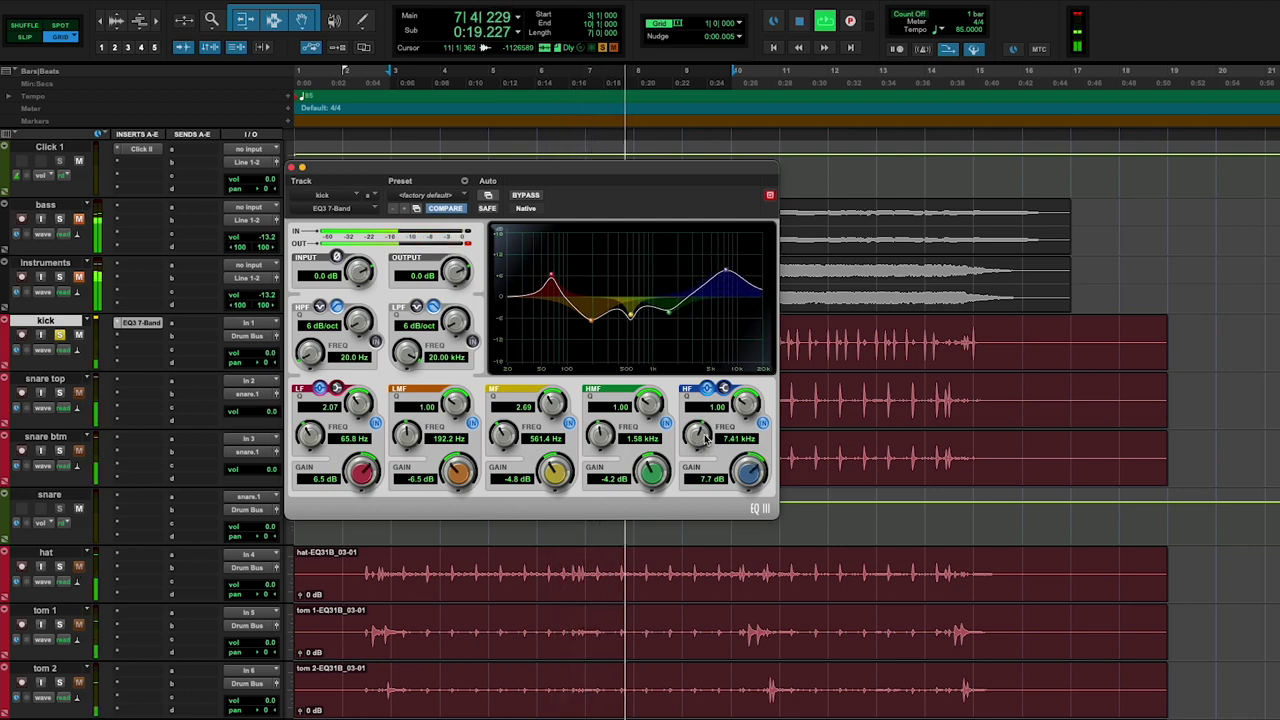
pyautogui.moveTo(745, 413)
pyautogui.mouseDown()
pyautogui.moveTo(745, 378)
pyautogui.moveTo(745, 400)
pyautogui.mouseUp()
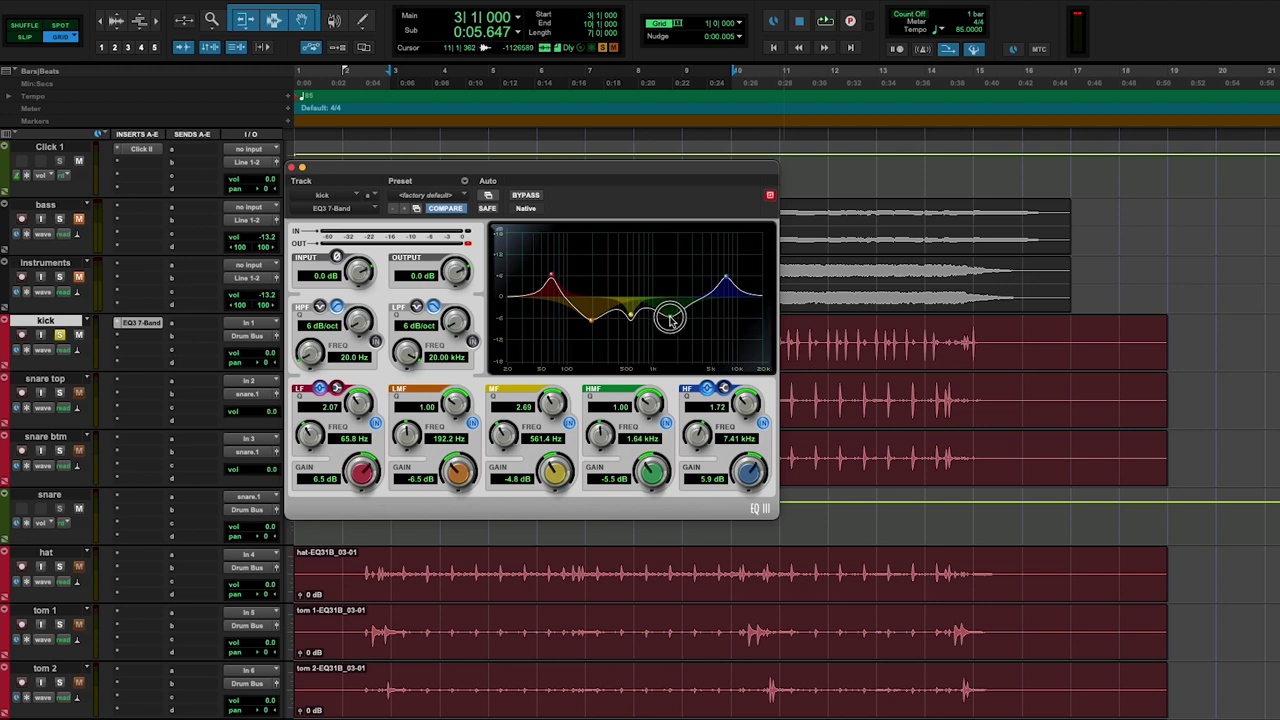
pyautogui.press('space')
pyautogui.moveTo(670, 318)
pyautogui.mouseDown()
pyautogui.moveTo(669, 295)
pyautogui.moveTo(673, 320)
pyautogui.mouseUp()
pyautogui.moveTo(649, 404); pyautogui.dragTo(646, 396)
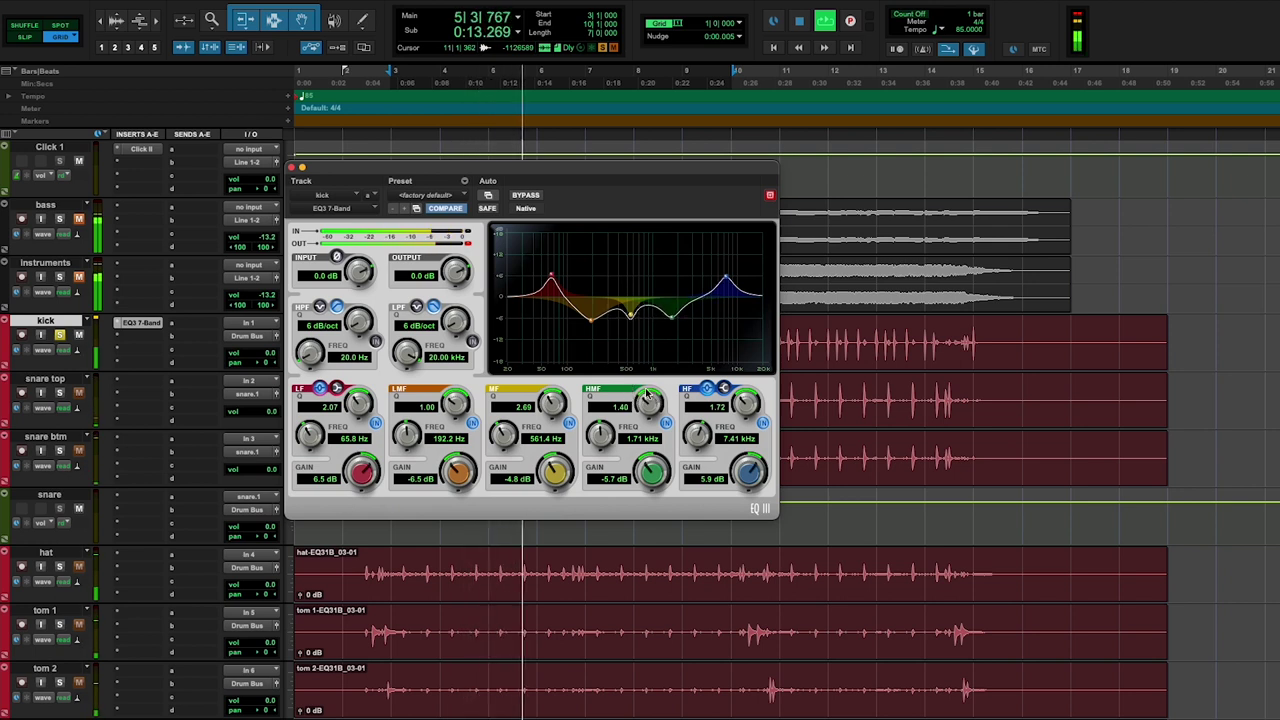
# Compare the kick with its EQ bypassed and active, stop playback and close the EQ window
pyautogui.click(534, 198)
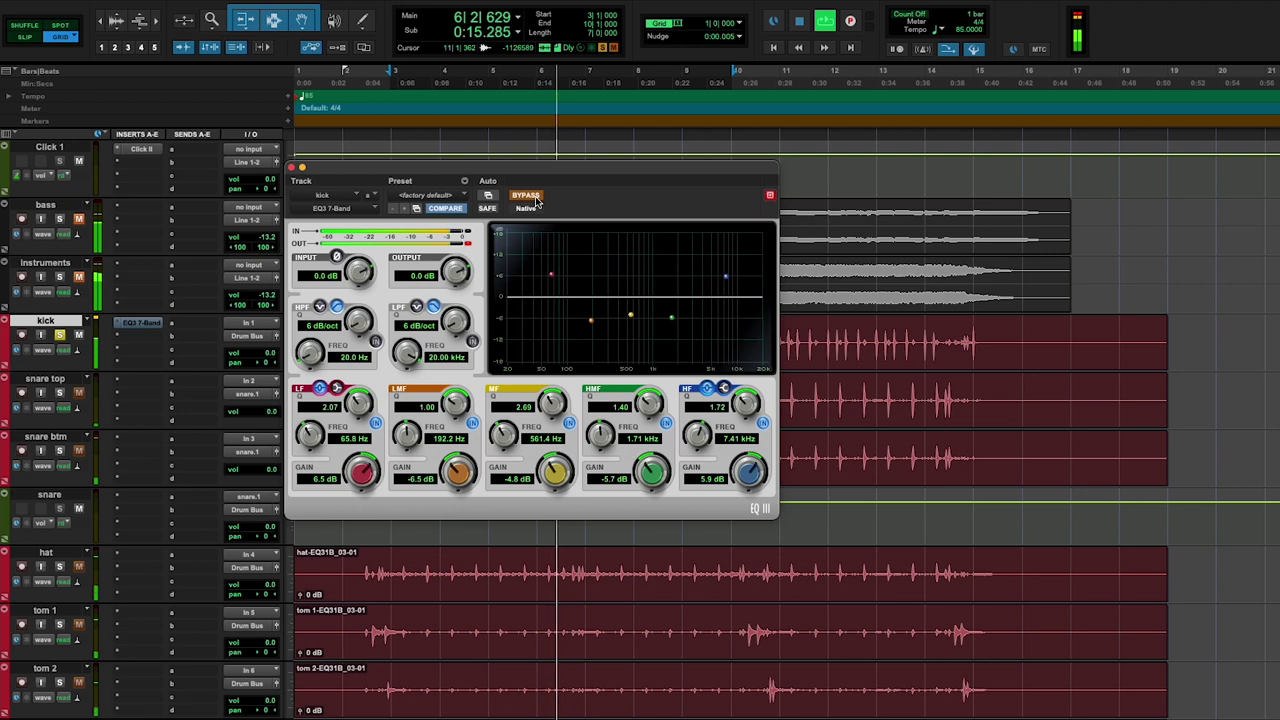
pyautogui.click(534, 198)
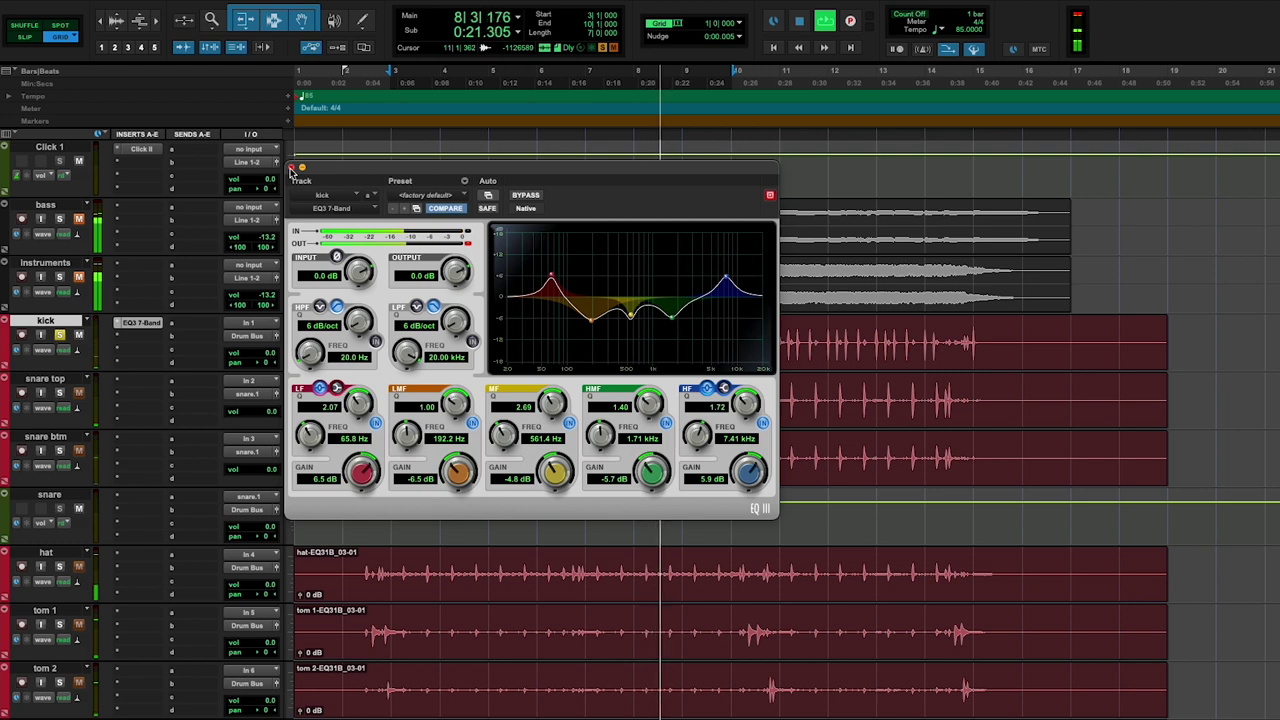
pyautogui.press('space')
pyautogui.click(291, 169)
# Solo the snare top track, select its clip from bar 3 to bar 10 and start looped playback
pyautogui.click(343, 392)
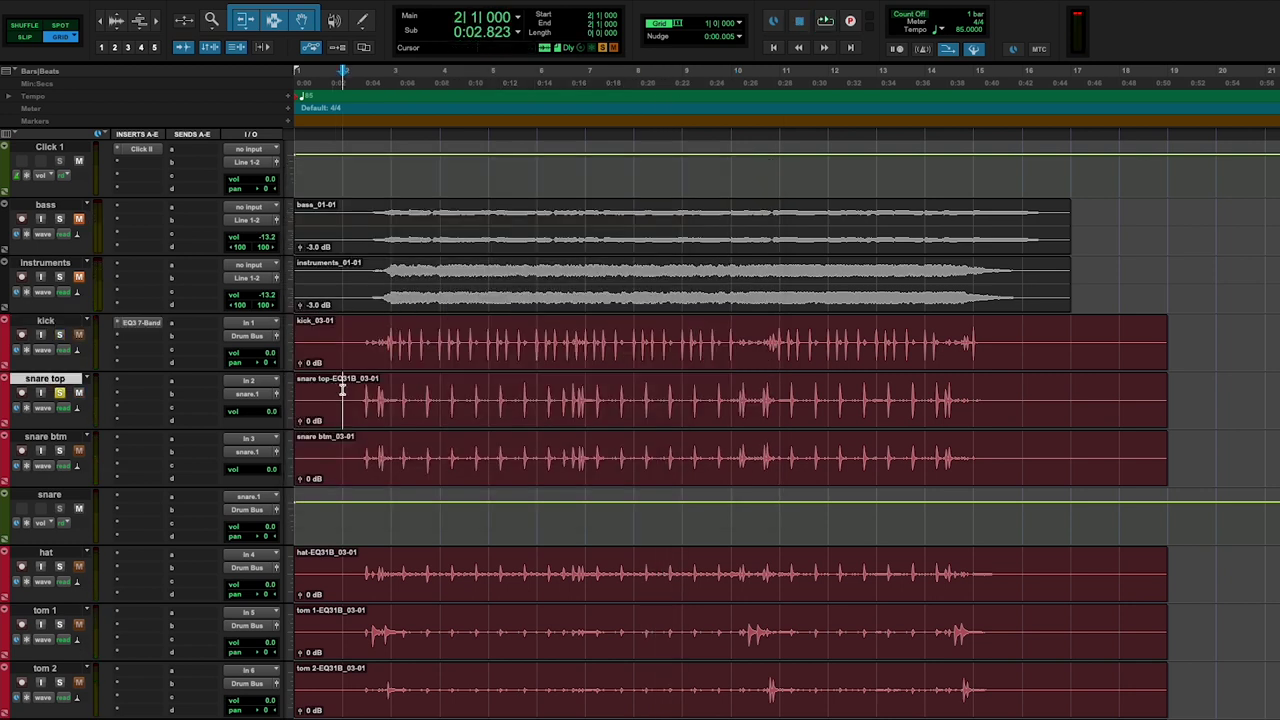
pyautogui.moveTo(398, 391); pyautogui.dragTo(731, 417)
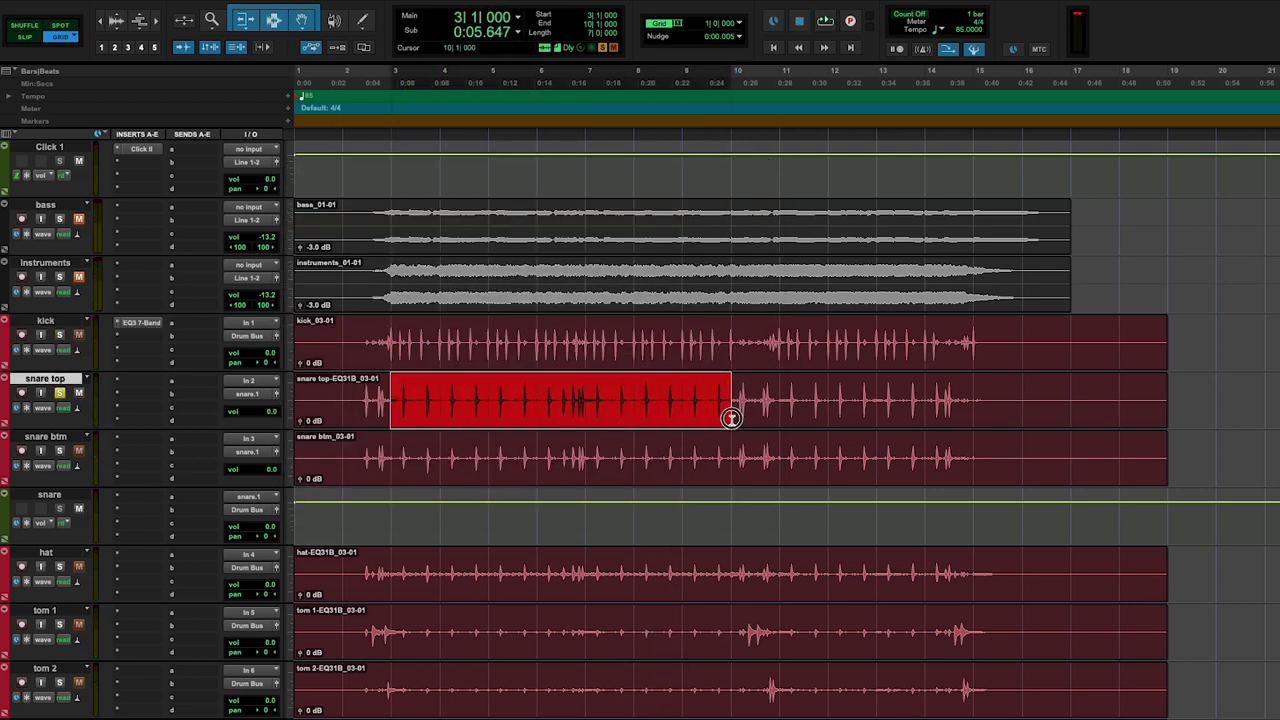
pyautogui.press('space')
# Insert the mono EQ3 7-Band plug-in on the snare top track's first insert slot
pyautogui.click(140, 381)
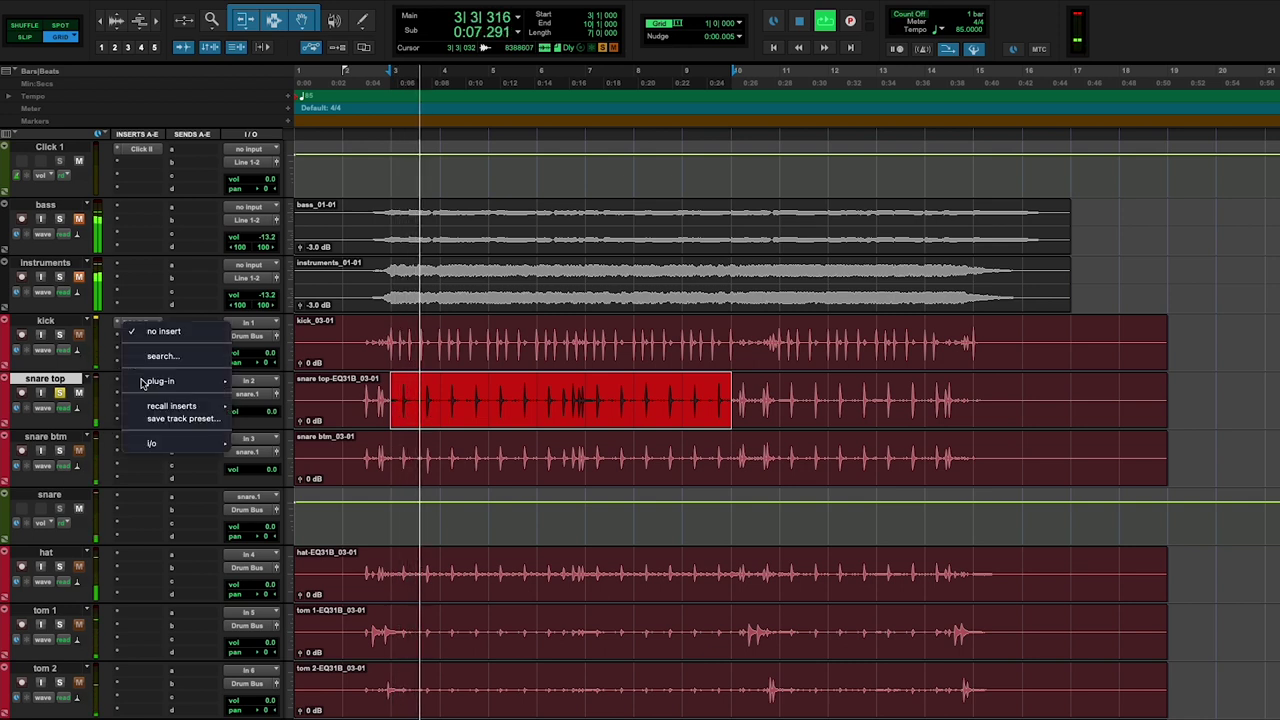
pyautogui.moveTo(163, 381)
pyautogui.moveTo(258, 384)
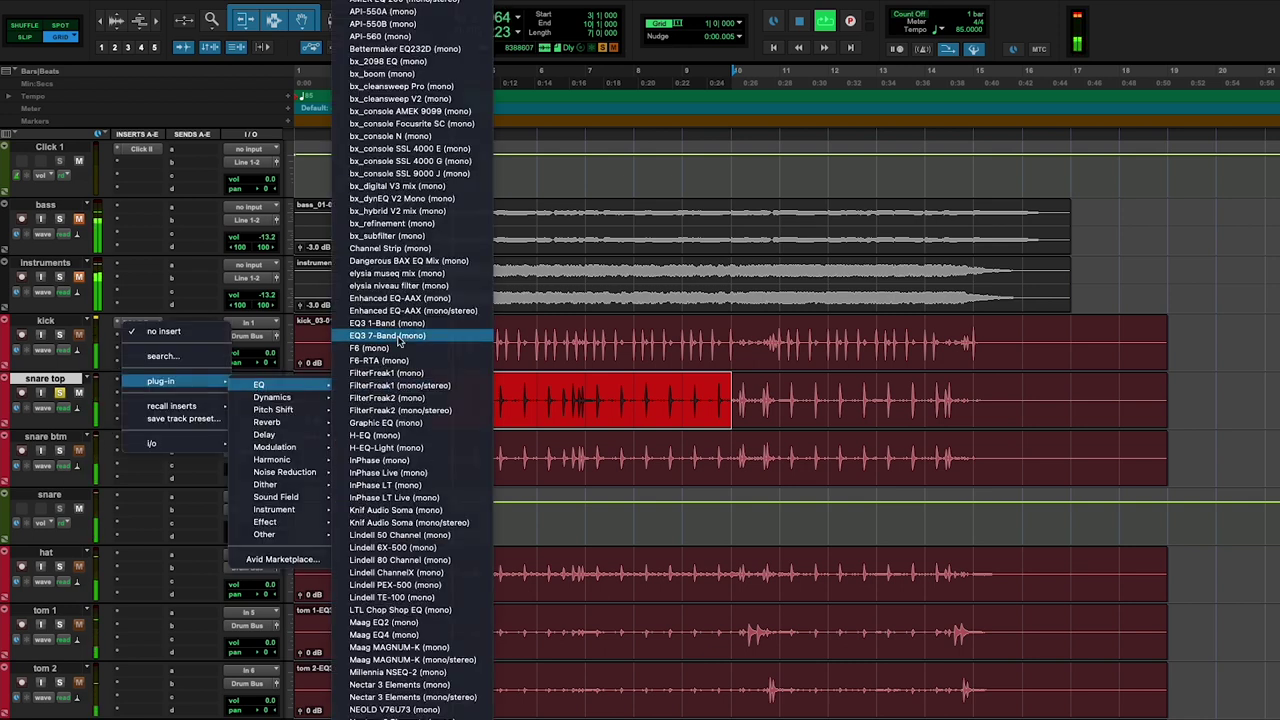
pyautogui.click(400, 338)
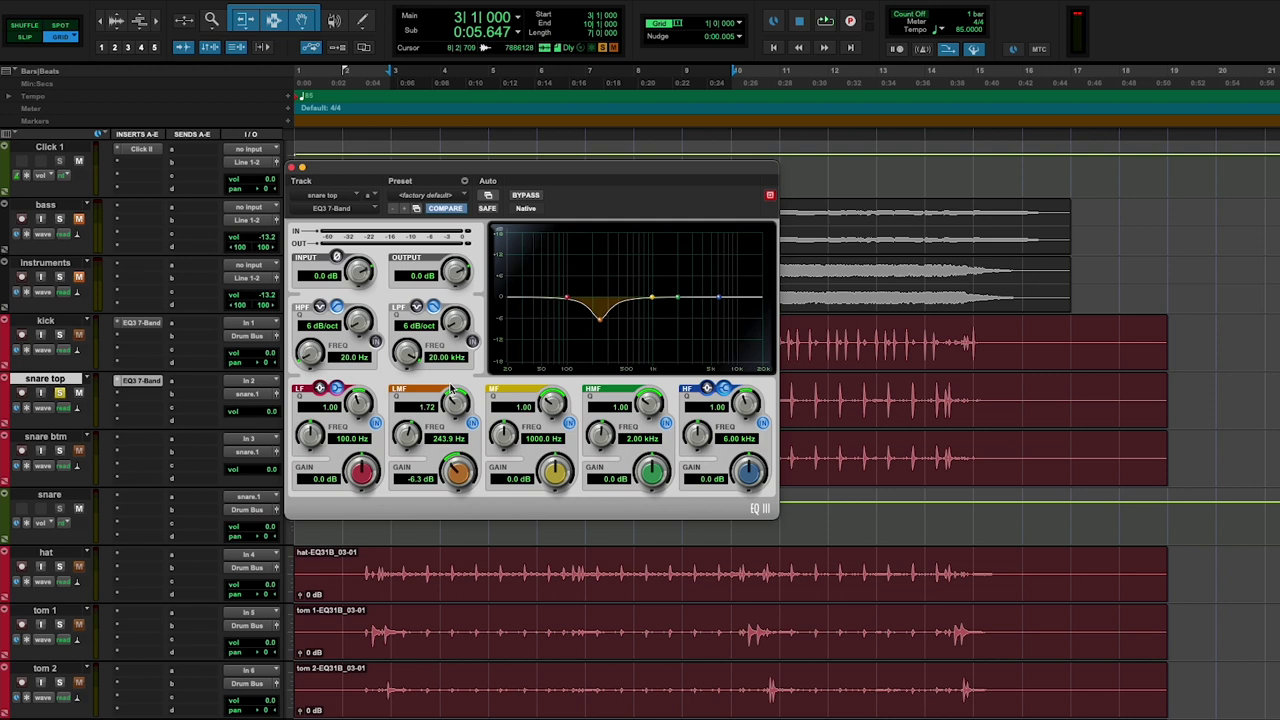
# Cut the snare top EQ's MF band about 3.4 dB at 922.2 Hz and boost its LF band with a gentle peak
pyautogui.press('space')
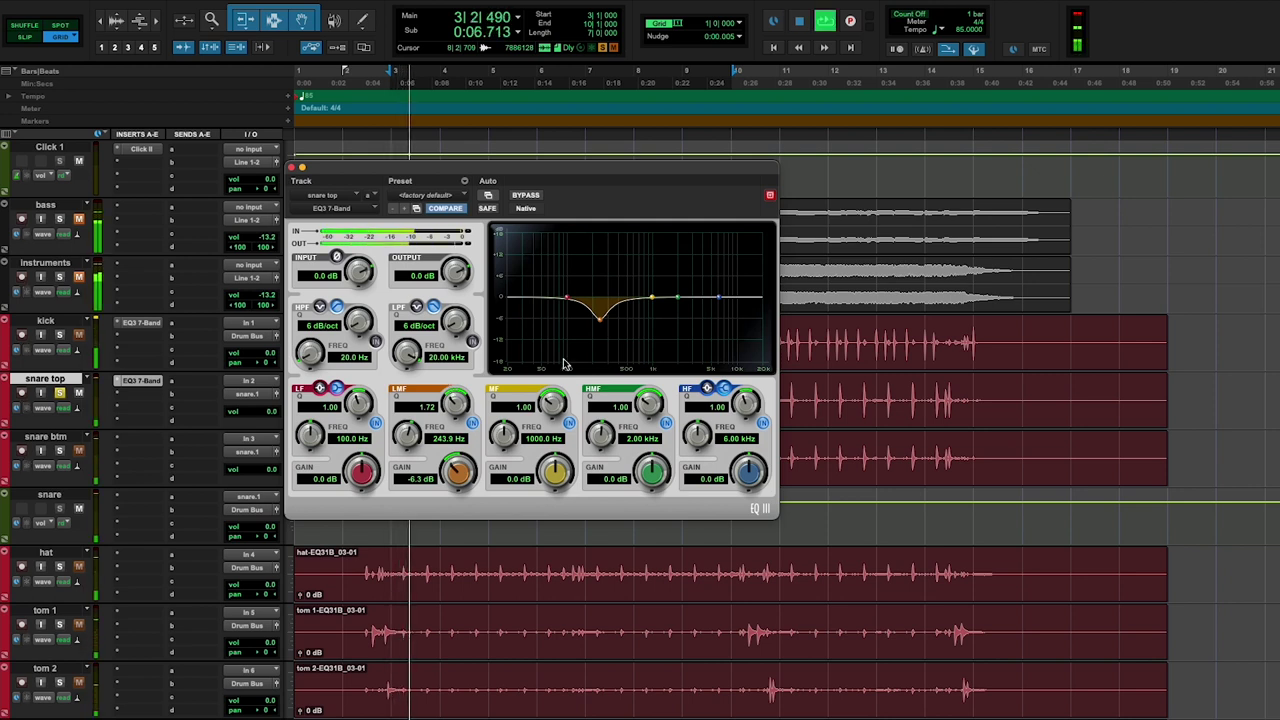
pyautogui.moveTo(652, 297)
pyautogui.mouseDown()
pyautogui.moveTo(651, 262)
pyautogui.moveTo(648, 314)
pyautogui.mouseUp()
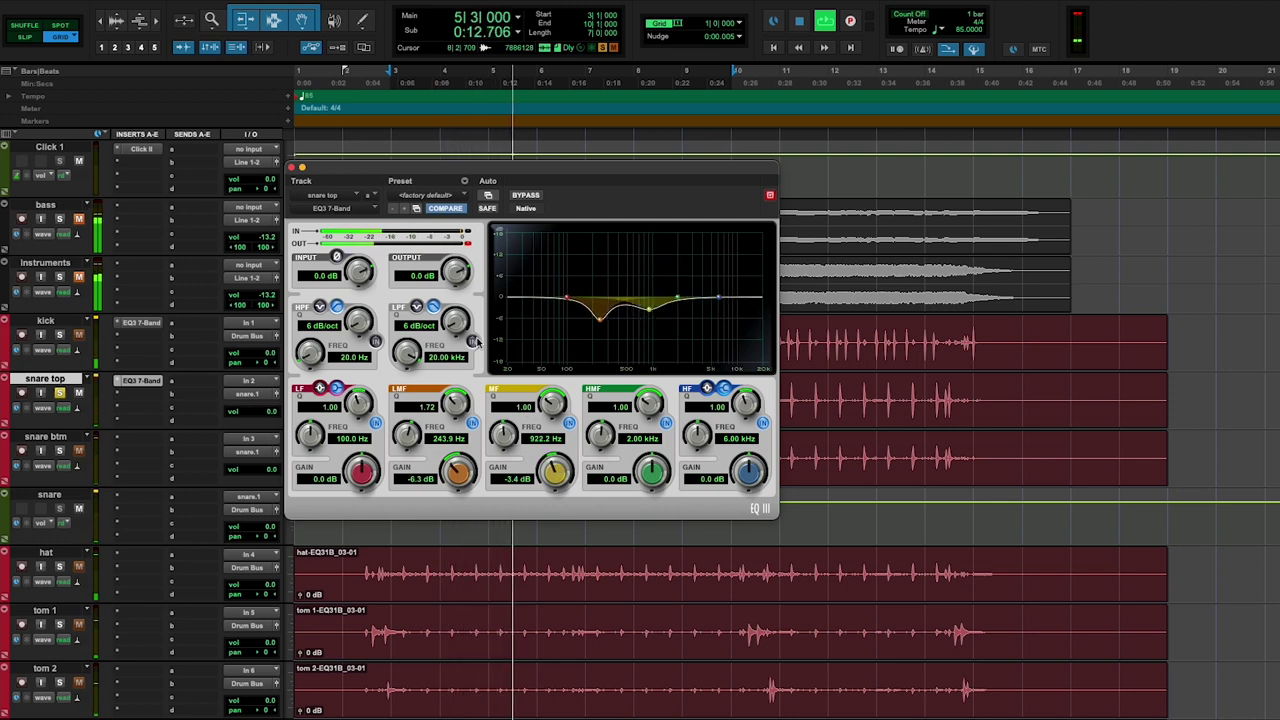
pyautogui.moveTo(566, 302)
pyautogui.mouseDown()
pyautogui.moveTo(593, 281)
pyautogui.moveTo(579, 287)
pyautogui.mouseUp()
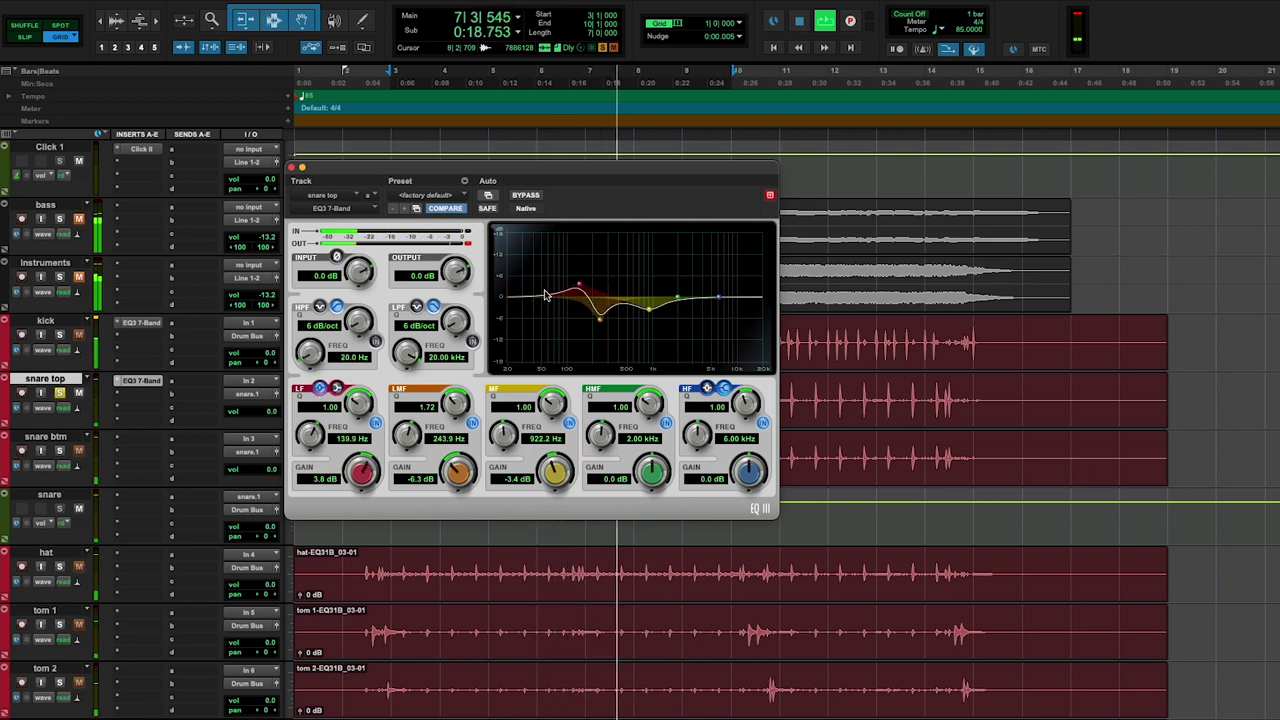
pyautogui.moveTo(579, 287); pyautogui.dragTo(569, 290)
# Audition the snare btm track soloed, stop playback and solo snare top together with it
pyautogui.press('space')
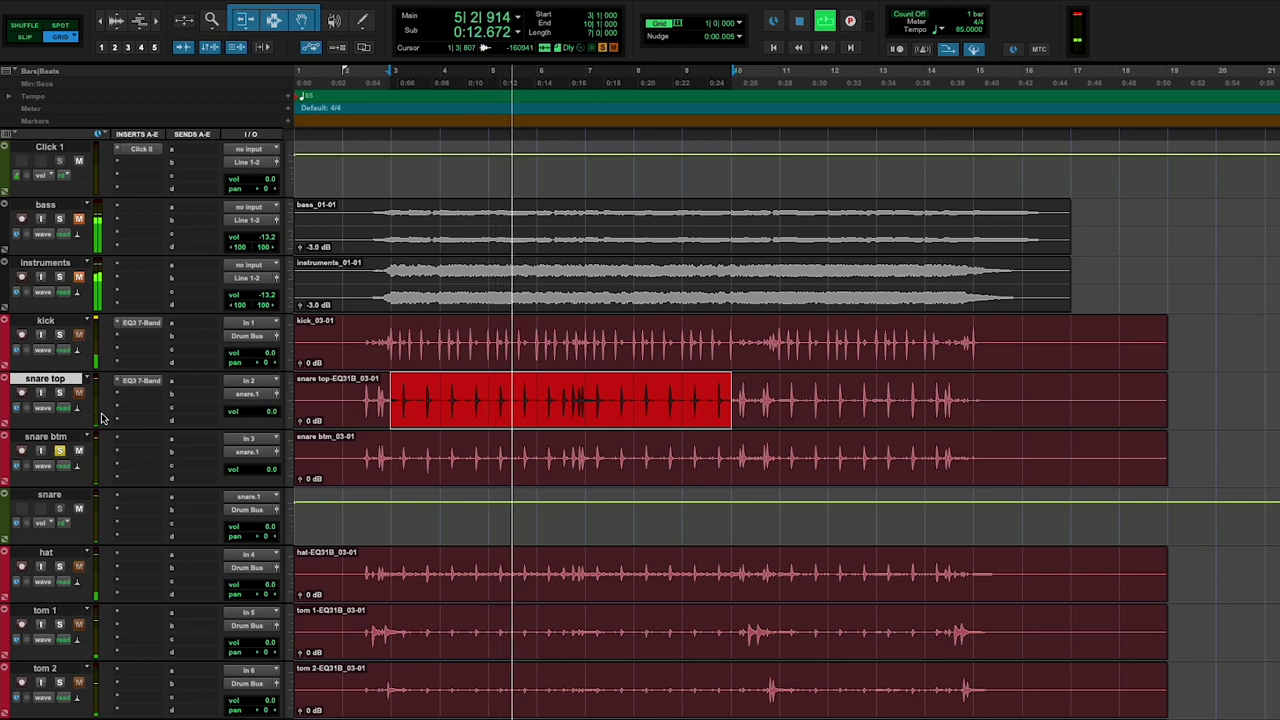
pyautogui.press('space')
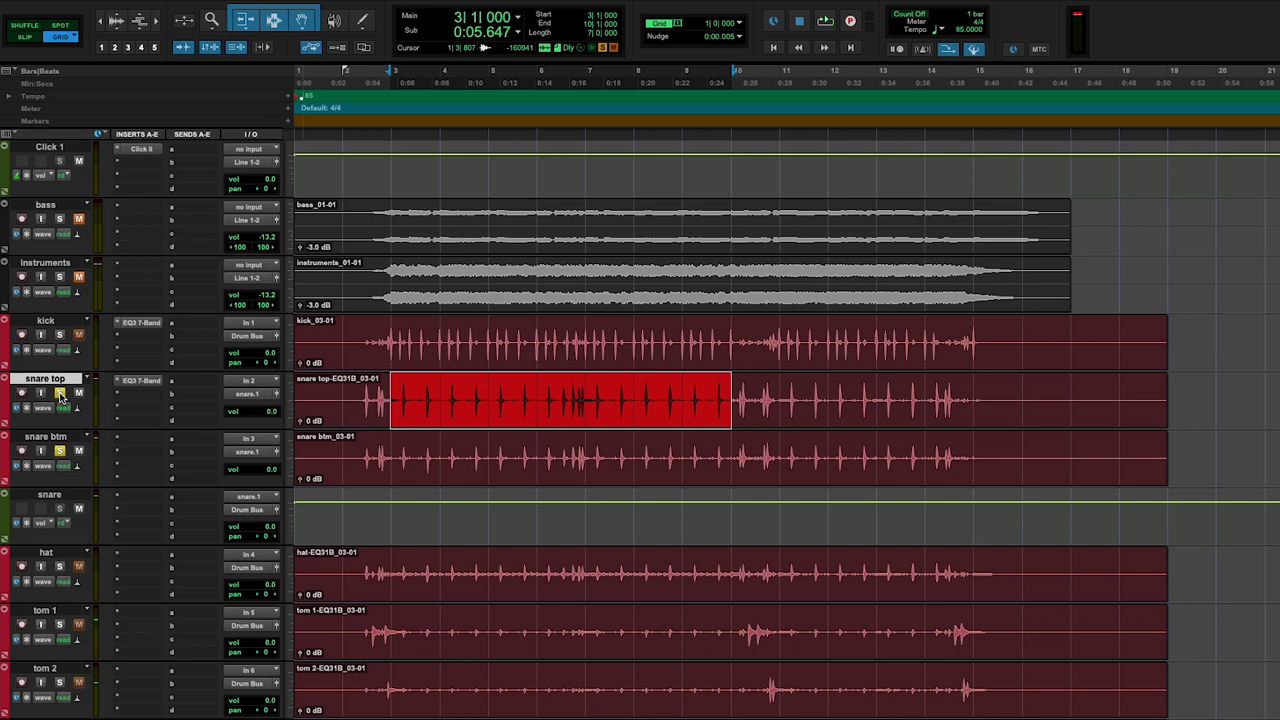
# With kick and both snares soloed in playback, copy the snare top's EQ3 7-Band to the snare btm track and compare it bypassed
pyautogui.press('space')
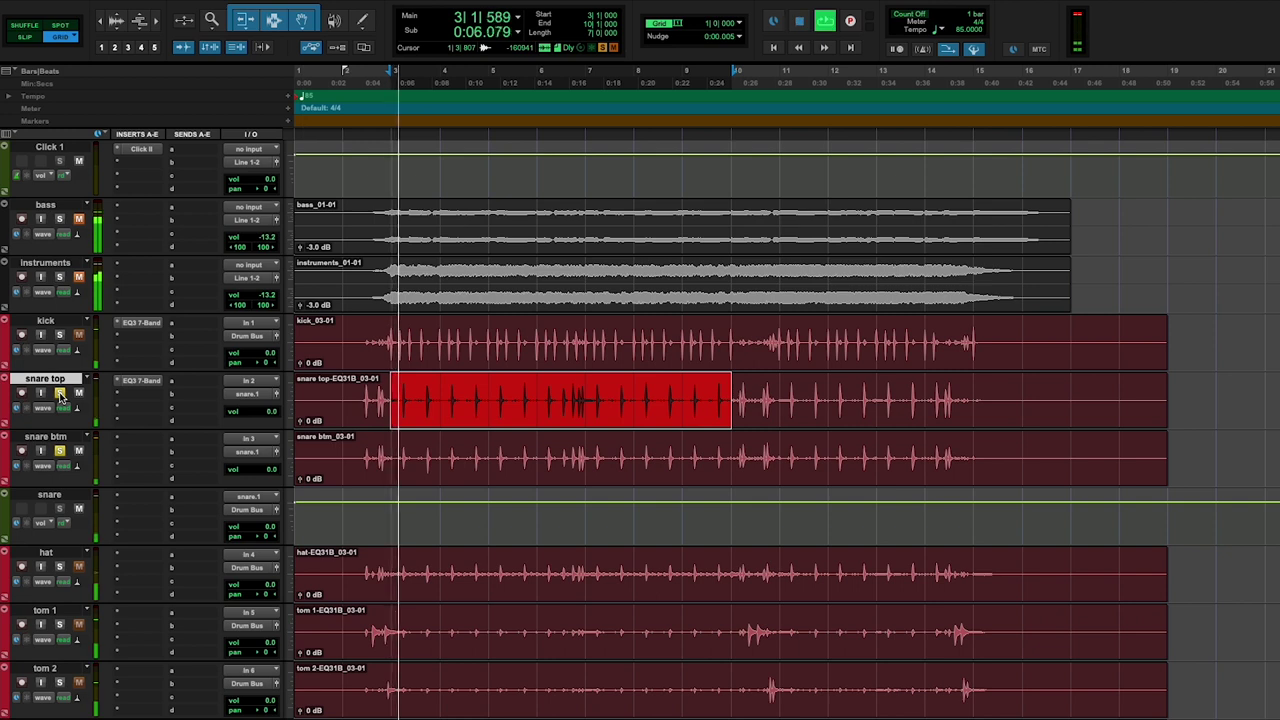
pyautogui.click(59, 335)
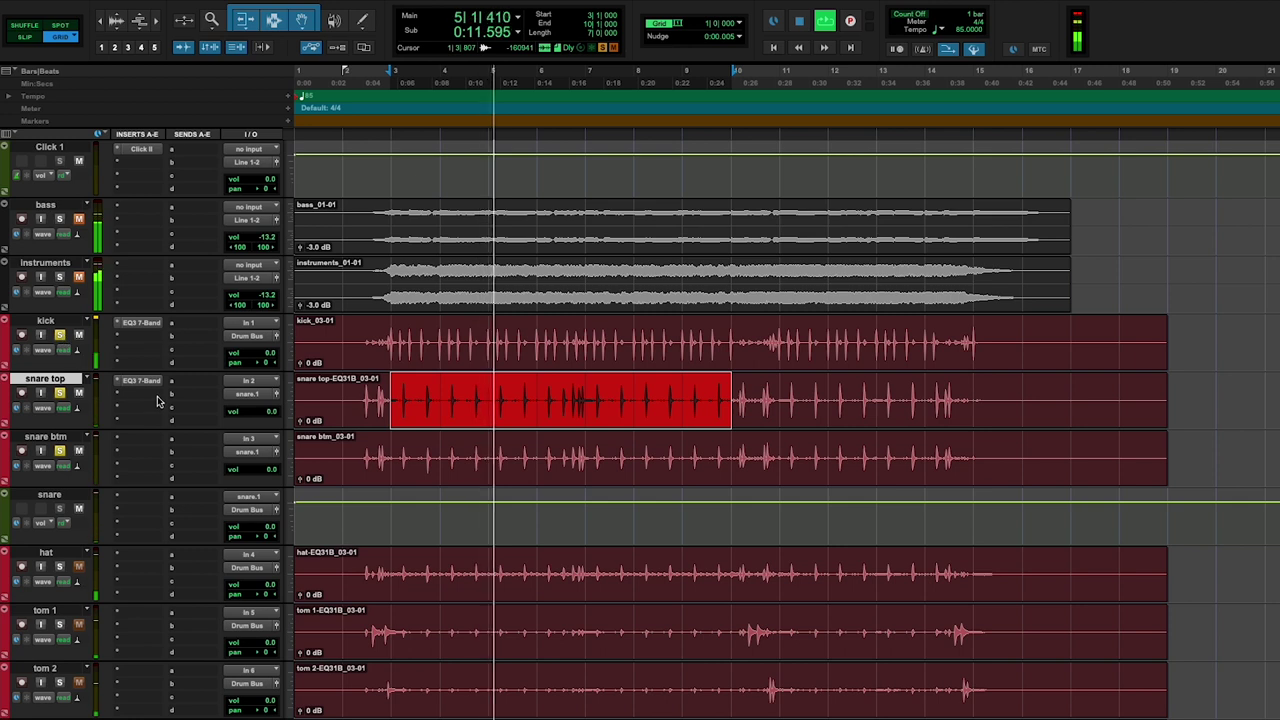
pyautogui.moveTo(144, 382); pyautogui.dragTo(139, 442)
pyautogui.click(139, 440)
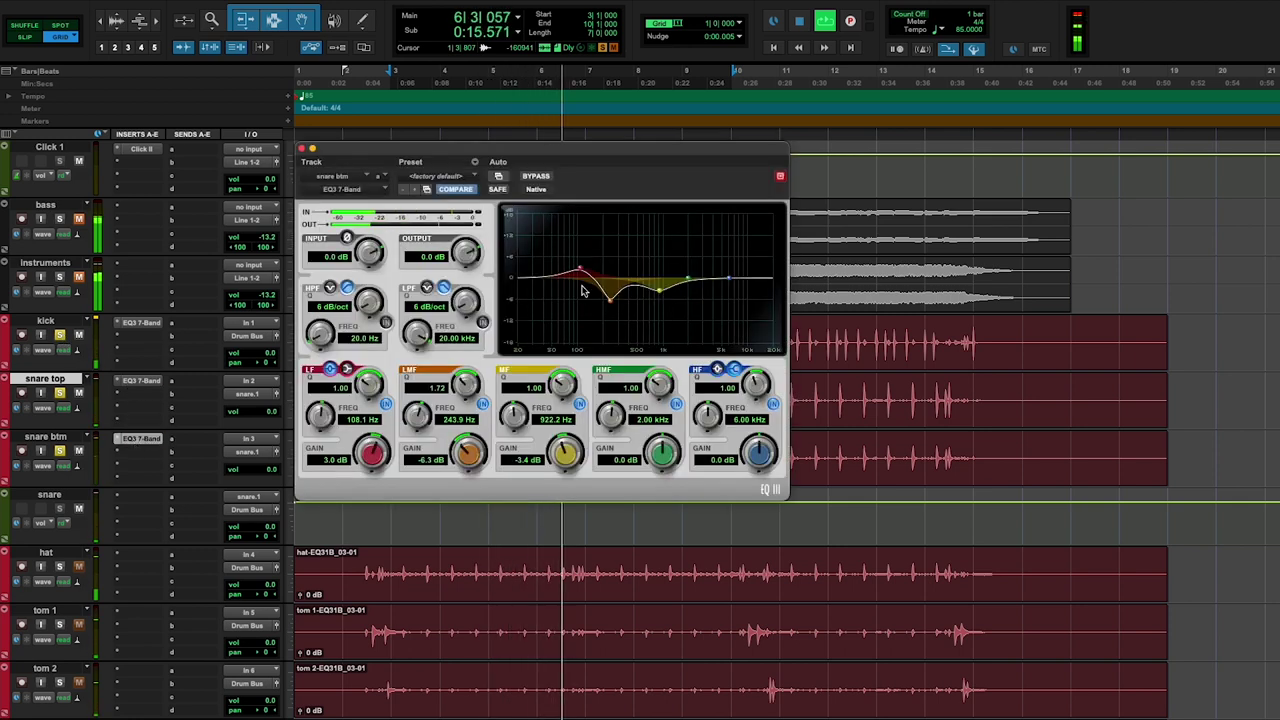
pyautogui.click(540, 176)
pyautogui.click(541, 177)
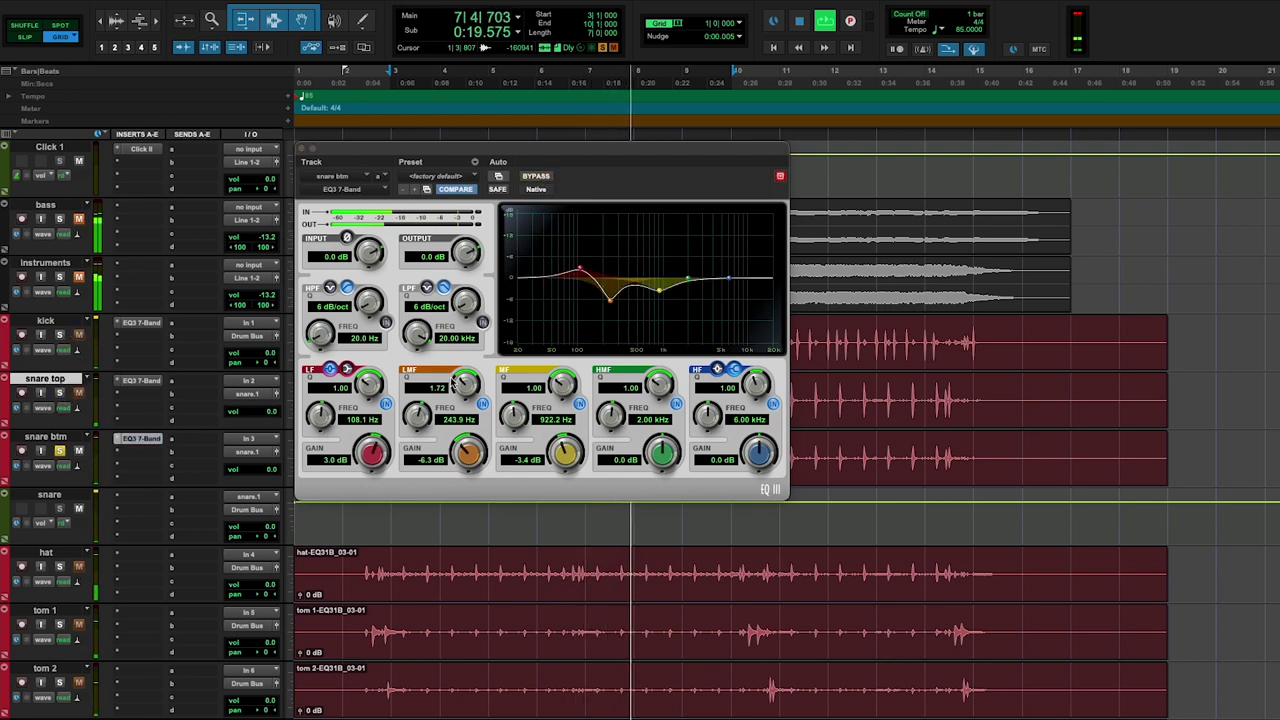
# Stop playback, reset the snare btm EQ to the factory default preset and restart playback
pyautogui.press('space')
pyautogui.click(459, 177)
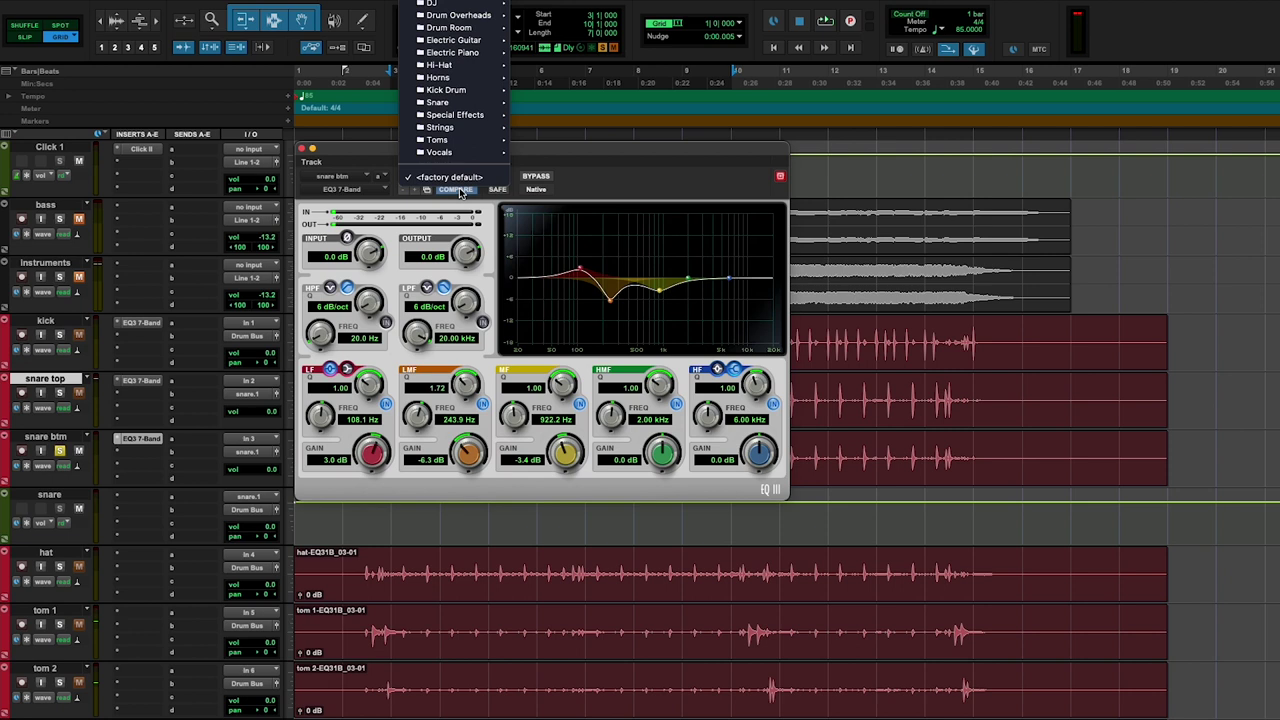
pyautogui.click(459, 177)
pyautogui.press('space')
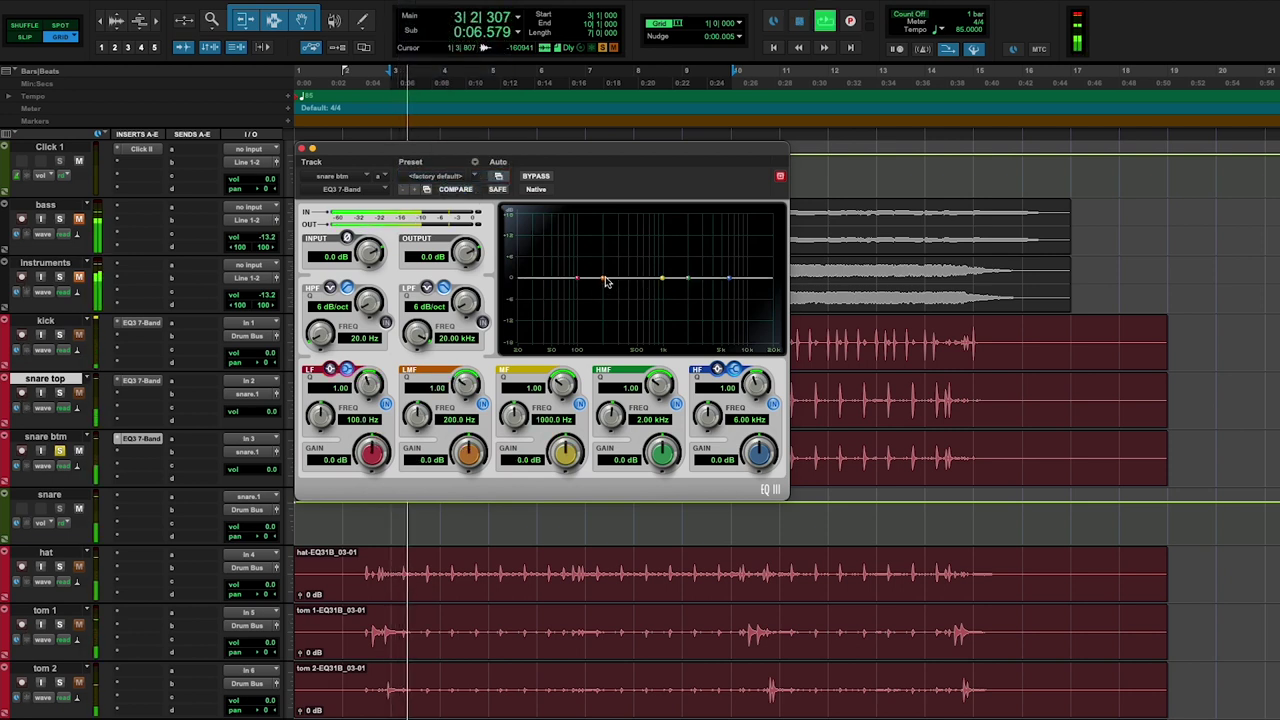
# Cut the snare btm EQ's MF 5.9 dB at 561.4 Hz, HMF 2.4 dB at 2.04 kHz and LMF 5.7 dB at 200 Hz with Q 3.85
pyautogui.moveTo(662, 280); pyautogui.dragTo(688, 285)
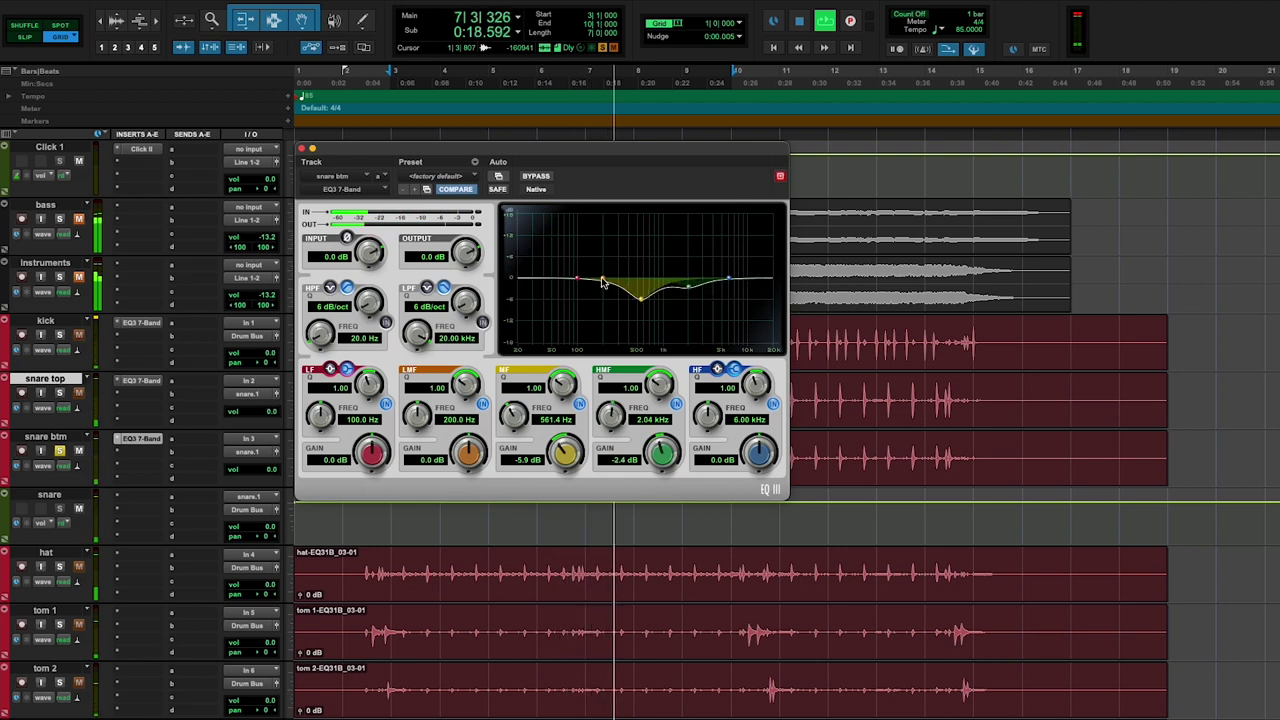
pyautogui.moveTo(468, 453); pyautogui.dragTo(468, 492)
pyautogui.moveTo(463, 388); pyautogui.dragTo(463, 352)
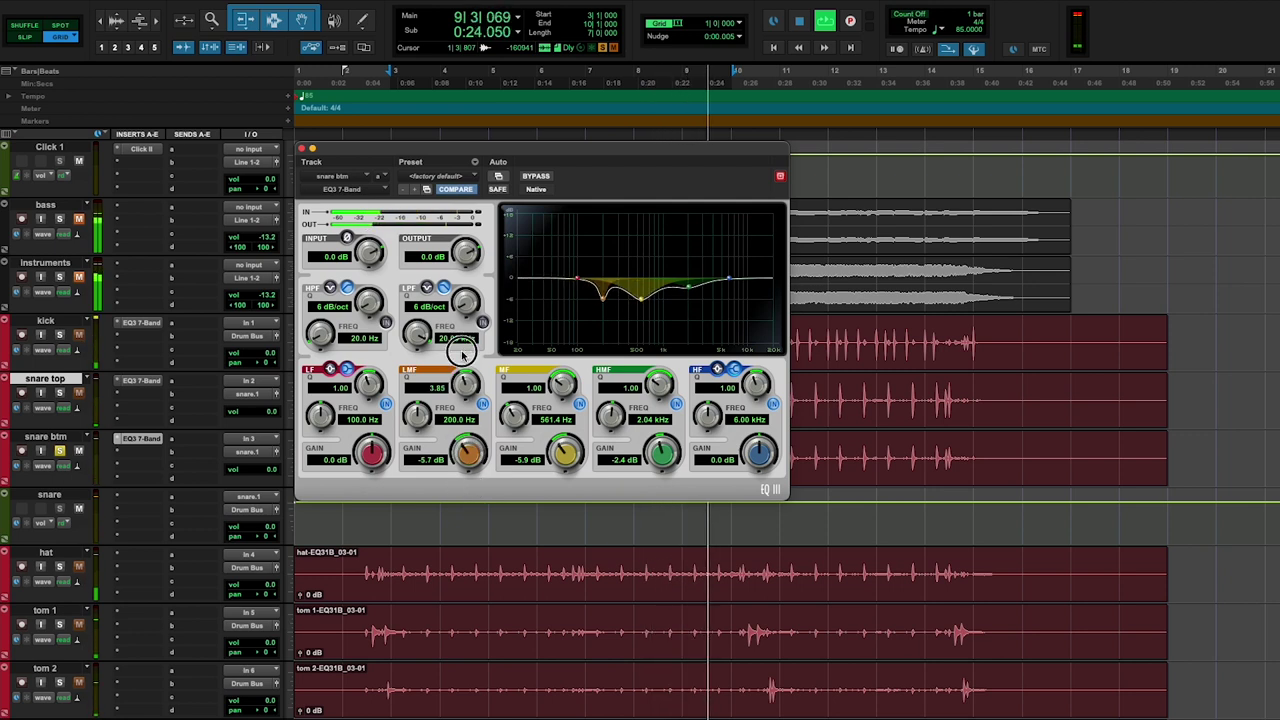
# Compare the snare btm EQ bypassed and active, on its own and with snare top soloed alongside it
pyautogui.click(538, 177)
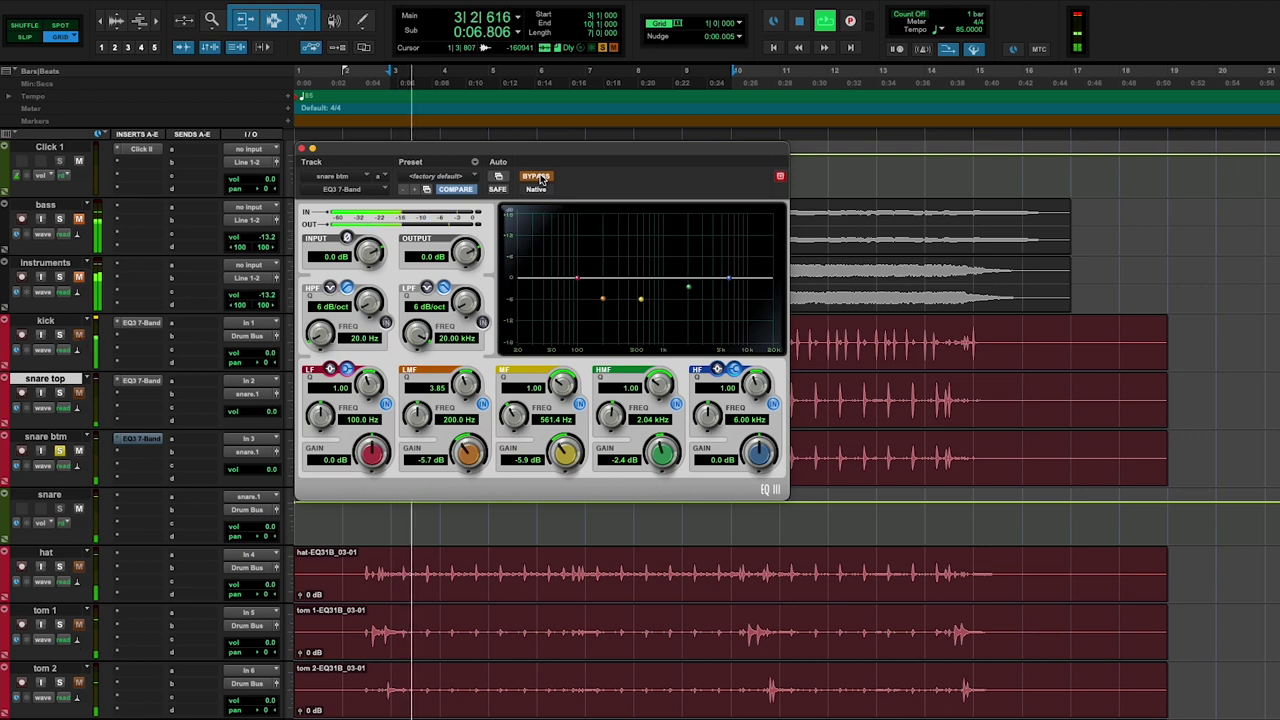
pyautogui.click(539, 177)
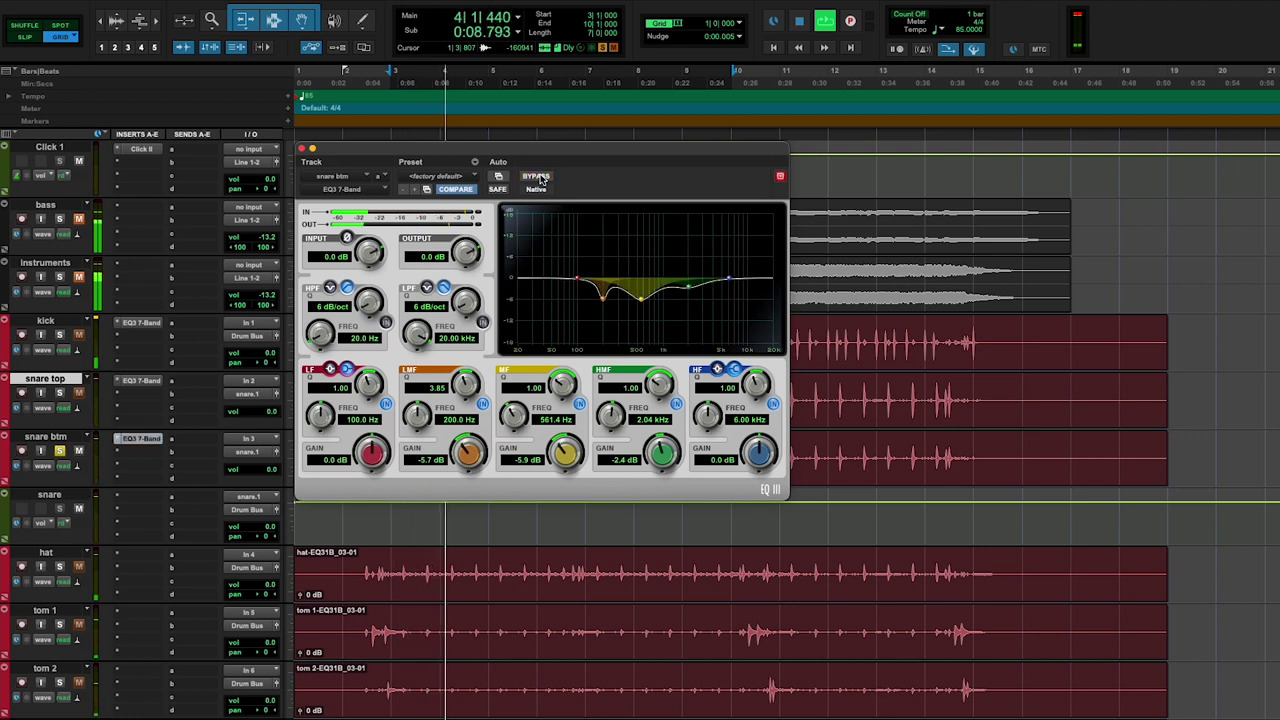
pyautogui.click(540, 177)
pyautogui.click(59, 393)
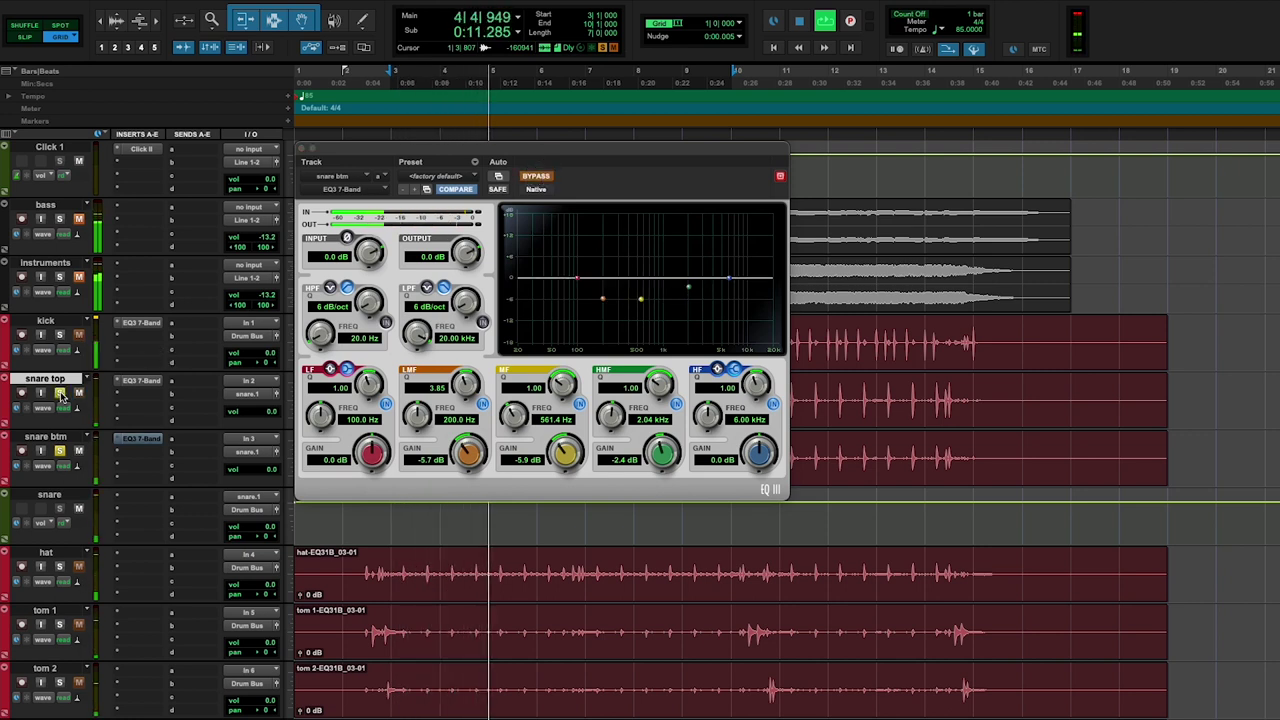
pyautogui.click(538, 177)
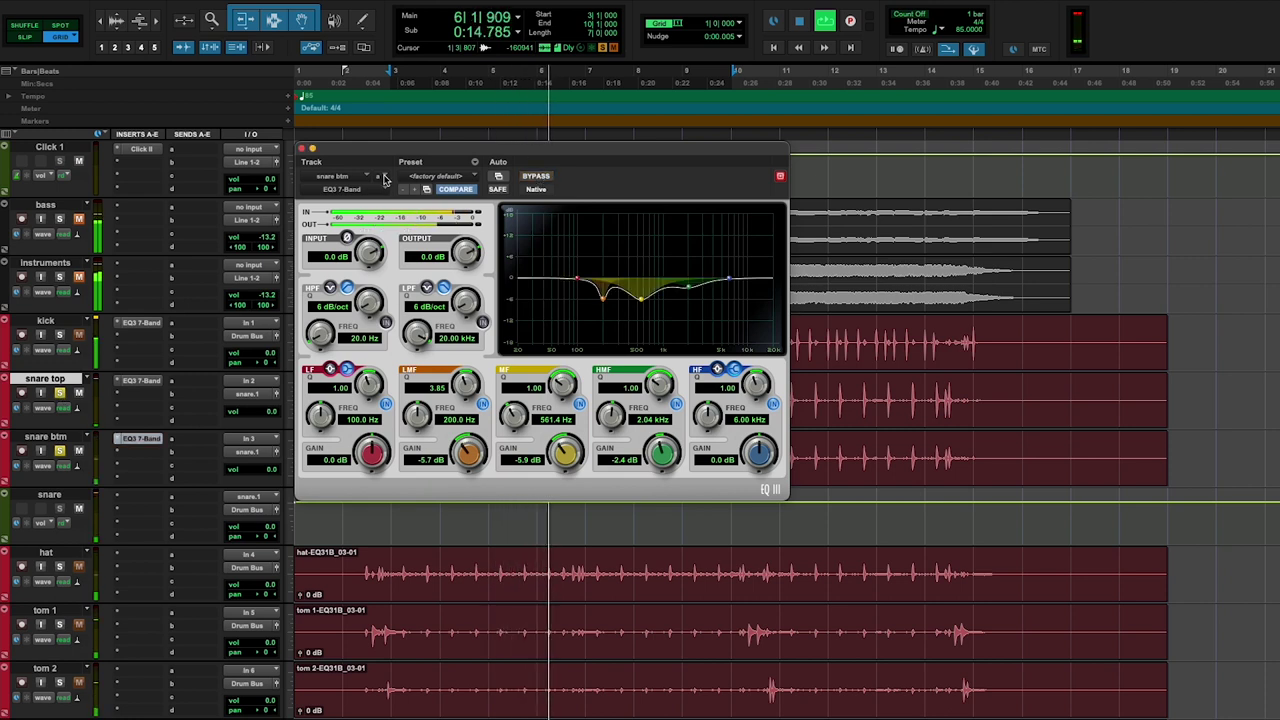
# Close the snare btm EQ, lower that track's volume to -2.6 dB and stop playback
pyautogui.click(302, 148)
pyautogui.moveTo(268, 466); pyautogui.dragTo(268, 477)
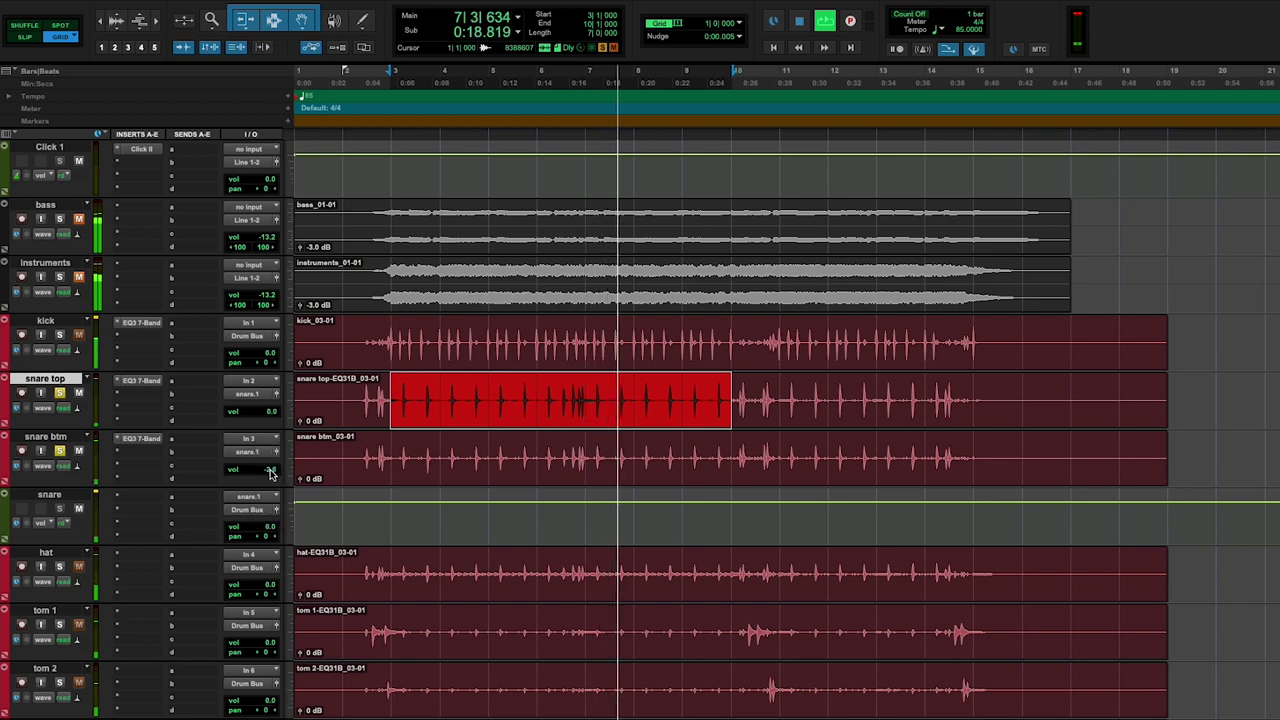
pyautogui.press('space')
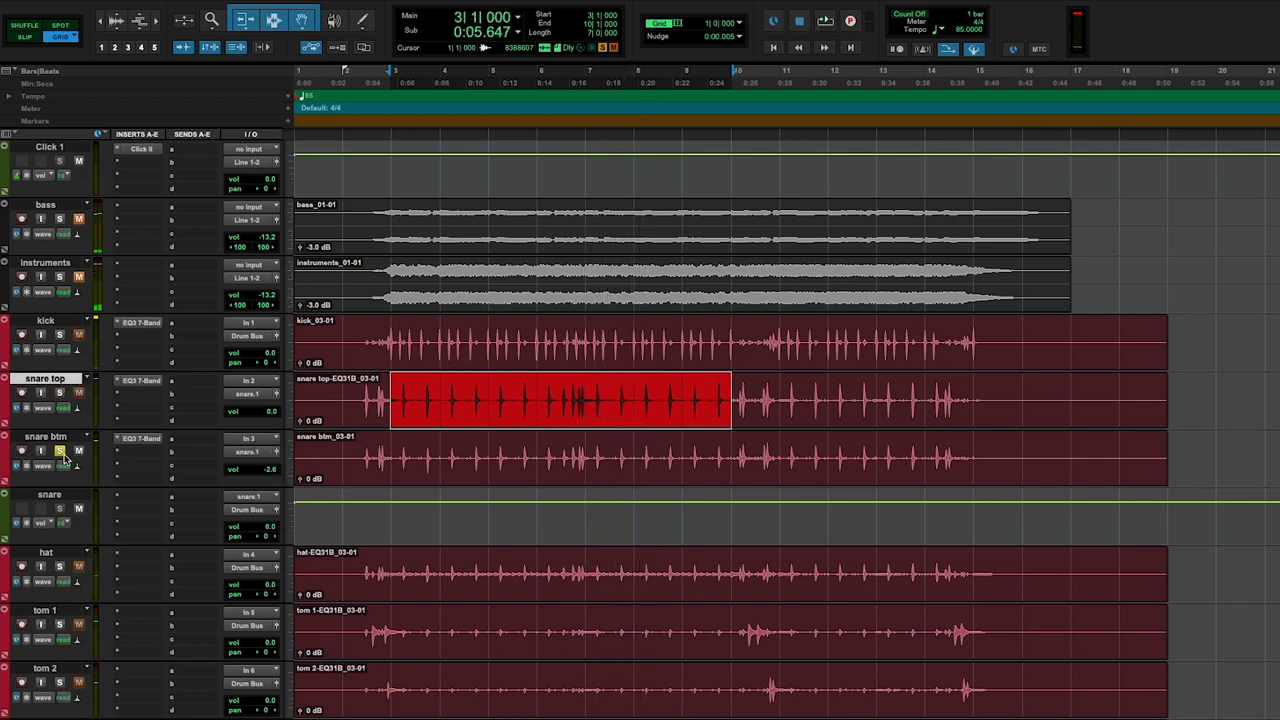
# Loop the soloed hat track from bar 3 to bar 10 and insert the EQ3 7-Band plug-in on its first insert slot
pyautogui.scroll(-3, 422, 560)
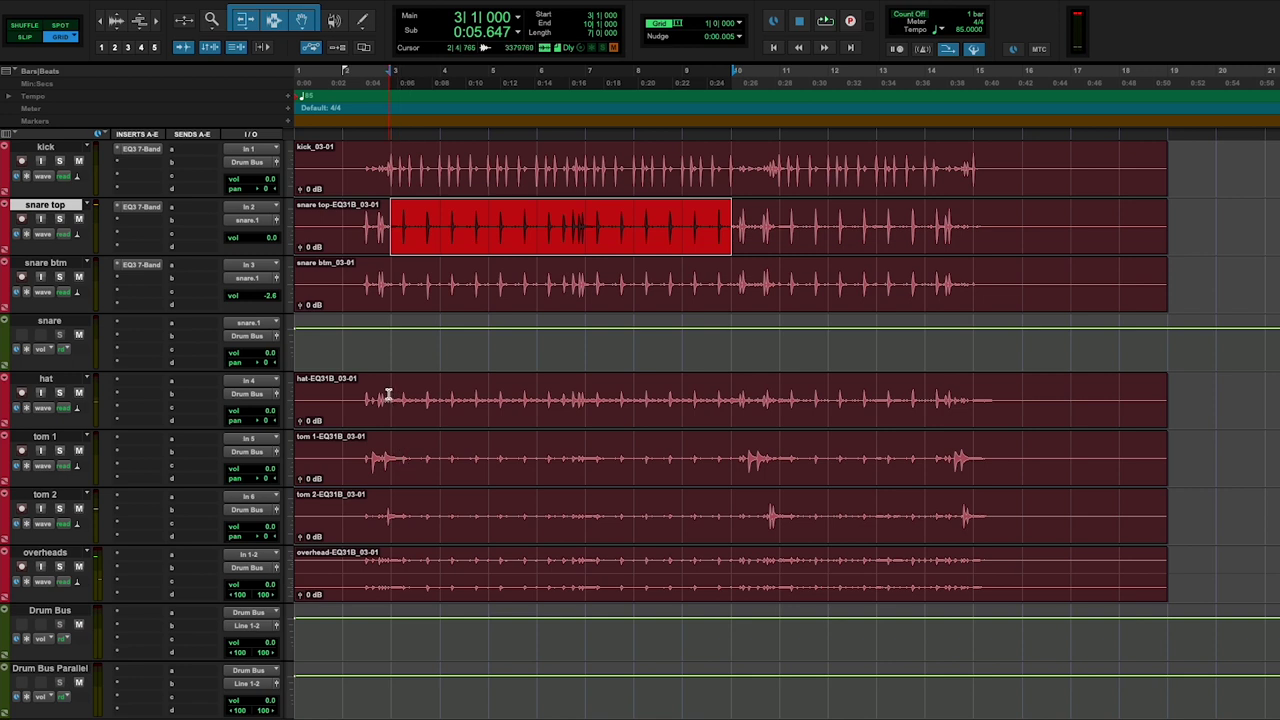
pyautogui.moveTo(388, 395); pyautogui.dragTo(731, 400)
pyautogui.press('space')
pyautogui.click(60, 392)
pyautogui.click(152, 381)
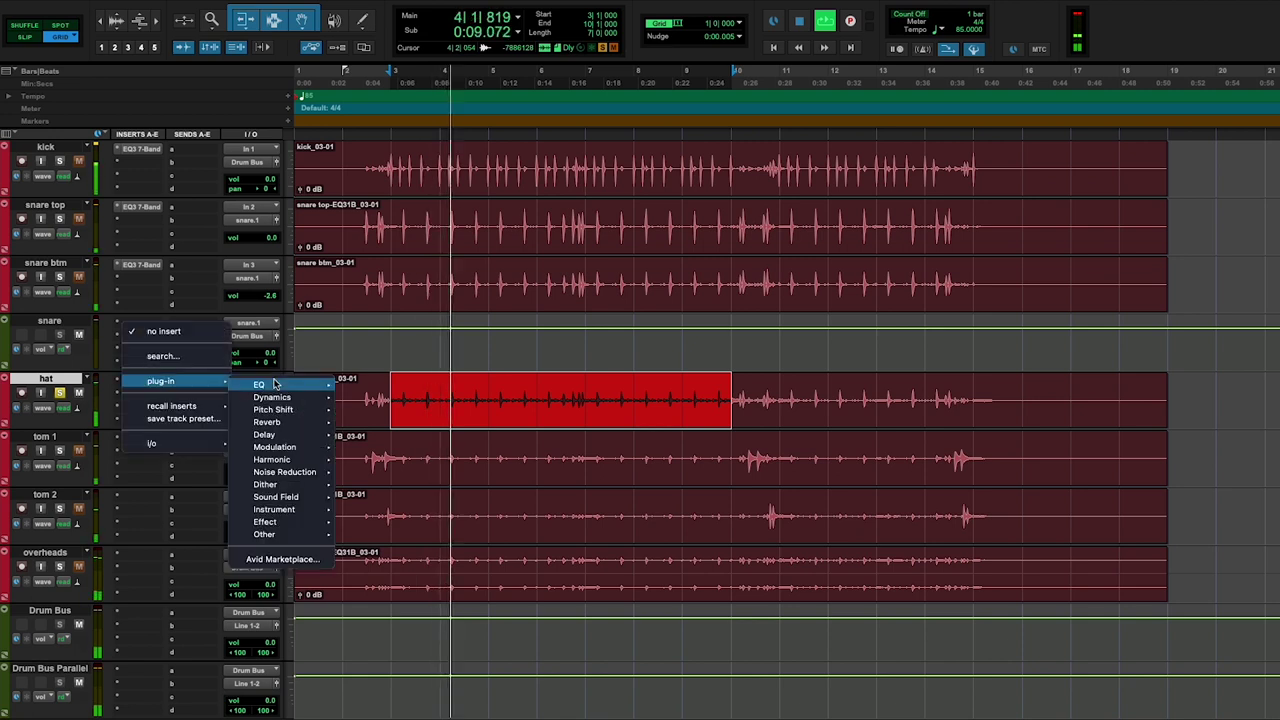
pyautogui.moveTo(256, 384)
pyautogui.click(398, 337)
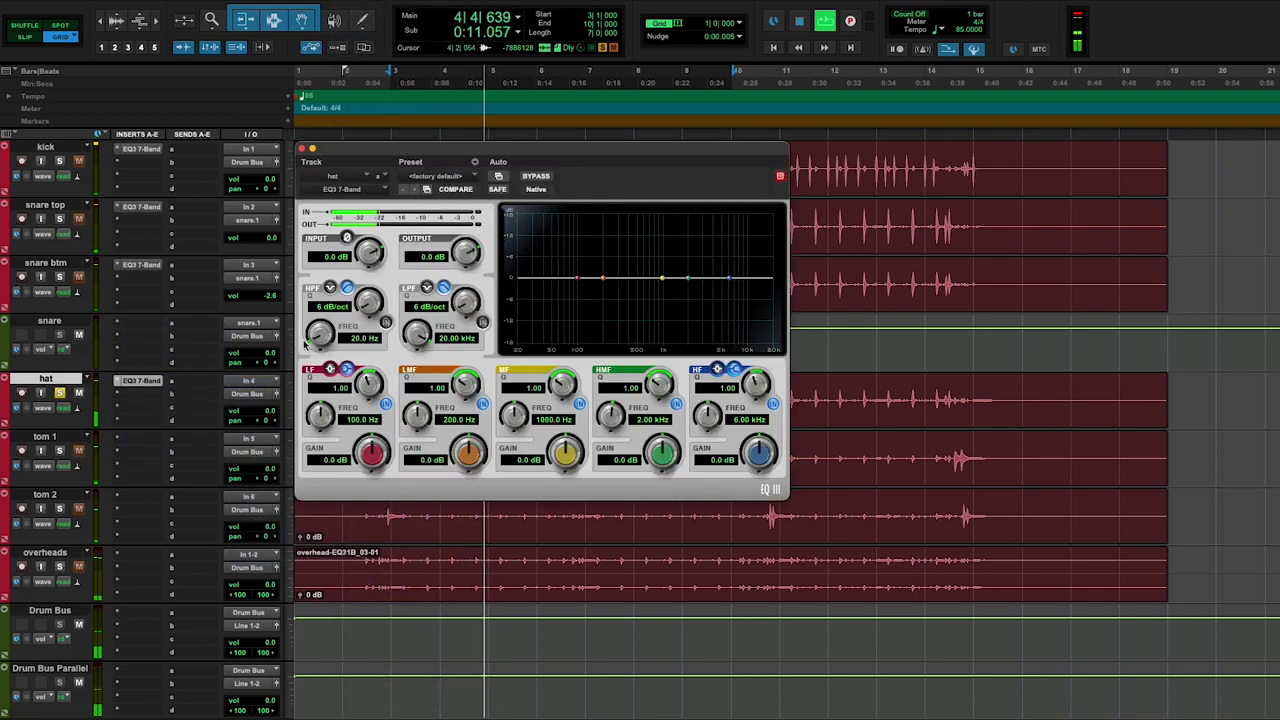
# Enable the hat EQ's high-pass filter with a 12 dB/oct slope and raise its frequency to about 354.8 Hz
pyautogui.click(385, 322)
pyautogui.moveTo(376, 305); pyautogui.dragTo(376, 294)
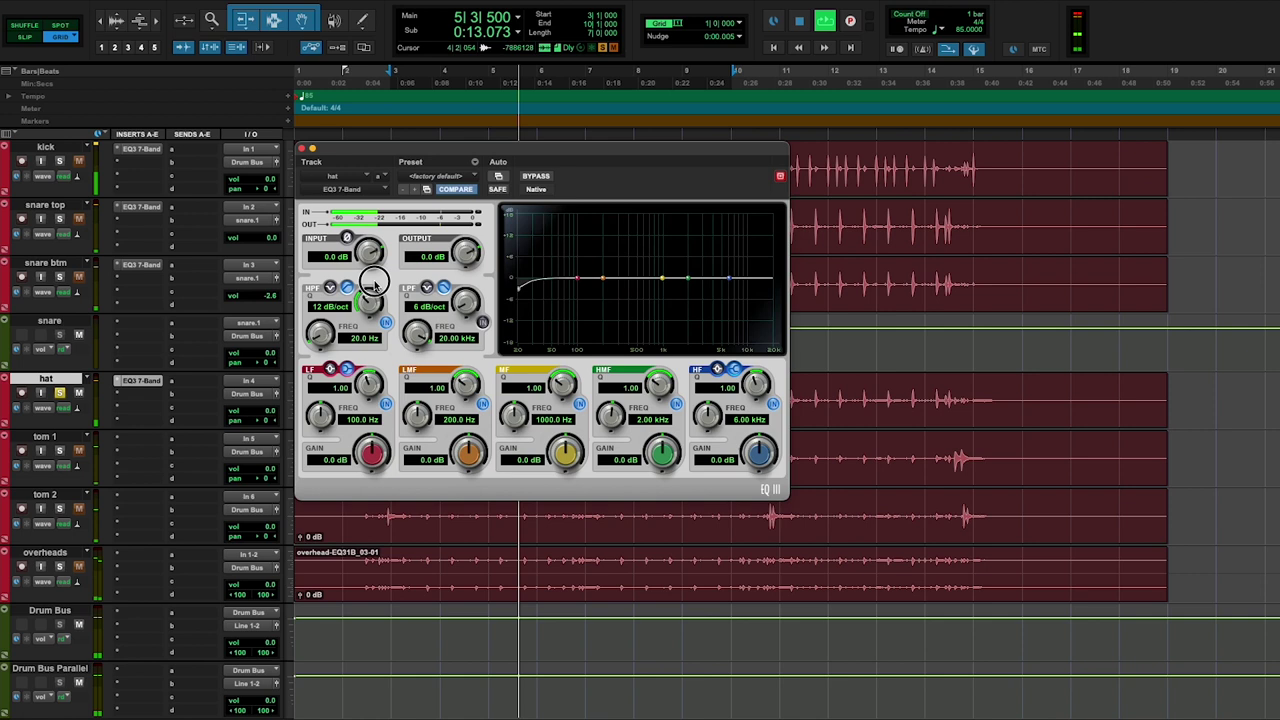
pyautogui.moveTo(320, 337); pyautogui.dragTo(330, 258)
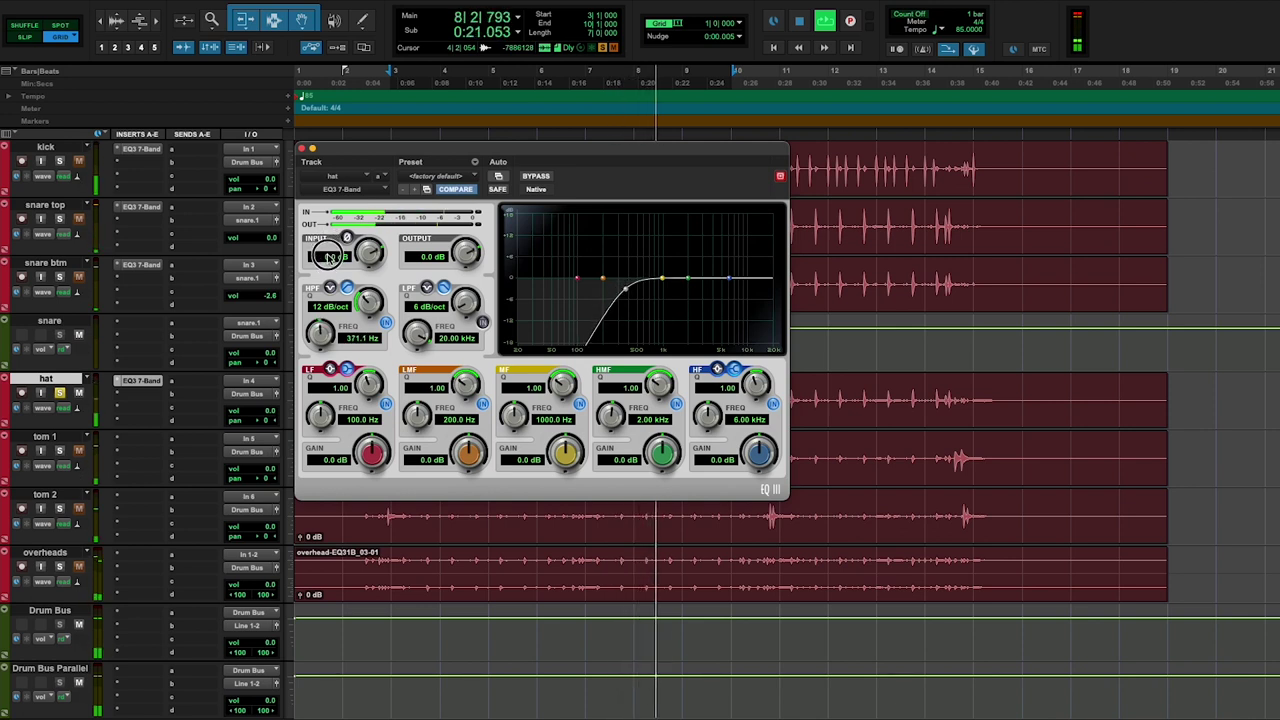
# Cut the hat EQ's MF 5.9 dB at 818.7 Hz and HMF 2.8 dB at 3.93 kHz (Q 2.66), and boost HF 1.7 dB at 6.85 kHz
pyautogui.moveTo(661, 284); pyautogui.dragTo(655, 302)
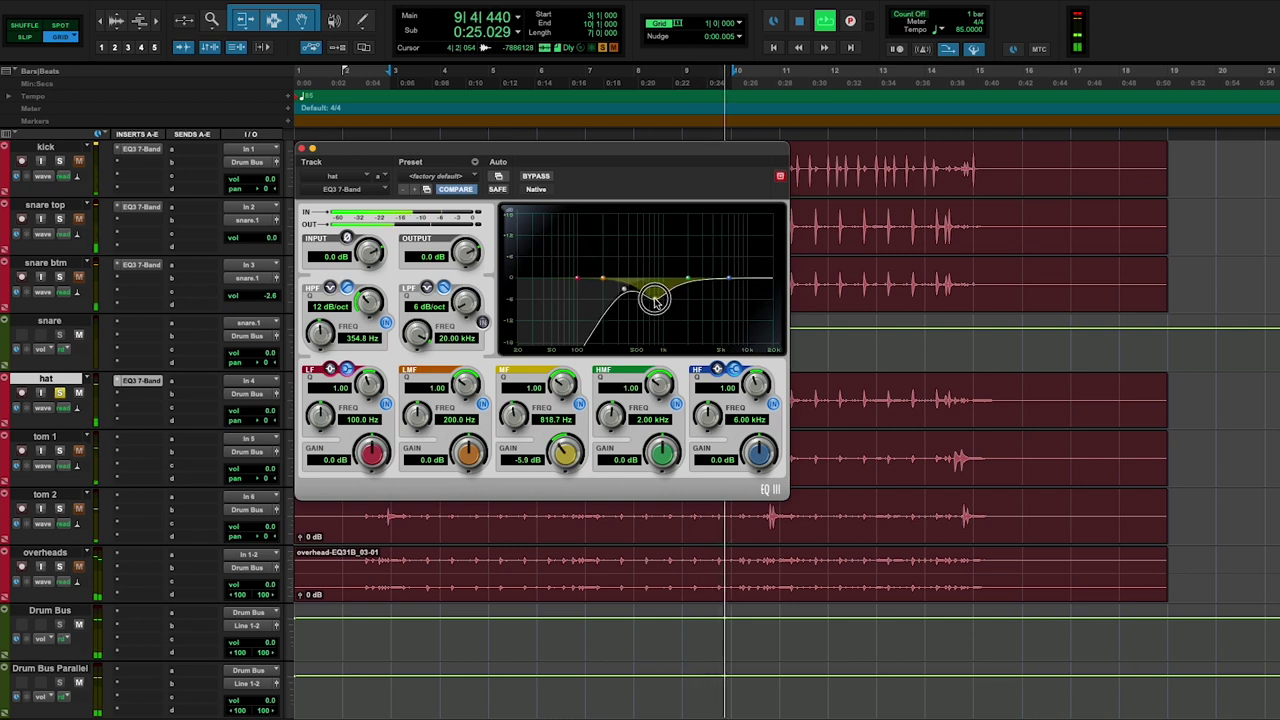
pyautogui.moveTo(687, 283); pyautogui.dragTo(716, 289)
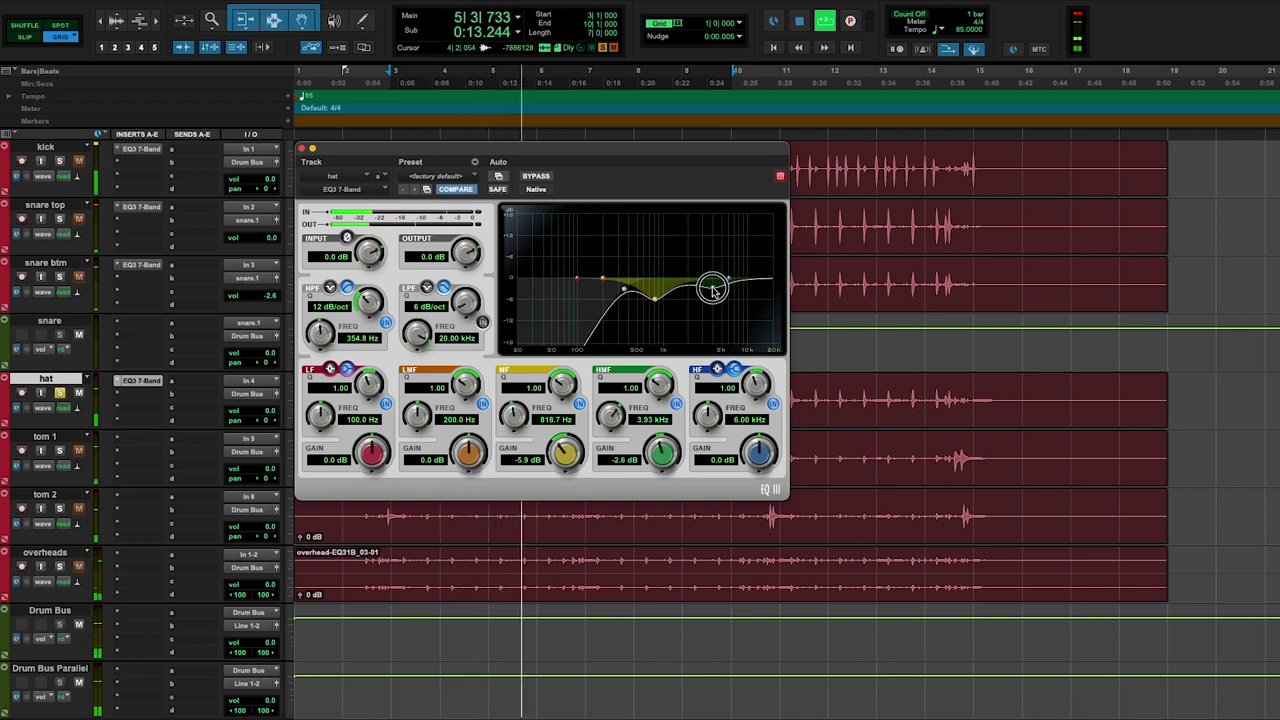
pyautogui.moveTo(665, 390); pyautogui.dragTo(660, 367)
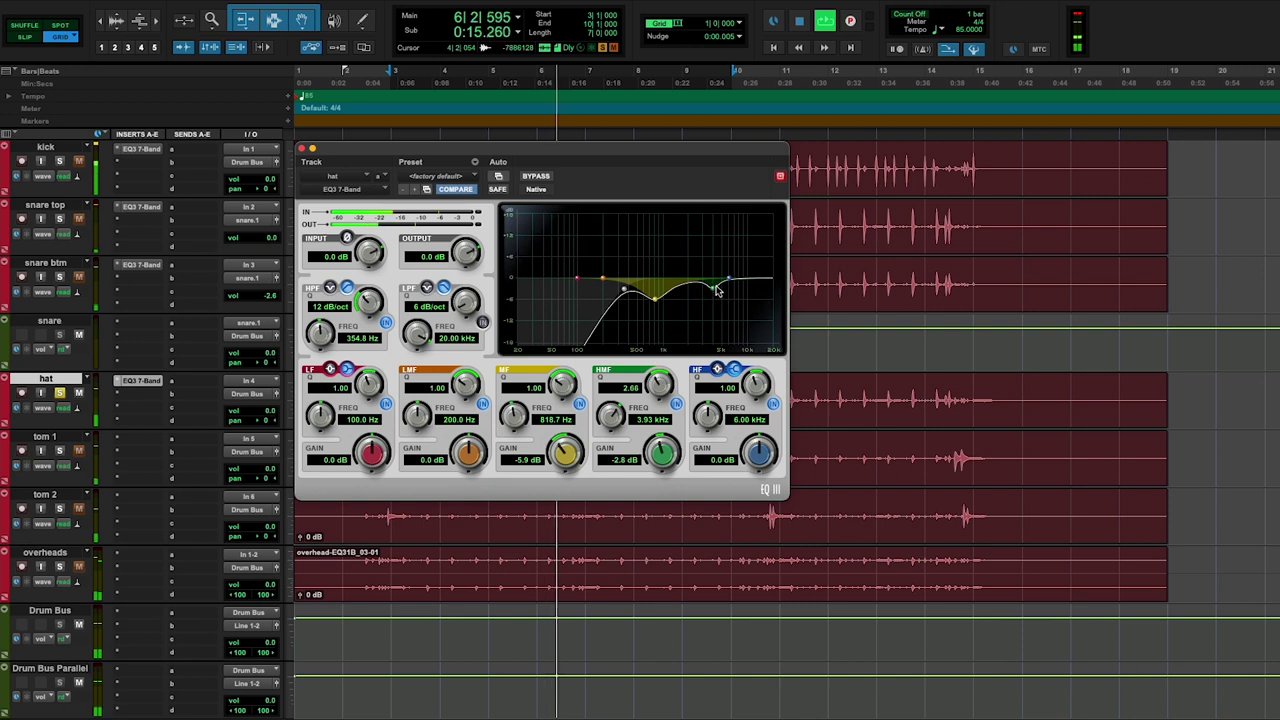
pyautogui.moveTo(729, 279)
pyautogui.mouseDown()
pyautogui.moveTo(731, 265)
pyautogui.moveTo(734, 277)
pyautogui.mouseUp()
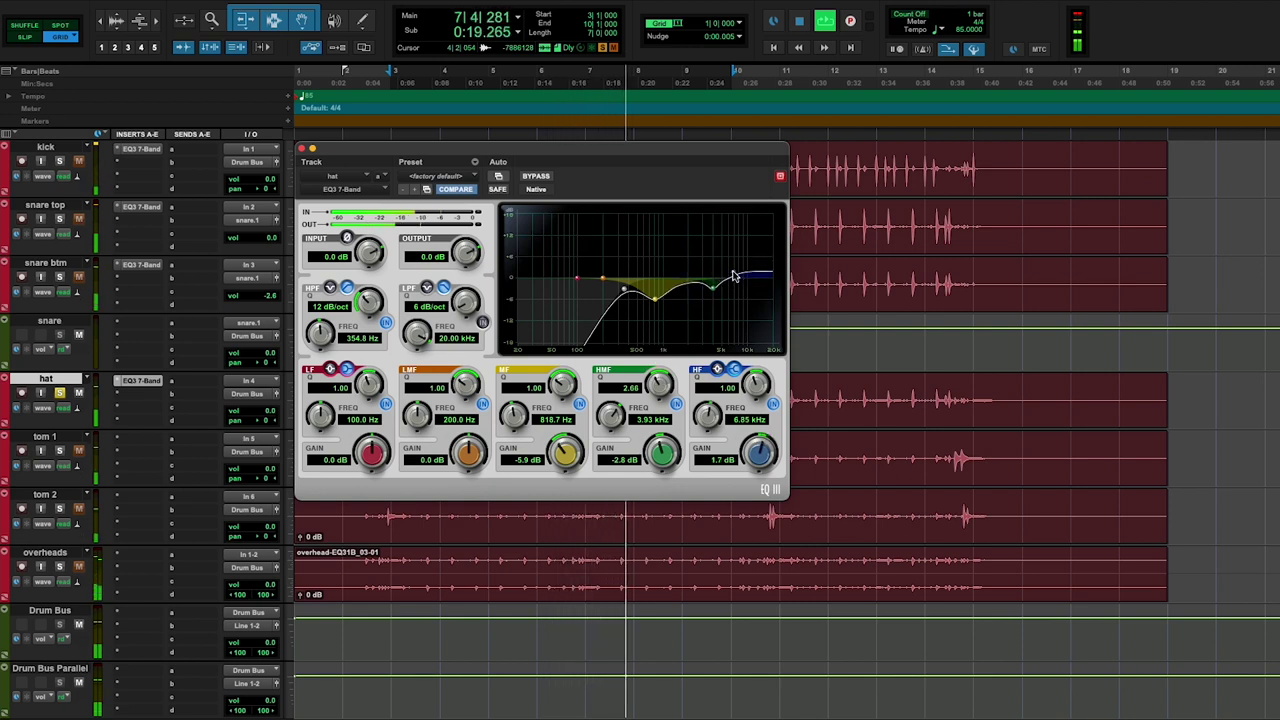
# Compare the hat EQ bypassed and active, and solo the kick, snare top and snare btm tracks together with the hat
pyautogui.click(536, 177)
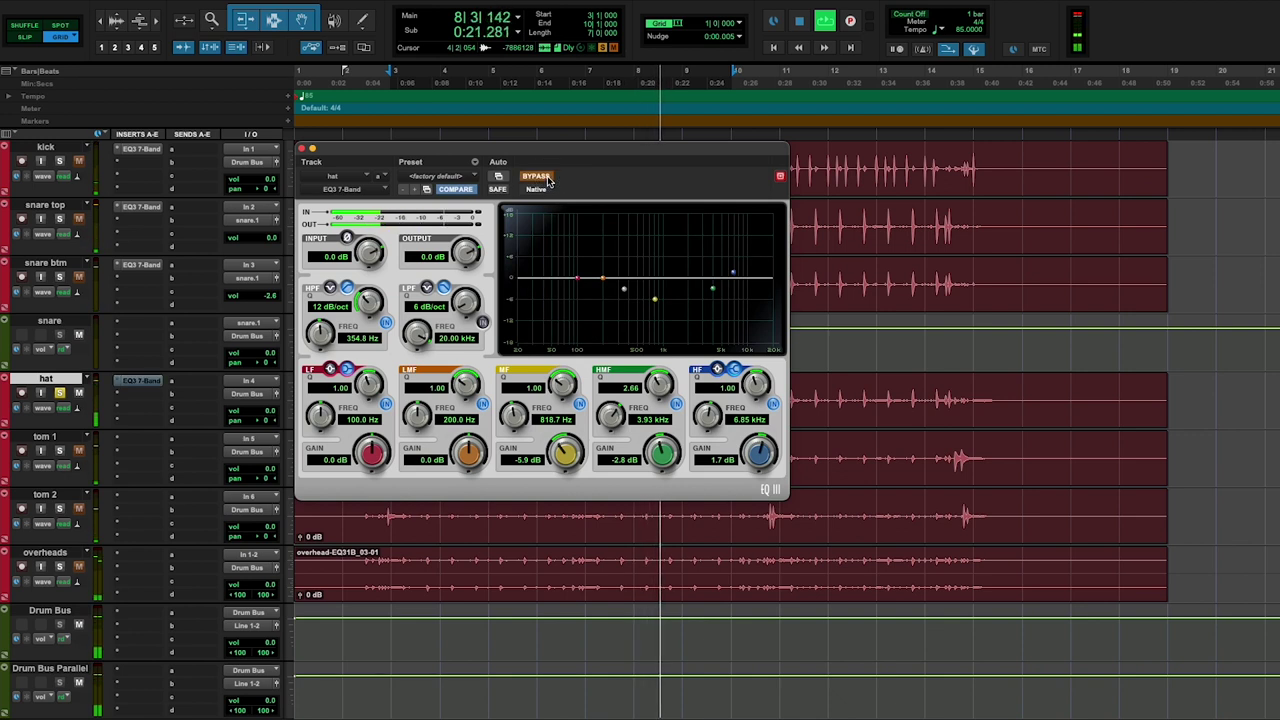
pyautogui.click(546, 178)
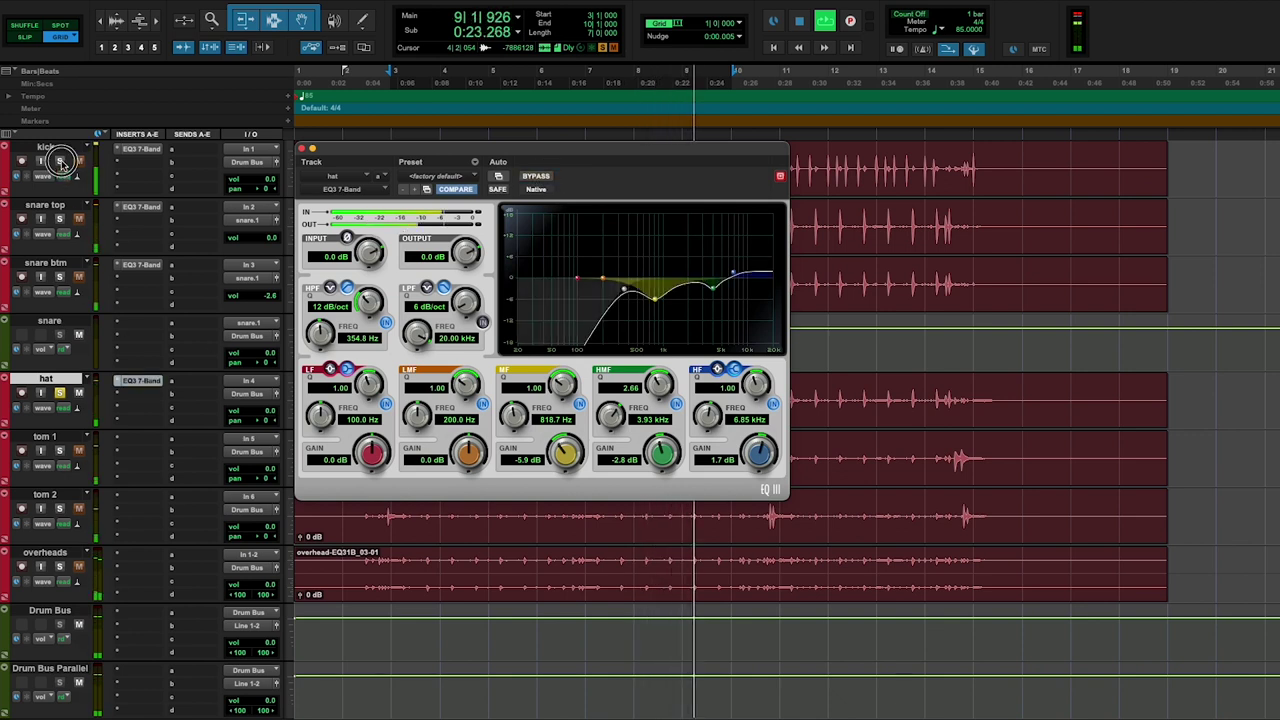
pyautogui.click(60, 277)
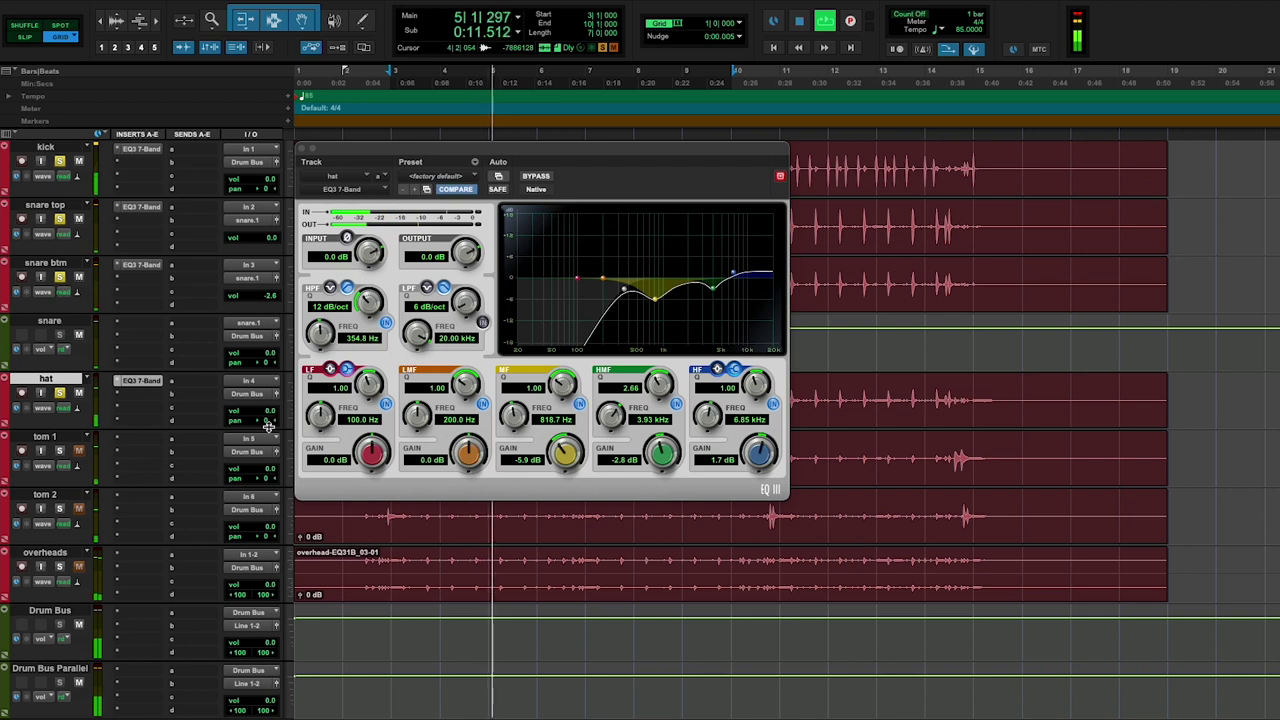
# Pan the hat to 78 right and lower its volume to -4.0 dB, then stop playback and close its EQ
pyautogui.moveTo(267, 424)
pyautogui.mouseDown()
pyautogui.moveTo(287, 427)
pyautogui.moveTo(266, 416)
pyautogui.mouseUp()
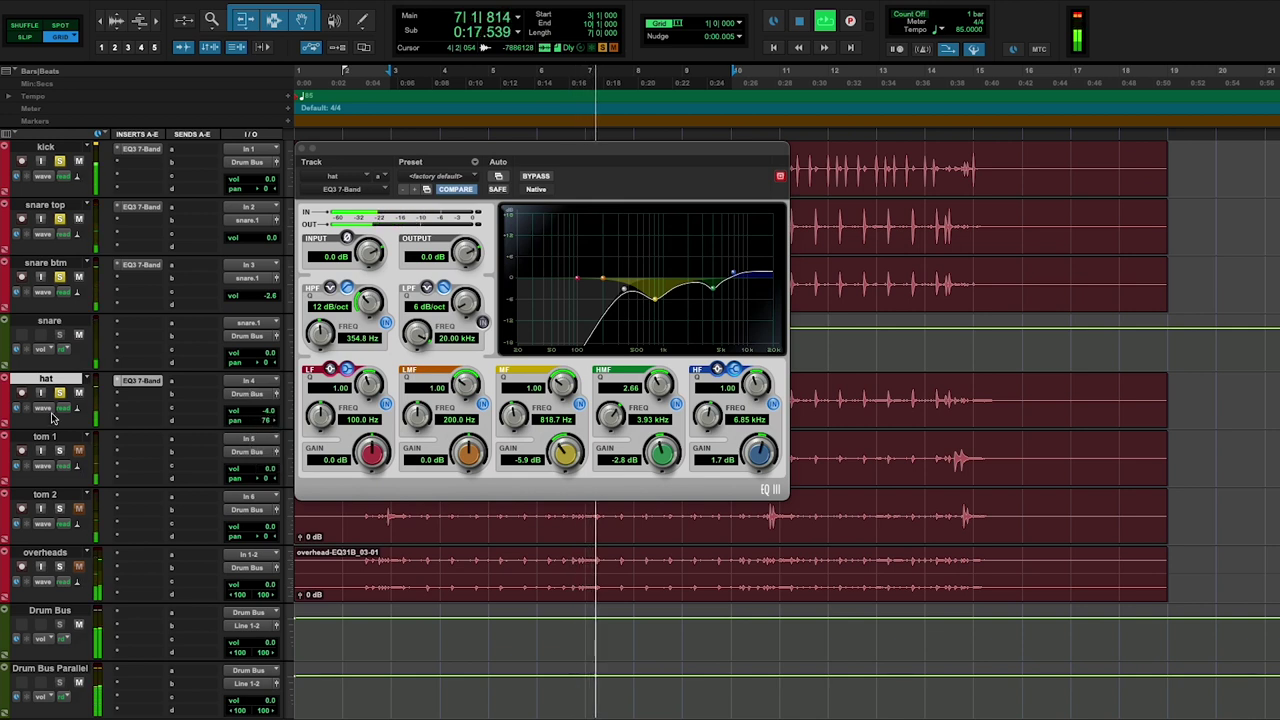
pyautogui.press('space')
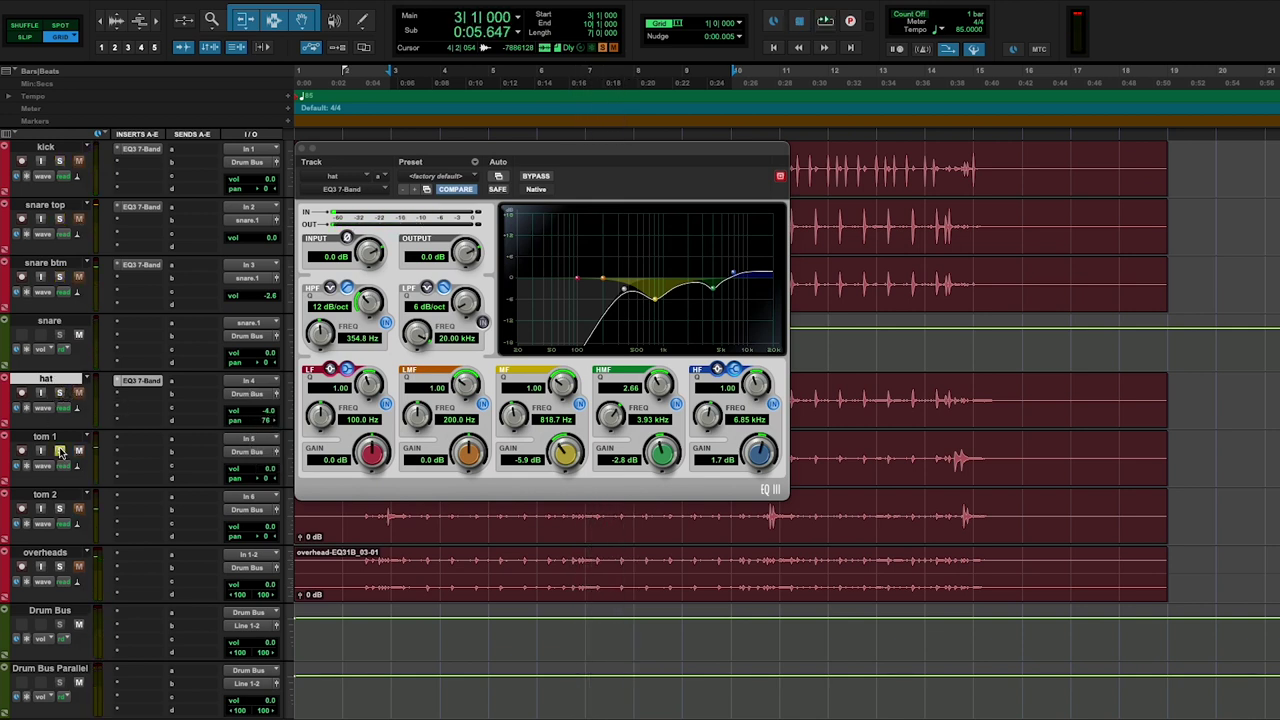
pyautogui.press('super+w')
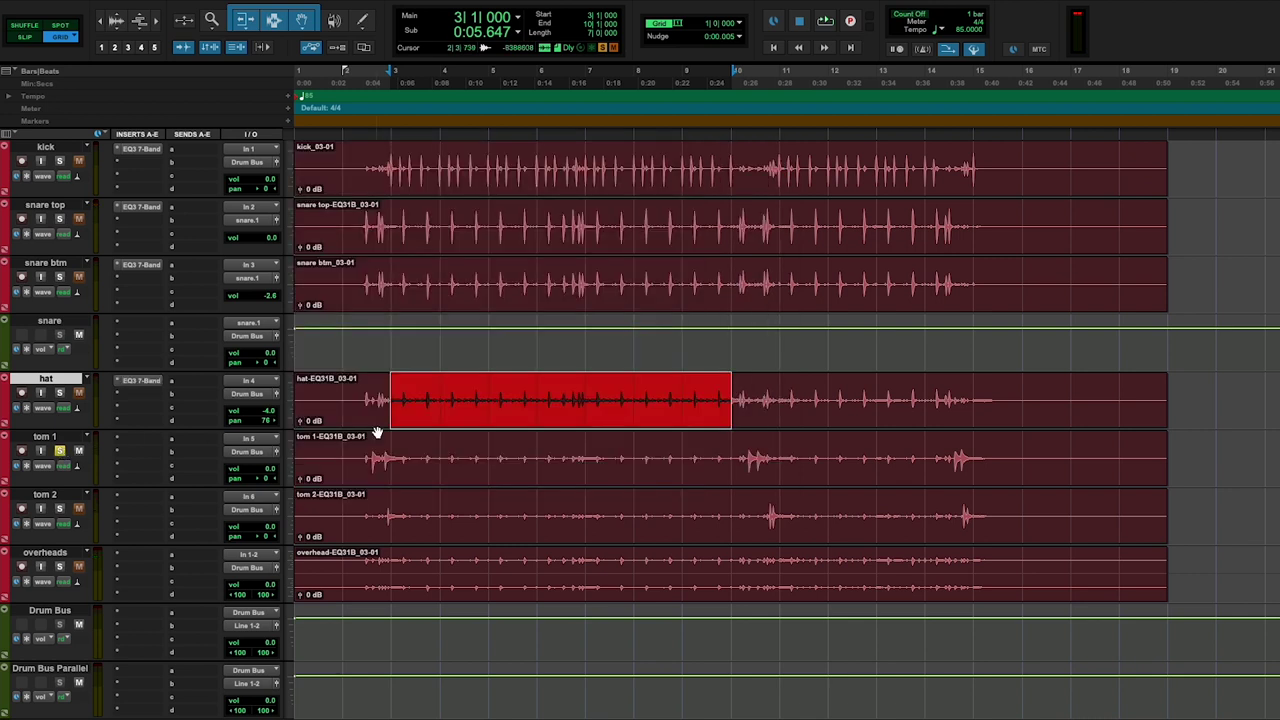
# Select the tom 1 fill from bar 10 to bar 11 and audition it soloed in looped playback
pyautogui.moveTo(727, 458); pyautogui.dragTo(780, 456)
pyautogui.press('space')
pyautogui.press('super+bracketright')
pyautogui.hscroll(5, 902, 484)
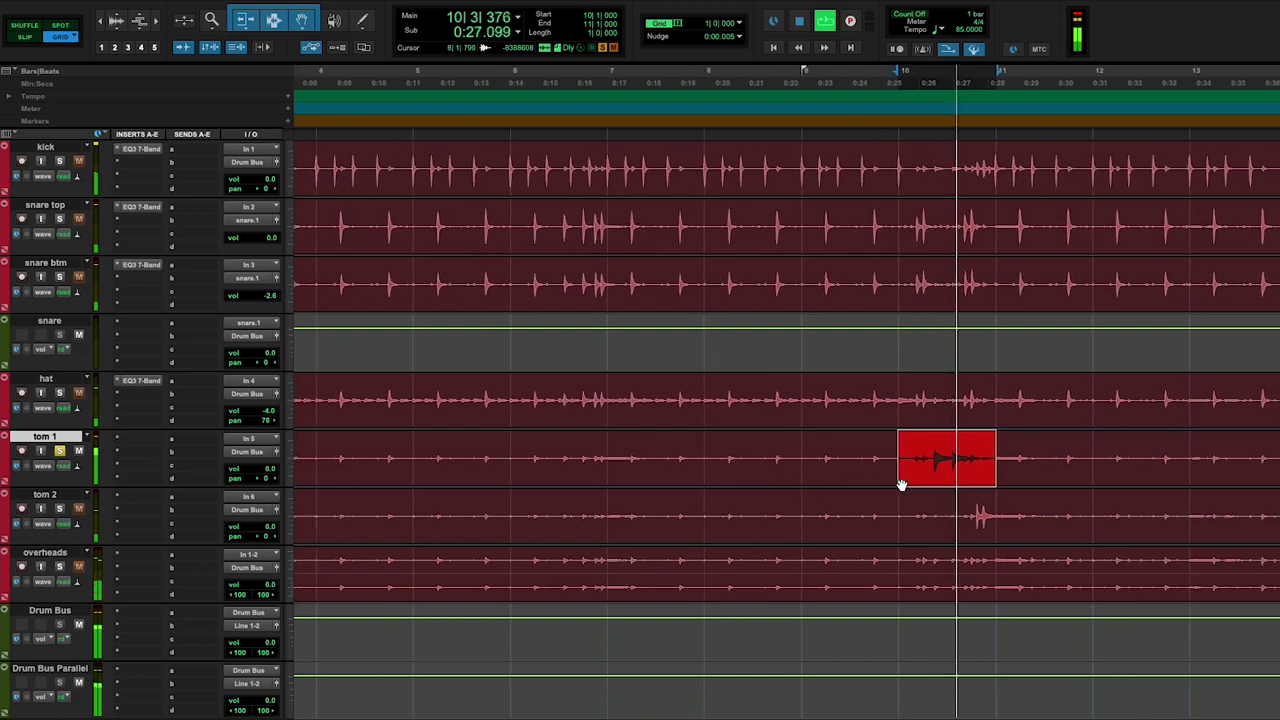
pyautogui.press('space')
# Copy the hat's EQ3 7-Band to the tom 1 track, reset it to the factory default preset and start playback
pyautogui.moveTo(143, 441); pyautogui.dragTo(140, 440)
pyautogui.click(140, 440)
pyautogui.click(463, 179)
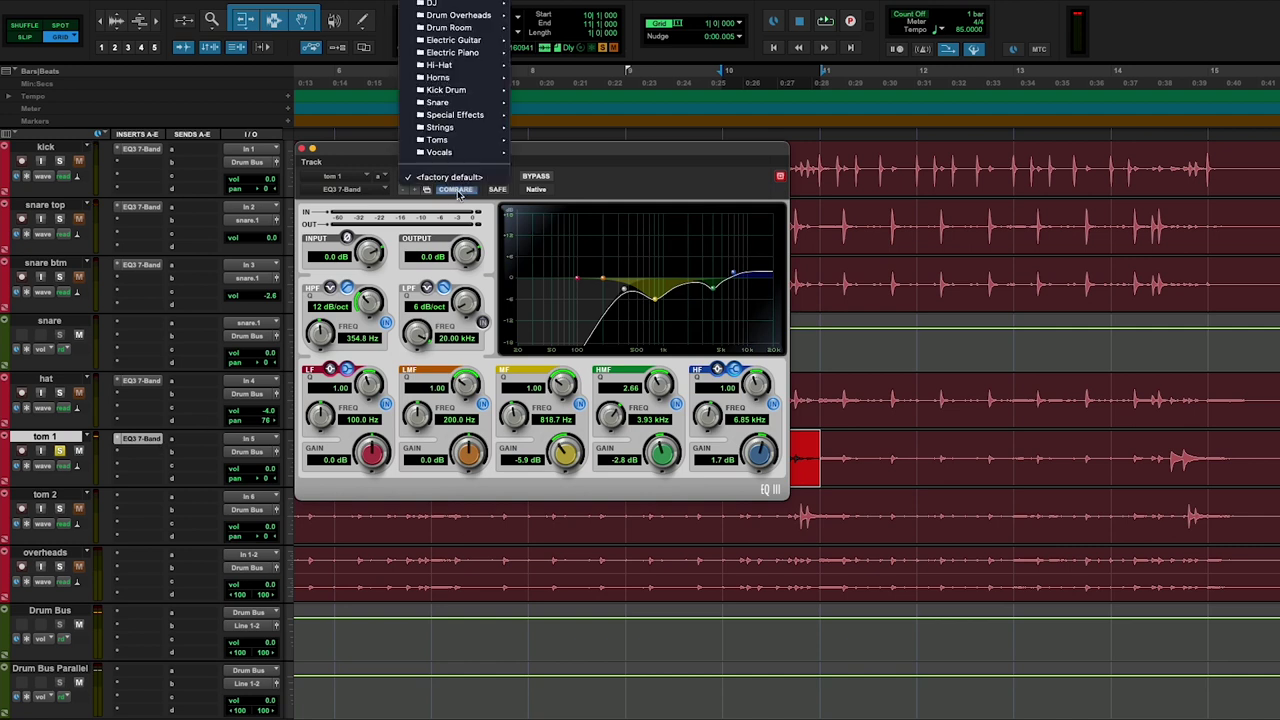
pyautogui.click(455, 176)
pyautogui.press('space')
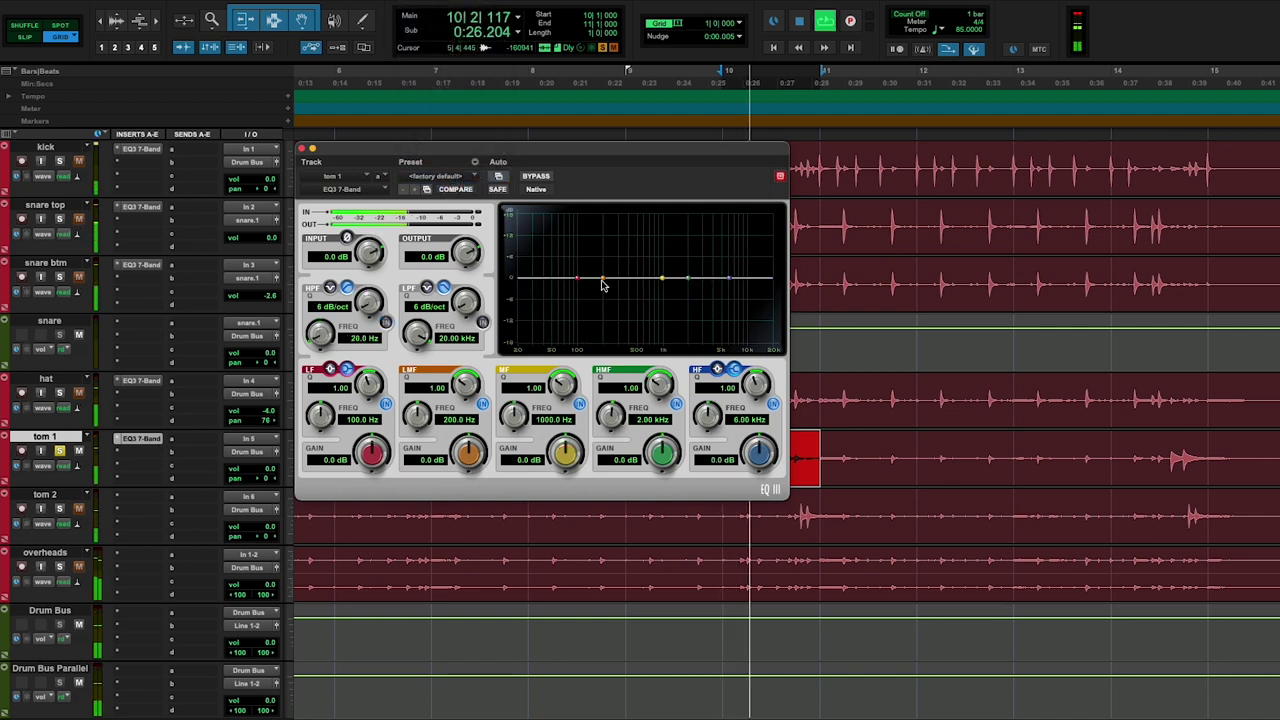
# Cut the tom 1 EQ's LMF 4.8 dB at 229.8 Hz (Q 1.62) and MF 3.6 dB at 1.19 kHz, and boost LF 4.0 dB at 70.7 Hz
pyautogui.moveTo(601, 272)
pyautogui.mouseDown()
pyautogui.moveTo(600, 229)
pyautogui.moveTo(607, 292)
pyautogui.mouseUp()
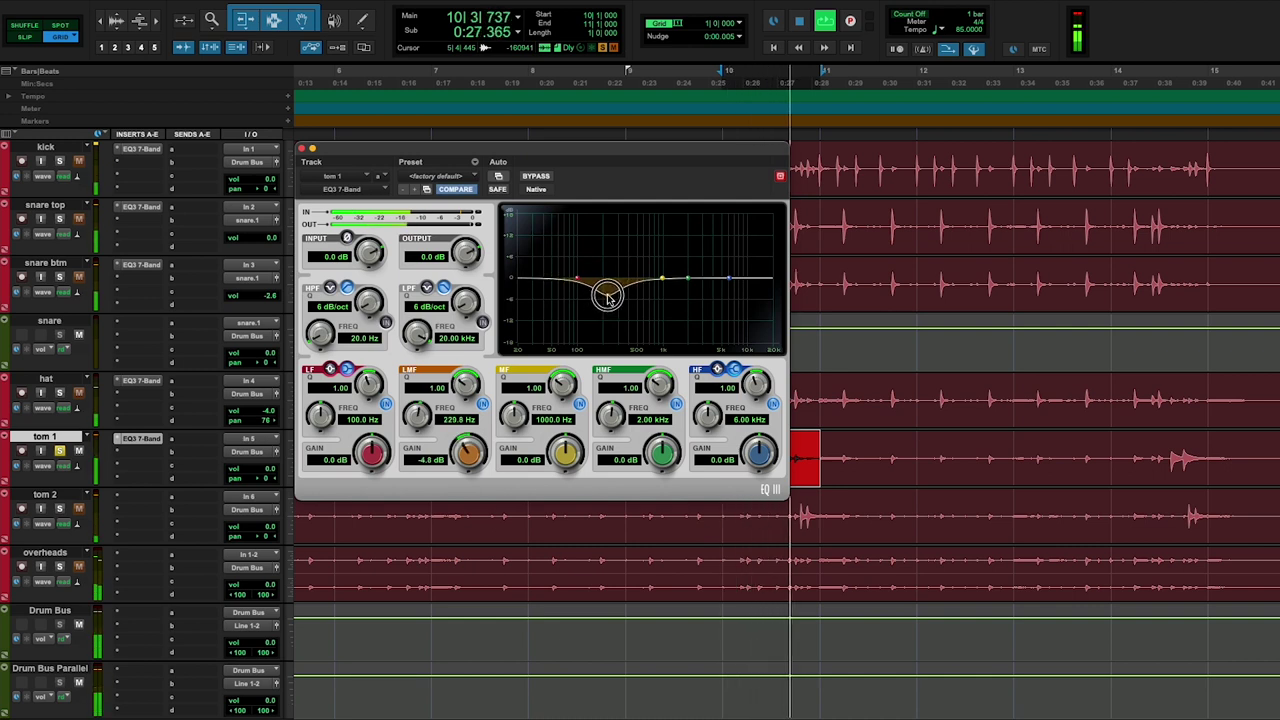
pyautogui.moveTo(465, 384); pyautogui.dragTo(466, 370)
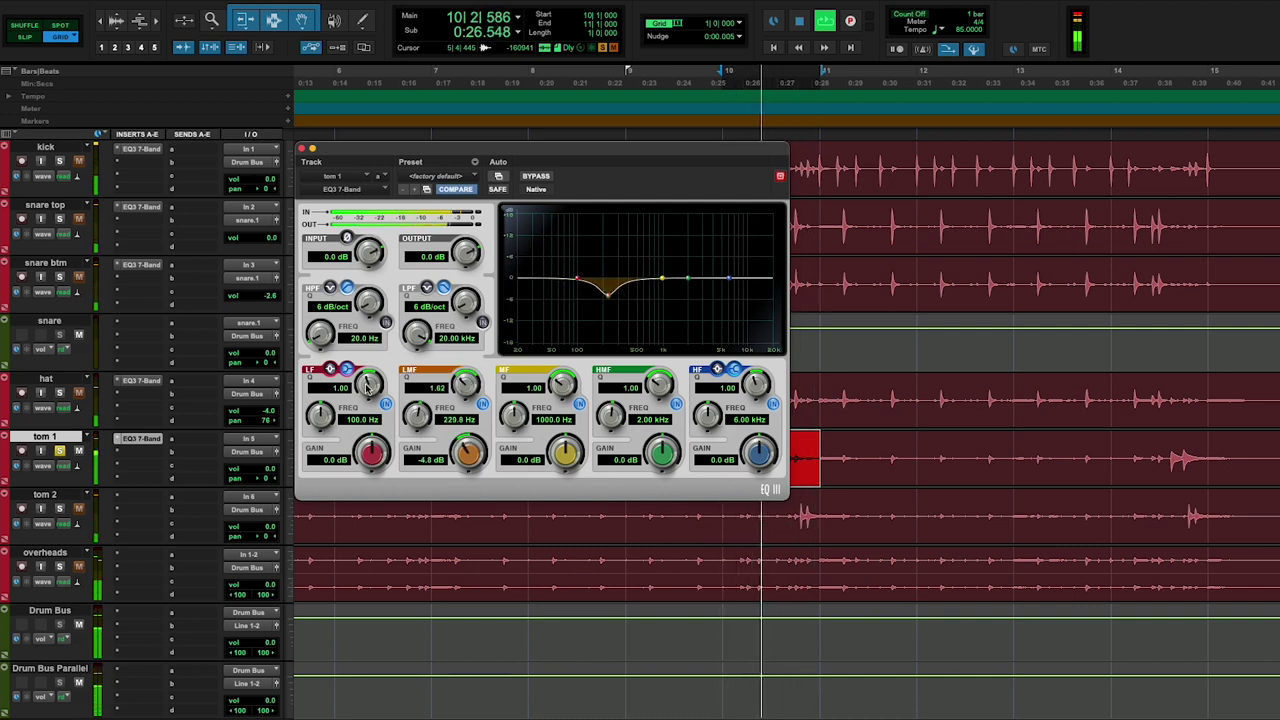
pyautogui.moveTo(370, 447)
pyautogui.mouseDown()
pyautogui.moveTo(374, 423)
pyautogui.moveTo(367, 467)
pyautogui.mouseUp()
pyautogui.moveTo(663, 279)
pyautogui.mouseDown()
pyautogui.moveTo(663, 249)
pyautogui.moveTo(678, 254)
pyautogui.moveTo(670, 296)
pyautogui.mouseUp()
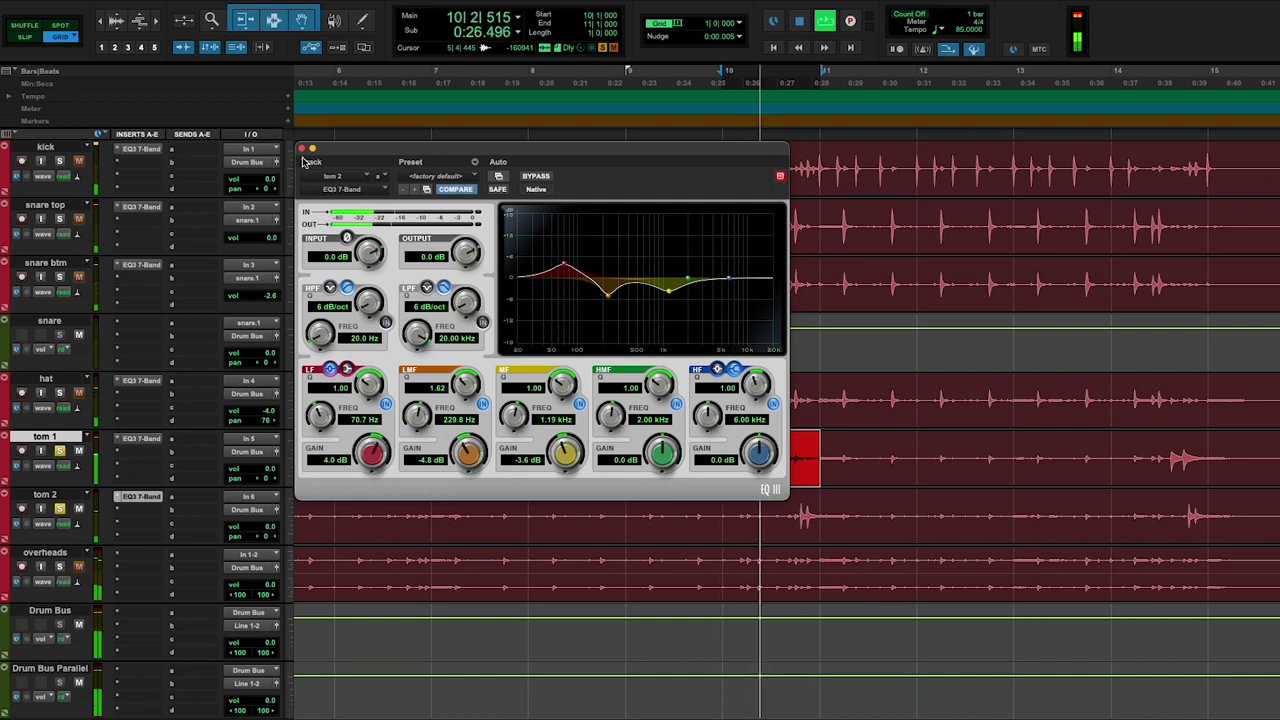
# Cut the tom 2 EQ's HMF 3.8 dB at 2.54 kHz, then stop playback and close the EQ
pyautogui.click(301, 148)
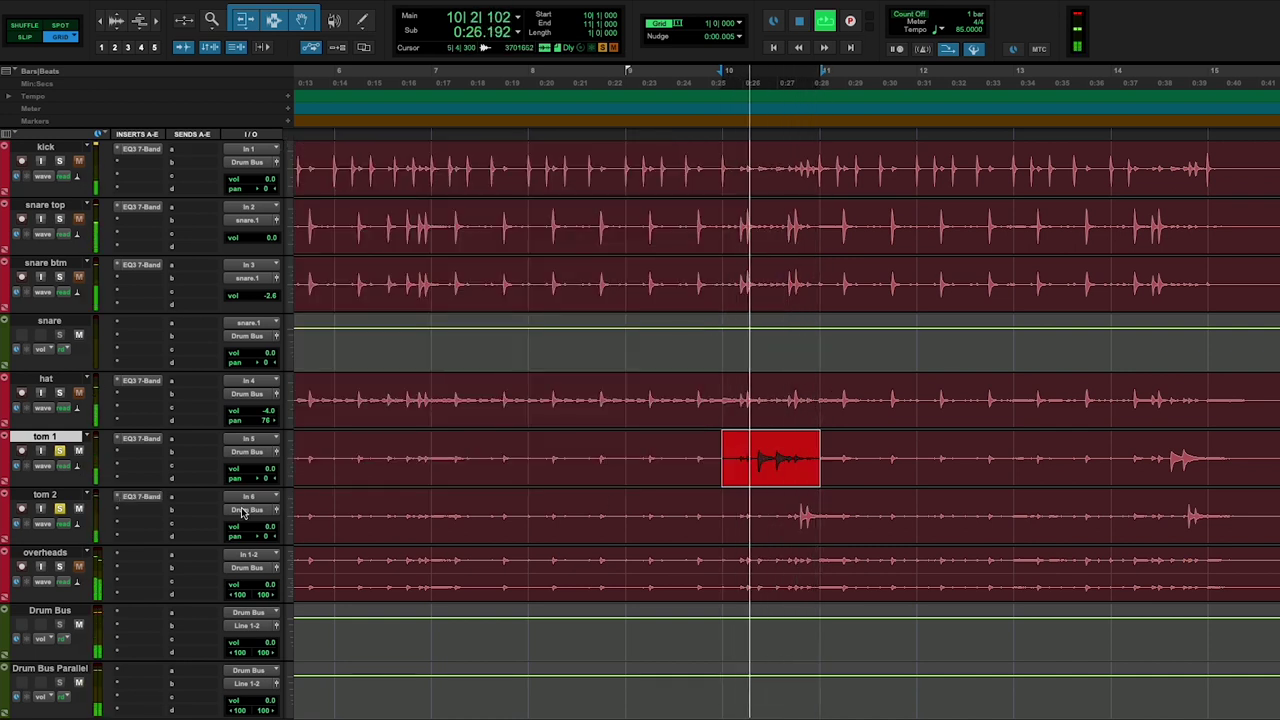
pyautogui.click(139, 497)
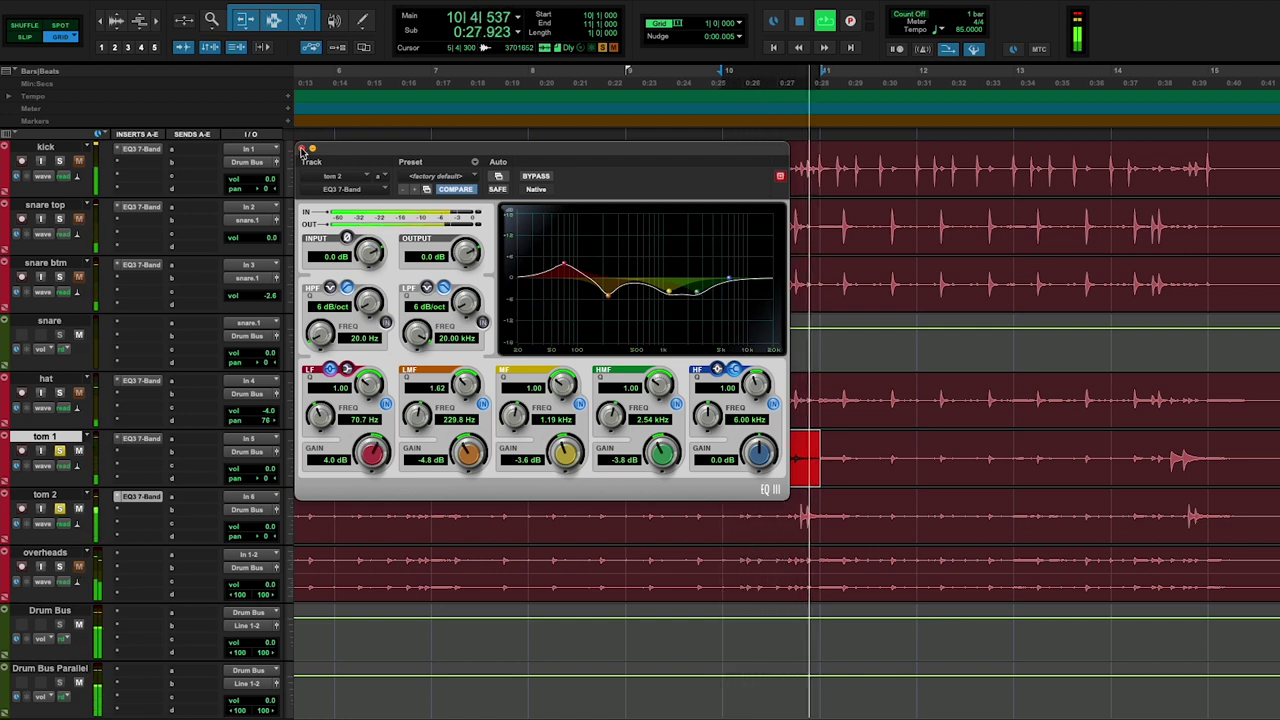
pyautogui.press('space')
pyautogui.click(302, 149)
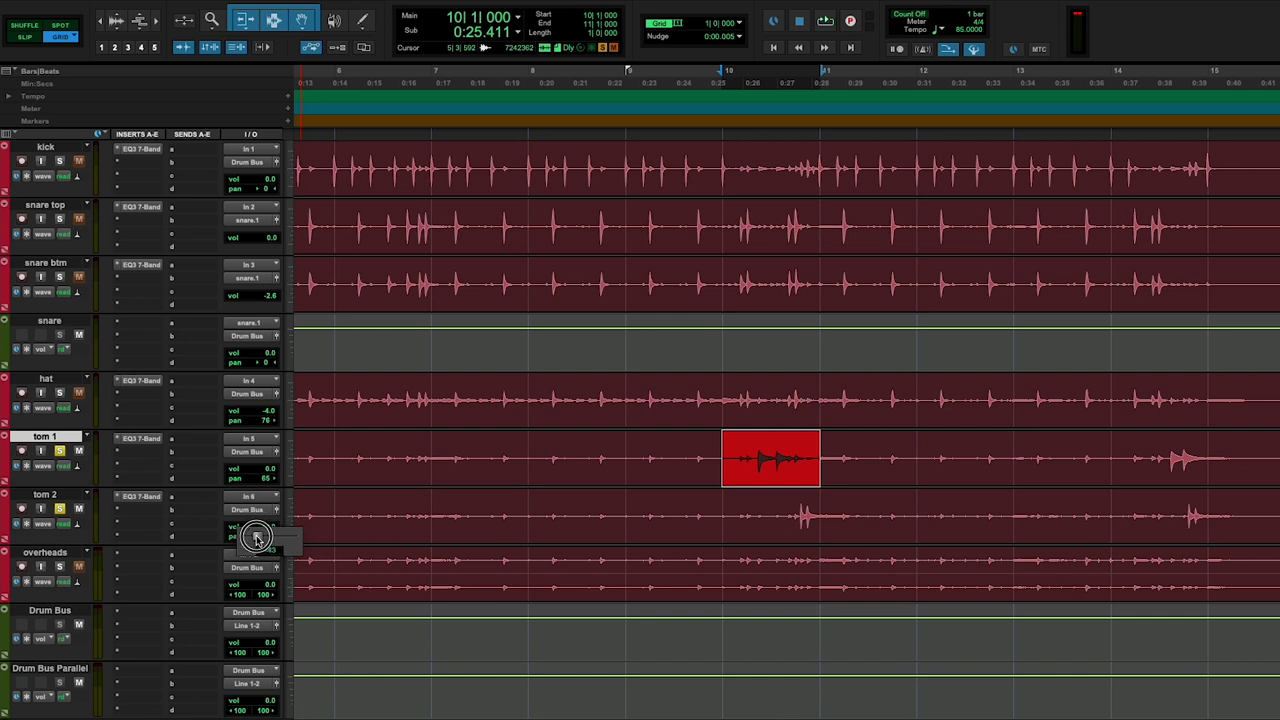
# Pan tom 1 to 65 right and tom 2 to 68 left, then audition the kit from bar 8 with the overheads muted
pyautogui.click(79, 567)
pyautogui.press('space')
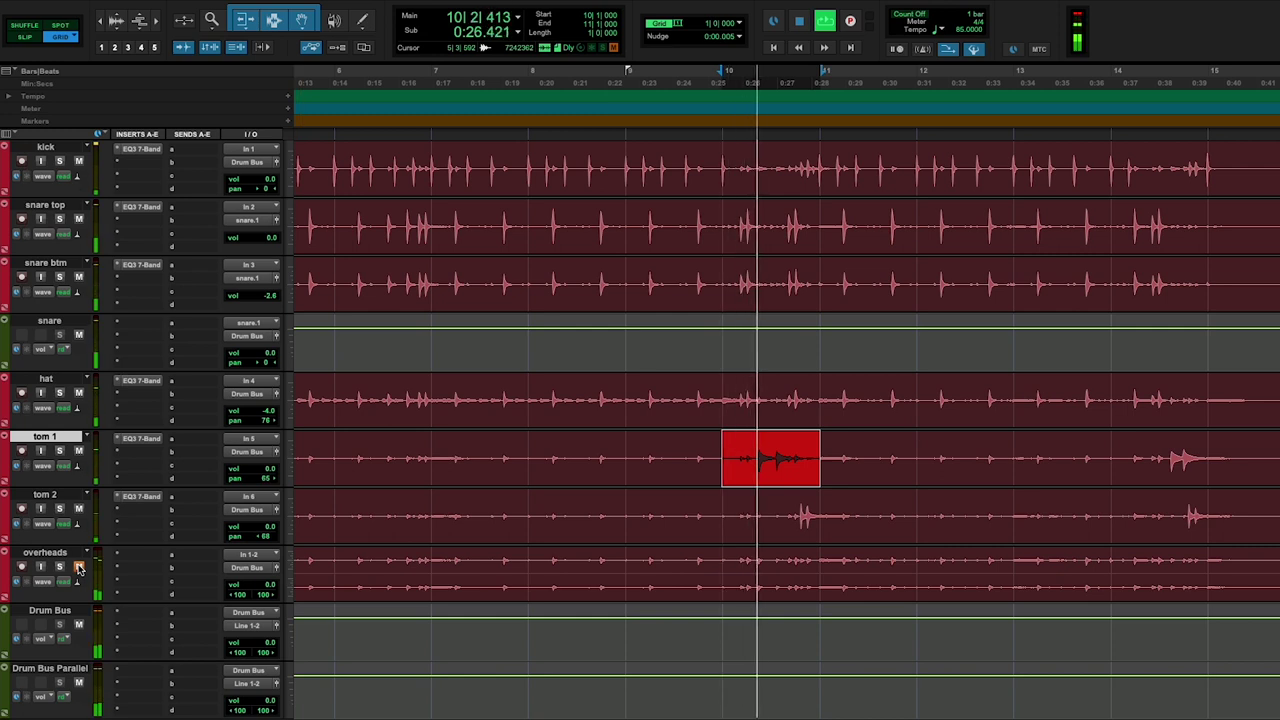
pyautogui.press('space')
pyautogui.click(542, 455)
pyautogui.press('space')
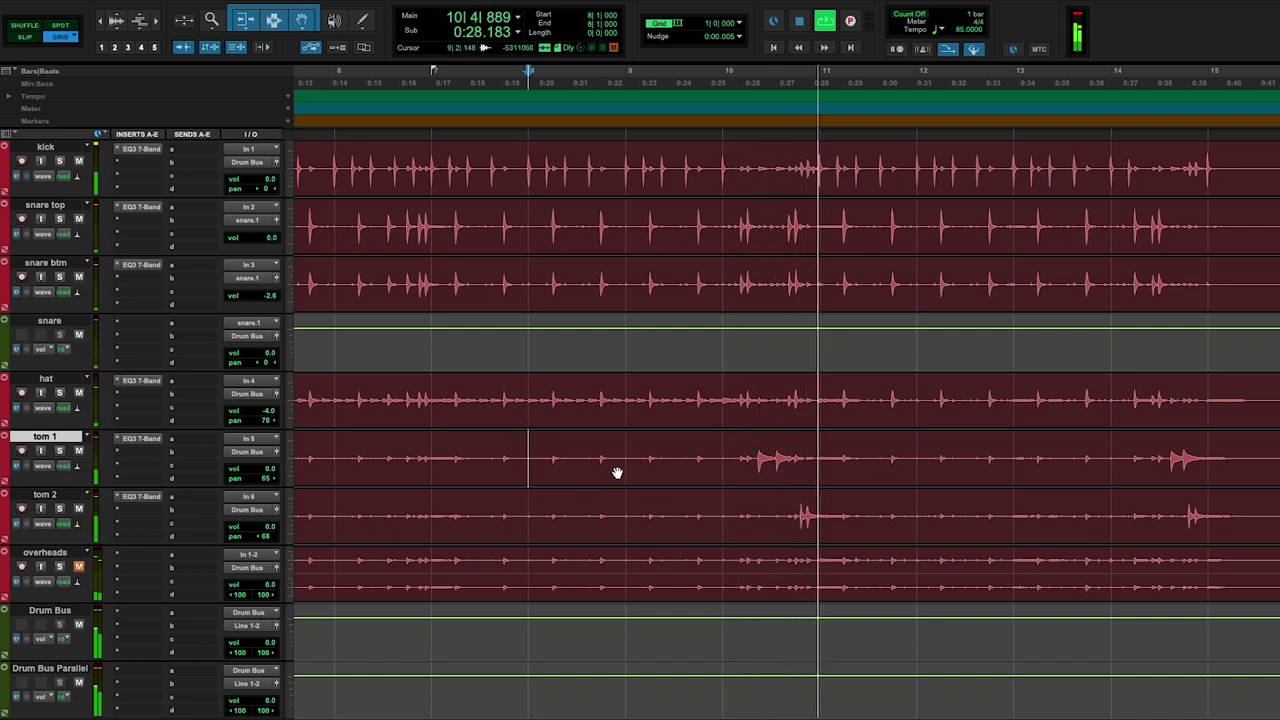
pyautogui.press('space')
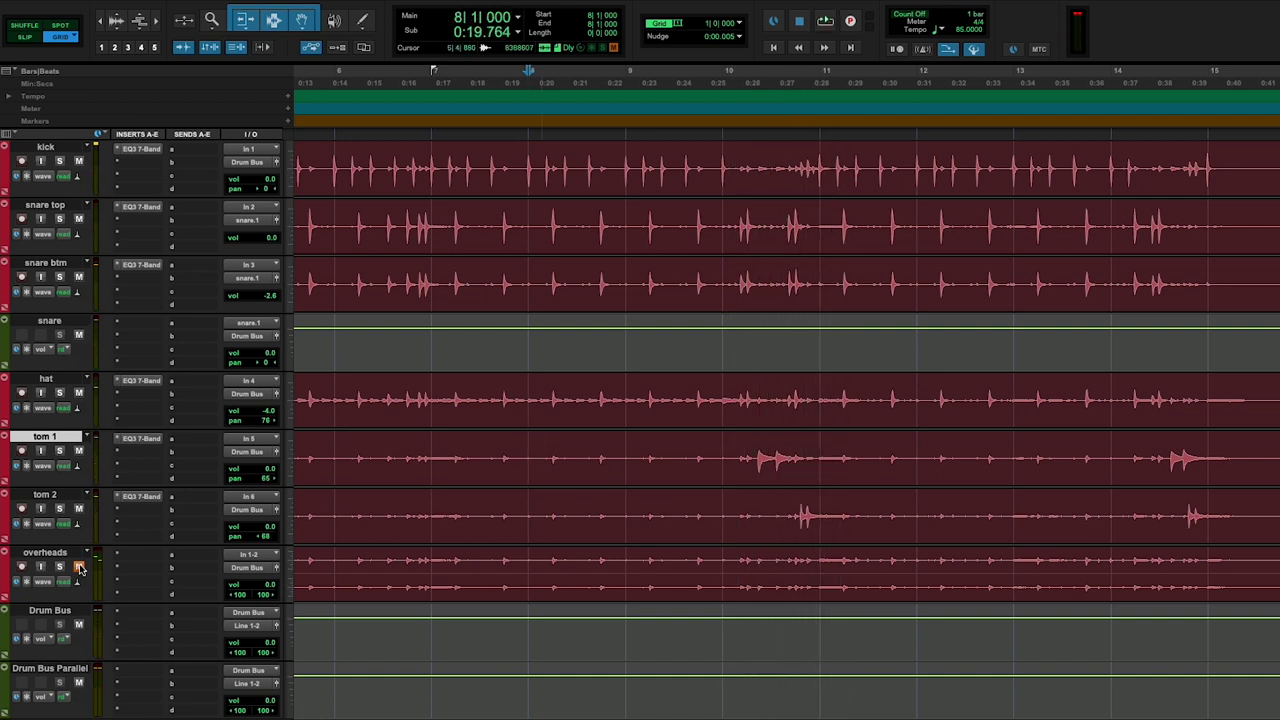
# Unmute and solo the overheads track and play it from bar 2
pyautogui.hotkey('ctrl', '[')
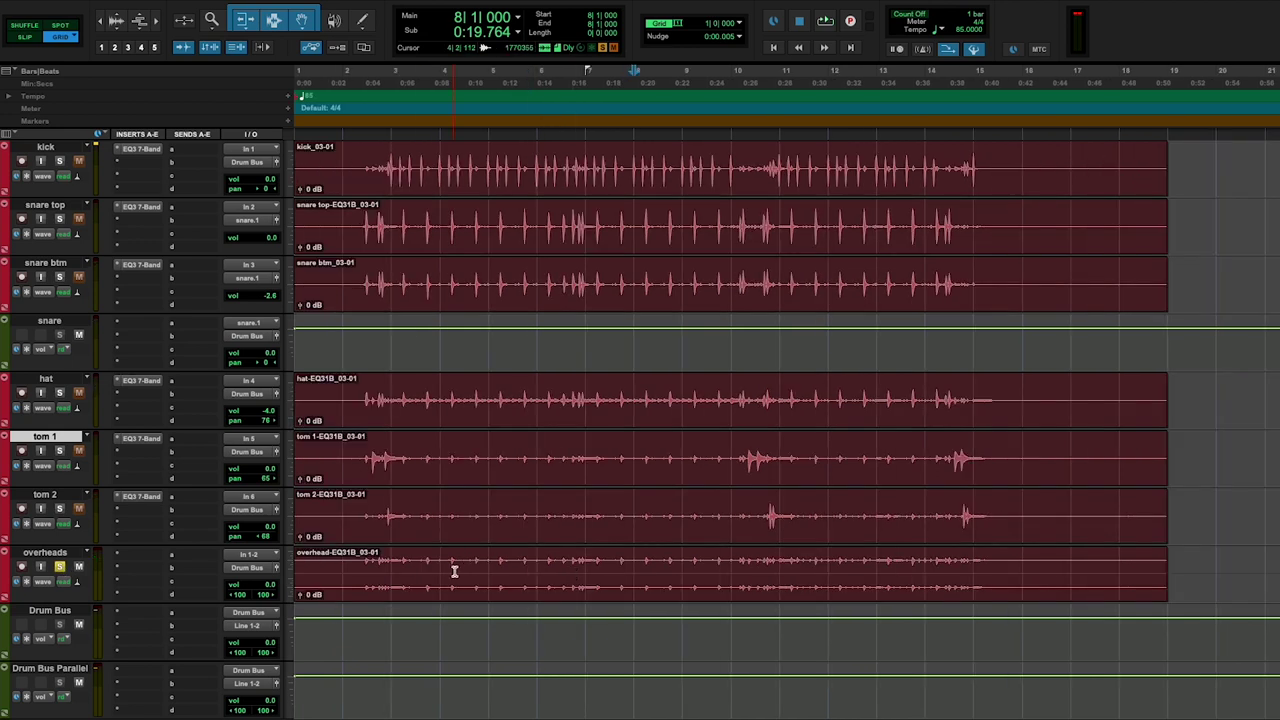
pyautogui.click(367, 567)
pyautogui.press('space')
pyautogui.press('space')
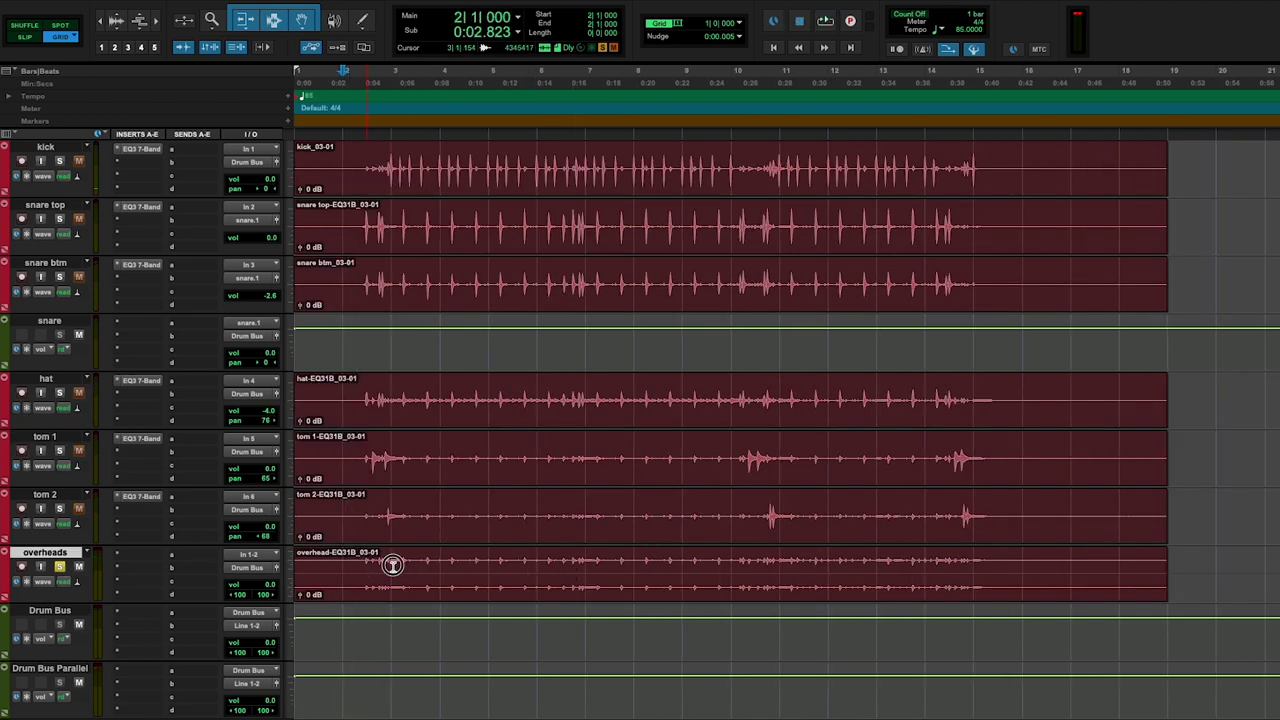
pyautogui.press('space')
pyautogui.hotkey('ctrl', ']')
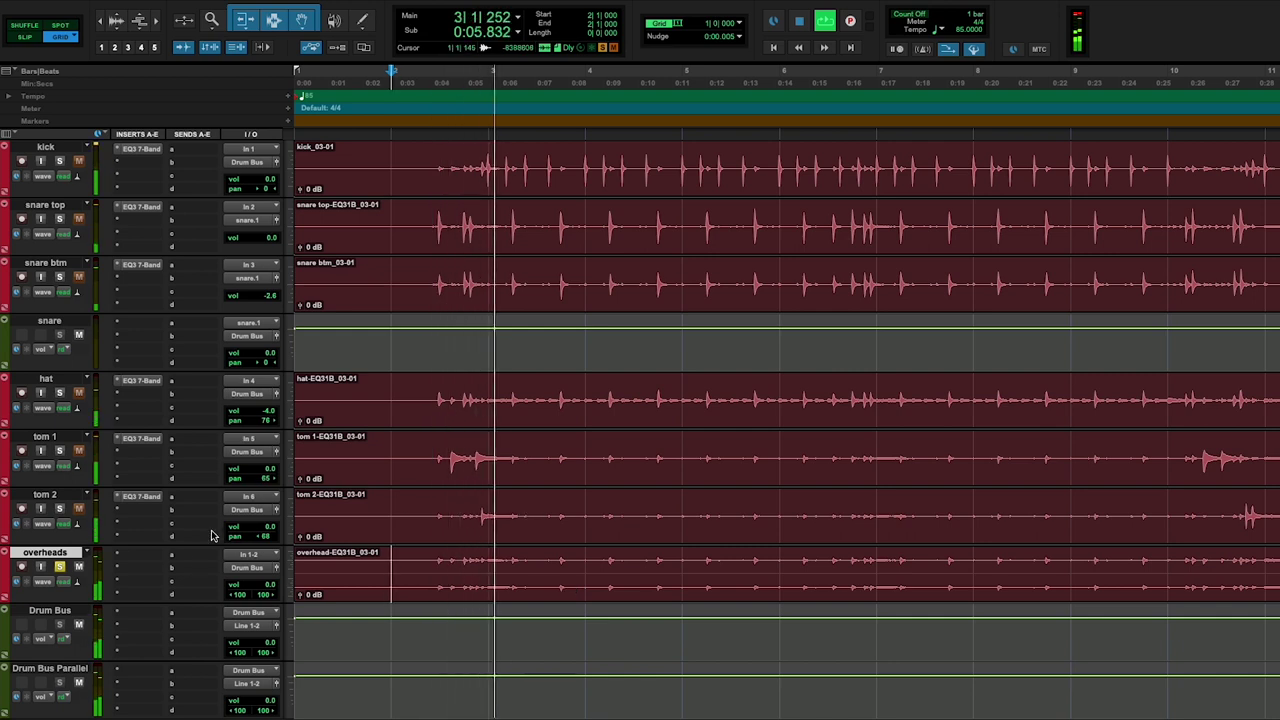
# Insert a stereo multichannel EQ3 7-Band on the overheads track
pyautogui.click(148, 559)
pyautogui.moveTo(186, 555)
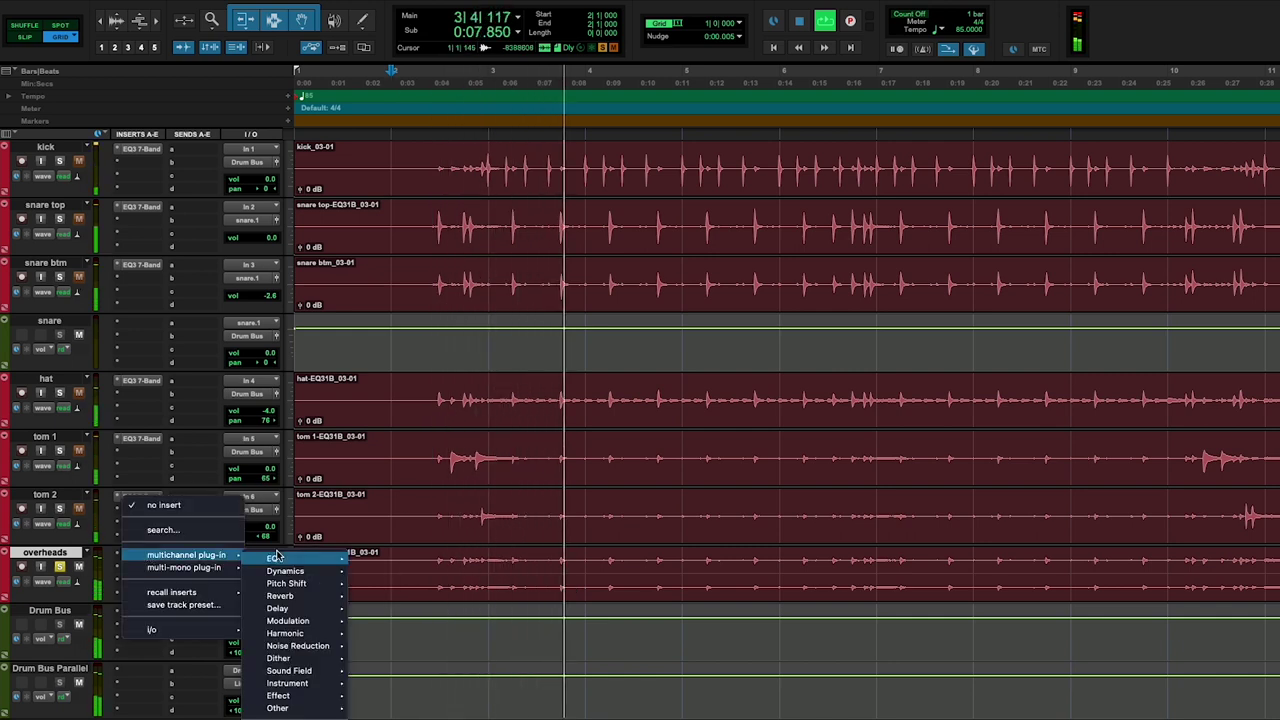
pyautogui.moveTo(275, 558)
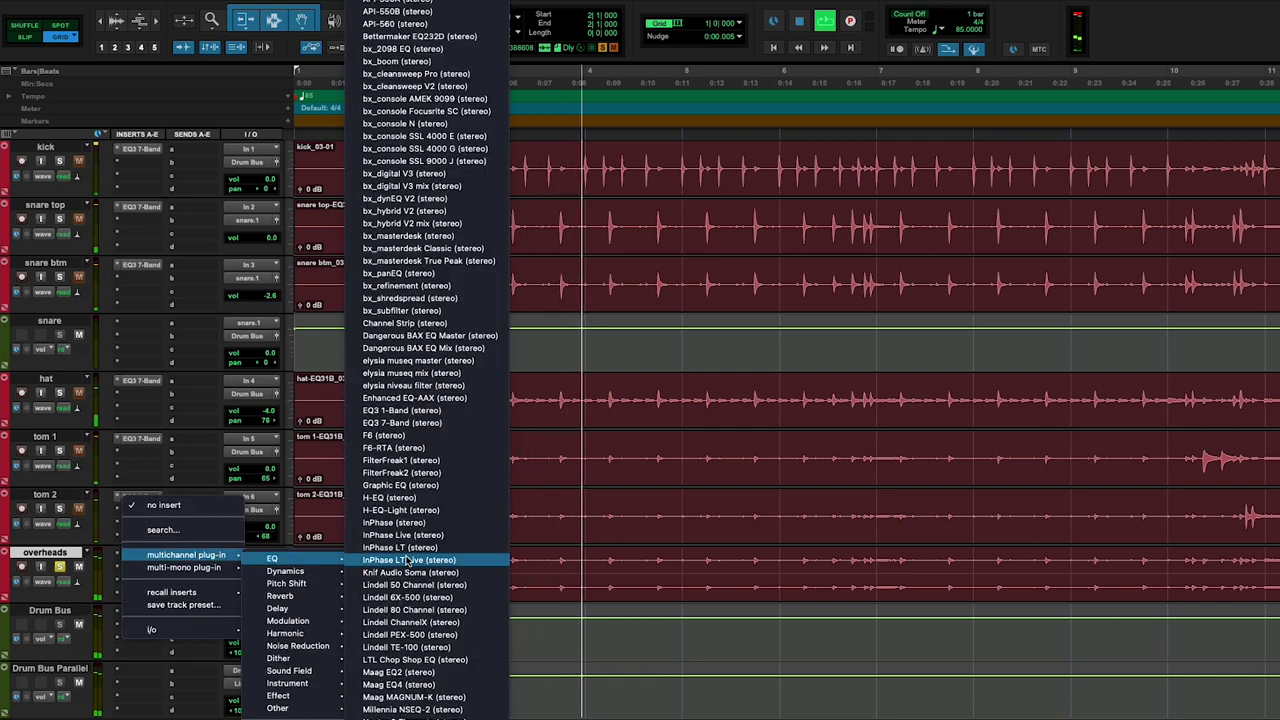
pyautogui.click(400, 422)
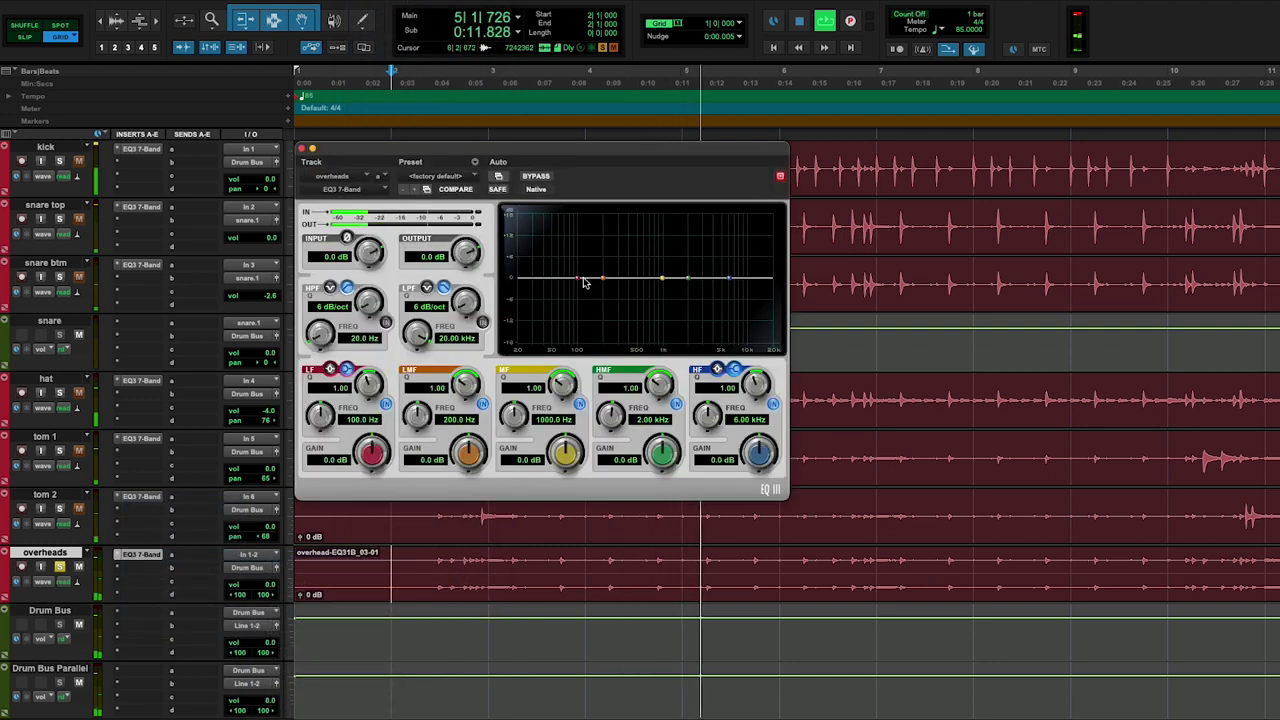
# Cut the overheads EQ's LMF 4.0 dB at 508.4 Hz and MF 2.8 dB at 1.88 kHz, and set its high-pass filter to about 75.6 Hz
pyautogui.moveTo(601, 279); pyautogui.dragTo(608, 262)
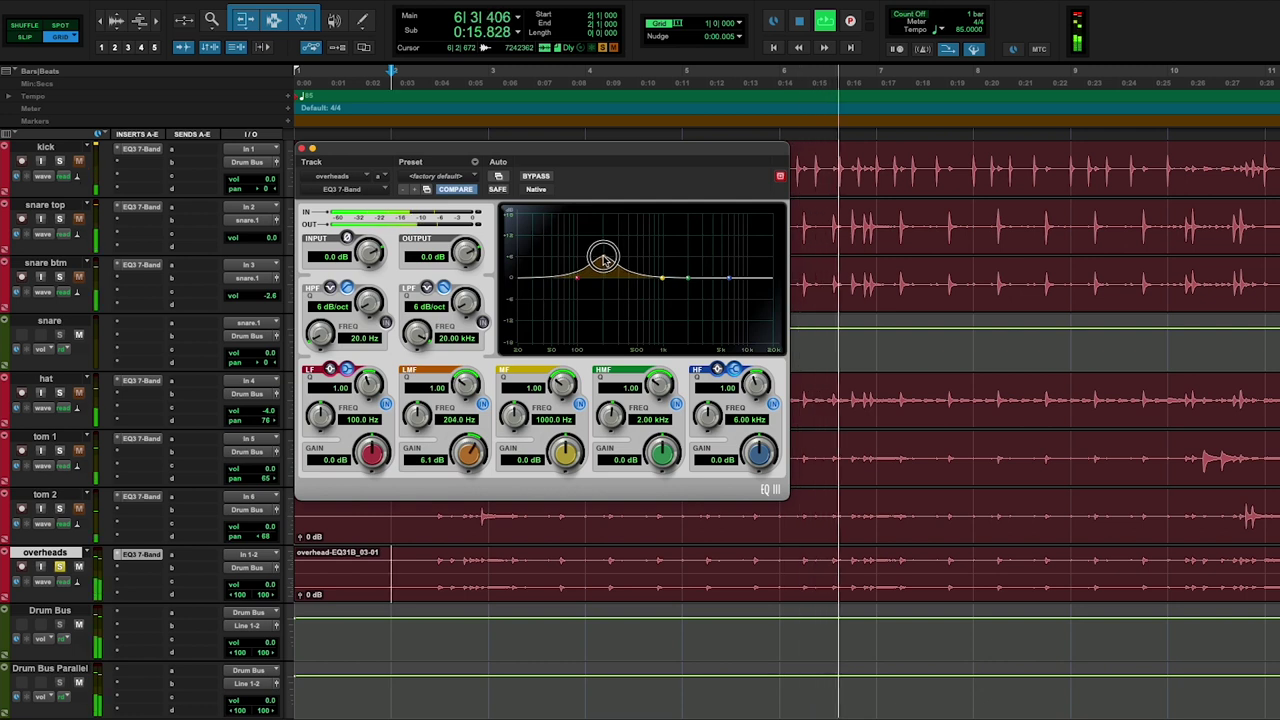
pyautogui.moveTo(608, 262); pyautogui.dragTo(686, 289)
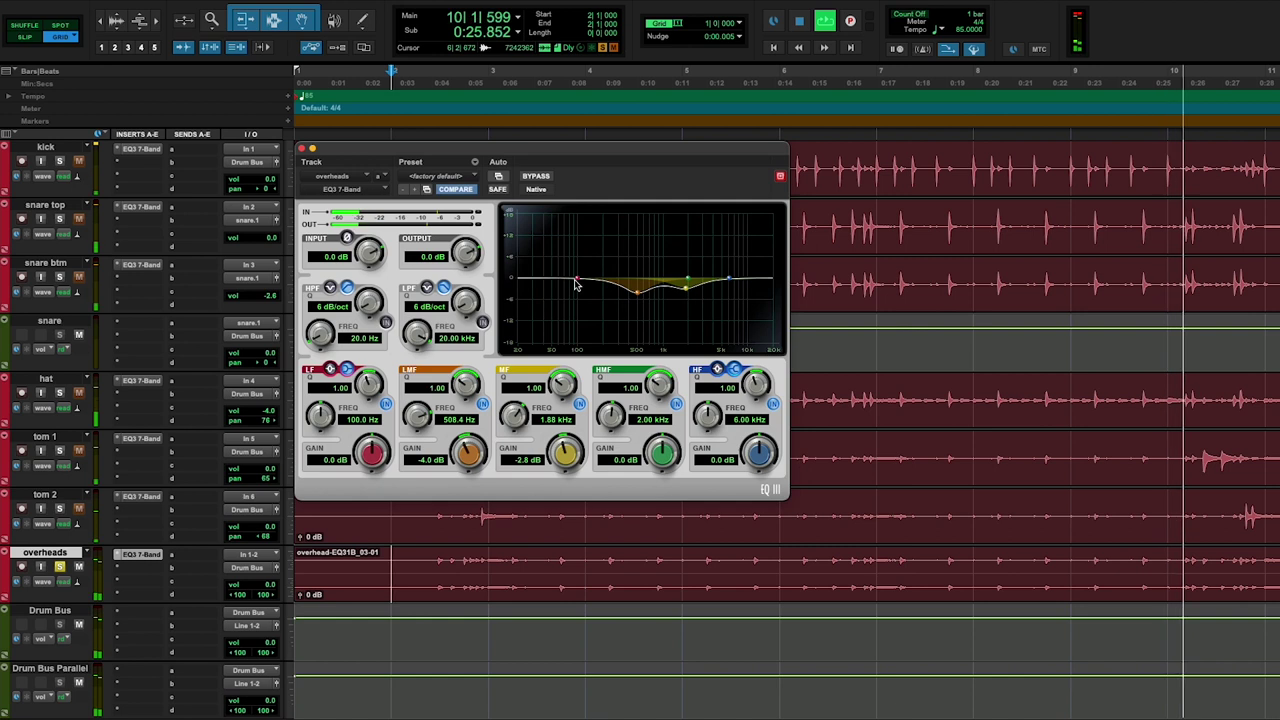
pyautogui.moveTo(320, 335); pyautogui.dragTo(323, 309)
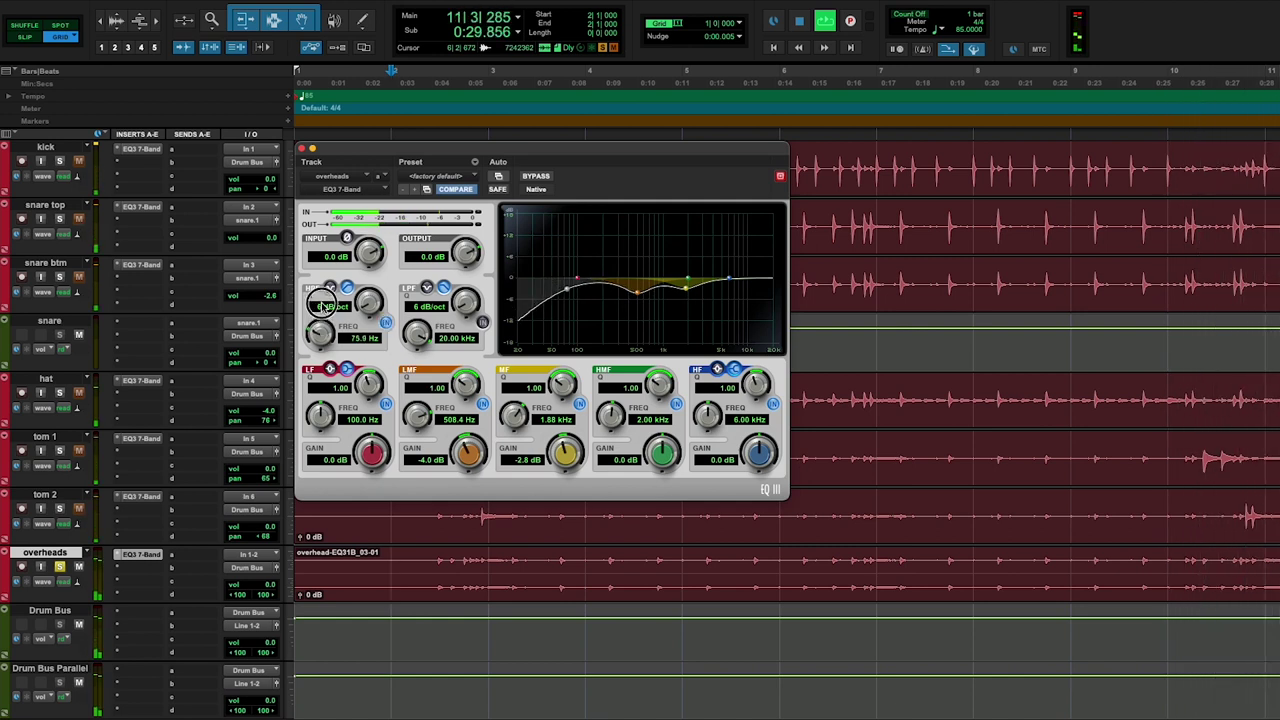
pyautogui.click(302, 149)
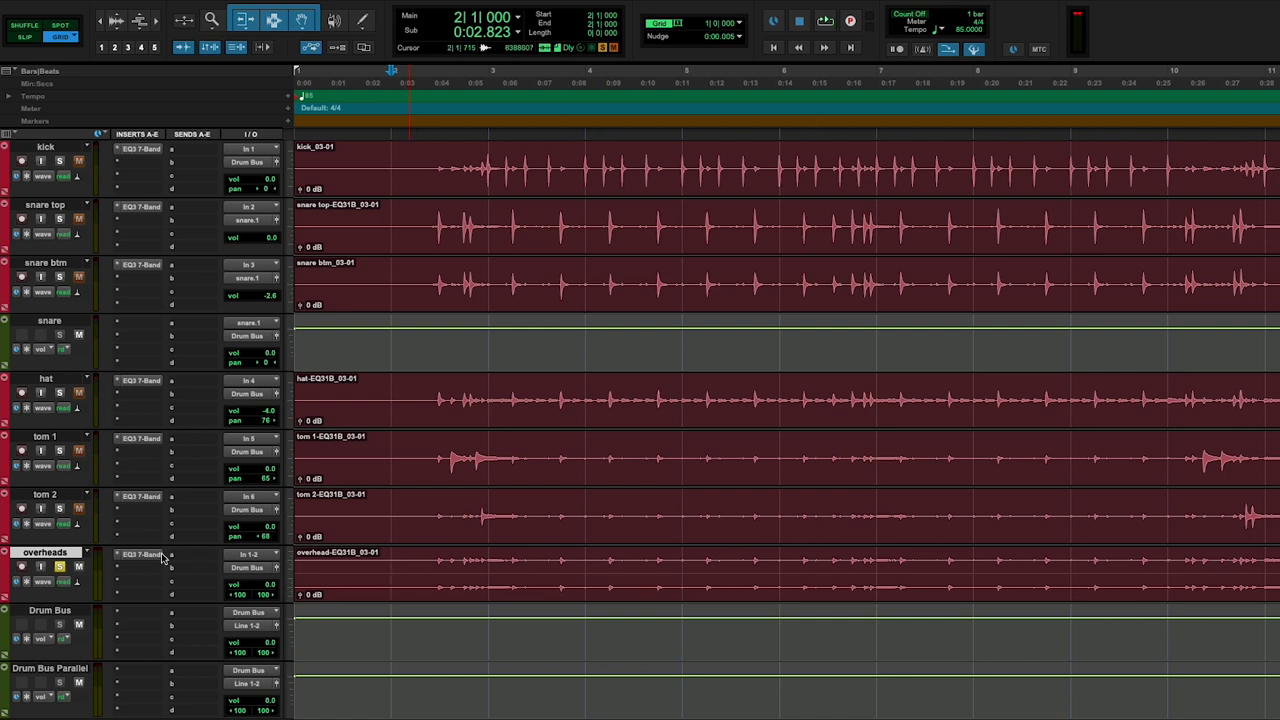
pyautogui.click(141, 555)
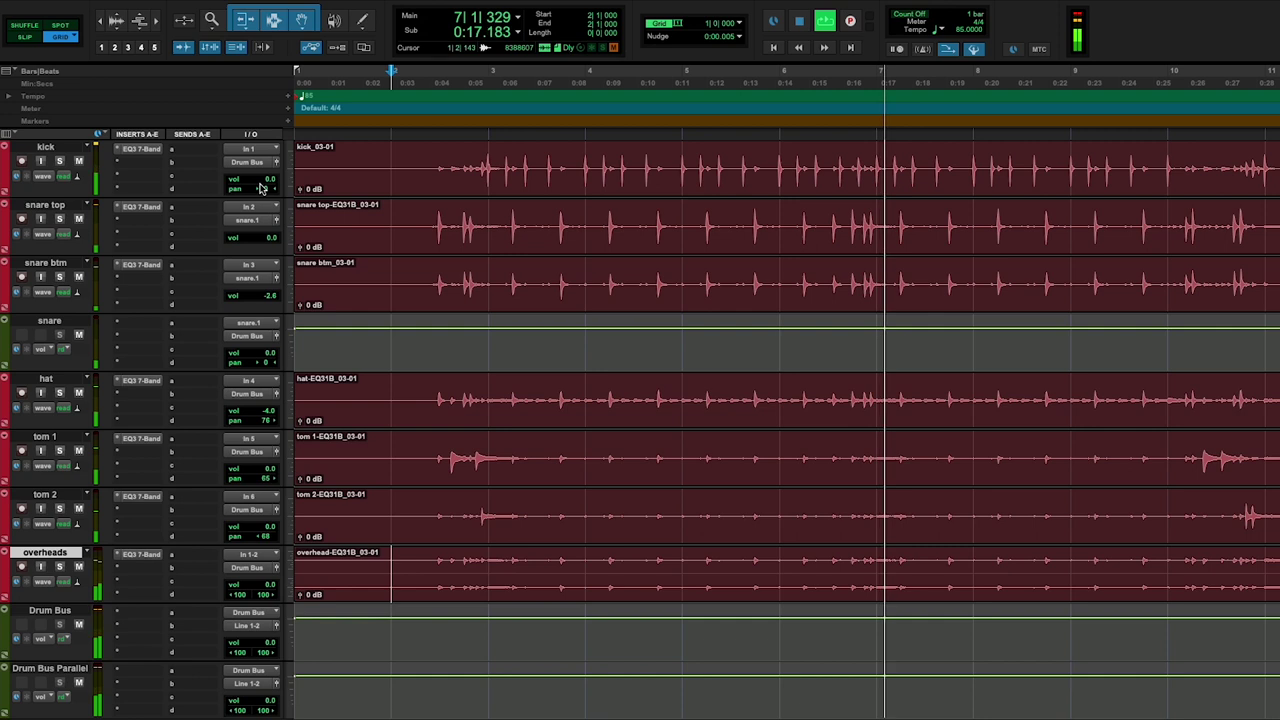
# Solo the kick, stop playback and select its clip from bar 3 to bar 10
pyautogui.click(59, 161)
pyautogui.press('space')
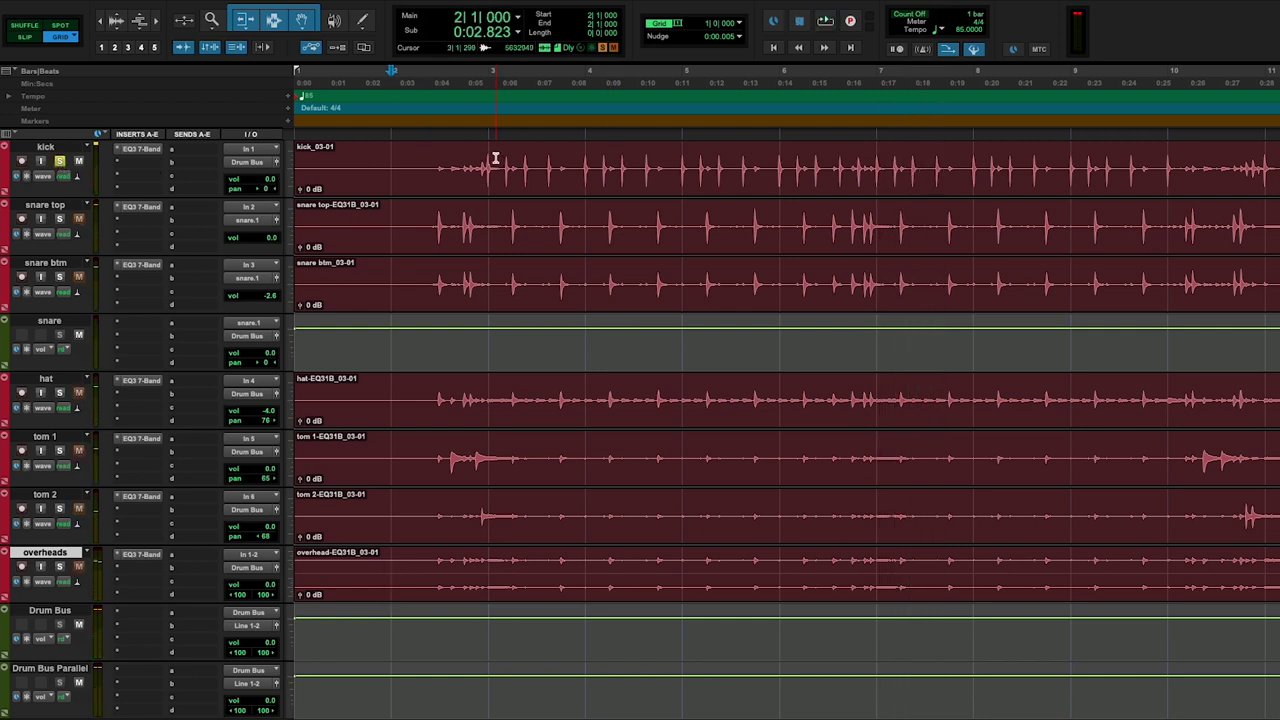
pyautogui.moveTo(492, 157); pyautogui.dragTo(1180, 167)
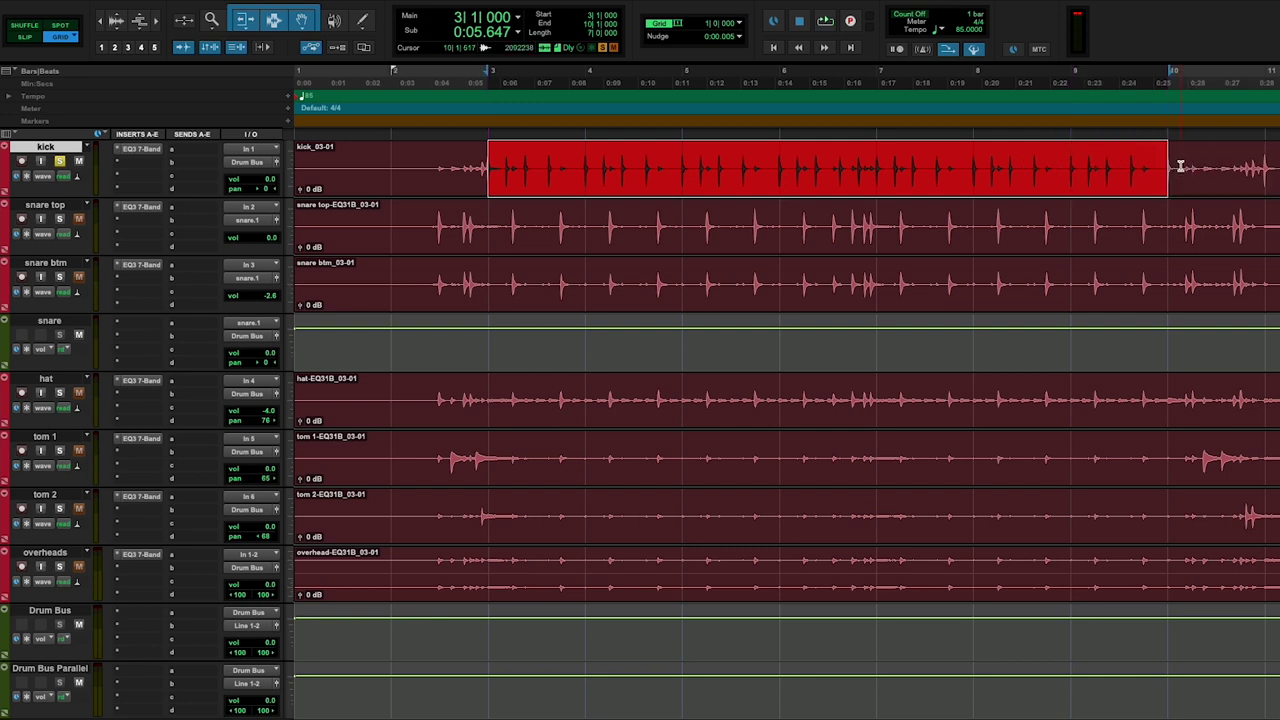
# Deepen the kick EQ's LMF cut to -15.5 dB at 196.1 Hz and narrow its Q to 4.07
pyautogui.click(148, 150)
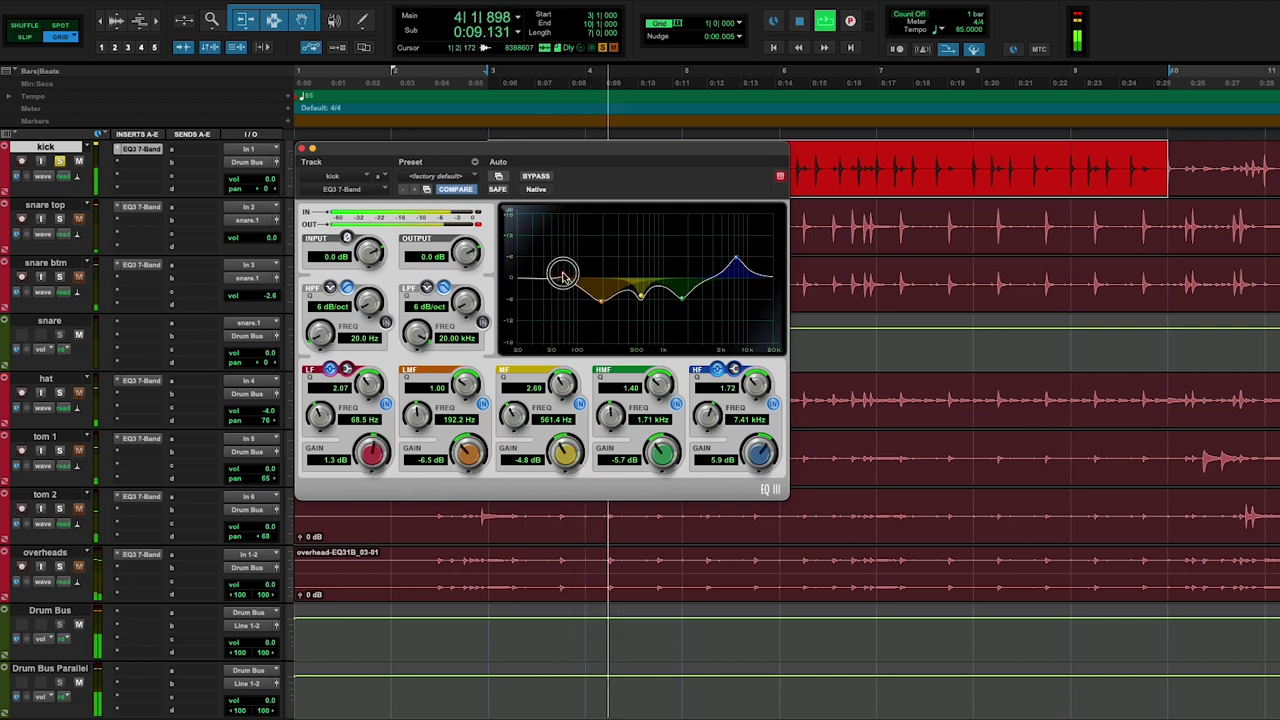
pyautogui.moveTo(600, 303); pyautogui.dragTo(602, 335)
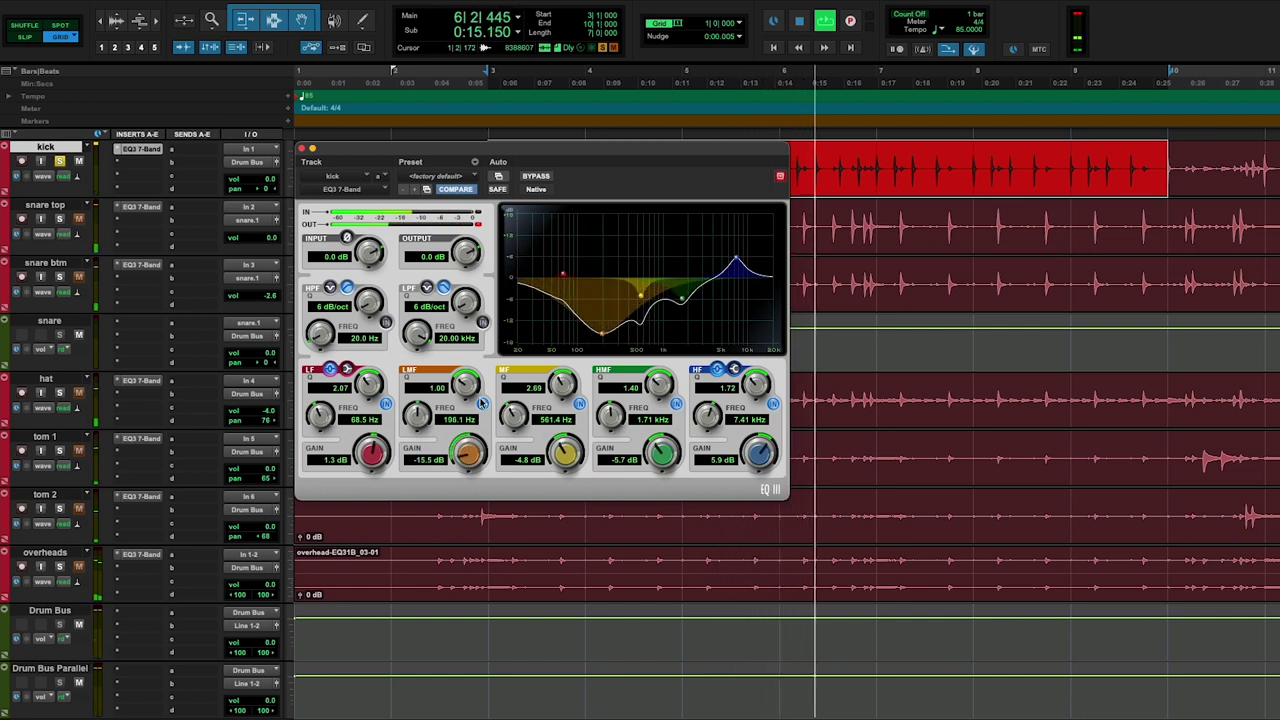
pyautogui.moveTo(465, 383); pyautogui.dragTo(463, 335)
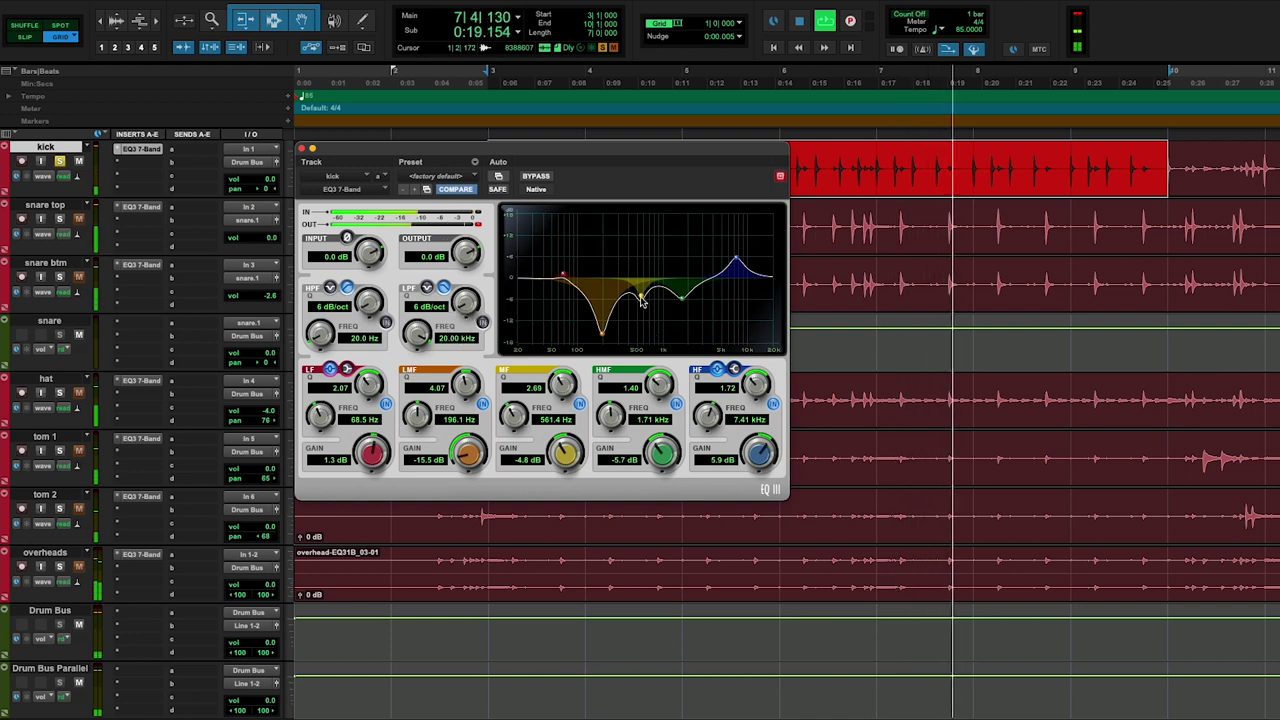
# Set the kick EQ's MF to -7.9 dB at 488.6 Hz, HMF to -4.6 dB at 1.92 kHz and LF to 4.6 dB at 63.2 Hz
pyautogui.moveTo(639, 296)
pyautogui.mouseDown()
pyautogui.moveTo(680, 290)
pyautogui.moveTo(690, 316)
pyautogui.moveTo(686, 296)
pyautogui.moveTo(633, 308)
pyautogui.mouseUp()
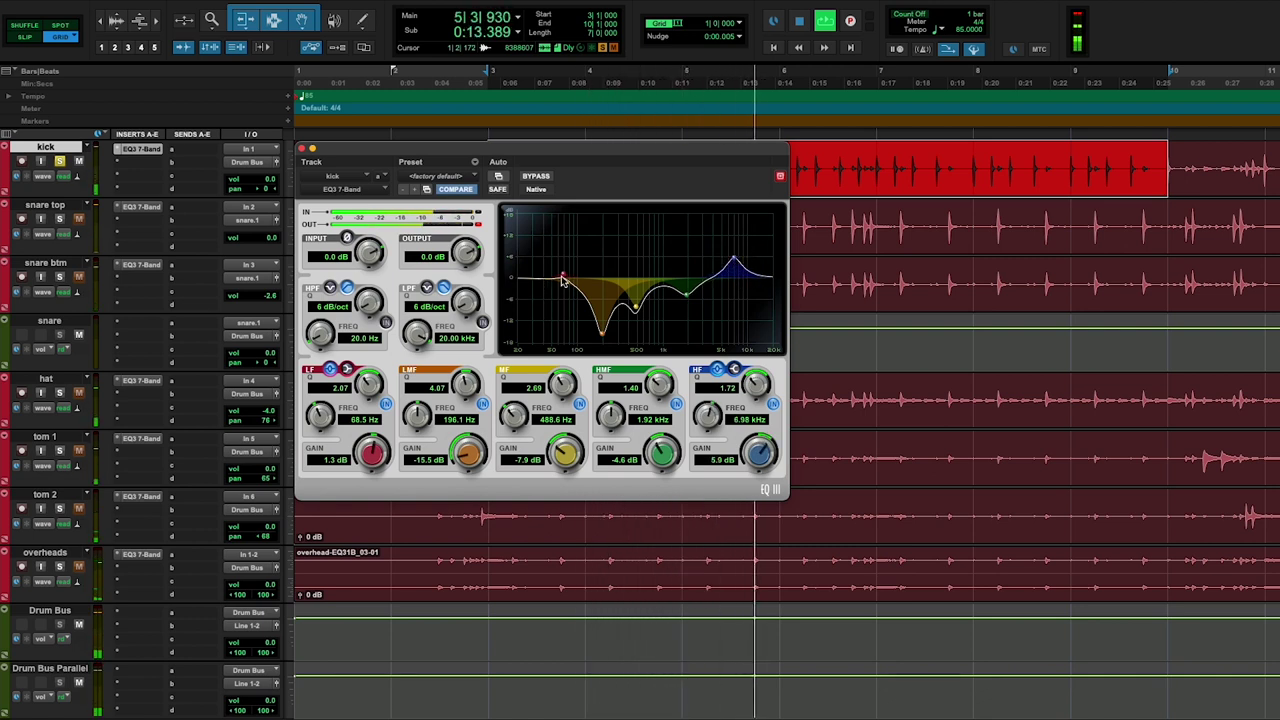
pyautogui.moveTo(563, 267); pyautogui.dragTo(560, 264)
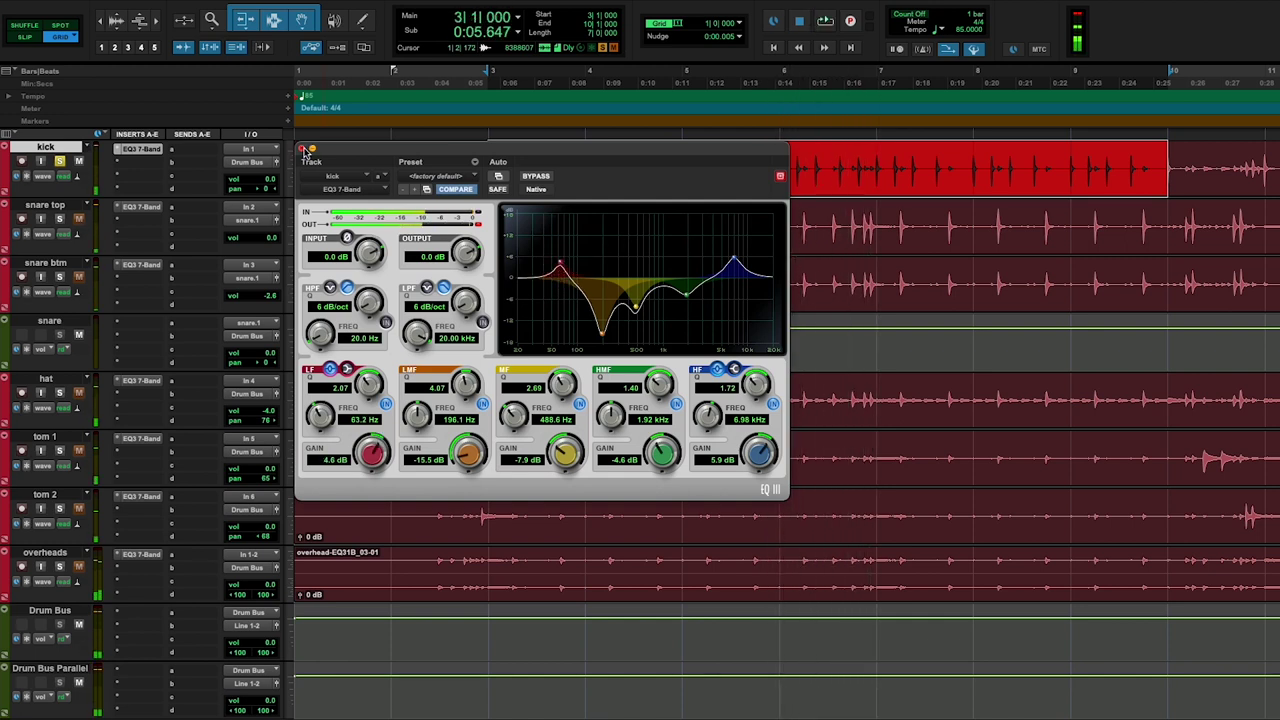
pyautogui.click(304, 149)
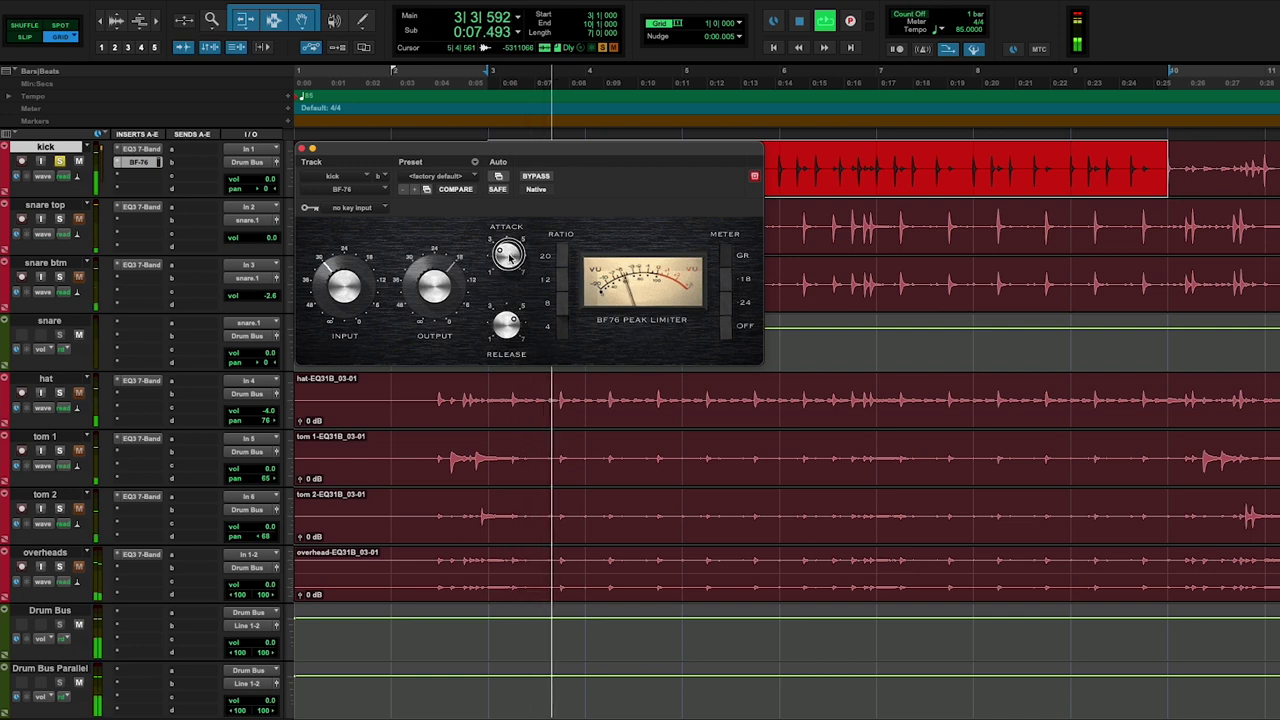
# Insert a BF-76 on the kick with attack and release at 7, input lowered to about 36 and output raised to about 12
pyautogui.moveTo(490, 318); pyautogui.dragTo(502, 213)
pyautogui.moveTo(347, 283); pyautogui.dragTo(345, 306)
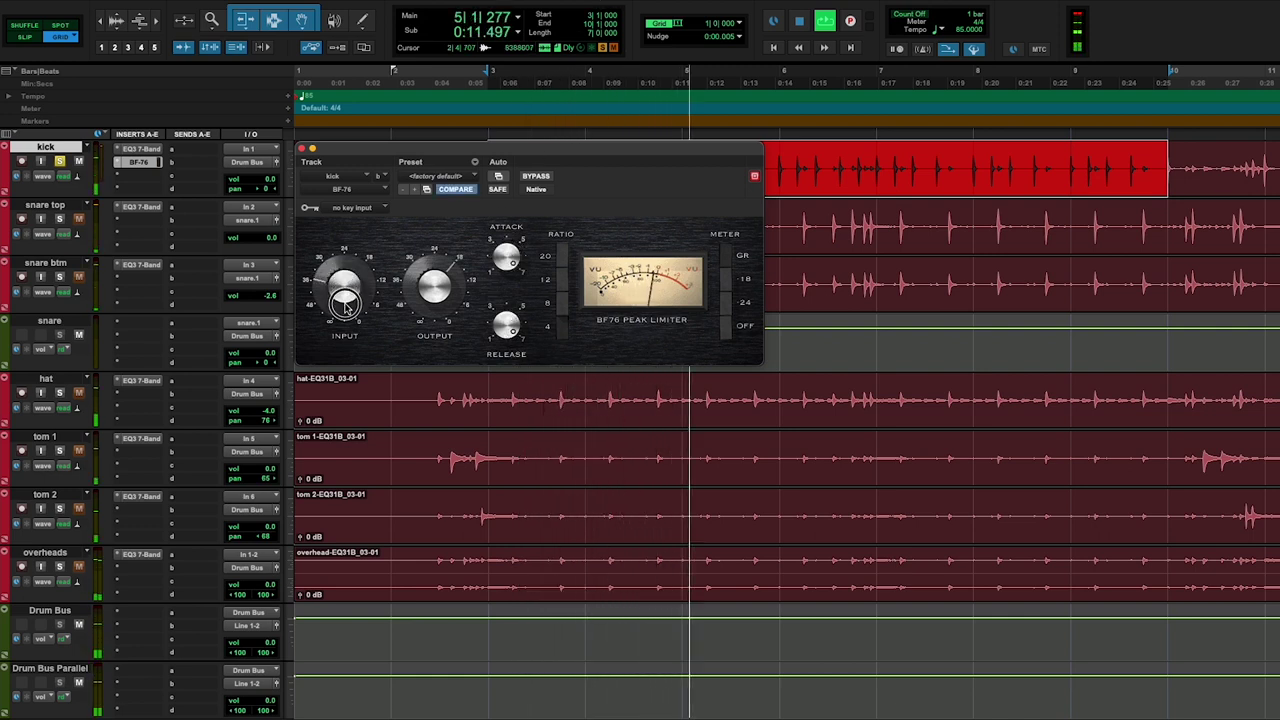
pyautogui.moveTo(430, 303); pyautogui.dragTo(430, 283)
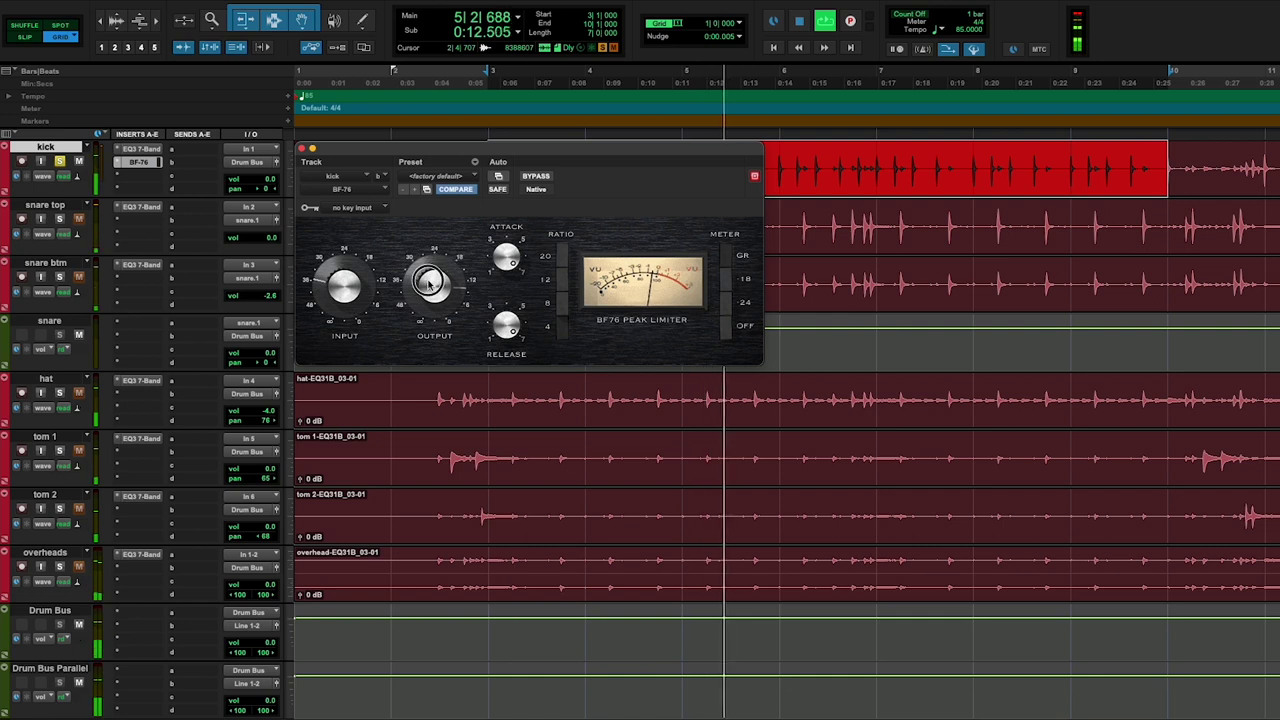
# Set the kick EQ's HF gain to 1.7 dB, MF to -8.5 dB at 442.4 Hz and HMF to -6.5 dB at 1.22 kHz
pyautogui.click(140, 149)
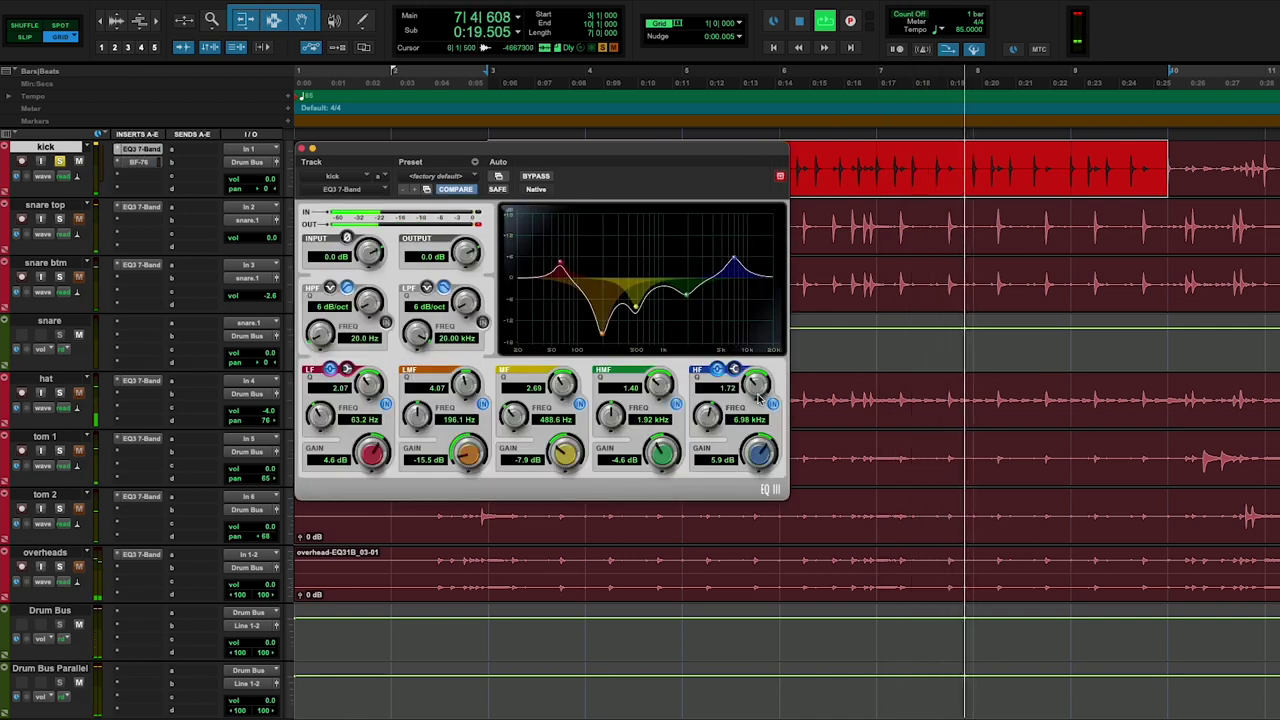
pyautogui.moveTo(760, 455); pyautogui.dragTo(761, 500)
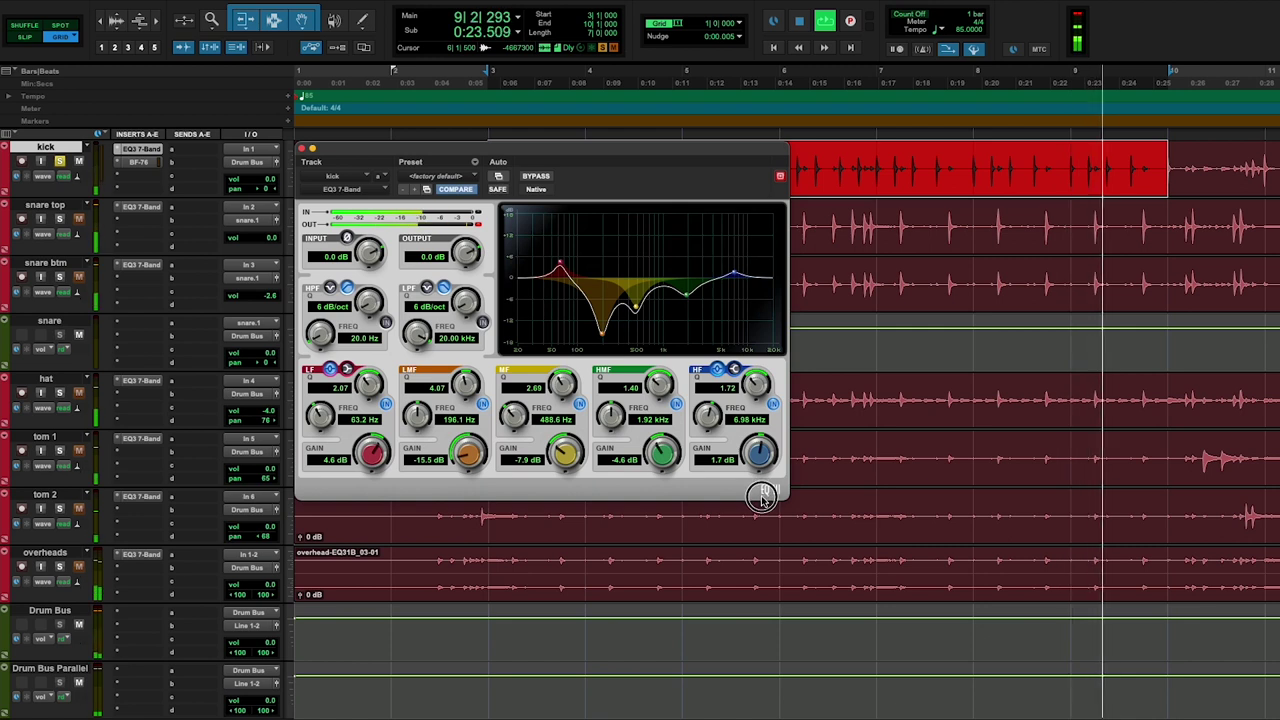
pyautogui.moveTo(633, 317); pyautogui.dragTo(638, 322)
pyautogui.moveTo(650, 323)
pyautogui.mouseDown()
pyautogui.moveTo(667, 324)
pyautogui.moveTo(633, 320)
pyautogui.mouseUp()
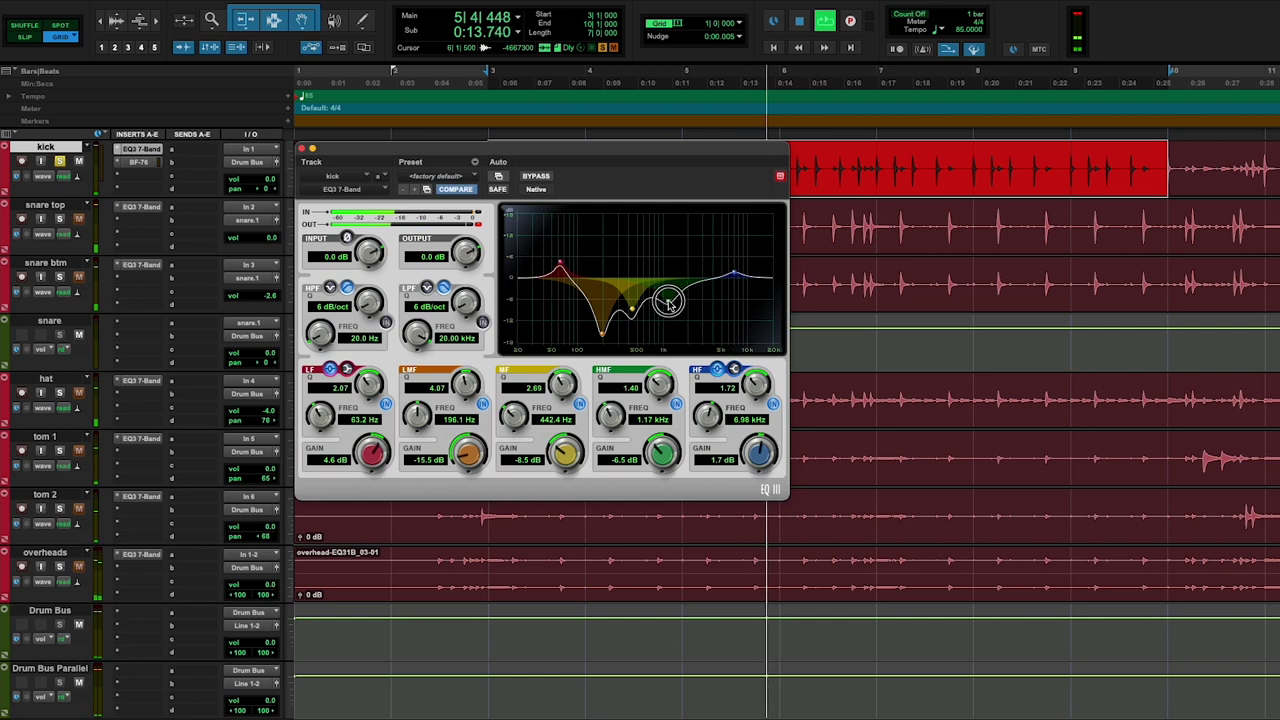
pyautogui.moveTo(670, 303); pyautogui.dragTo(666, 301)
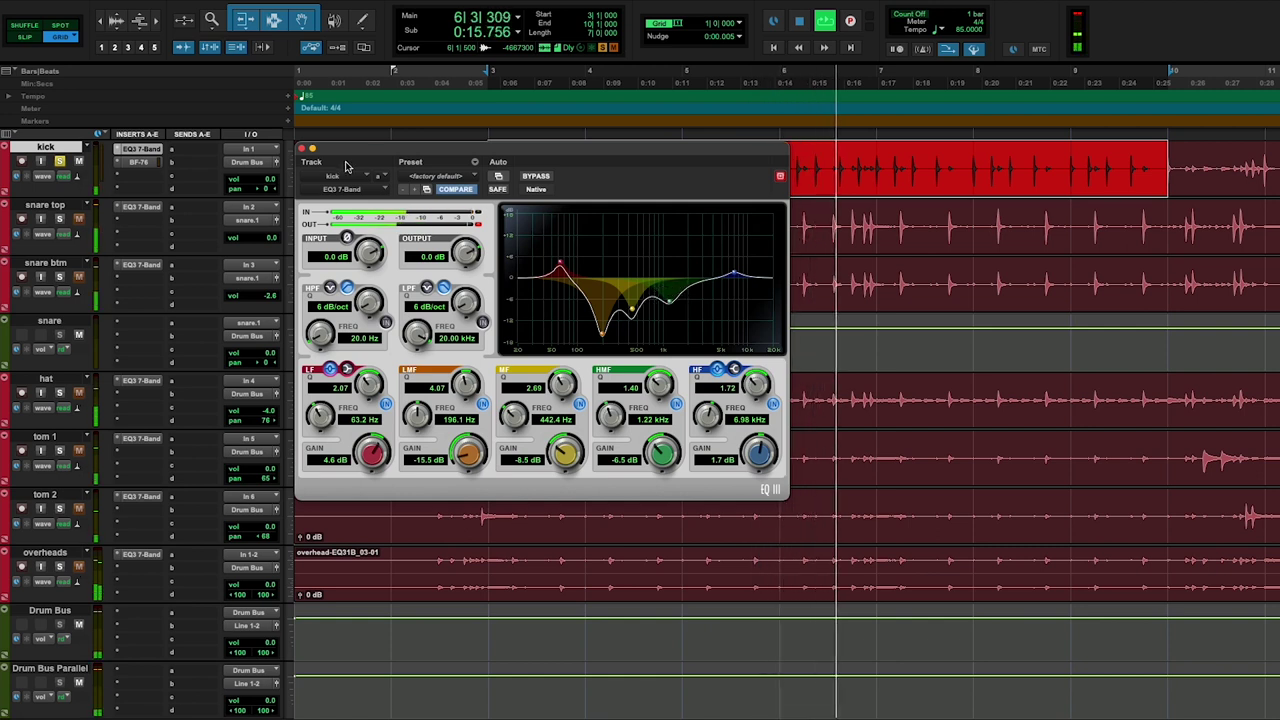
pyautogui.click(301, 149)
# Raise the kick BF-76's input slightly, then stop playback and close the compressor
pyautogui.click(140, 161)
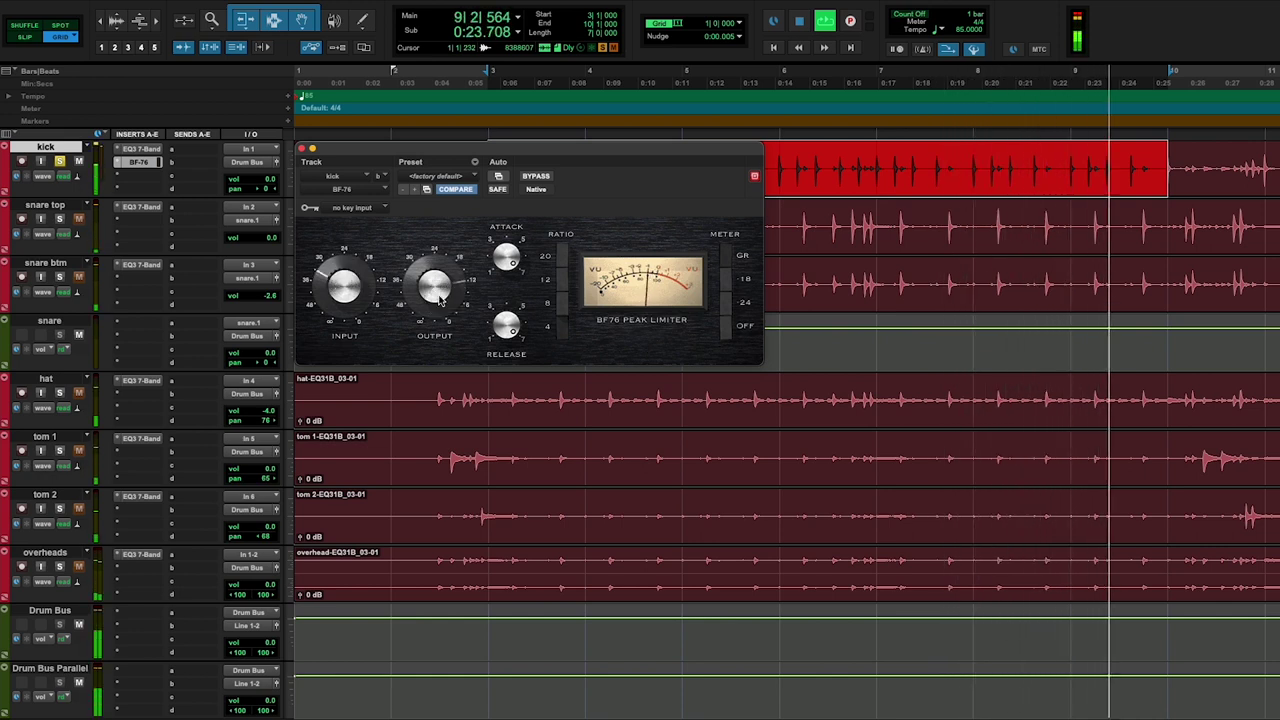
pyautogui.press('space')
pyautogui.click(300, 148)
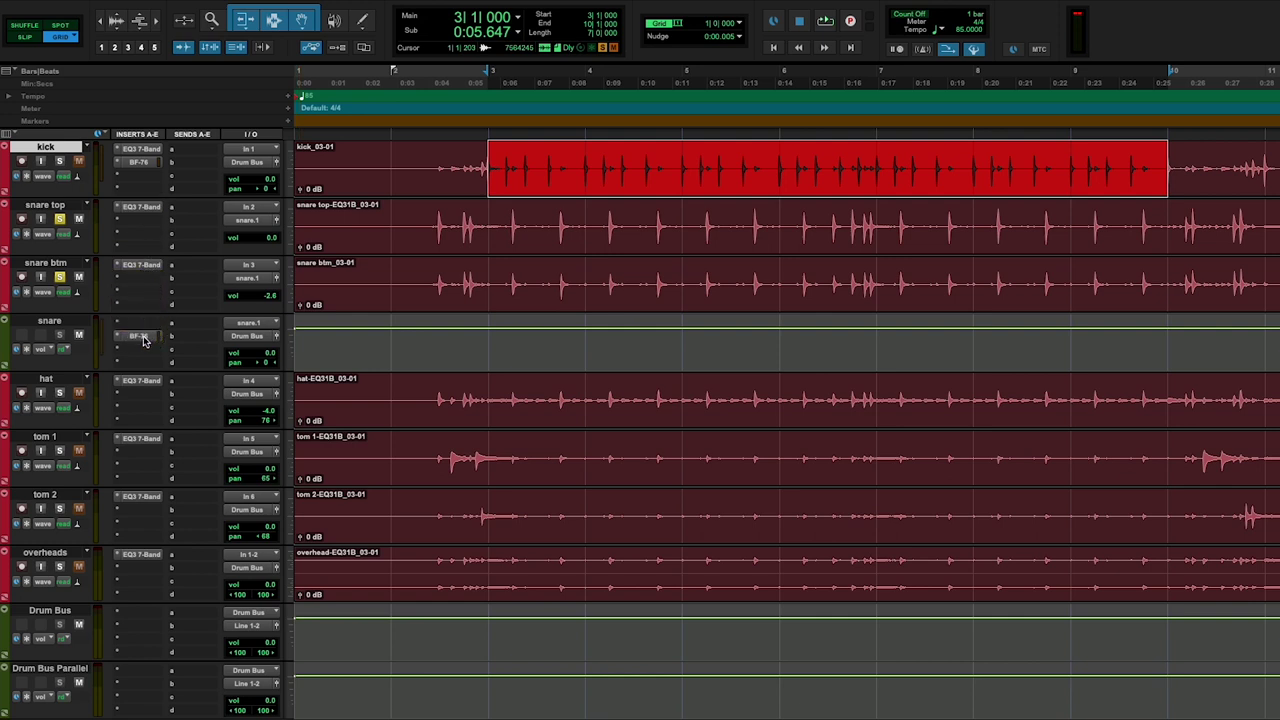
# Copy the kick's BF-76 to the snare track, reset it to the factory default preset and play the soloed snare mics
pyautogui.click(140, 337)
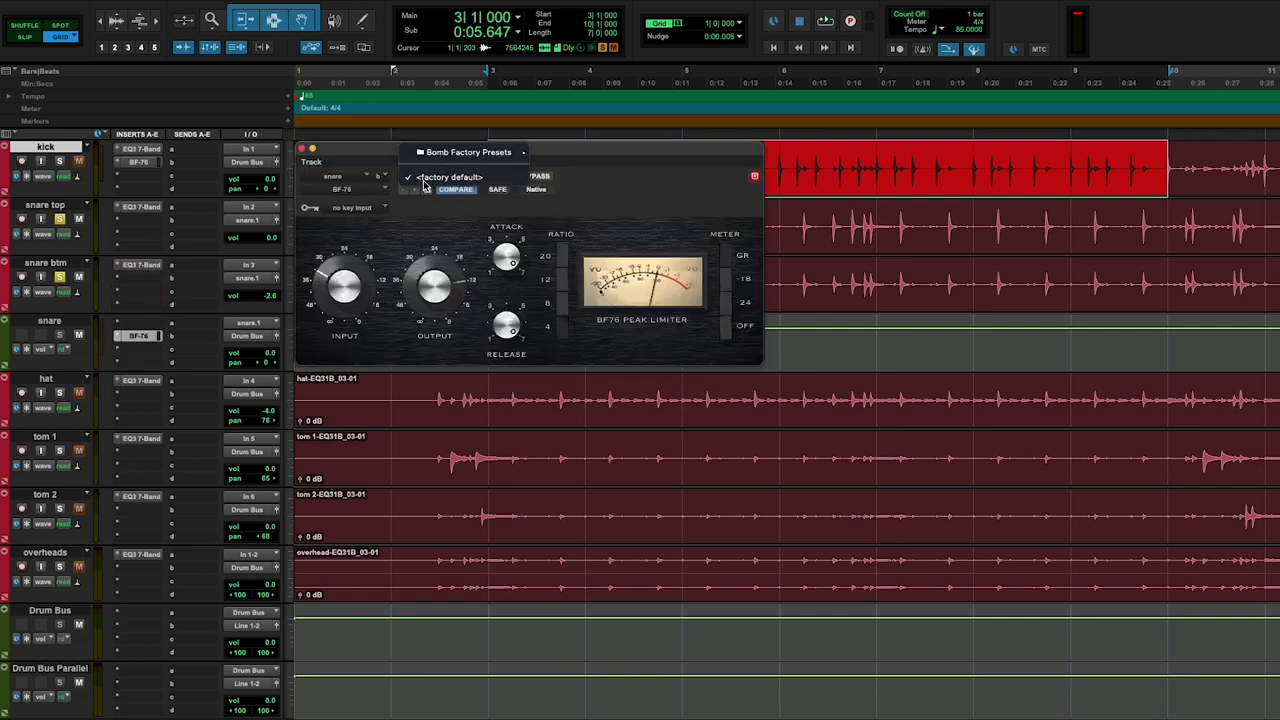
pyautogui.click(428, 180)
pyautogui.press('space')
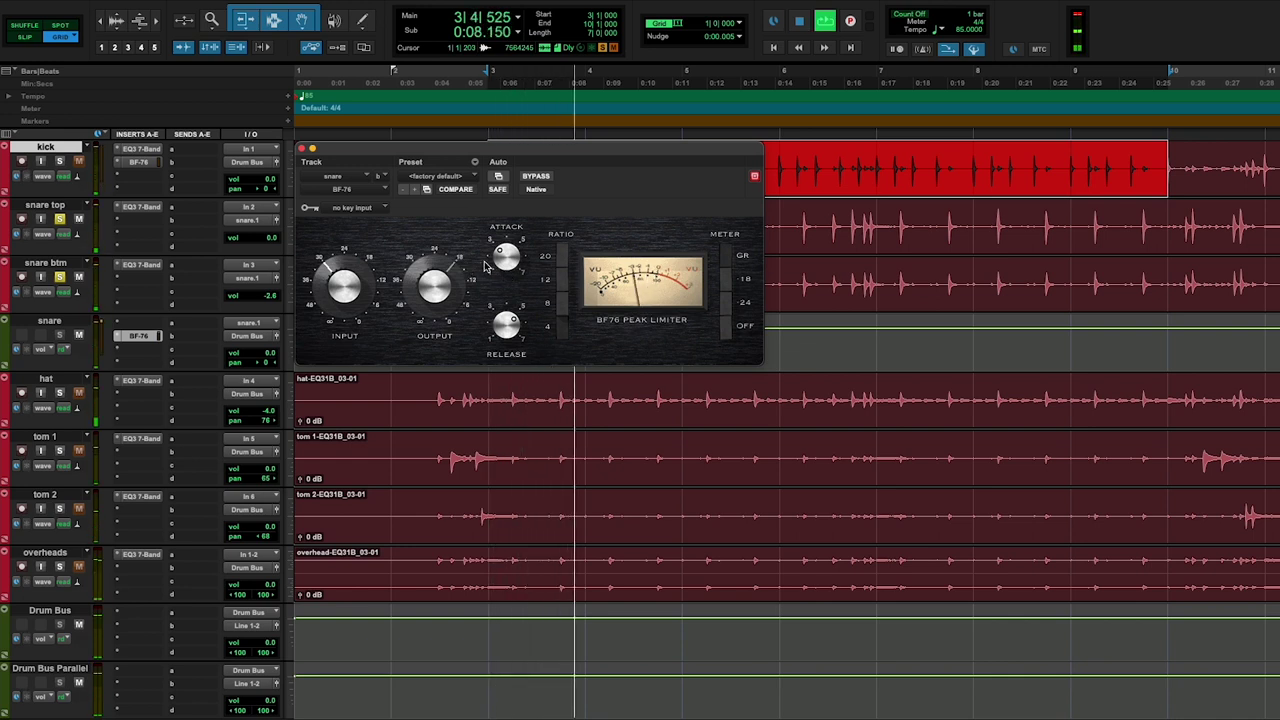
# Raise the attack and output of the snare BF-76, fine-tune its release, compare it with bypass and close it
pyautogui.moveTo(511, 244); pyautogui.dragTo(511, 240)
pyautogui.moveTo(508, 326); pyautogui.dragTo(513, 312)
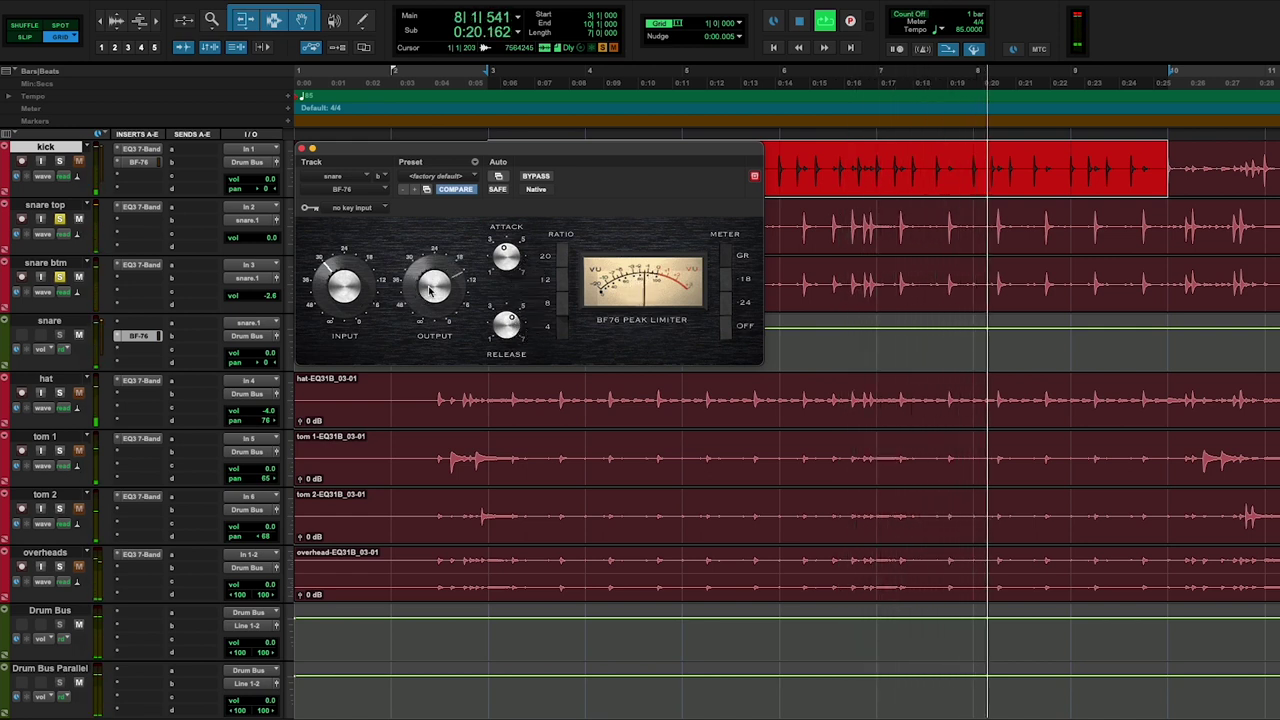
pyautogui.click(537, 177)
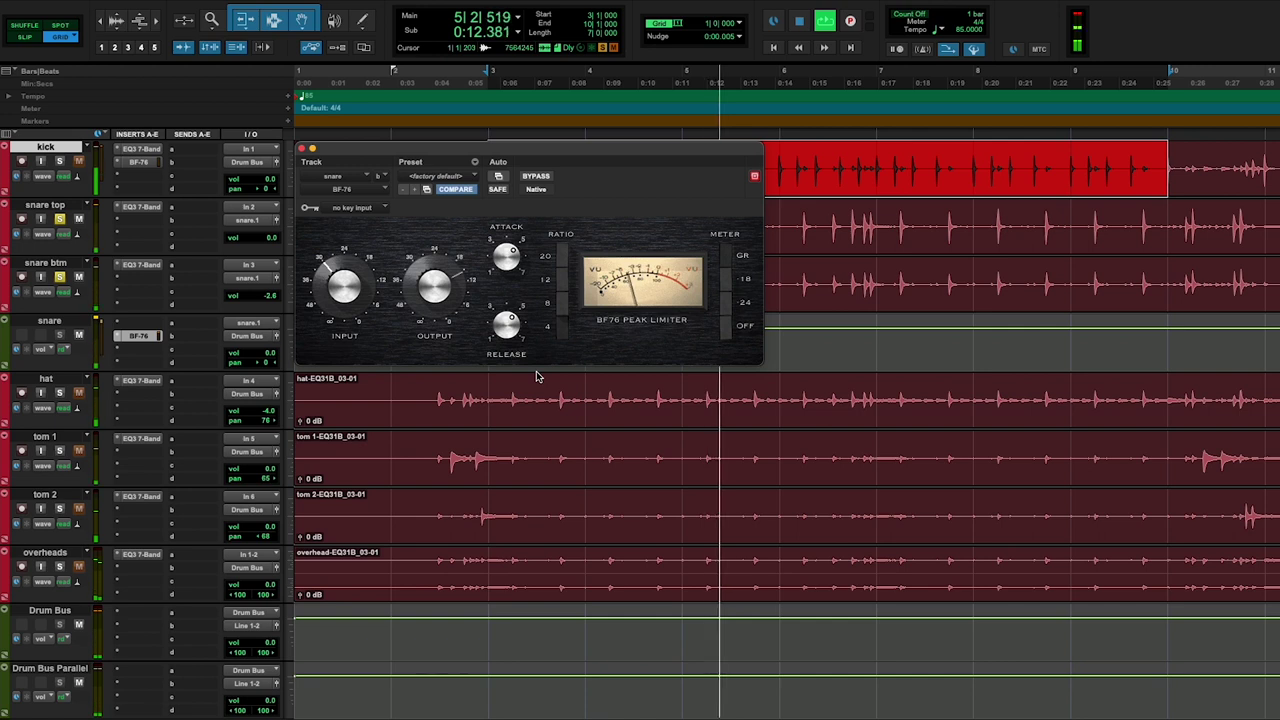
pyautogui.press('super+w')
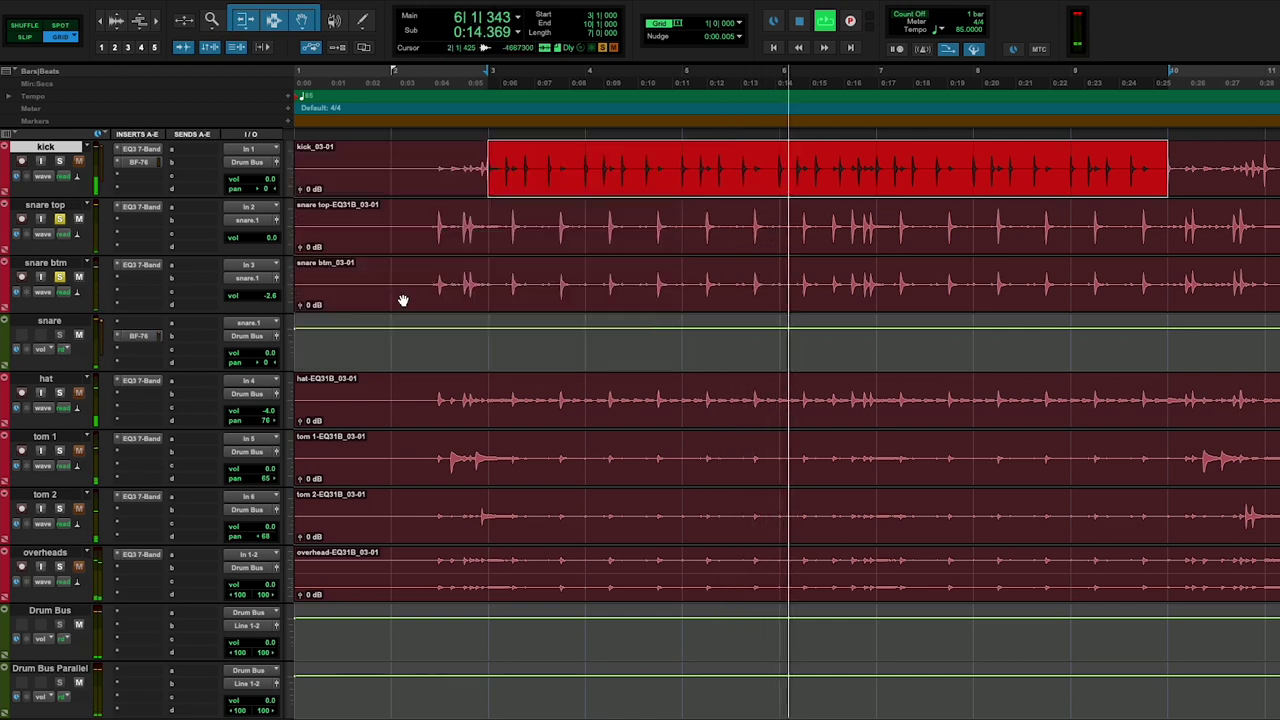
# Take the snare mics out of solo and play the full kit from bar 2
pyautogui.press('space')
pyautogui.click(60, 277)
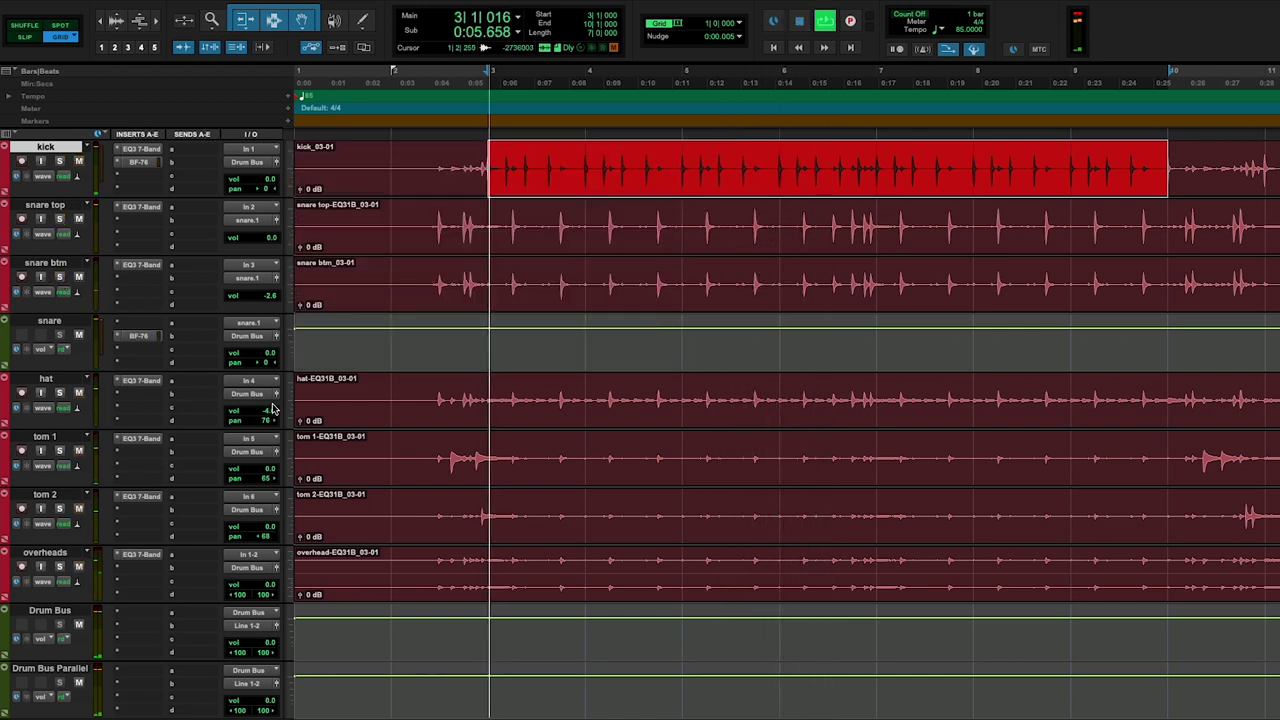
pyautogui.click(401, 393)
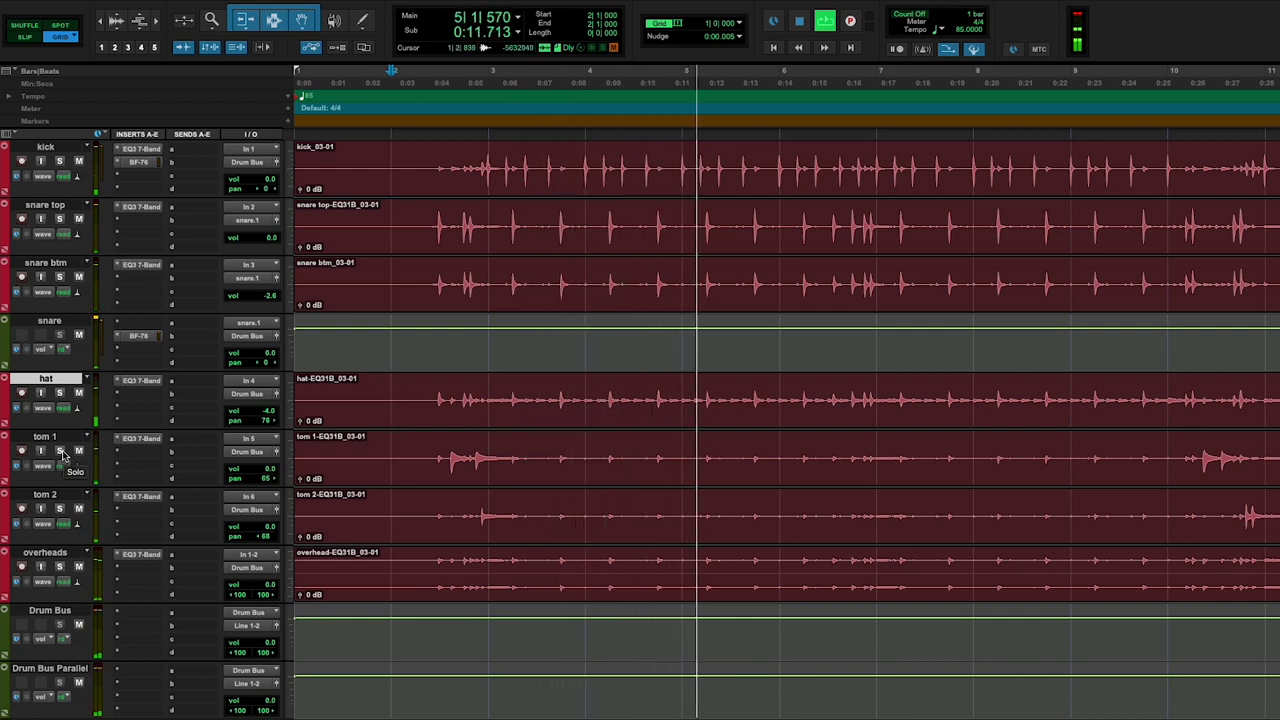
pyautogui.scroll(-2, 198, 600)
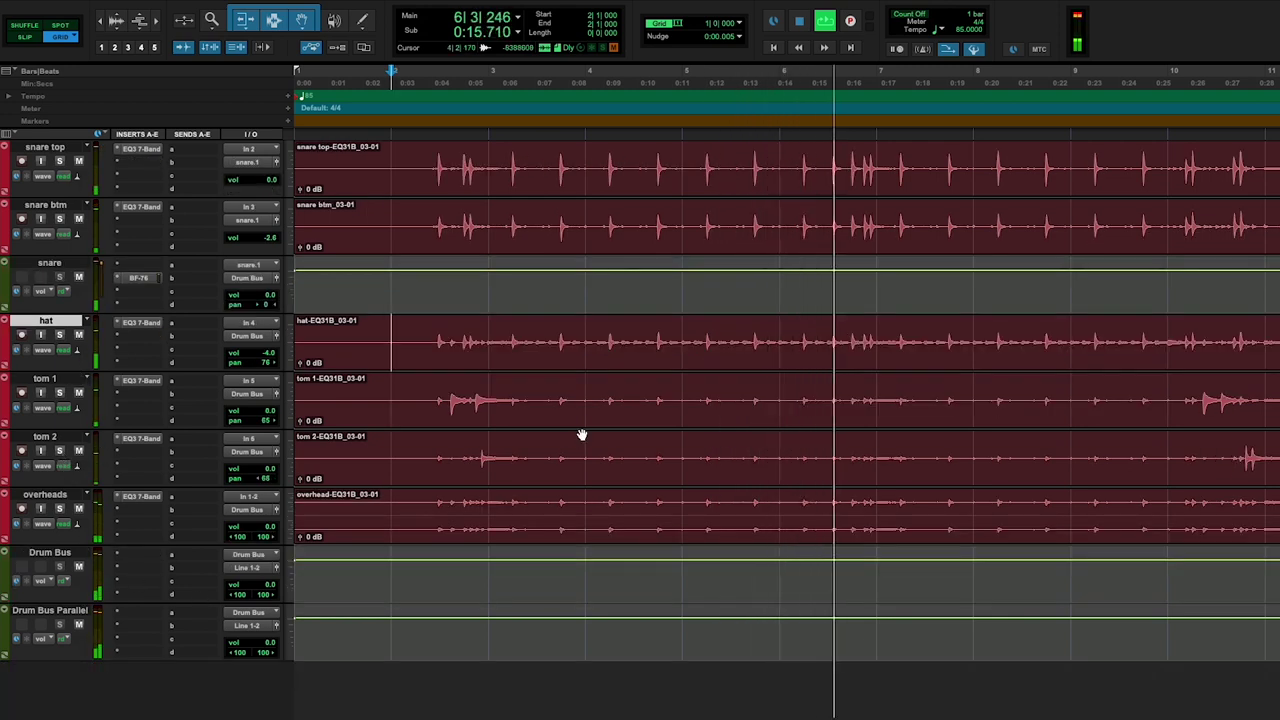
# Insert a Dyn3 Compressor/Limiter on the soloed tom 1 track and play its fill in bar 10
pyautogui.click(403, 395)
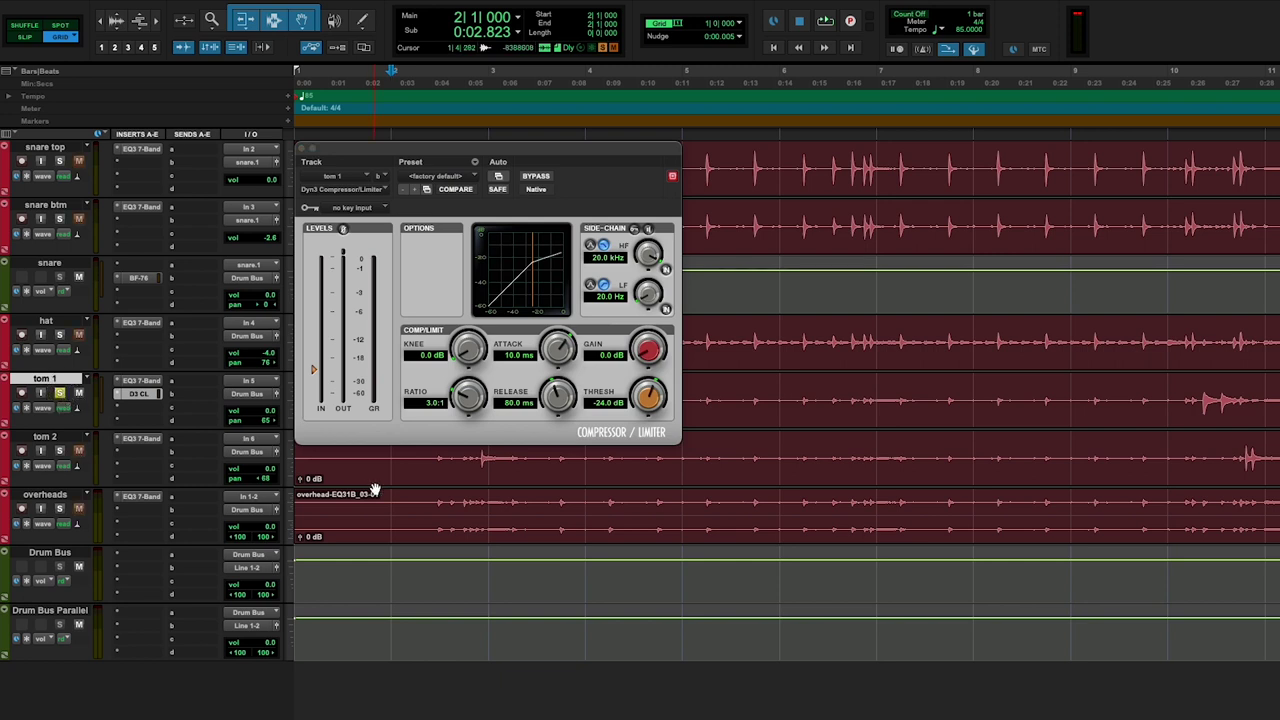
pyautogui.moveTo(405, 457); pyautogui.dragTo(511, 459)
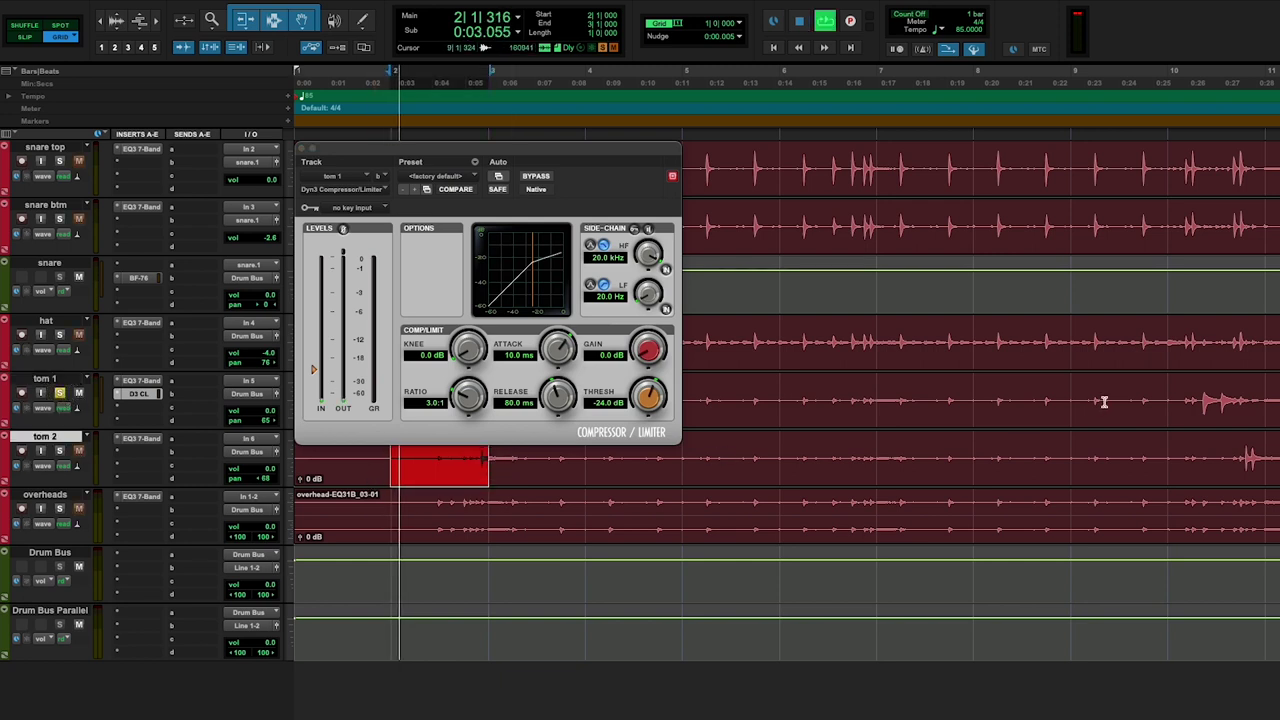
pyautogui.moveTo(1178, 388); pyautogui.dragTo(1258, 392)
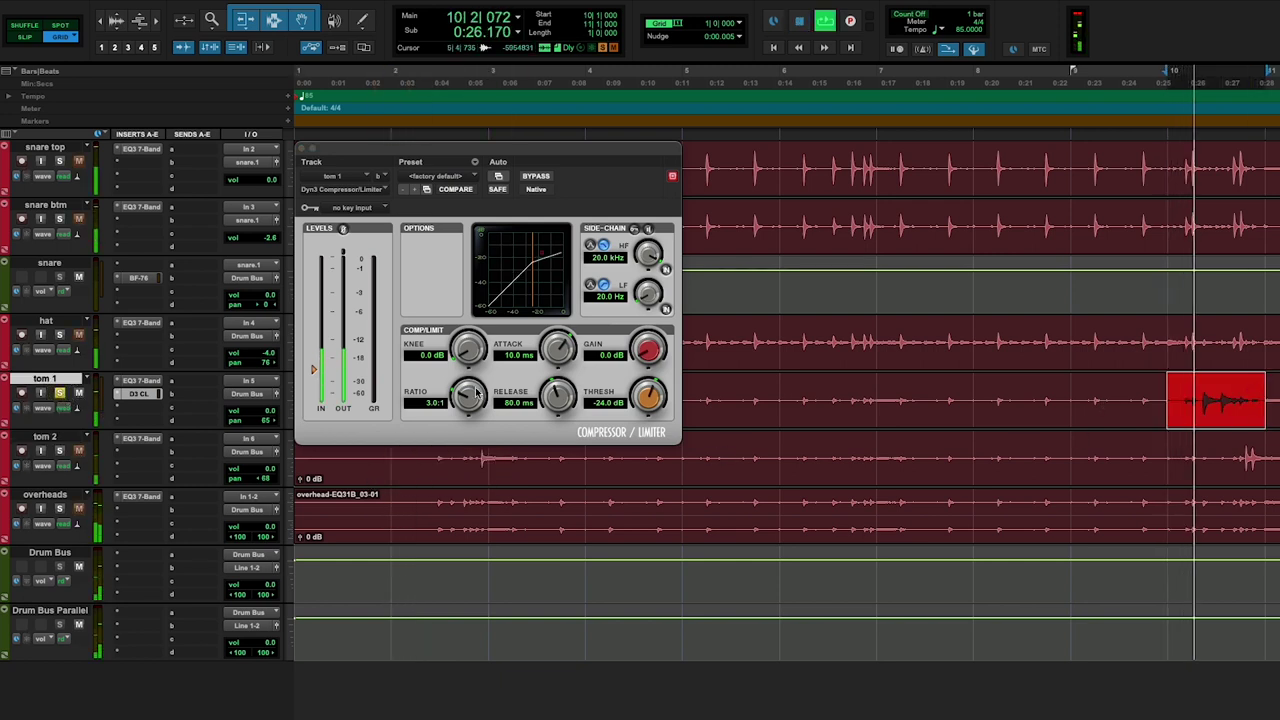
# Set the tom 1 compressor's attack to 7.3 ms, release to 17.5 ms and threshold to -18.9 dB, and compare it with bypass
pyautogui.click(559, 348)
pyautogui.moveTo(559, 348); pyautogui.dragTo(566, 285)
pyautogui.moveTo(549, 420); pyautogui.dragTo(573, 360)
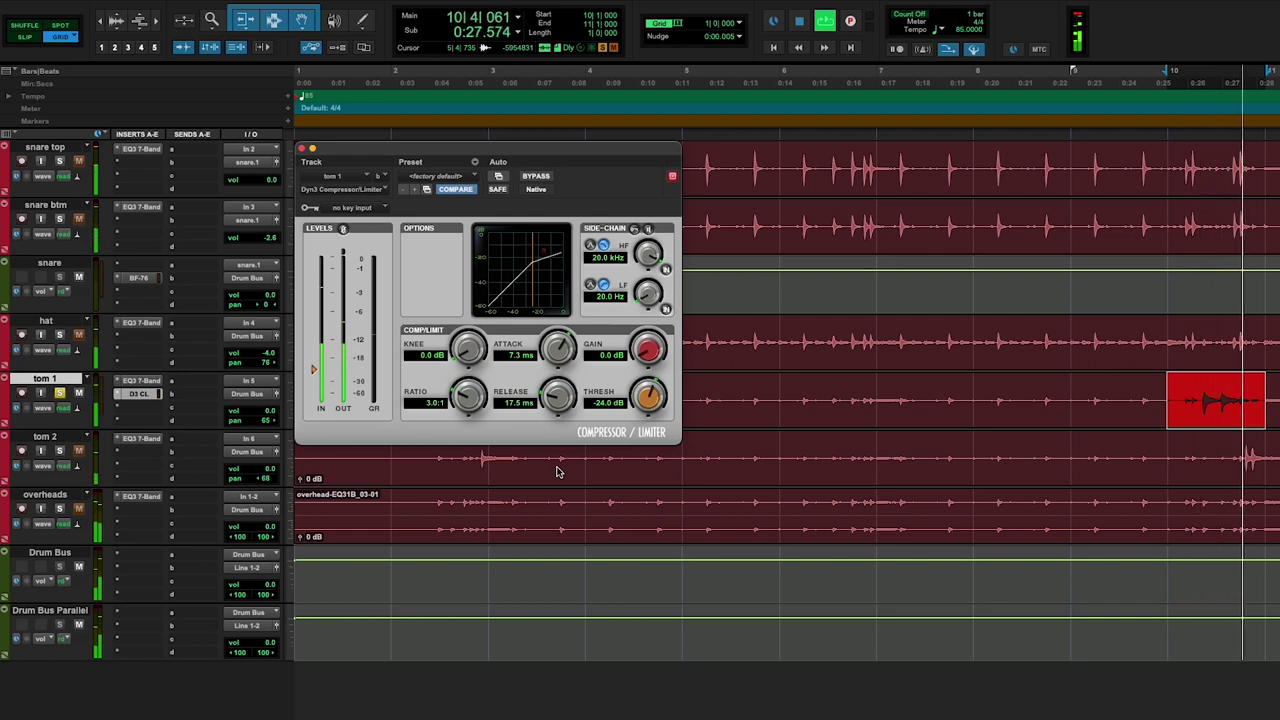
pyautogui.moveTo(648, 400); pyautogui.dragTo(650, 382)
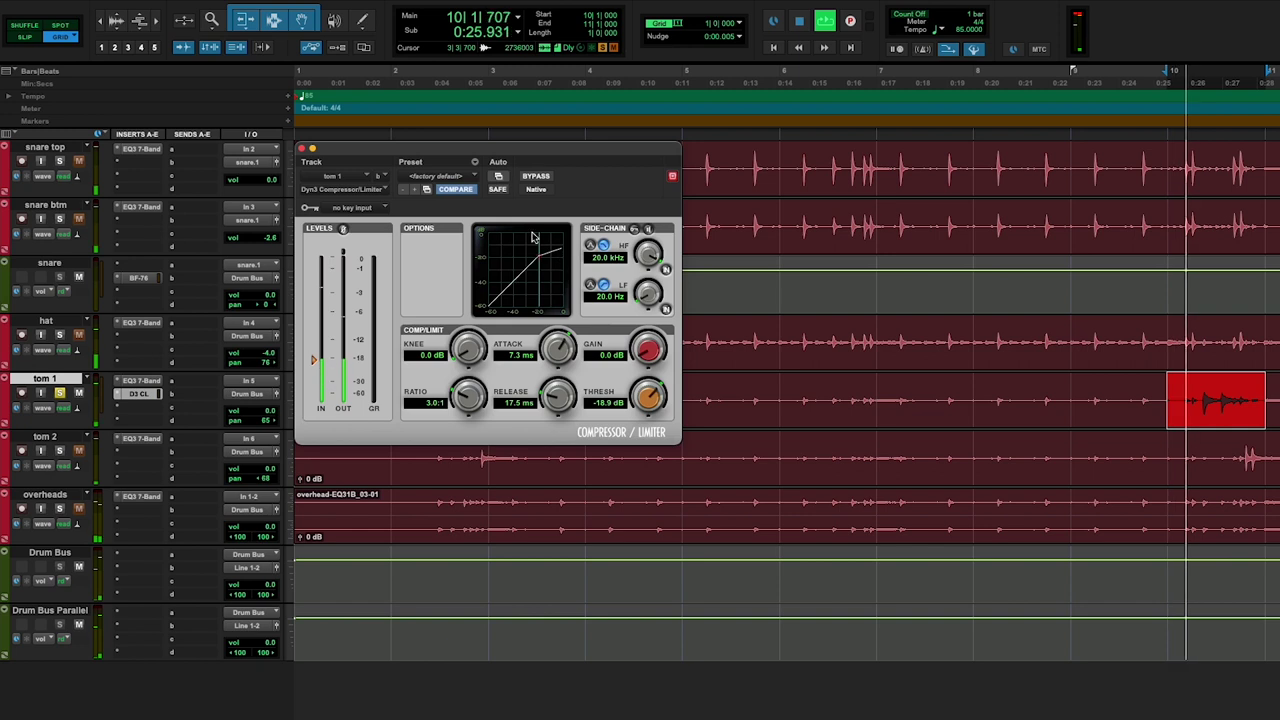
pyautogui.click(540, 177)
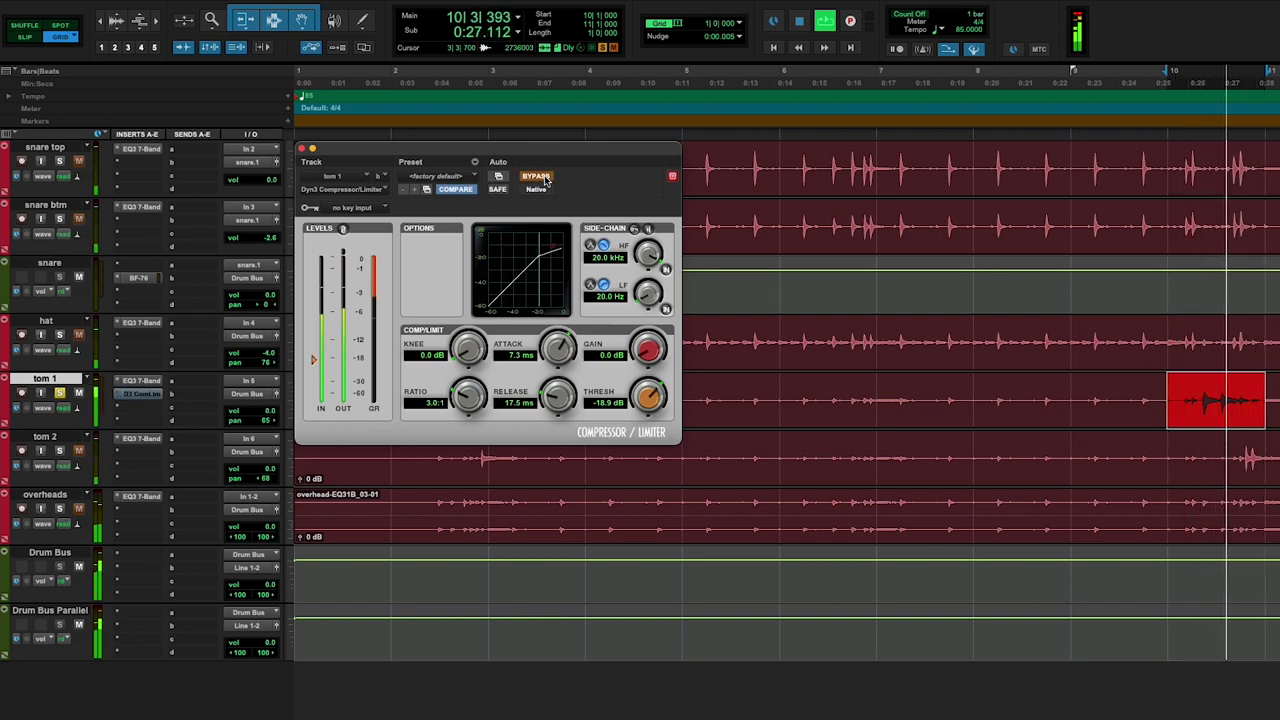
pyautogui.click(542, 178)
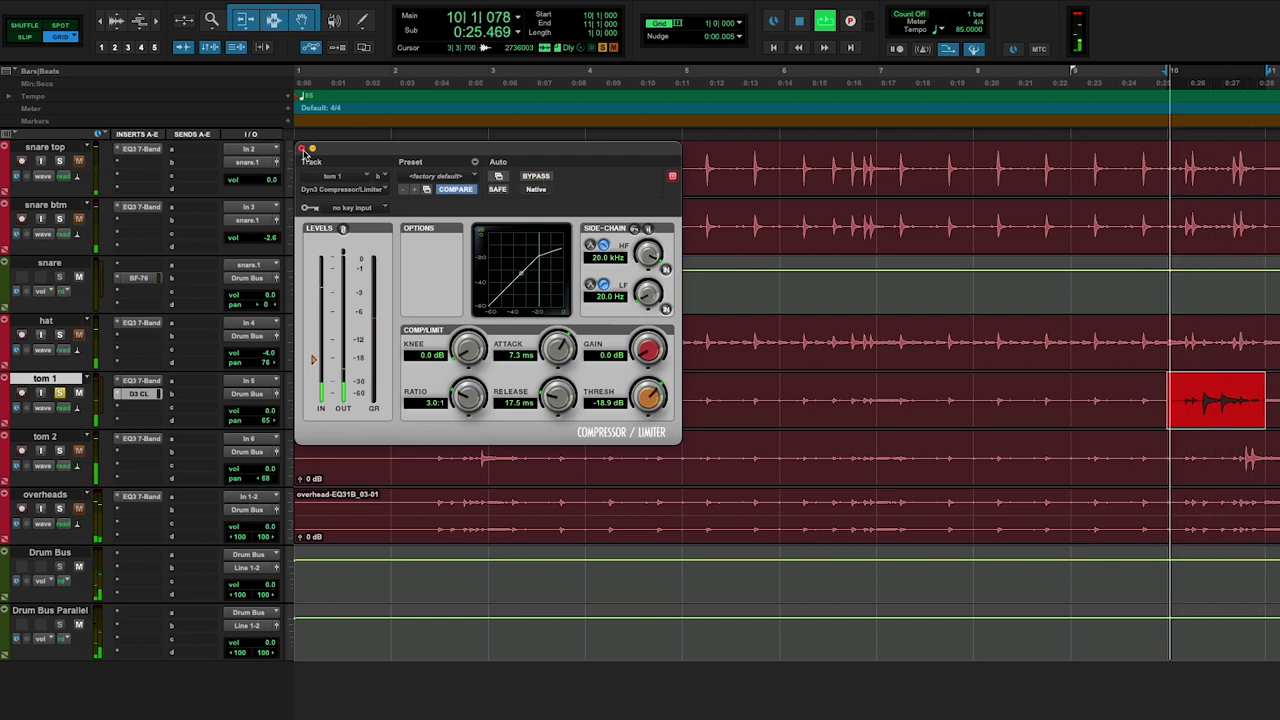
# Close the tom 1 compressor, copy it to tom 2 with tom 2 soloed, and play the tom 2 hits late in bar 10
pyautogui.click(302, 148)
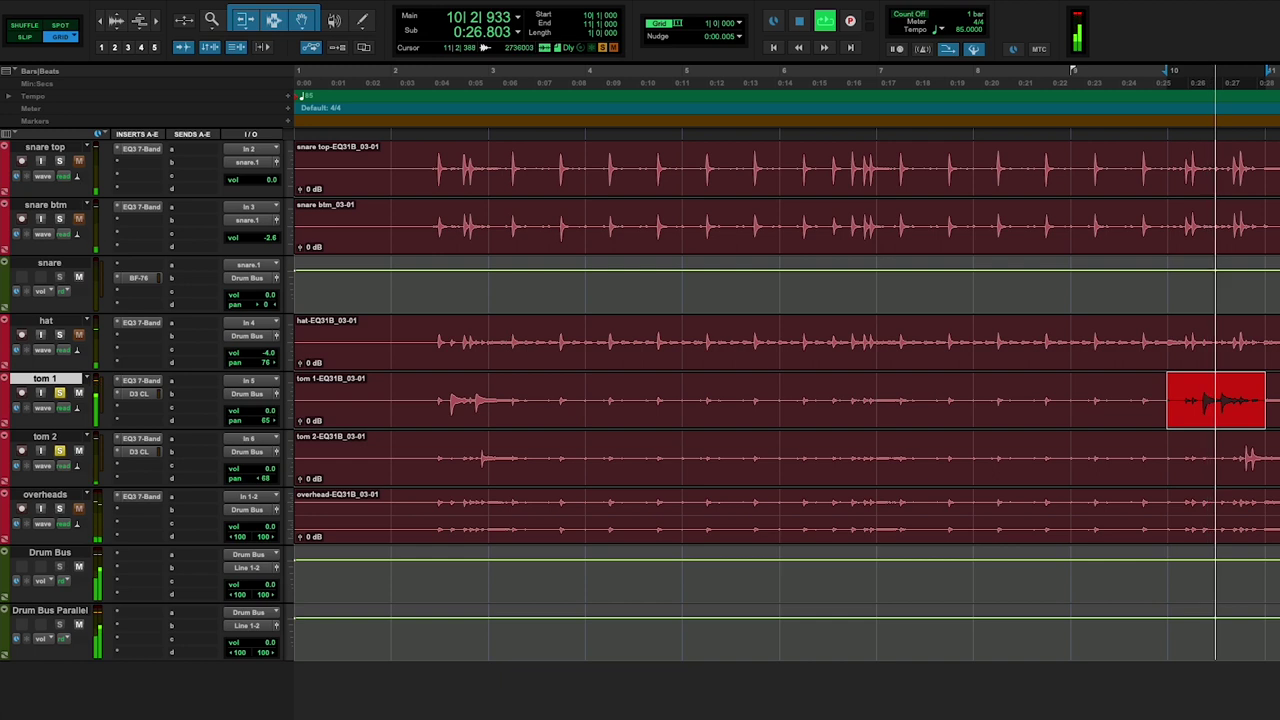
pyautogui.press('space')
pyautogui.moveTo(1170, 456); pyautogui.dragTo(1279, 458)
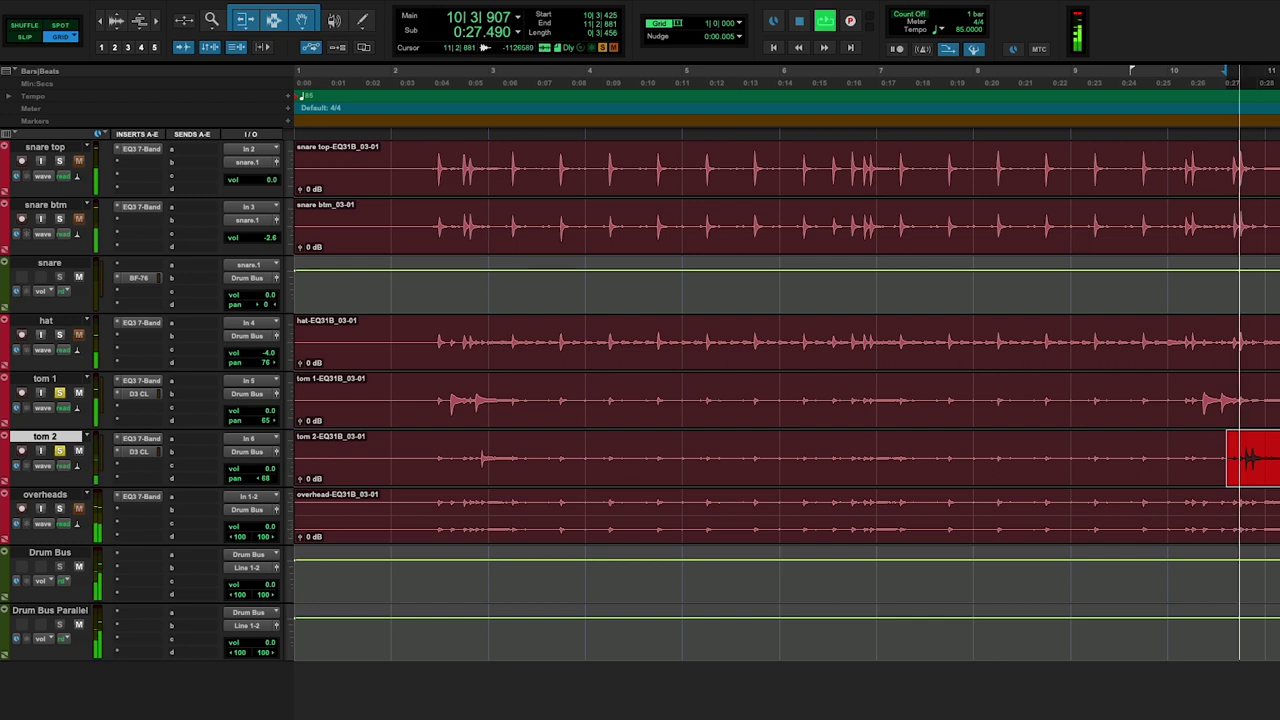
# Set the tom 2 EQ's LMF to -5.5 dB at 212.3 Hz and MF to -8.7 dB at 1.08 kHz with a Q of 2.99
pyautogui.click(138, 440)
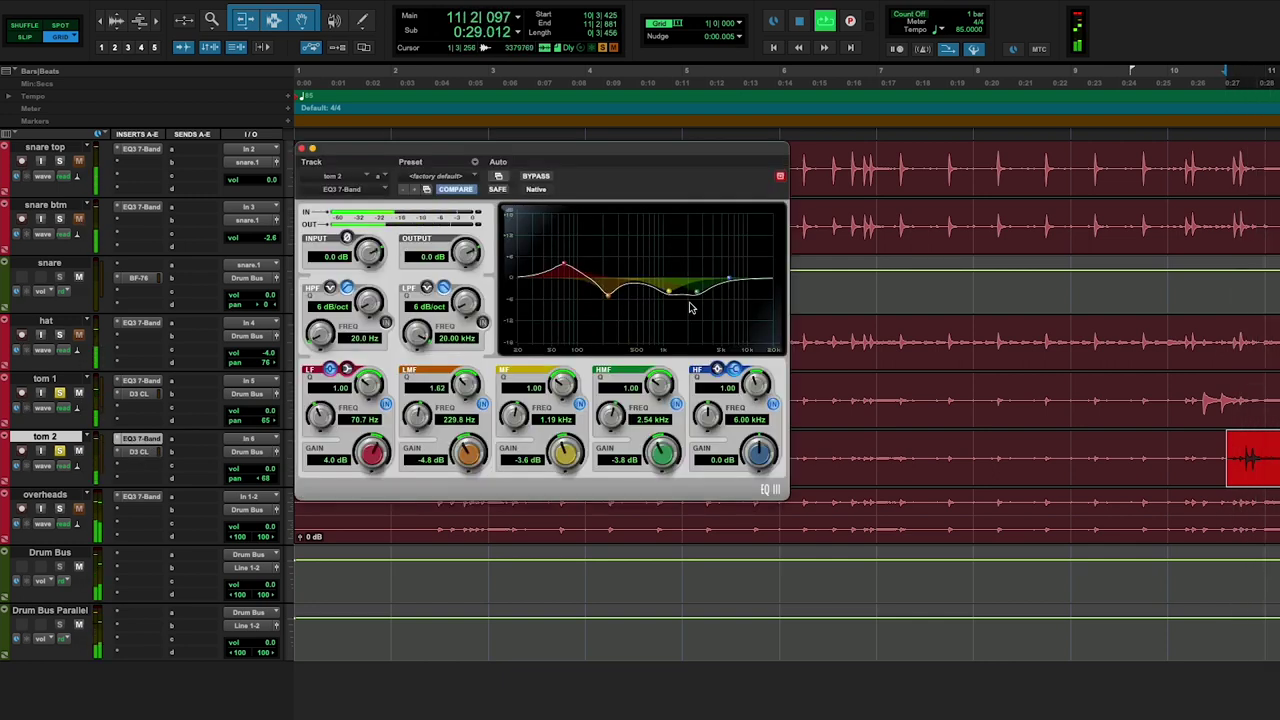
pyautogui.moveTo(607, 293); pyautogui.dragTo(605, 283)
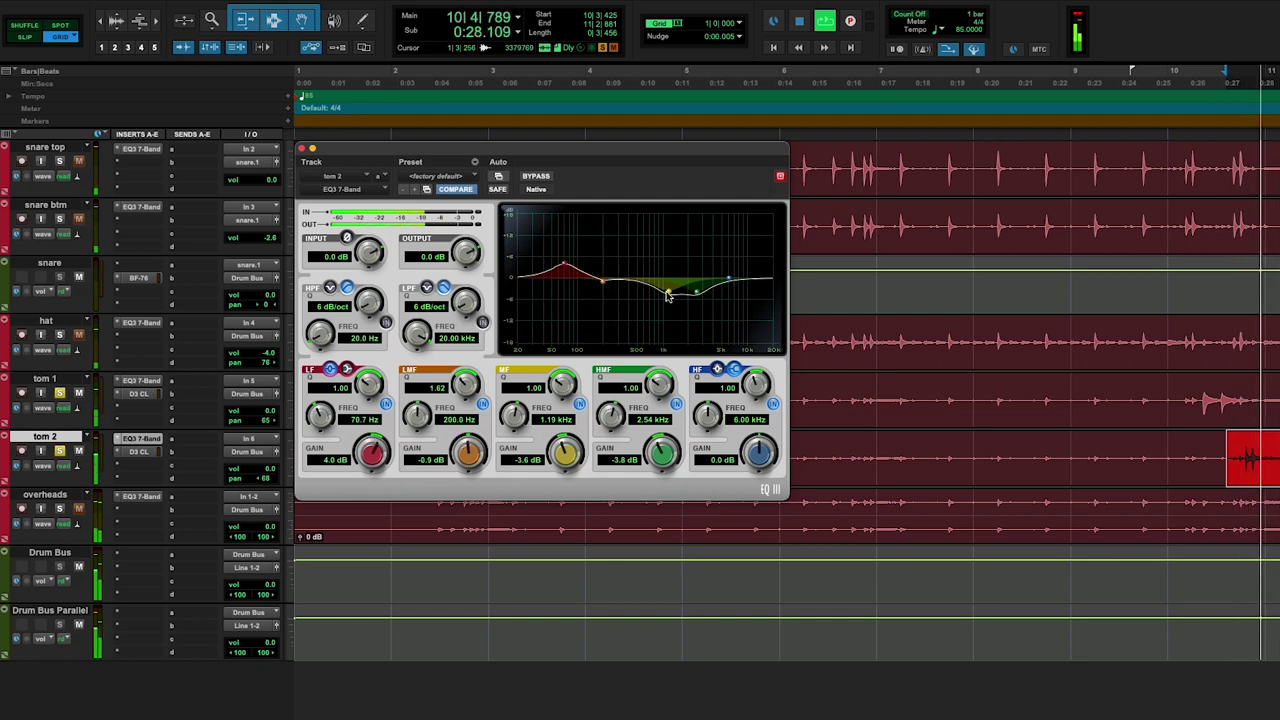
pyautogui.moveTo(666, 280)
pyautogui.mouseDown()
pyautogui.moveTo(663, 220)
pyautogui.moveTo(666, 290)
pyautogui.mouseUp()
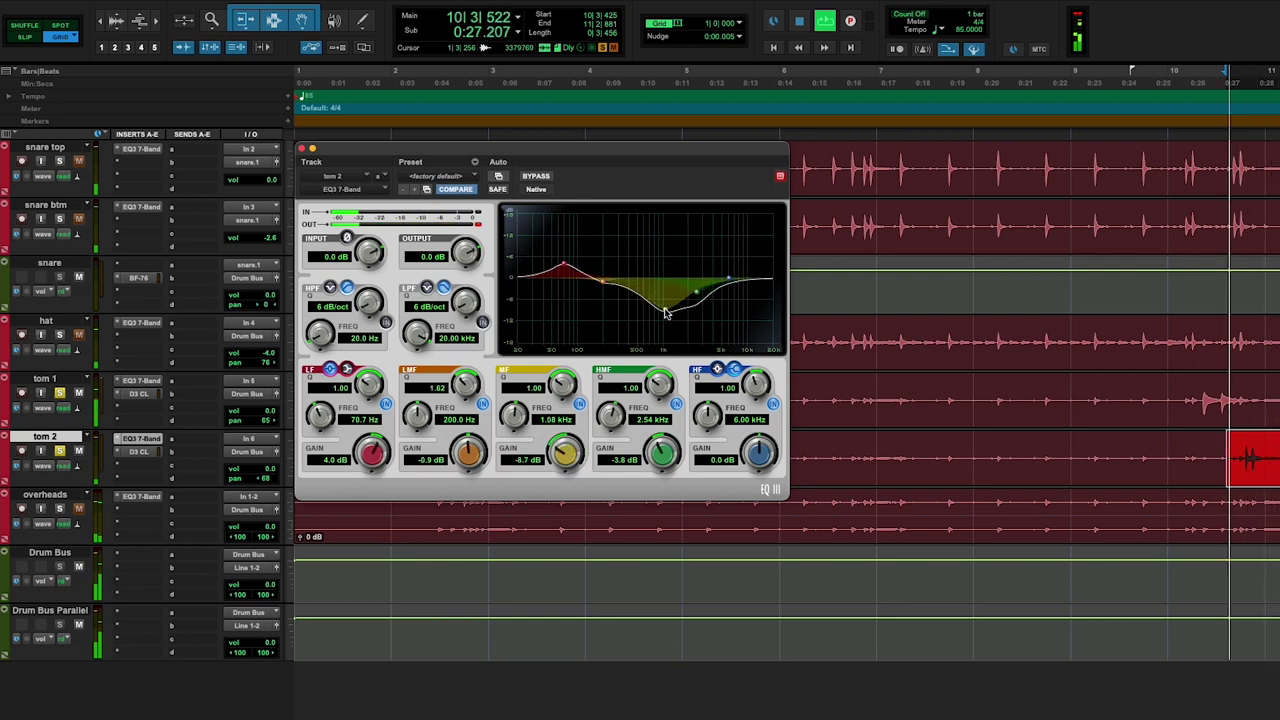
pyautogui.moveTo(562, 385); pyautogui.dragTo(553, 360)
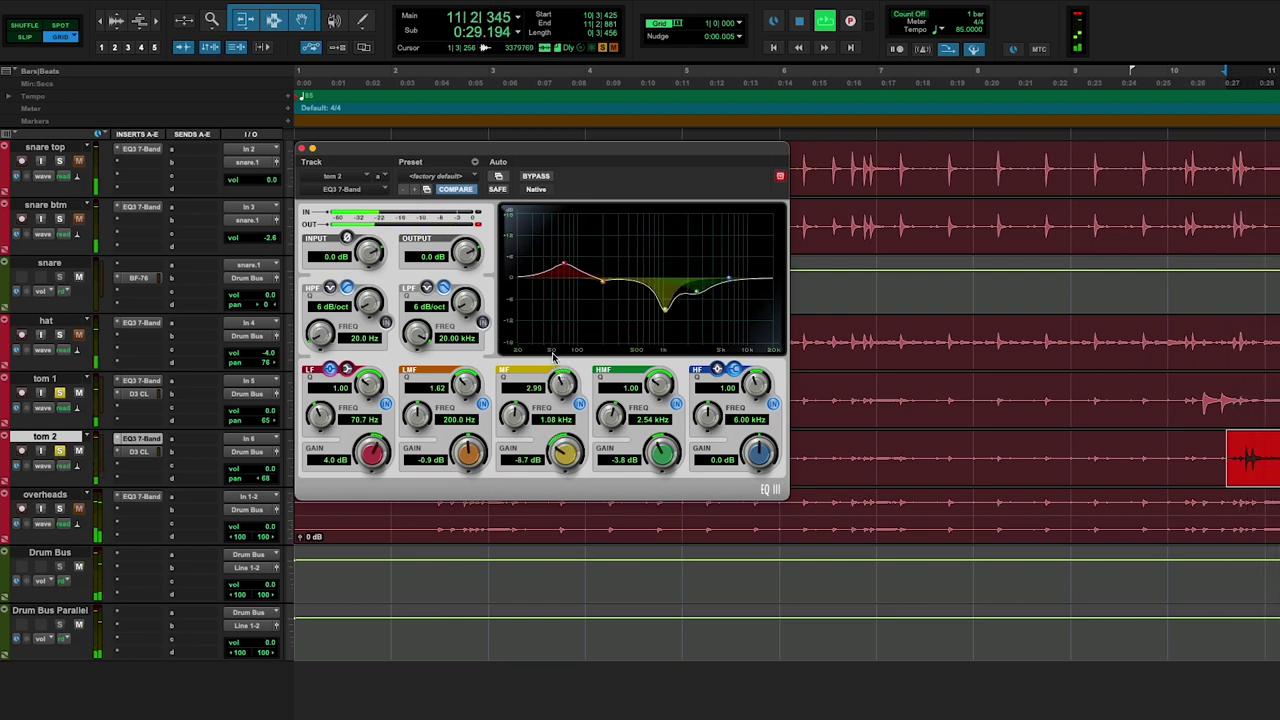
pyautogui.moveTo(600, 287); pyautogui.dragTo(604, 300)
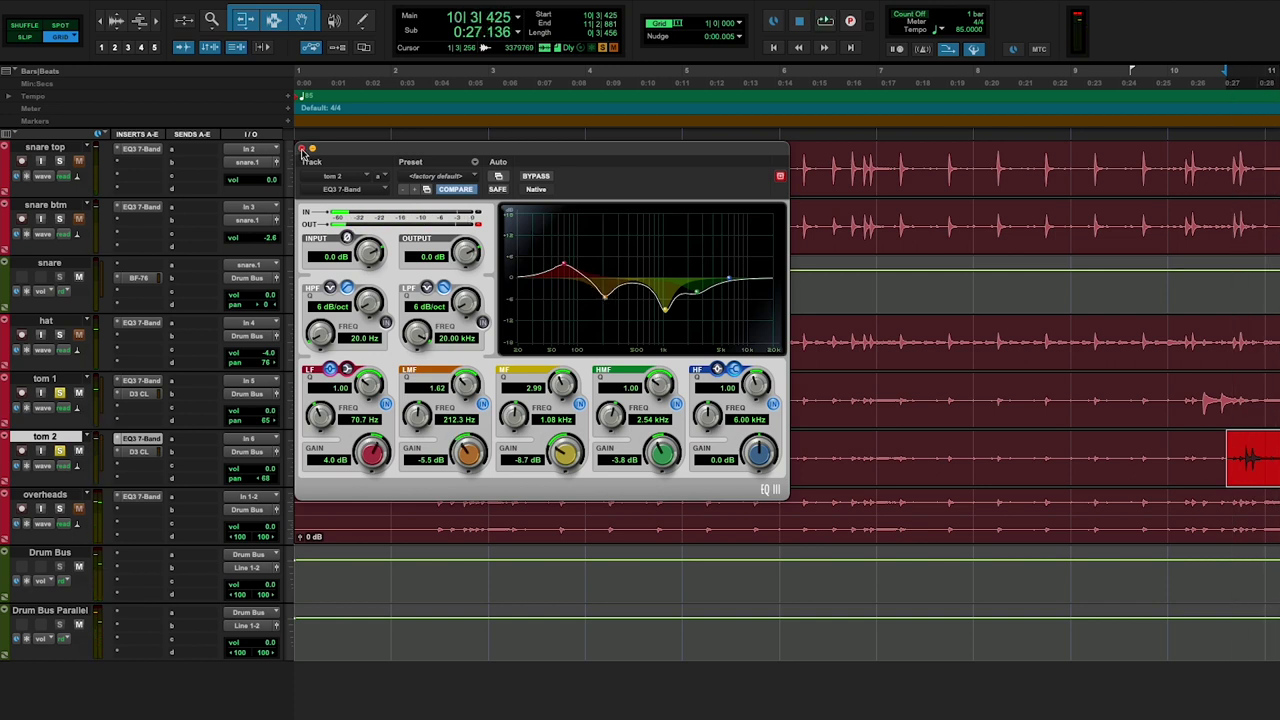
pyautogui.click(302, 149)
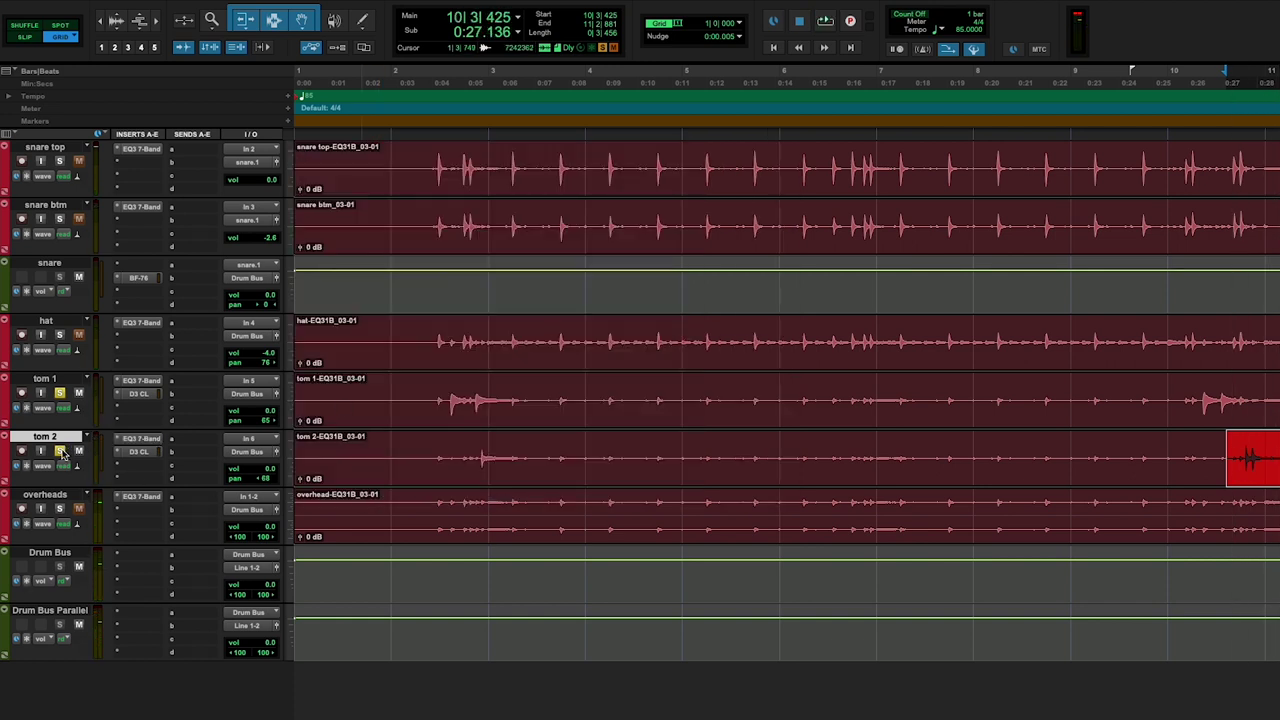
# Insert a multichannel Dyn3 Compressor/Limiter on the overheads track after its EQ
pyautogui.click(148, 516)
pyautogui.moveTo(190, 510)
pyautogui.moveTo(290, 526)
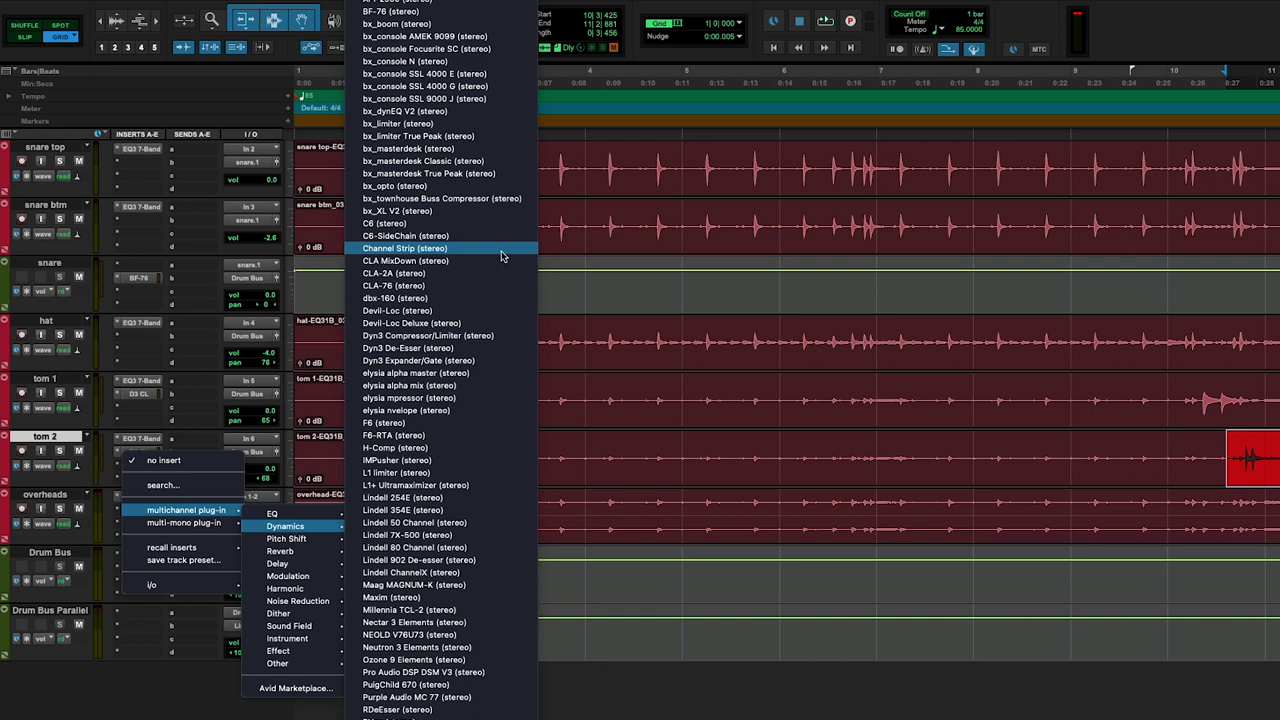
pyautogui.click(502, 339)
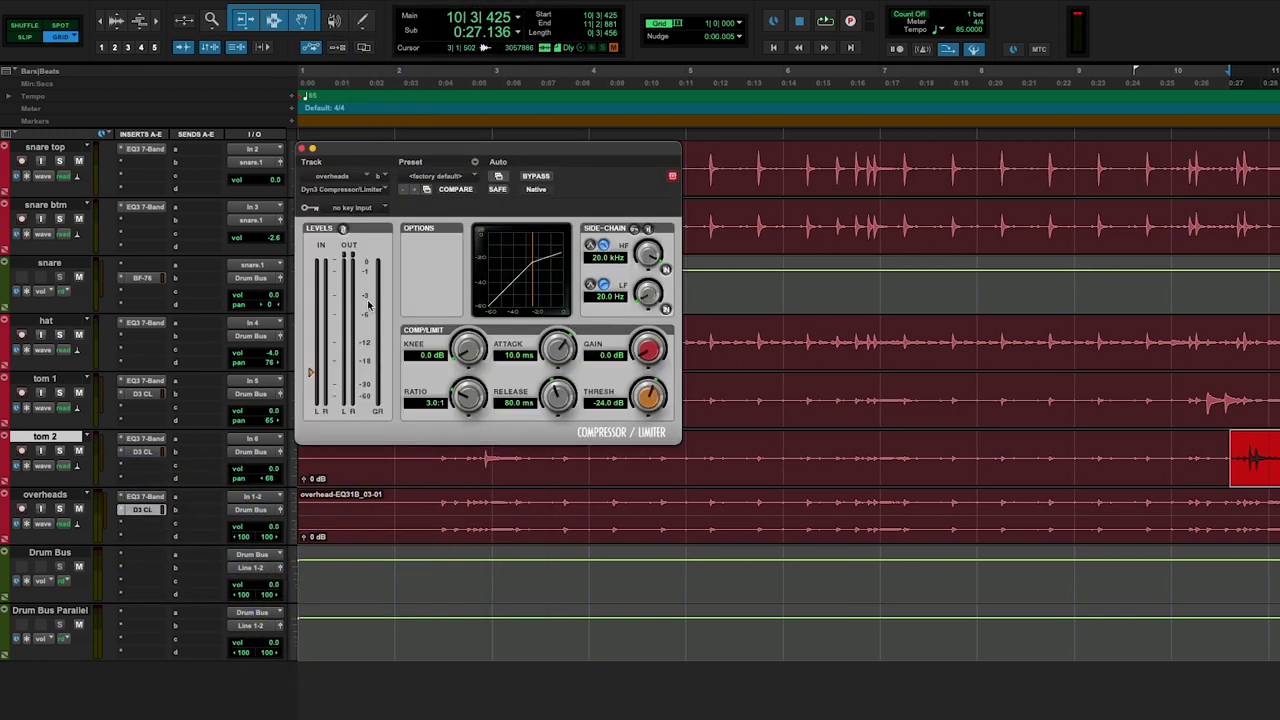
# Solo the overheads and play them from bar 3
pyautogui.click(480, 497)
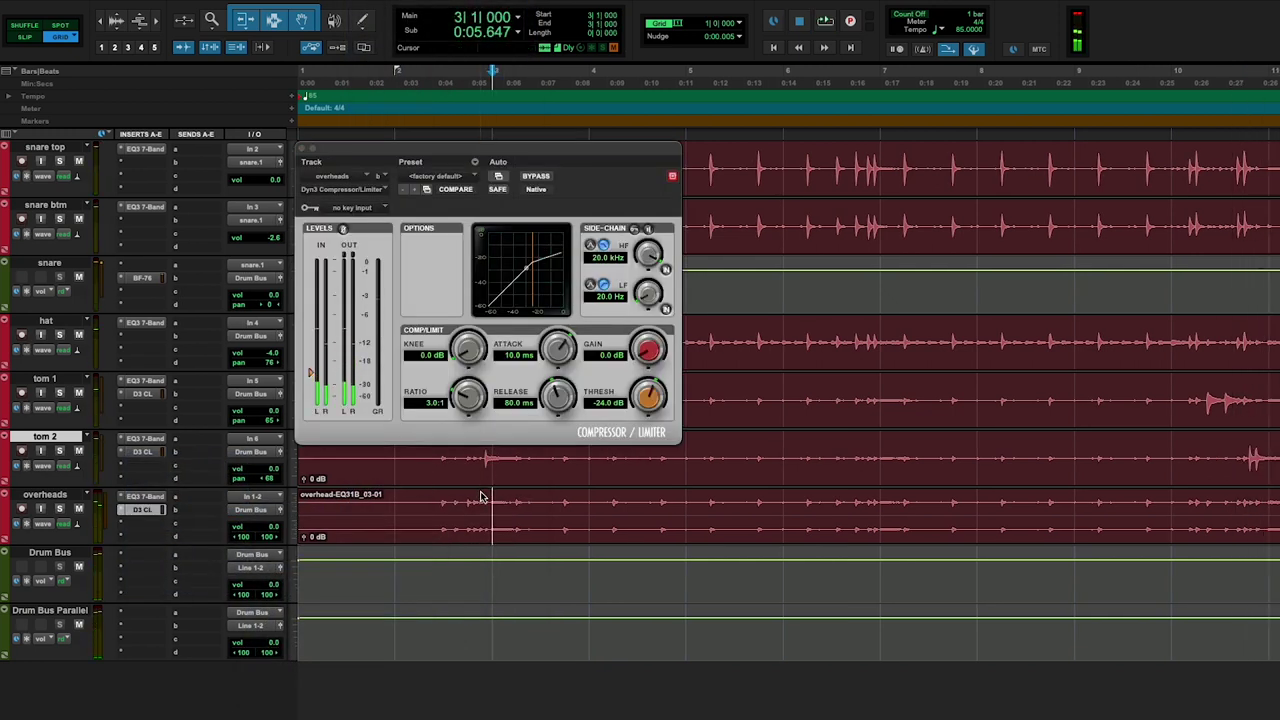
pyautogui.hotkey('shift', 's')
pyautogui.press('space')
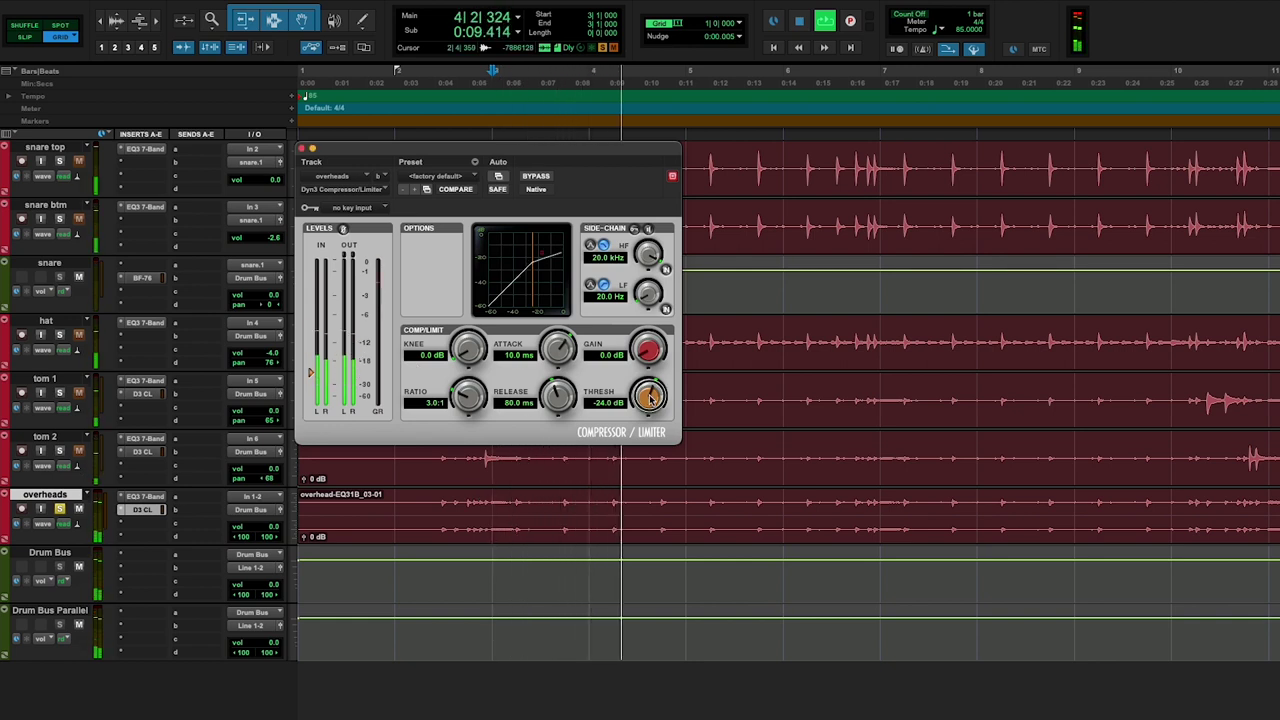
# Set the overheads compressor to knee 13.9 dB, ratio 2.4:1, attack 244.3 us, release 101.2 ms and threshold -31.8 dB
pyautogui.moveTo(648, 446); pyautogui.dragTo(650, 450)
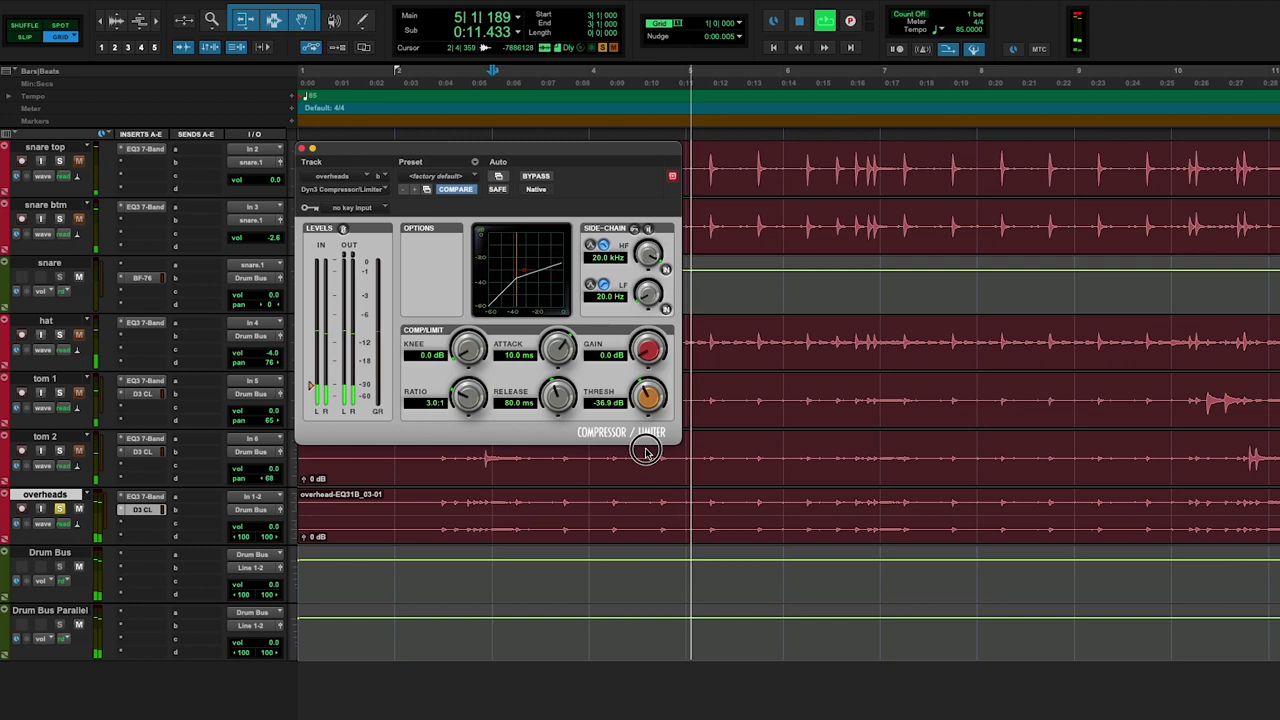
pyautogui.moveTo(561, 350); pyautogui.dragTo(565, 315)
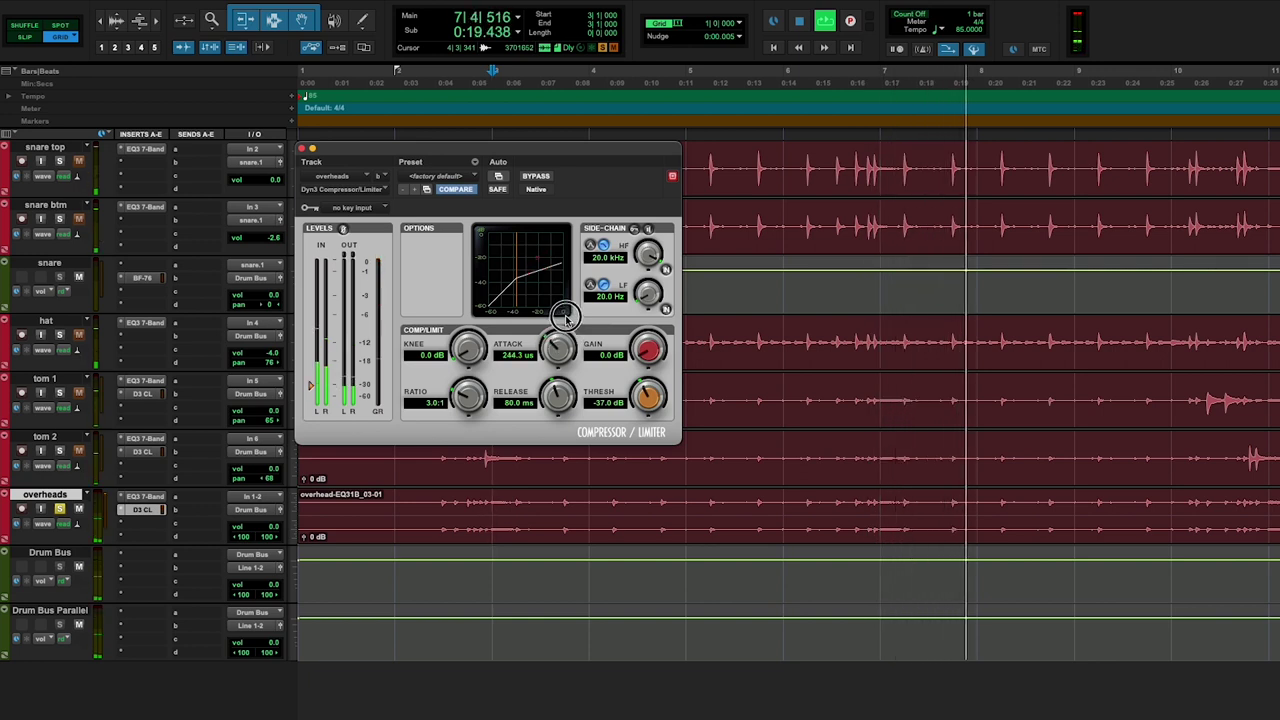
pyautogui.moveTo(563, 395); pyautogui.dragTo(561, 470)
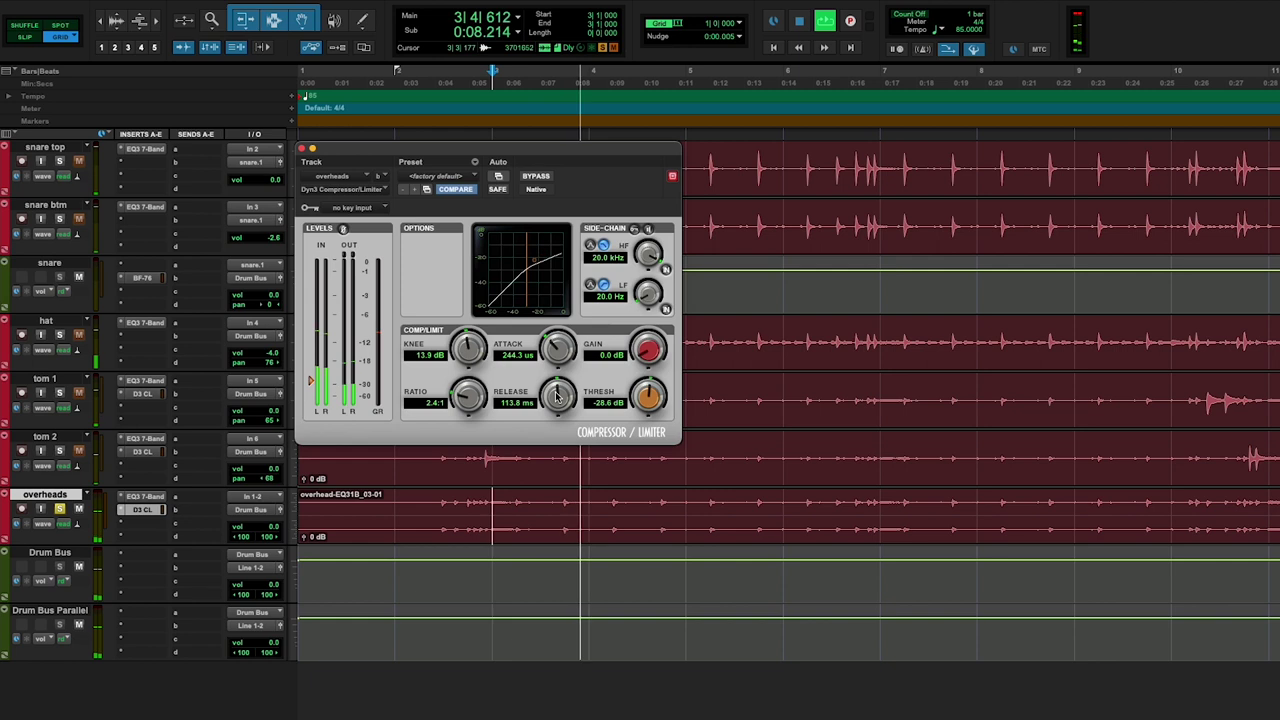
pyautogui.moveTo(557, 397); pyautogui.dragTo(557, 400)
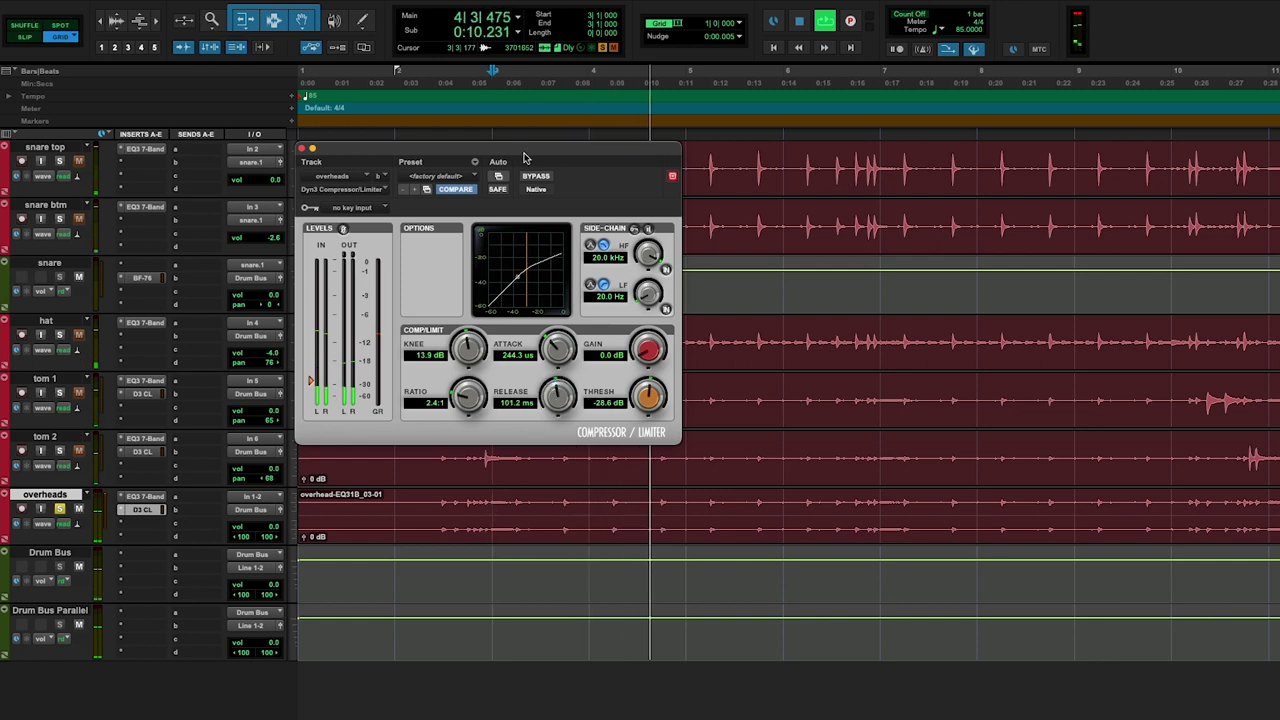
pyautogui.moveTo(648, 399); pyautogui.dragTo(648, 432)
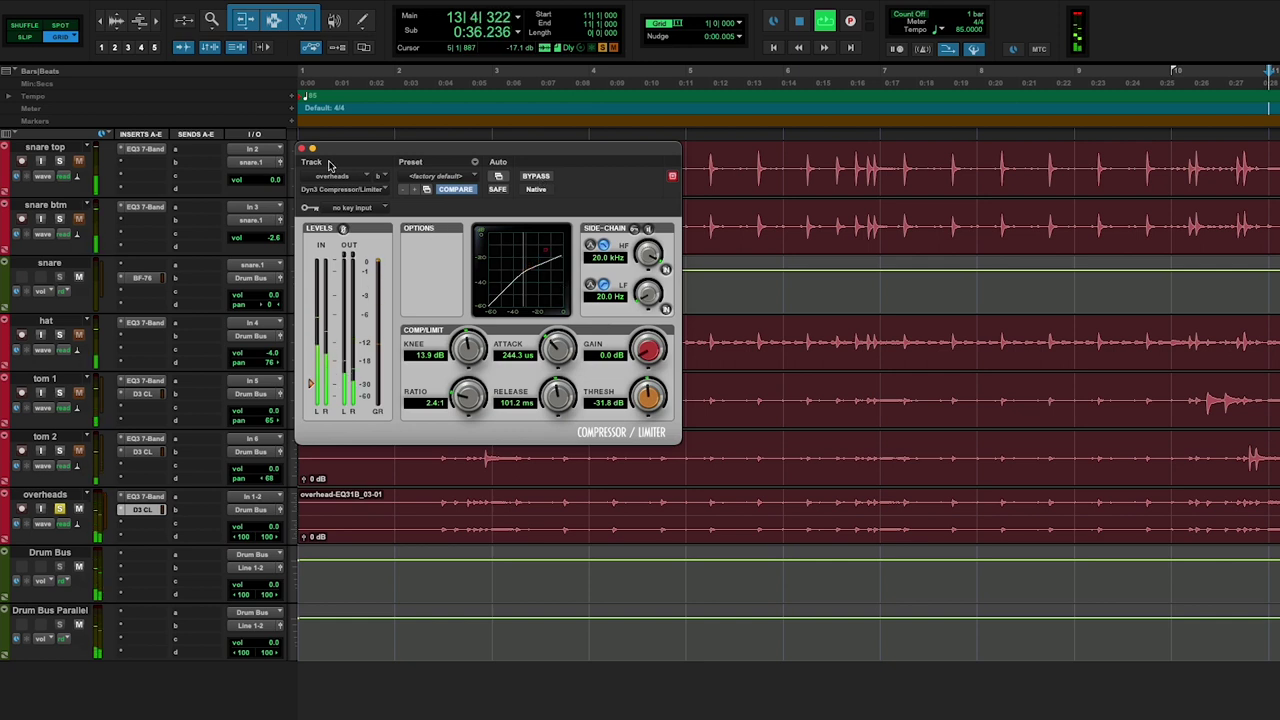
# Close the overheads compressor, take the overheads out of solo and play the full kit from bar 11
pyautogui.click(302, 149)
pyautogui.click(60, 509)
pyautogui.press('space')
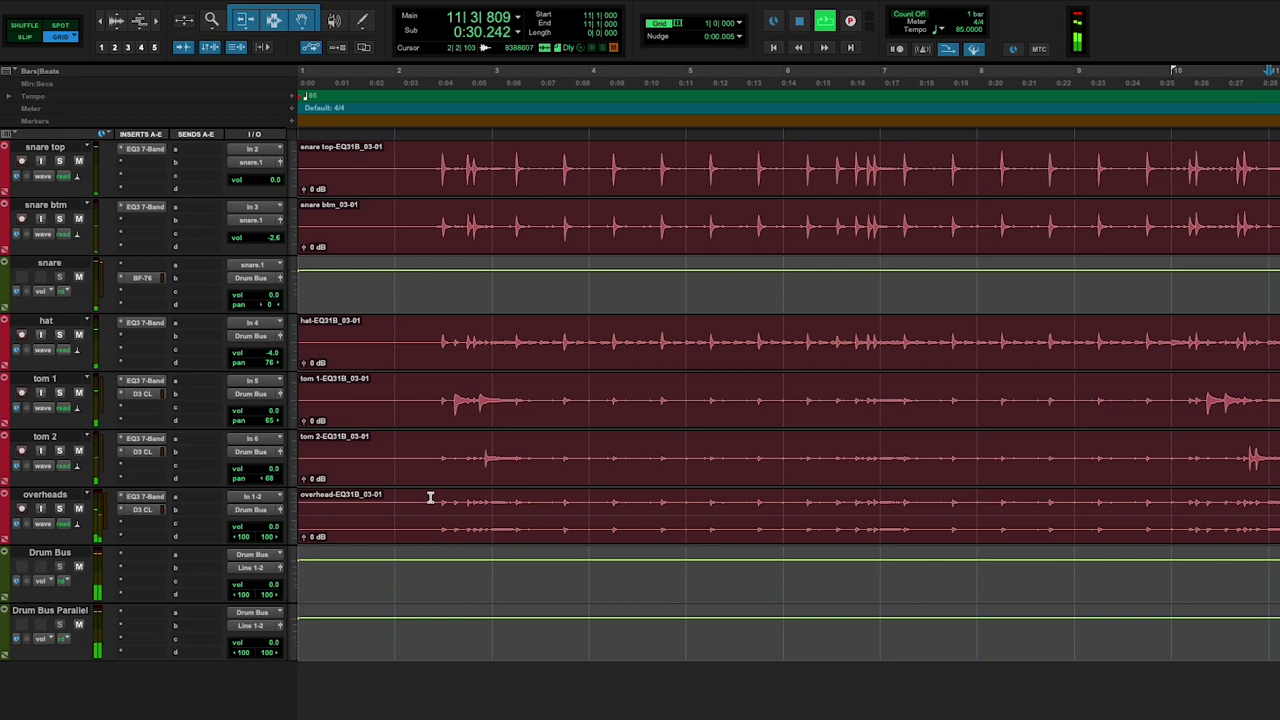
# Lower the kick track's volume to -4.9 dB against the full kit and stop playback
pyautogui.scroll(3, 430, 497)
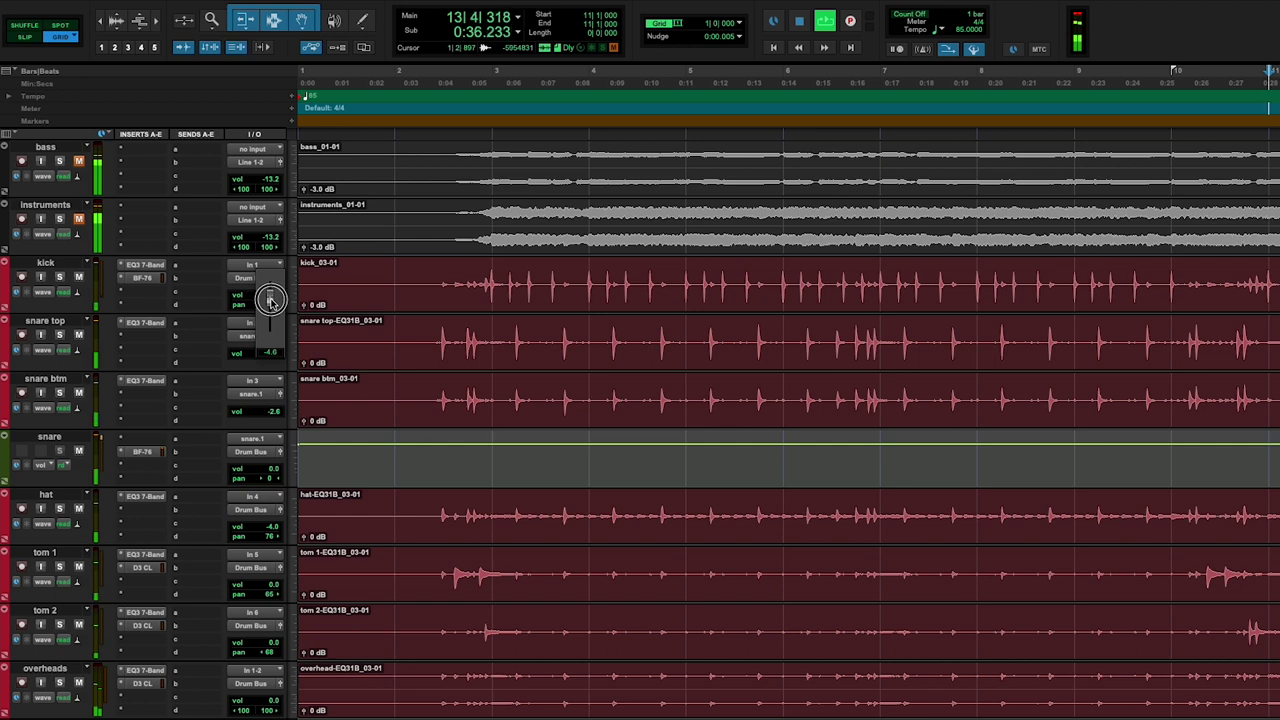
pyautogui.moveTo(270, 302); pyautogui.dragTo(268, 300)
pyautogui.scroll(-2, 420, 299)
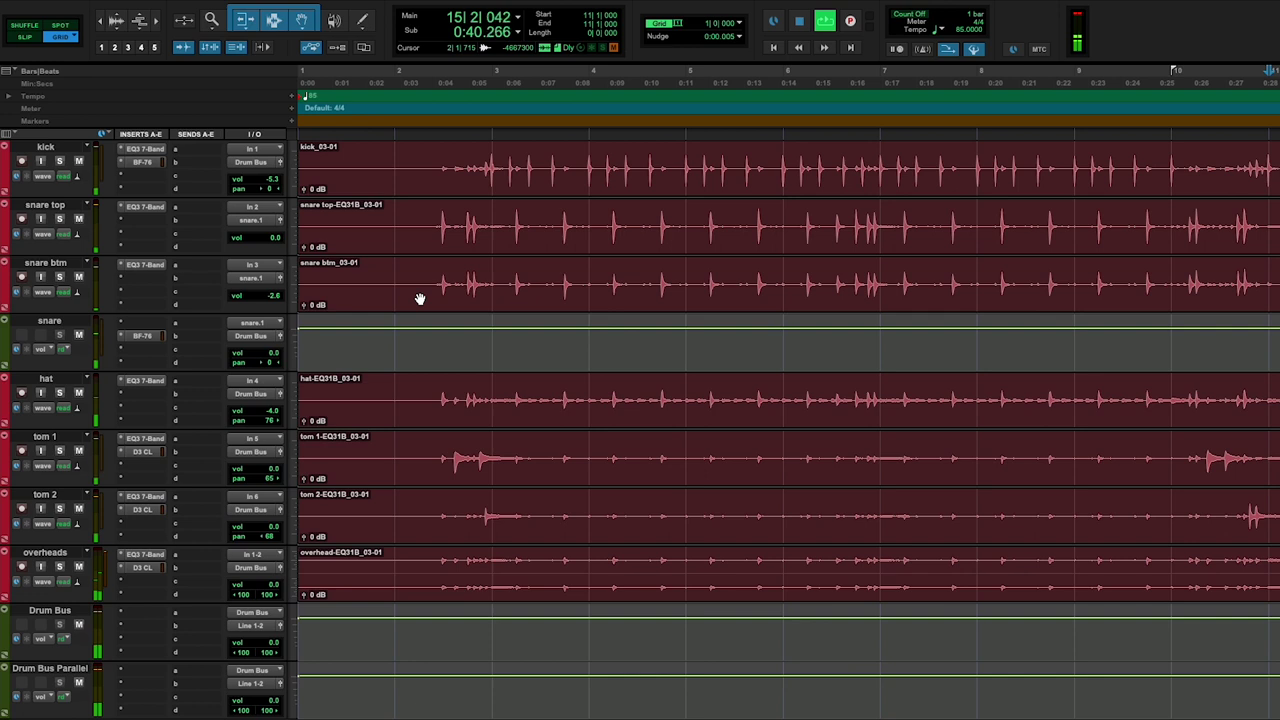
pyautogui.scroll(1, 414, 291)
pyautogui.press('space')
pyautogui.click(271, 238)
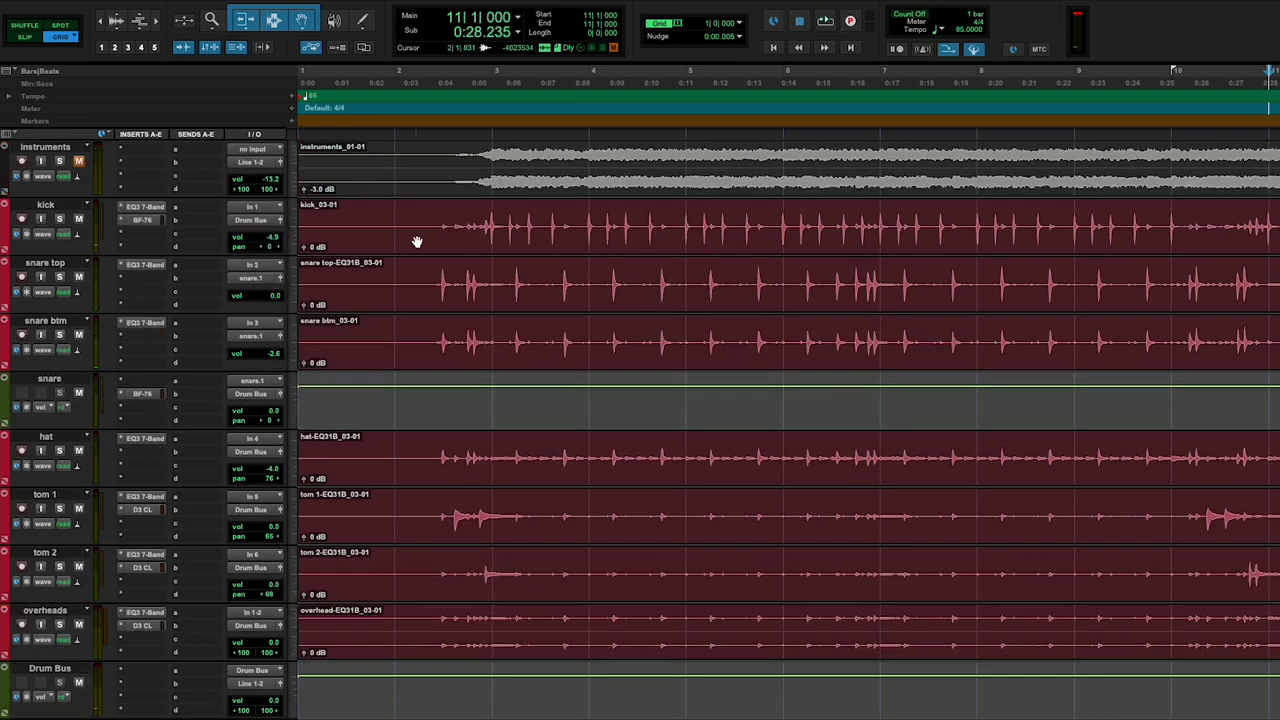
pyautogui.scroll(-2, 490, 266)
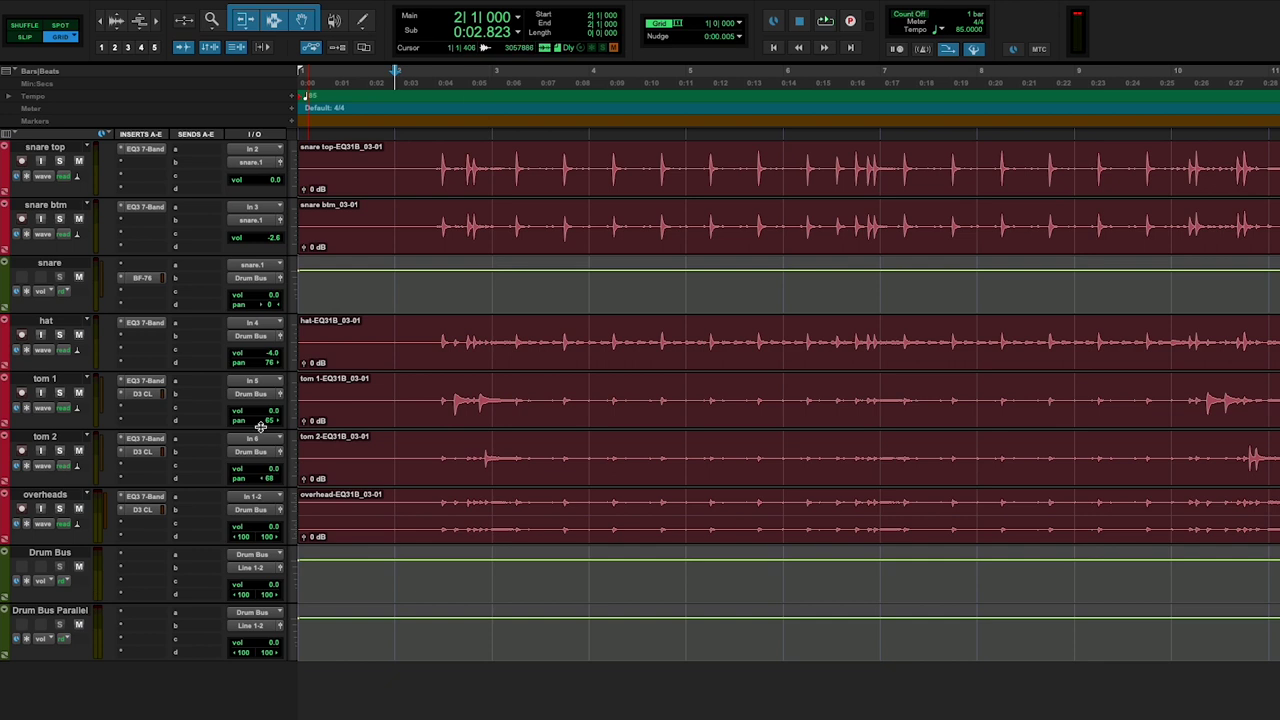
# Mute the Drum Bus Parallel track
pyautogui.press('r')
pyautogui.press('t')
pyautogui.click(150, 558)
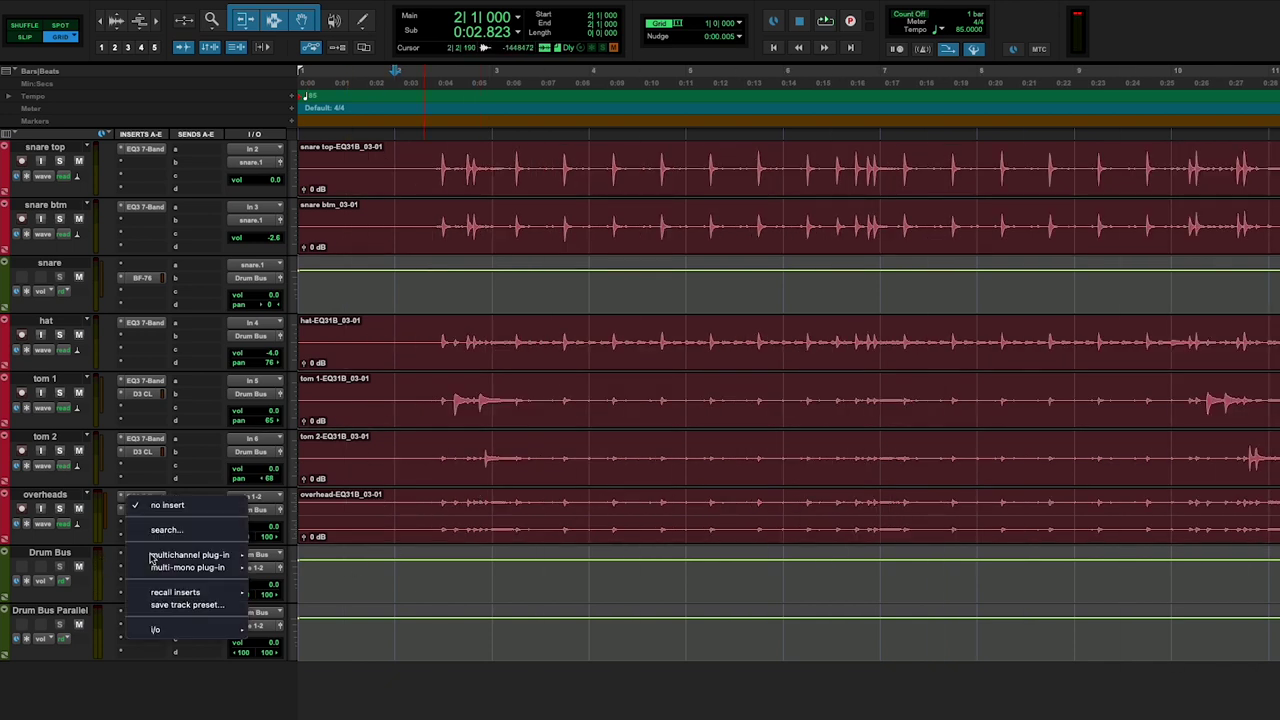
pyautogui.click(55, 600)
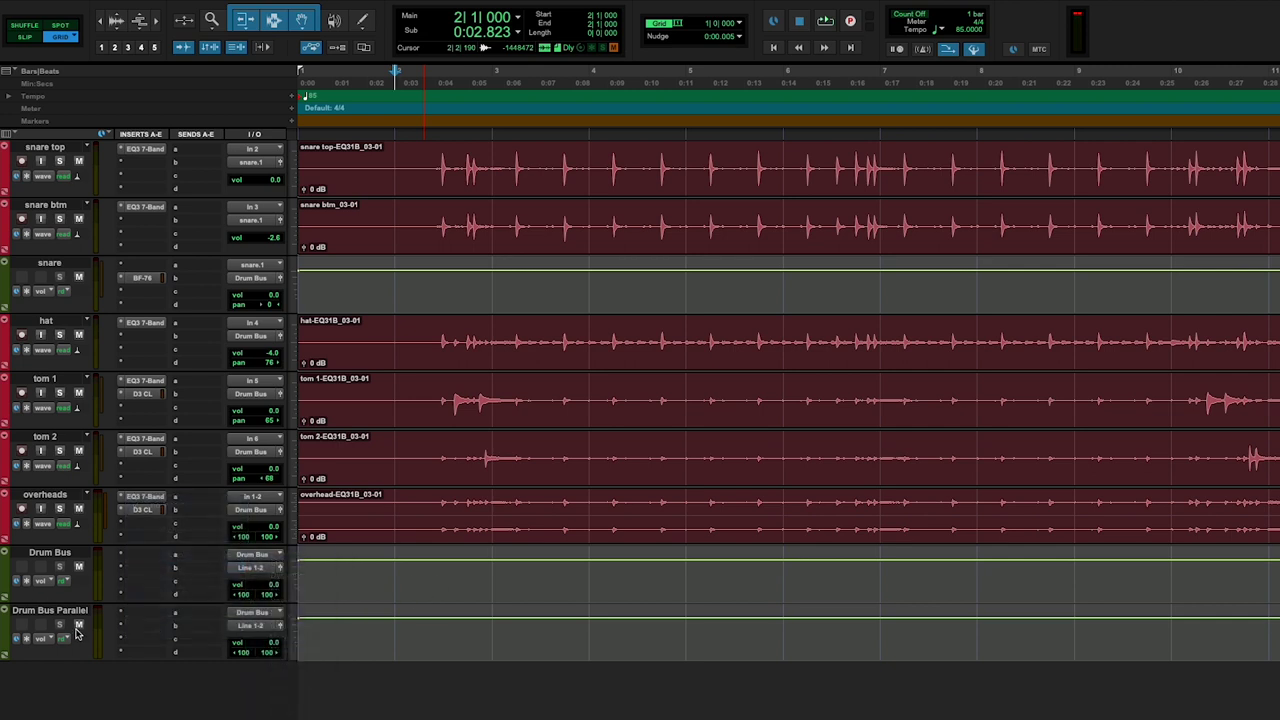
pyautogui.click(78, 625)
# Insert a stereo Dyn3 Compressor/Limiter on the Drum Bus and play the kit from bar 2
pyautogui.click(140, 611)
pyautogui.moveTo(190, 555)
pyautogui.moveTo(315, 577)
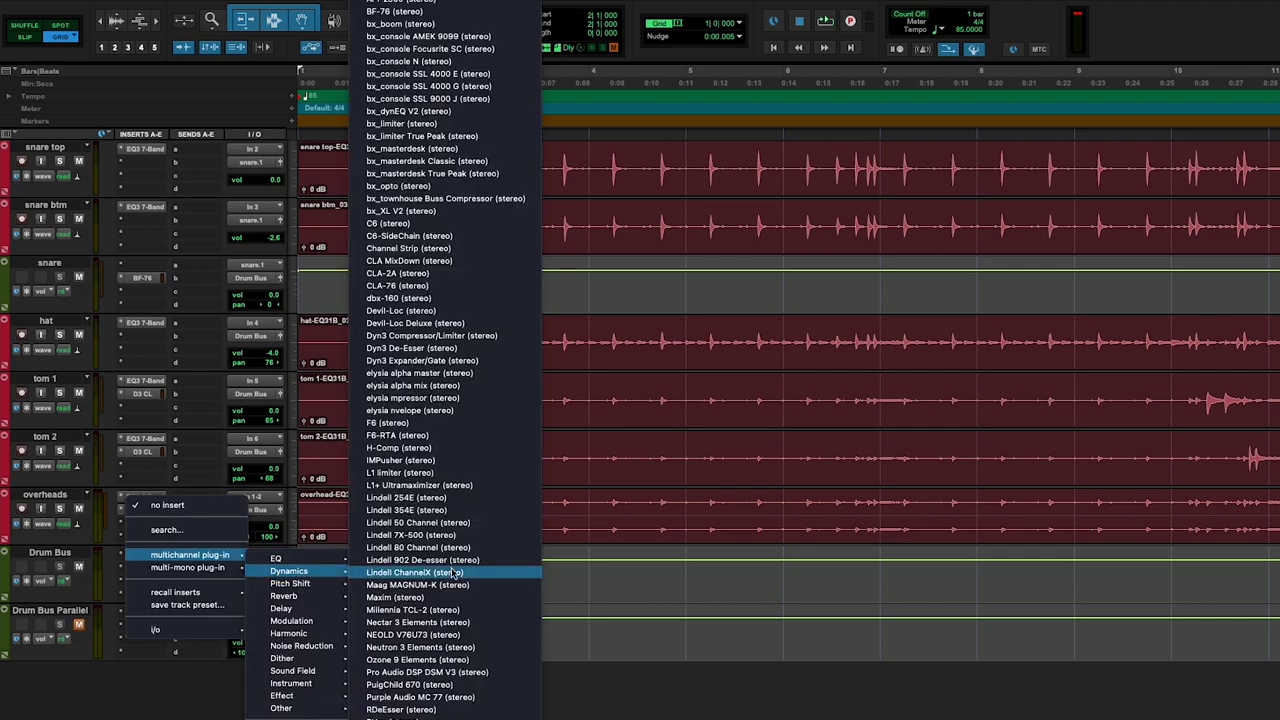
pyautogui.scroll(-8, 460, 545)
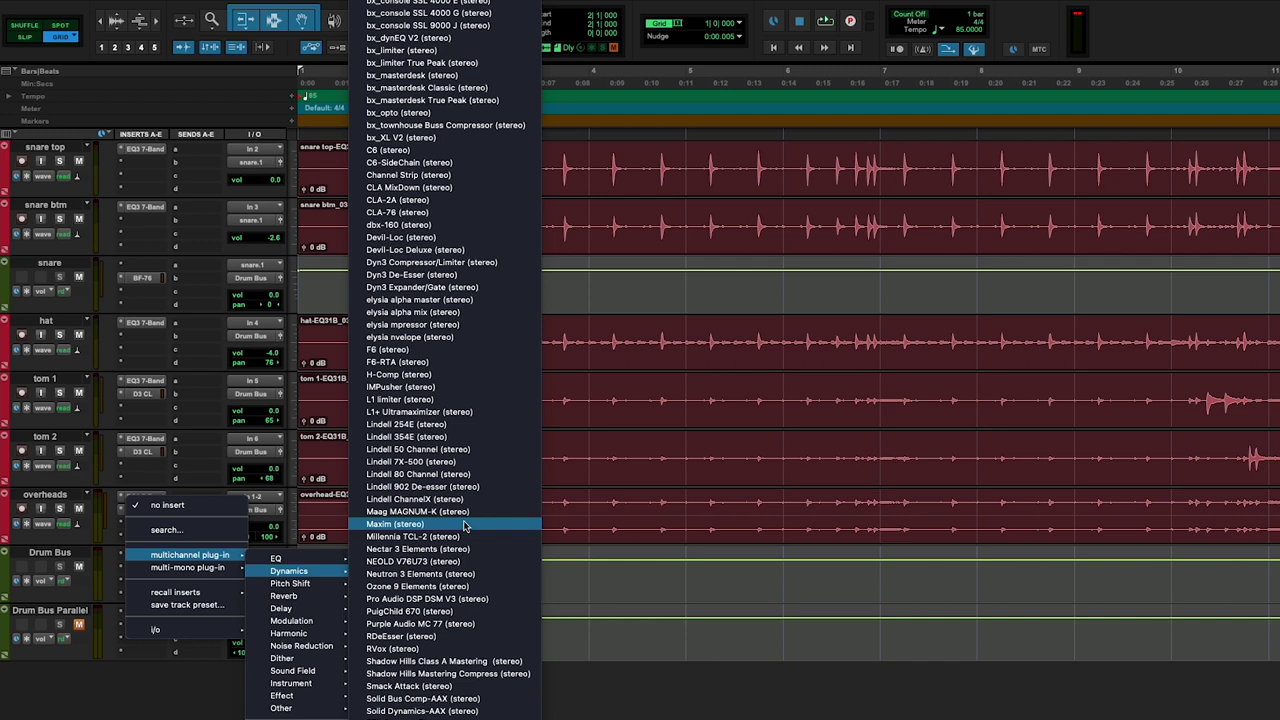
pyautogui.scroll(-1, 464, 525)
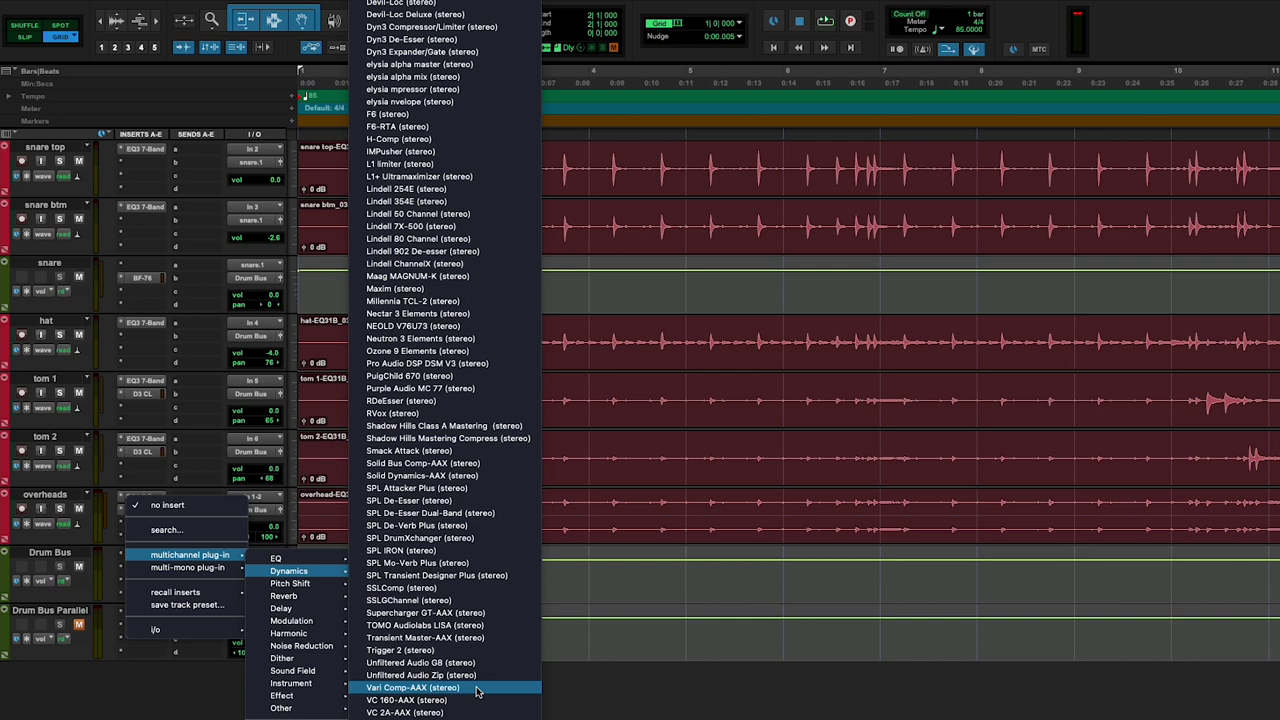
pyautogui.scroll(9, 476, 690)
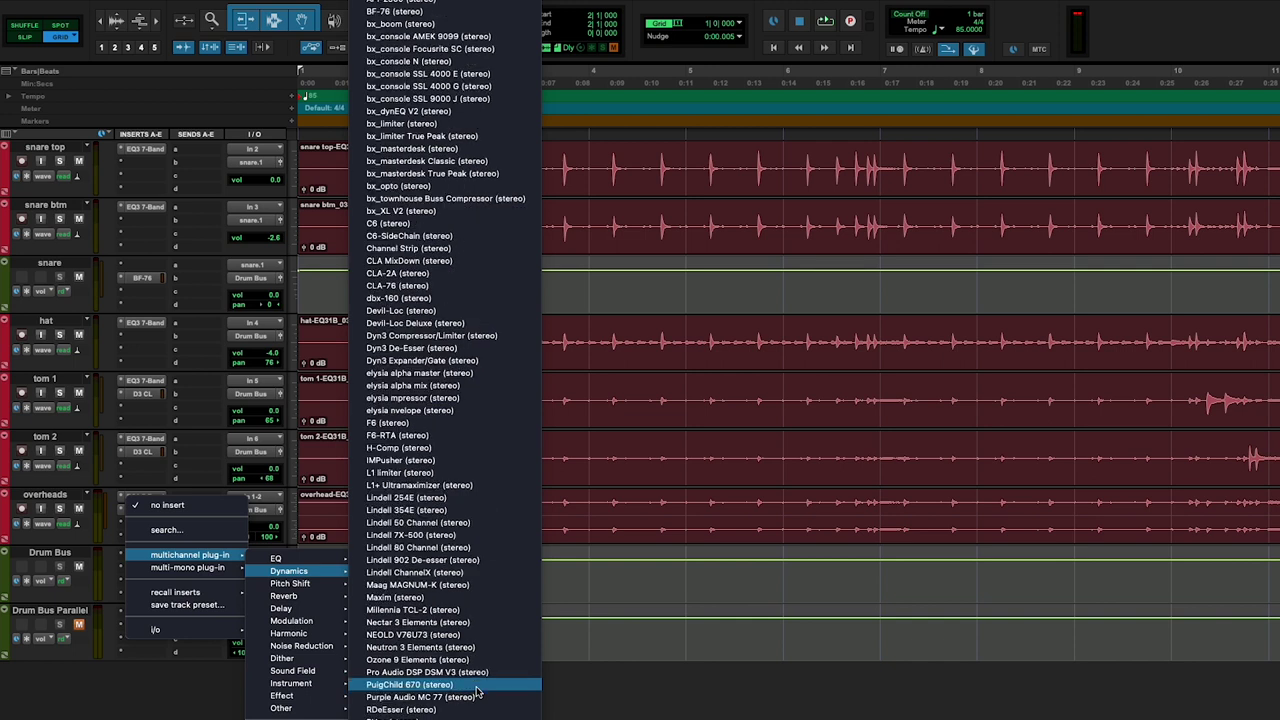
pyautogui.click(492, 336)
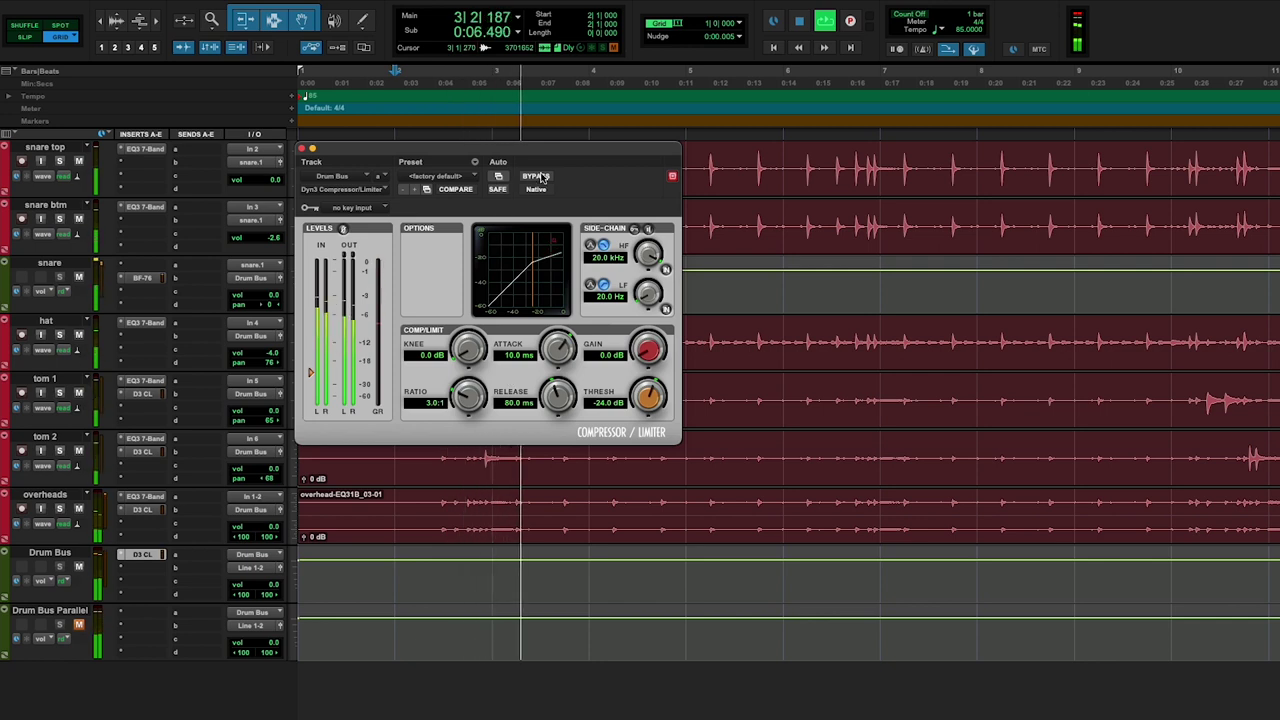
# Try the Drum Bus compressor with attack 300.0 ms and threshold -31.8 dB, comparing the sound with the compressor bypassed
pyautogui.moveTo(558, 348); pyautogui.dragTo(560, 290)
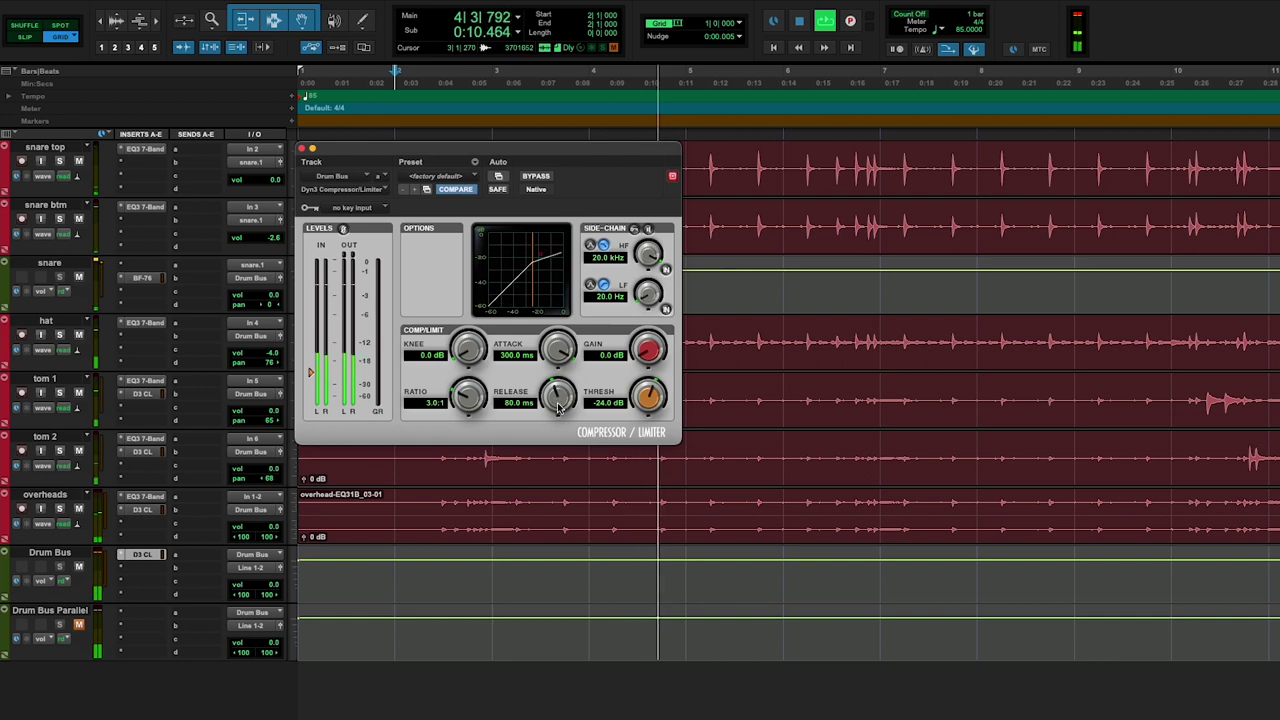
pyautogui.moveTo(650, 400)
pyautogui.mouseDown()
pyautogui.moveTo(648, 435)
pyautogui.moveTo(655, 389)
pyautogui.mouseUp()
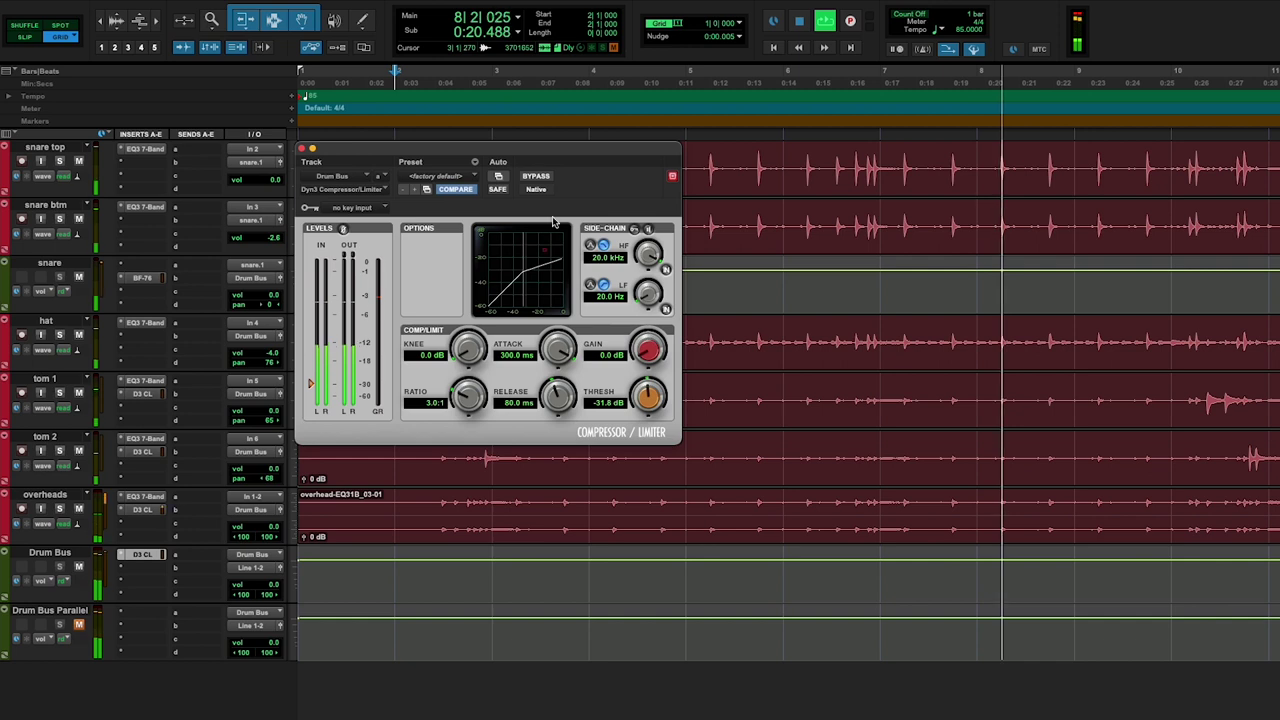
pyautogui.click(536, 177)
pyautogui.click(536, 177)
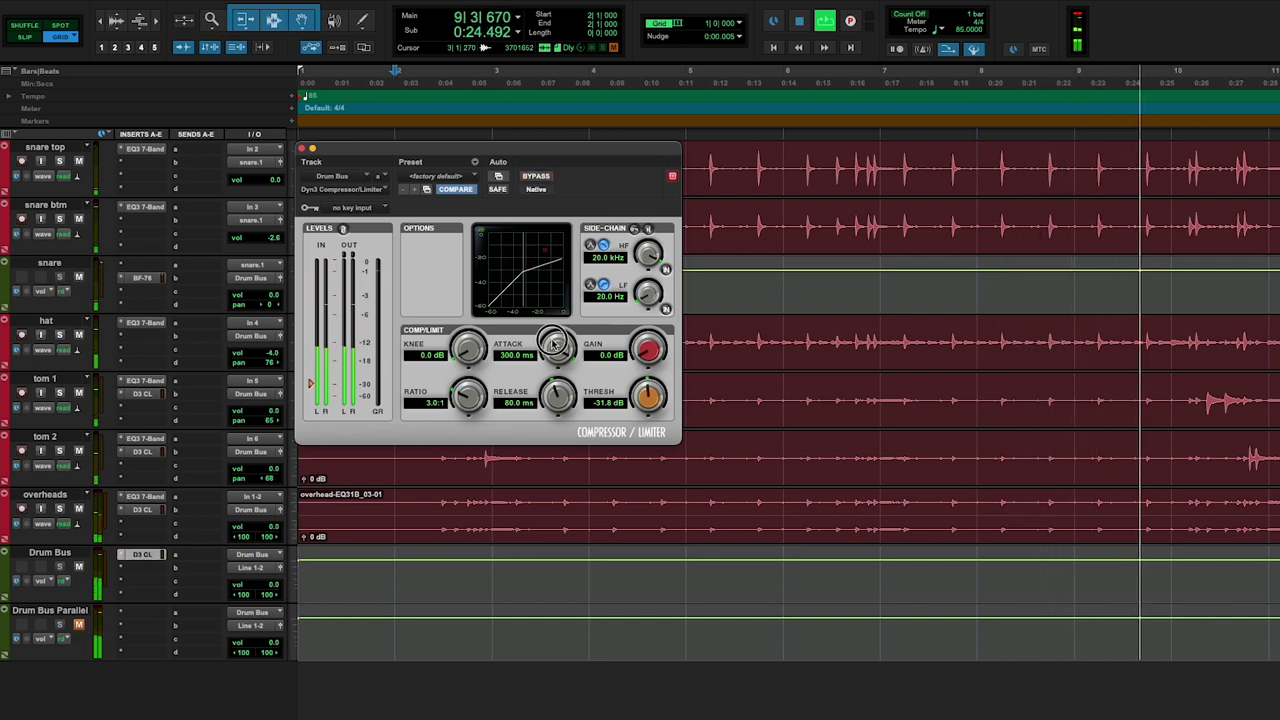
# Set the Drum Bus compressor to attack 10.5 ms, threshold -23.8 dB and ratio 2.0:1 during playback
pyautogui.moveTo(557, 349); pyautogui.dragTo(555, 388)
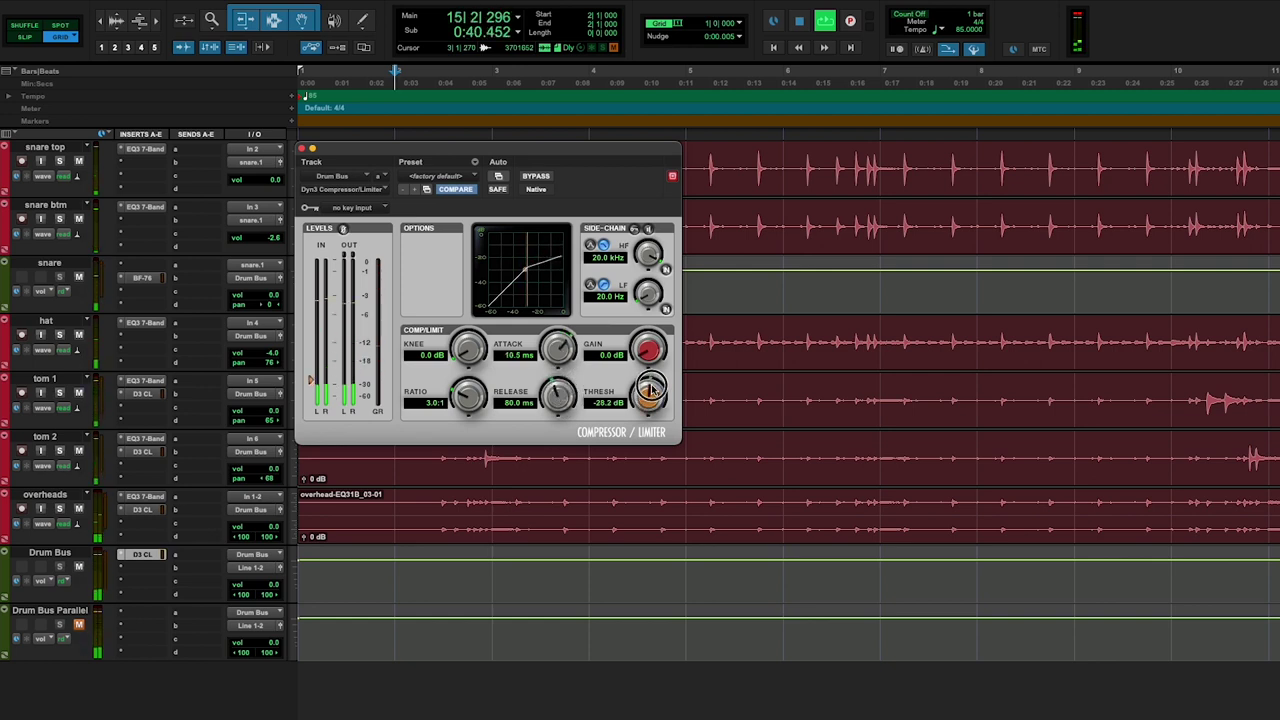
pyautogui.press('space')
pyautogui.moveTo(468, 399); pyautogui.dragTo(469, 426)
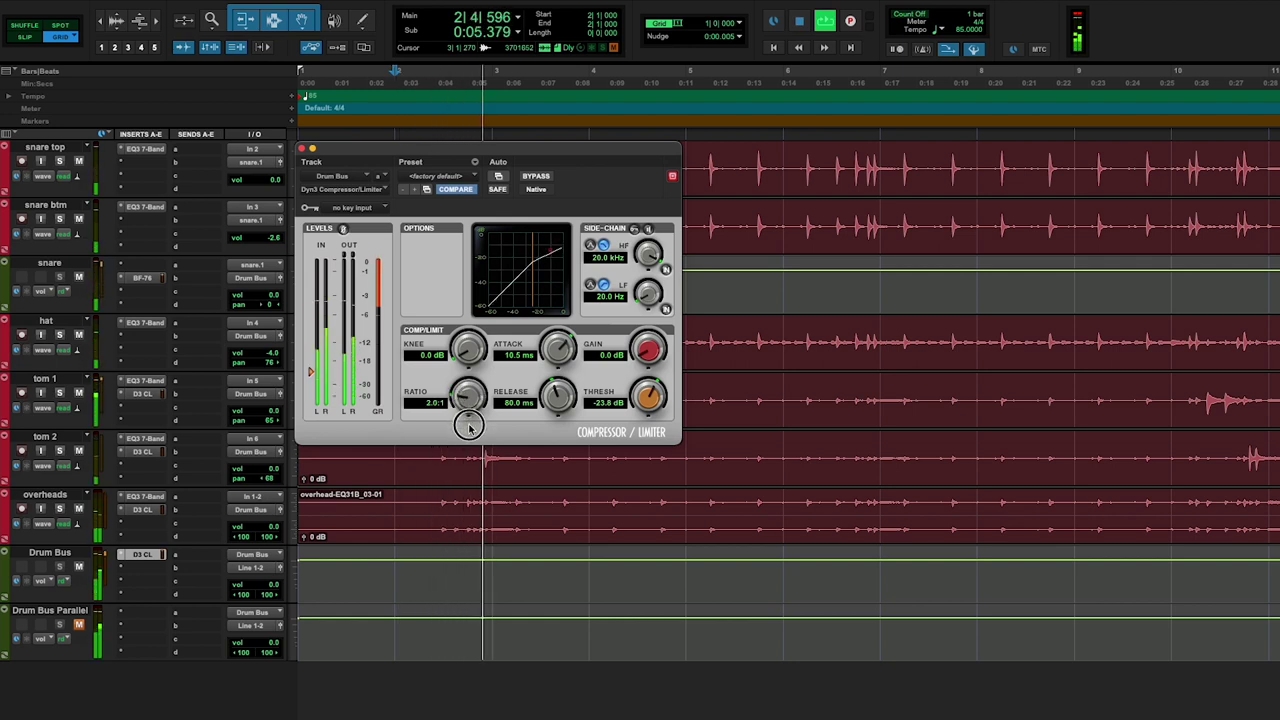
# Lower tom 1 and tom 2 to -2.0 dB and the hat to -5.4 dB, and check the overheads compressor
pyautogui.click(270, 415)
pyautogui.click(272, 470)
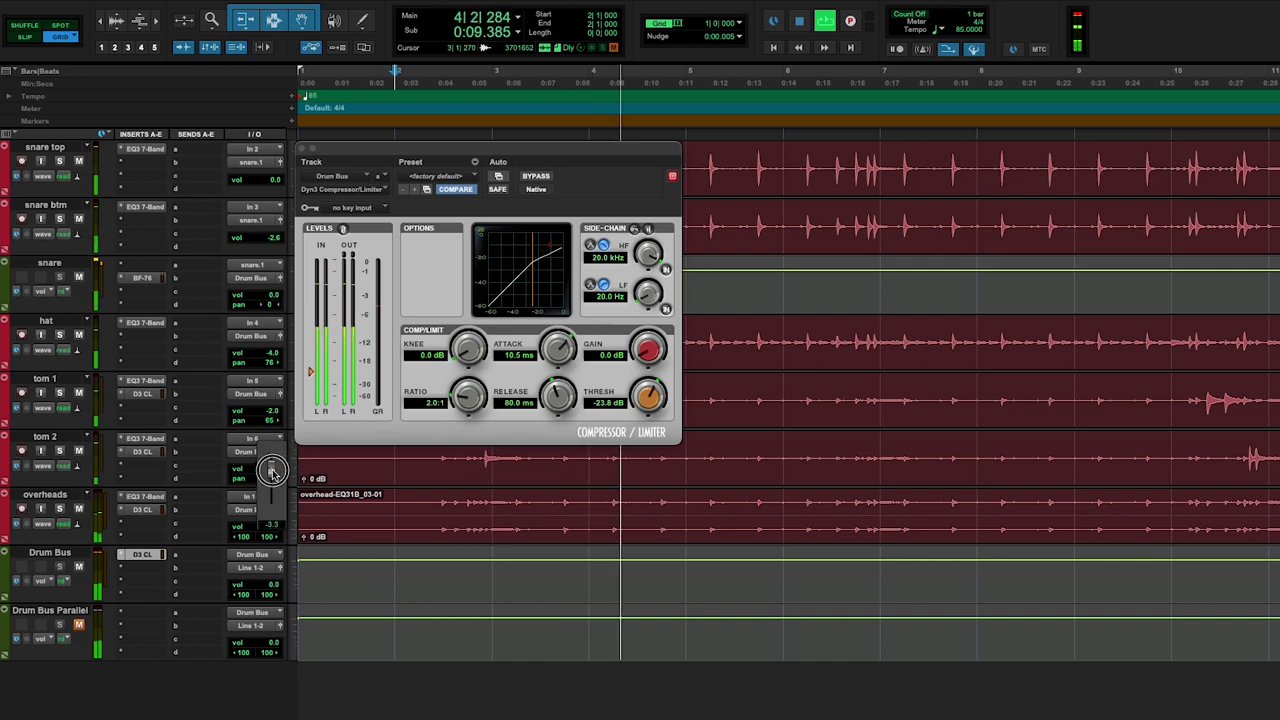
pyautogui.moveTo(272, 468); pyautogui.dragTo(272, 472)
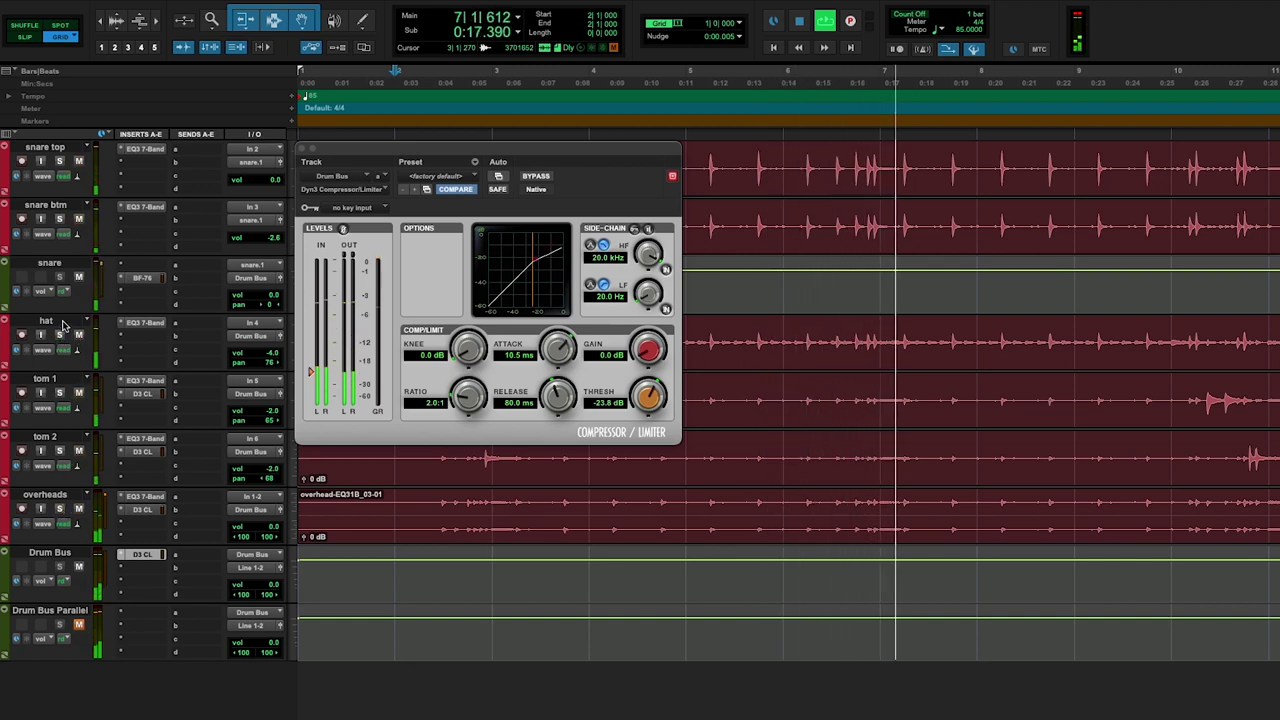
pyautogui.moveTo(265, 353); pyautogui.dragTo(263, 360)
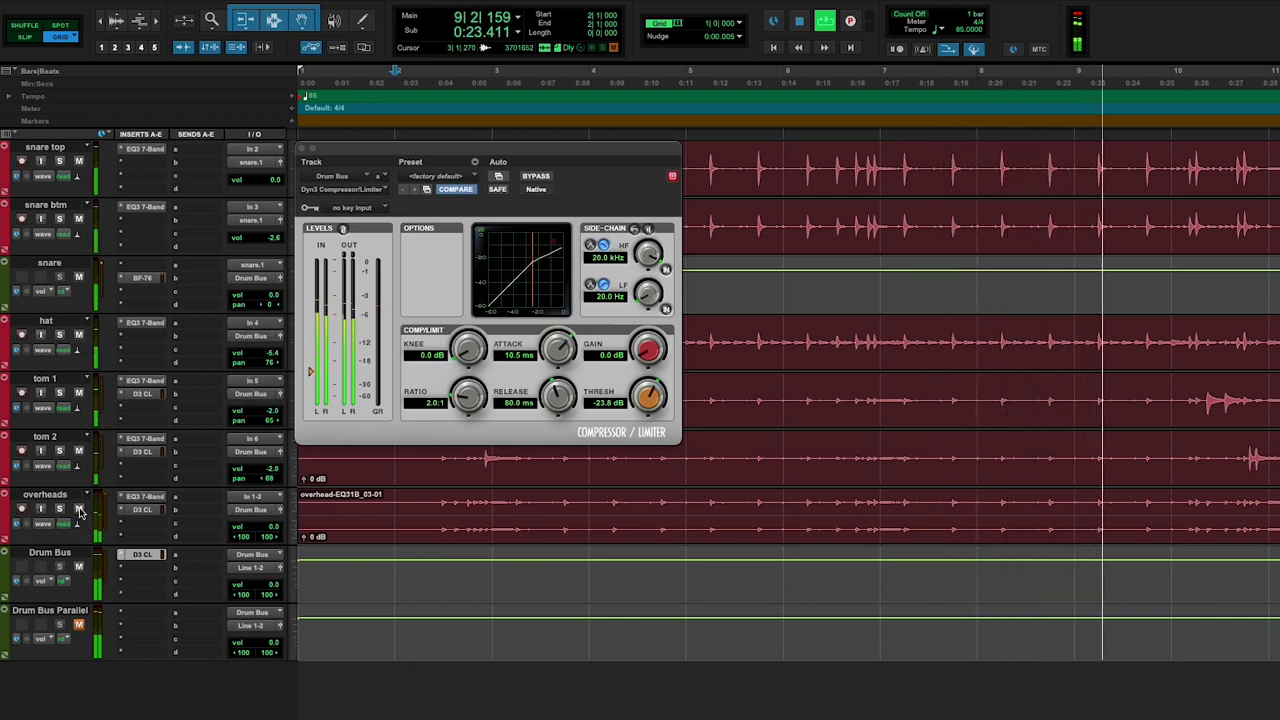
pyautogui.click(144, 510)
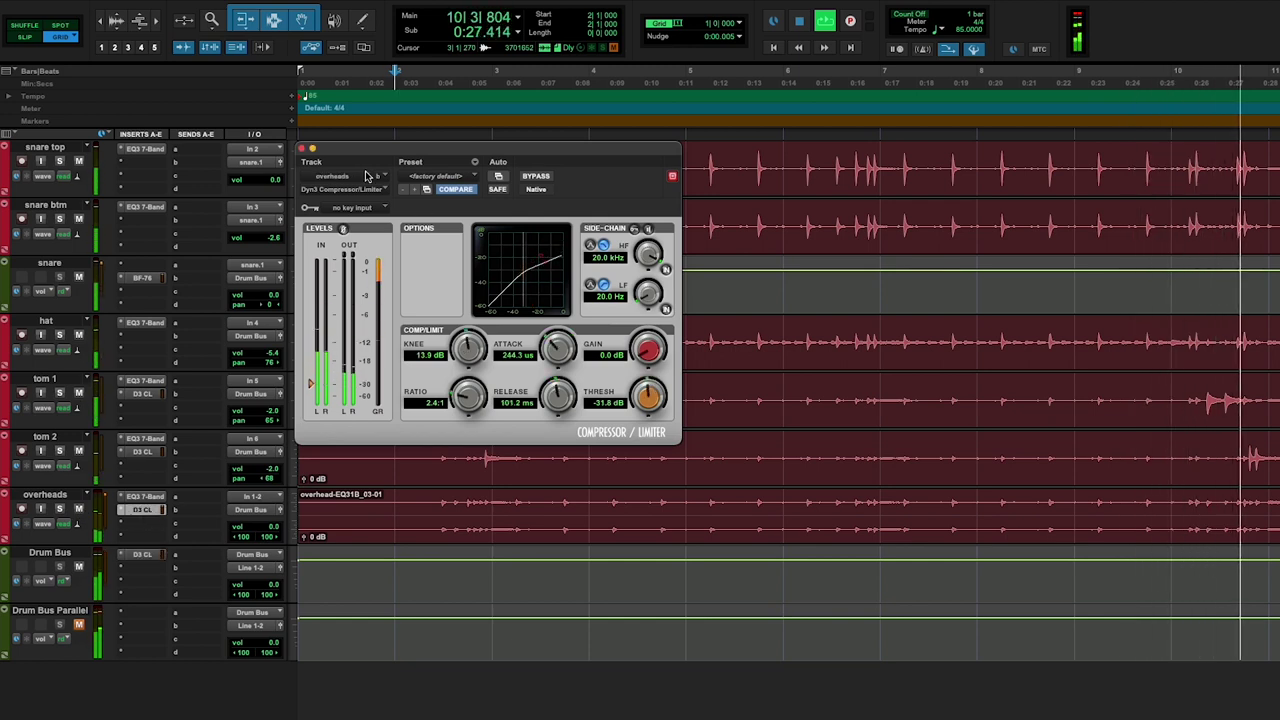
pyautogui.click(301, 148)
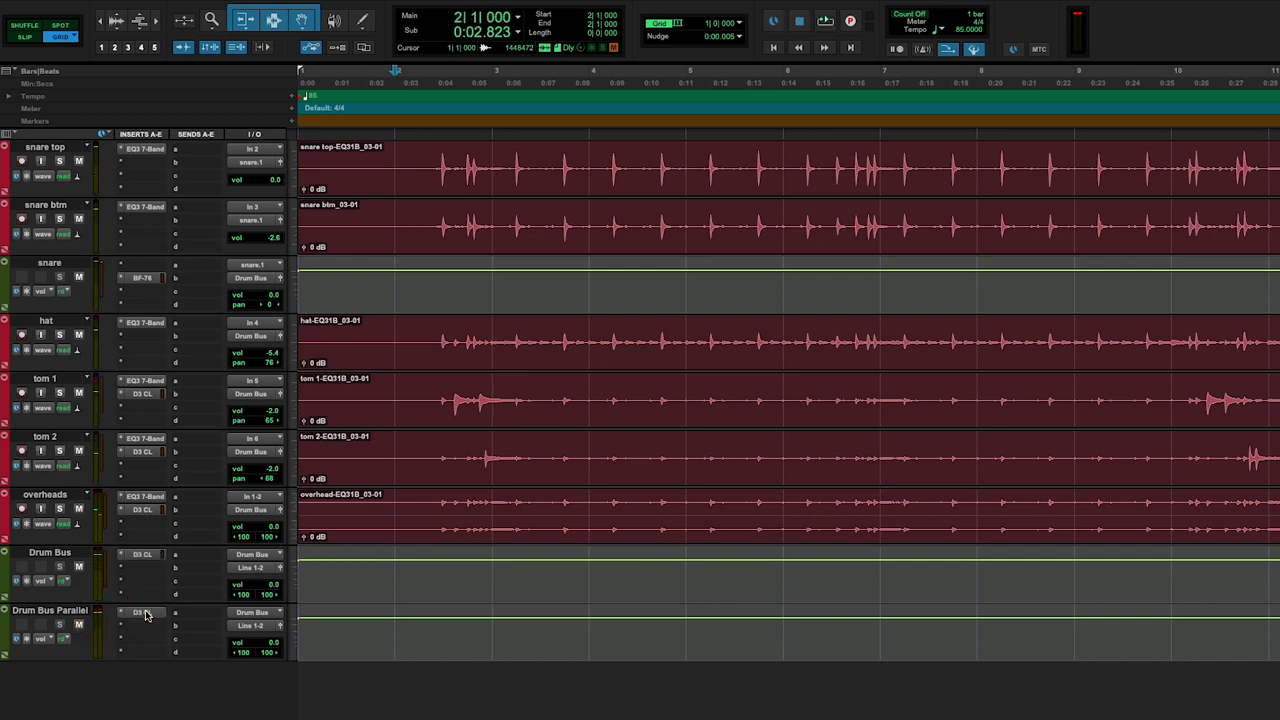
# Try a BF-76 in place of the Dyn3 compressor on Drum Bus Parallel and audition it from bar 2
pyautogui.click(141, 612)
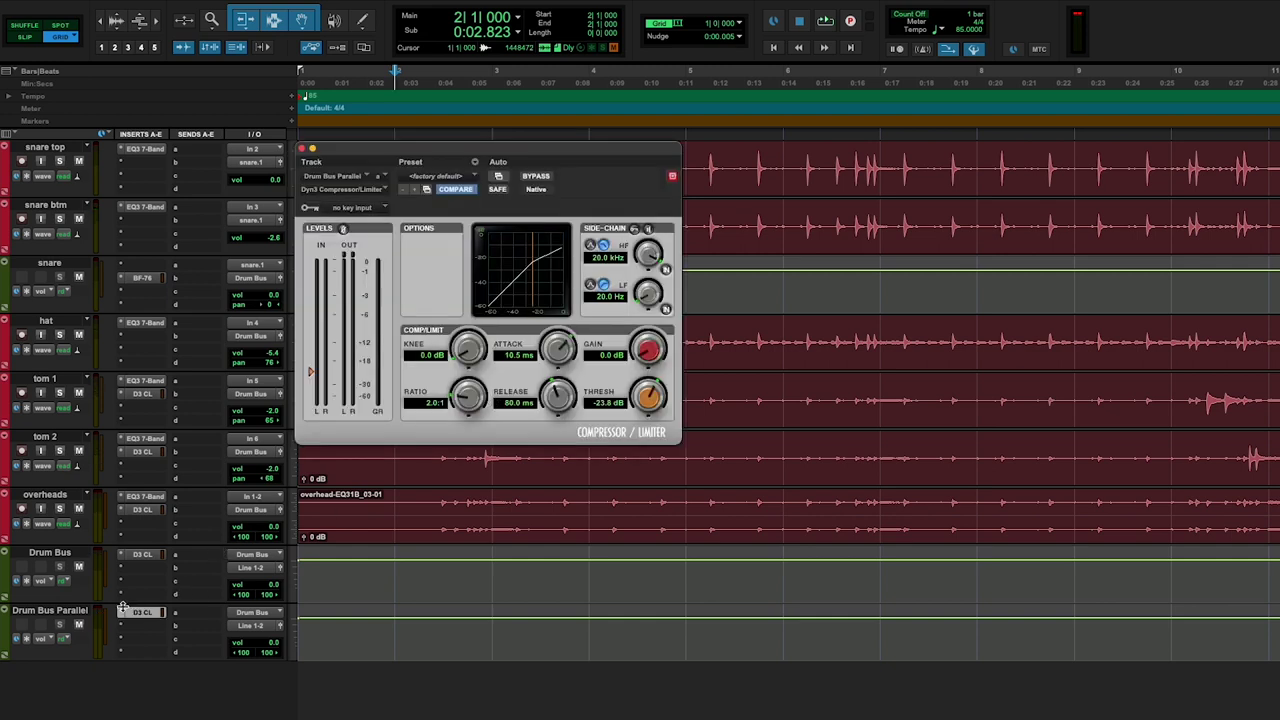
pyautogui.click(143, 612)
pyautogui.moveTo(294, 575)
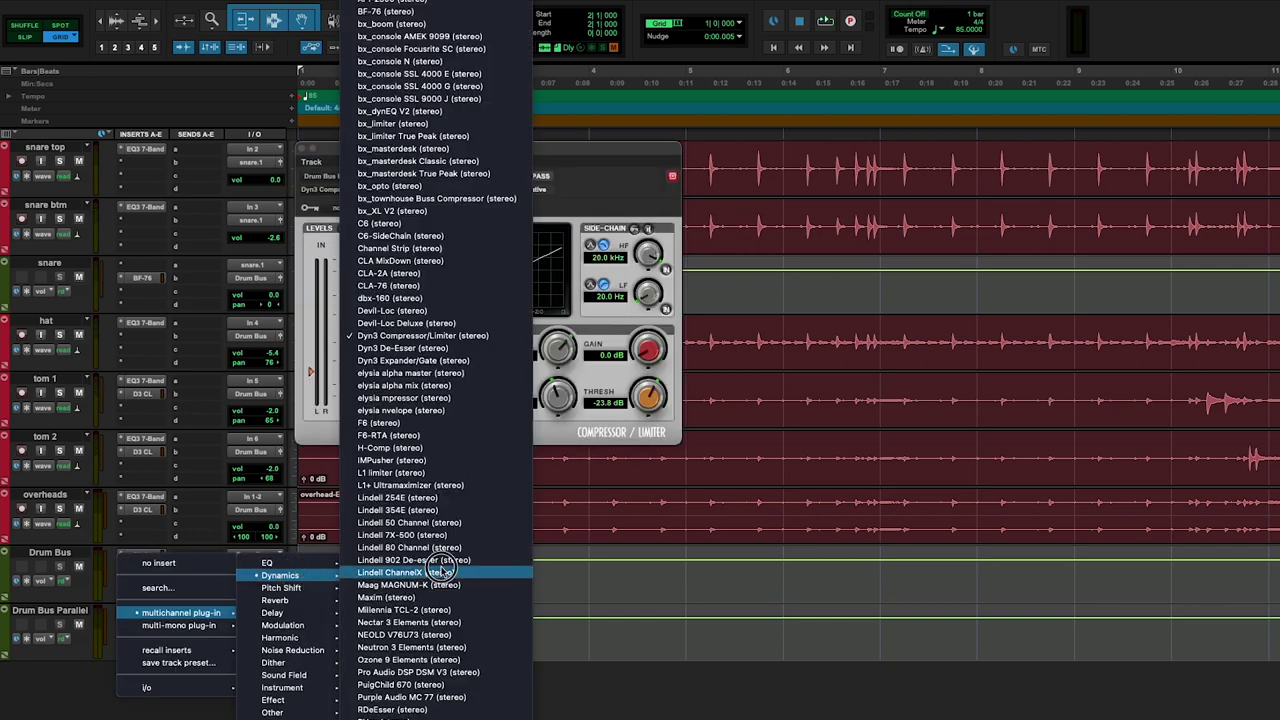
pyautogui.click(480, 11)
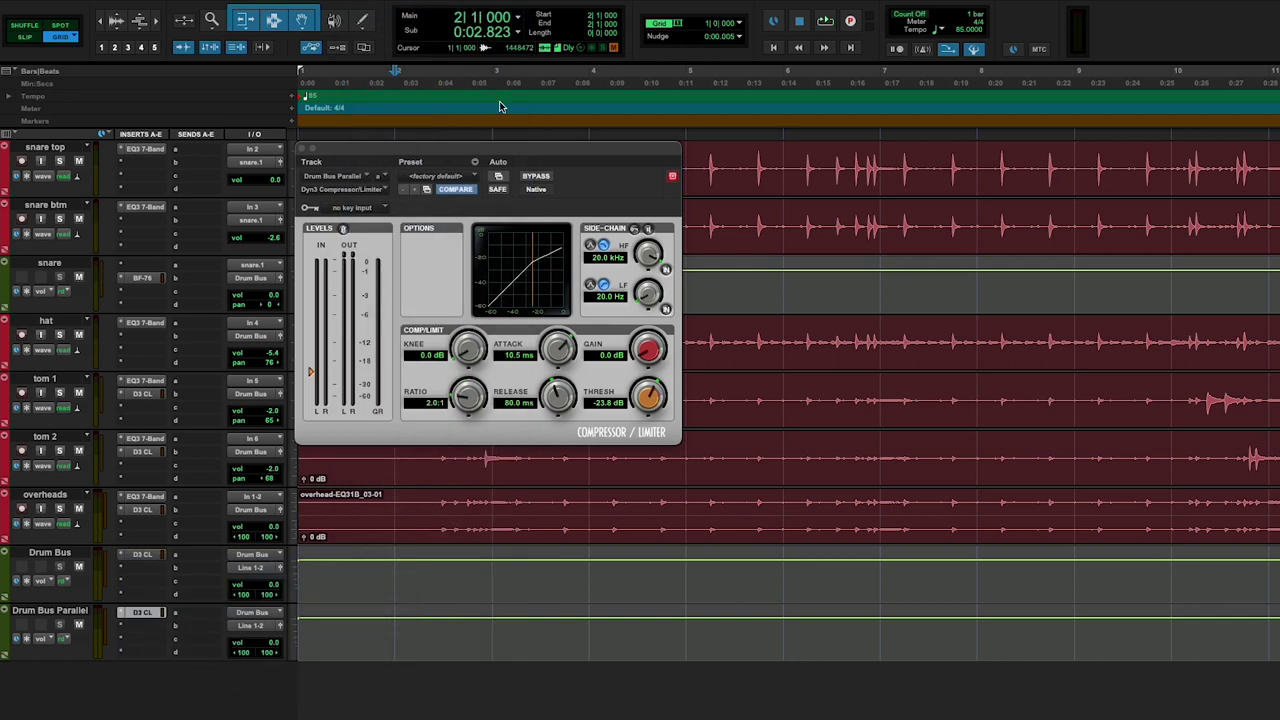
pyautogui.press('space')
pyautogui.click(555, 257)
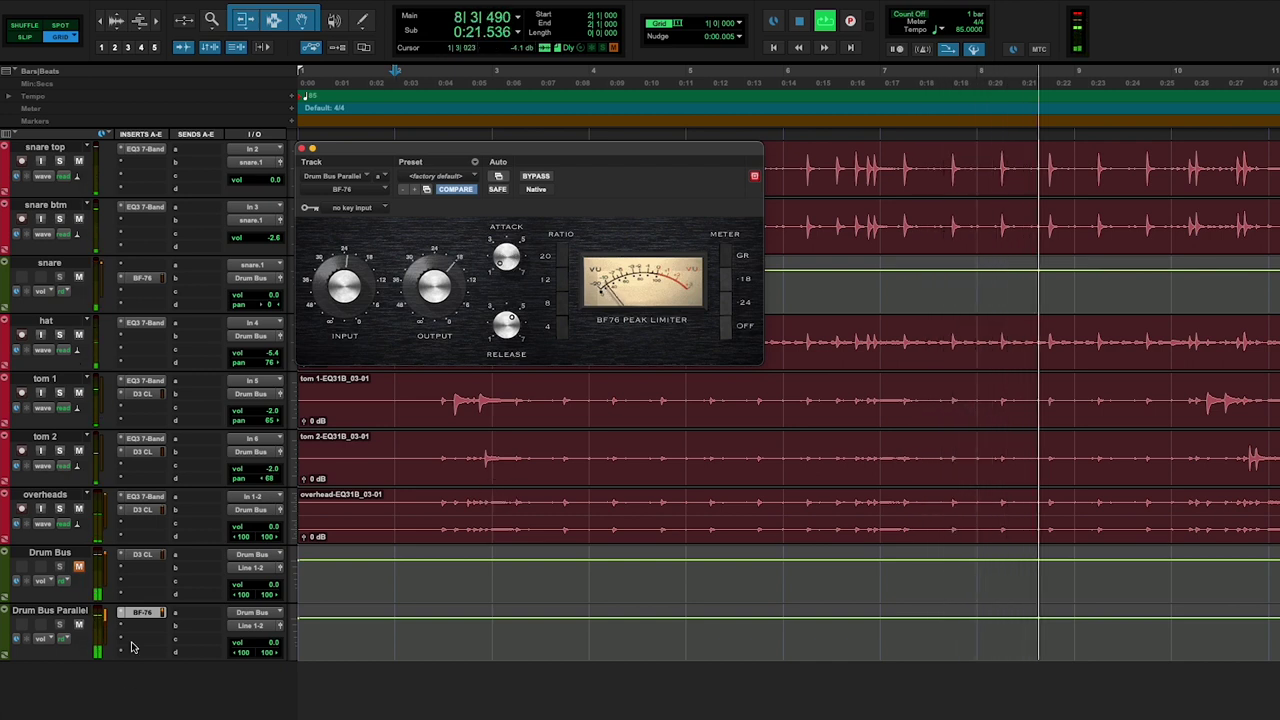
pyautogui.press('space')
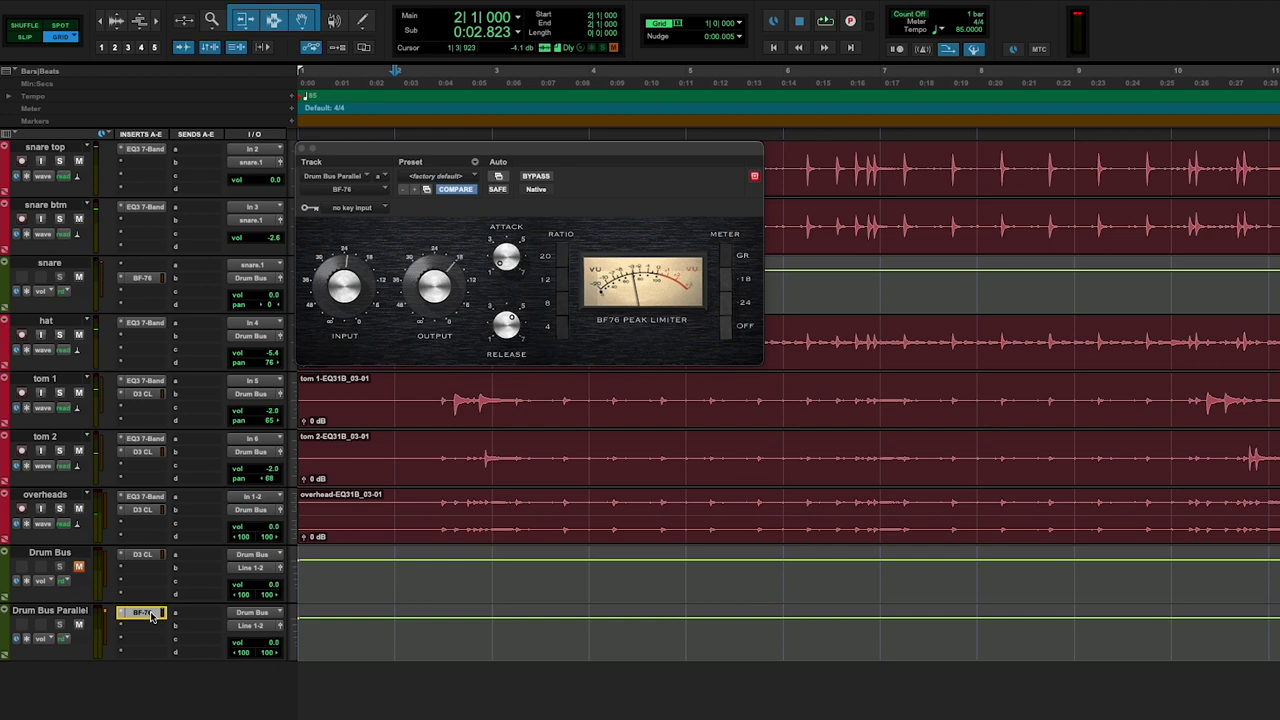
# Copy the Drum Bus's Dyn3 compressor over the BF-76 on Drum Bus Parallel and set attack 10.0 us, release 178.7 ms and ratio 5.6:1
pyautogui.moveTo(150, 615); pyautogui.dragTo(140, 616)
pyautogui.press('space')
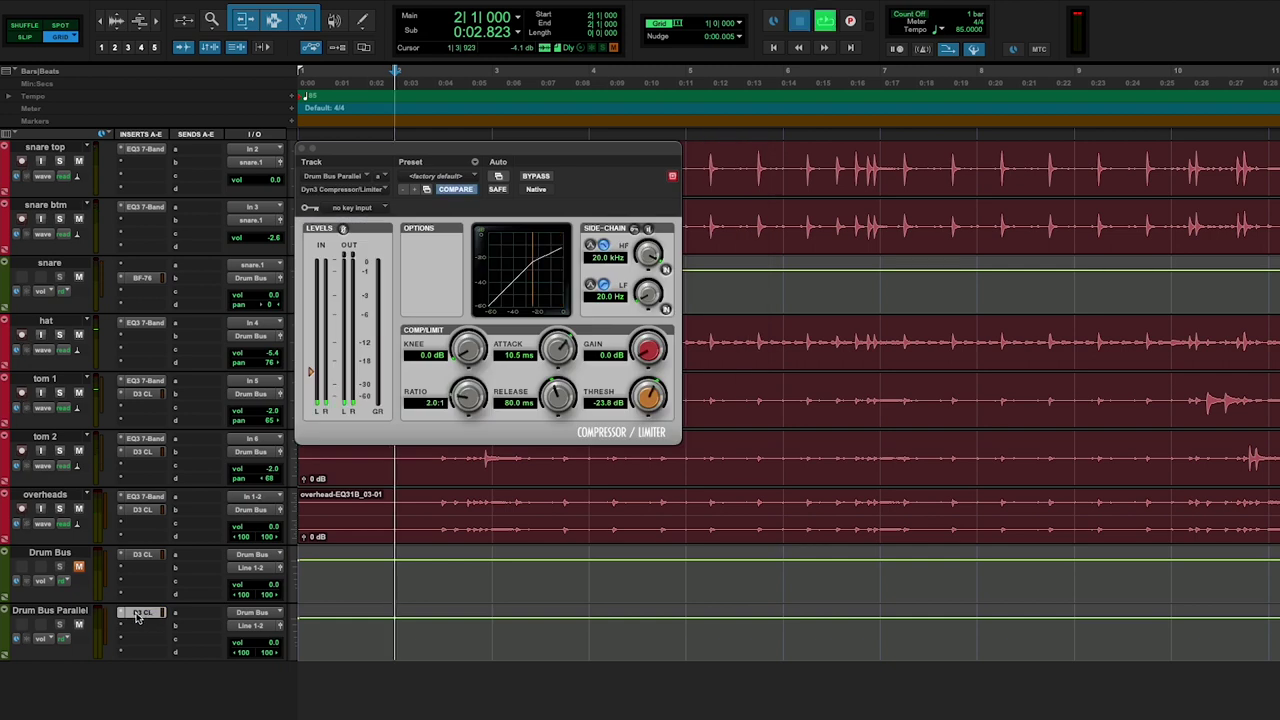
pyautogui.moveTo(560, 360); pyautogui.dragTo(557, 475)
pyautogui.moveTo(557, 407)
pyautogui.mouseDown()
pyautogui.moveTo(551, 463)
pyautogui.moveTo(564, 368)
pyautogui.moveTo(563, 398)
pyautogui.mouseUp()
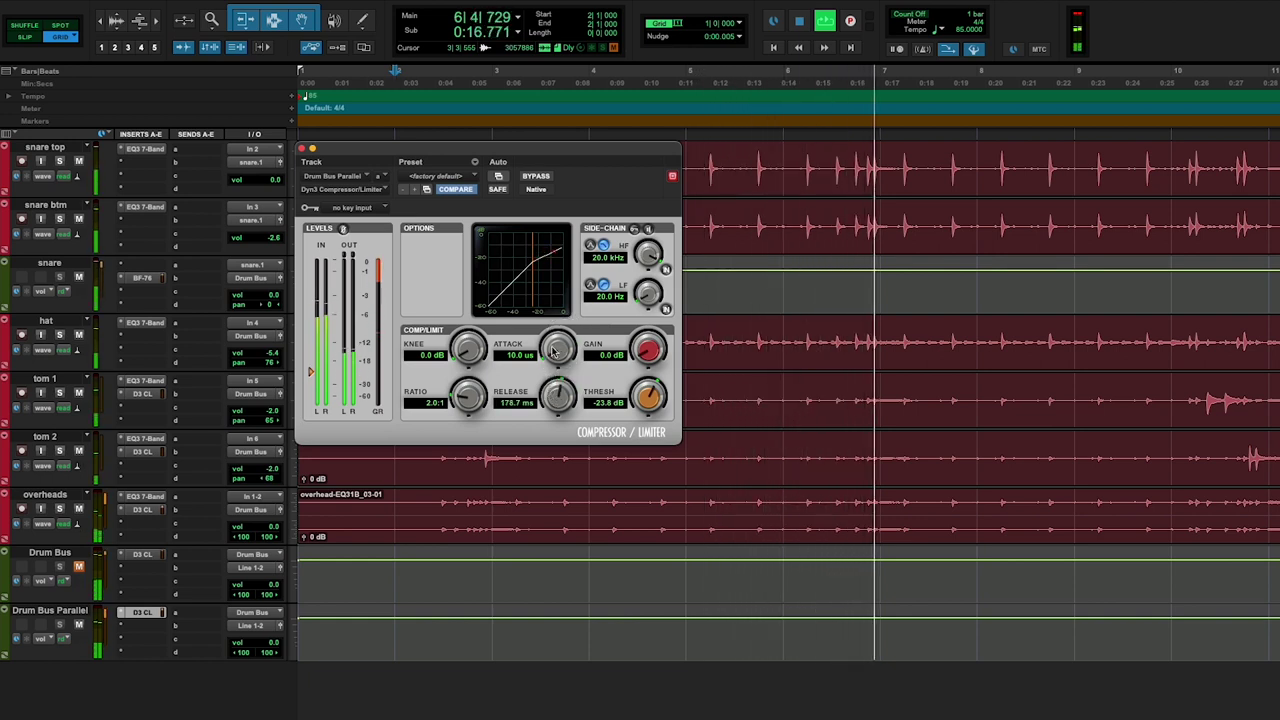
pyautogui.moveTo(468, 398); pyautogui.dragTo(472, 372)
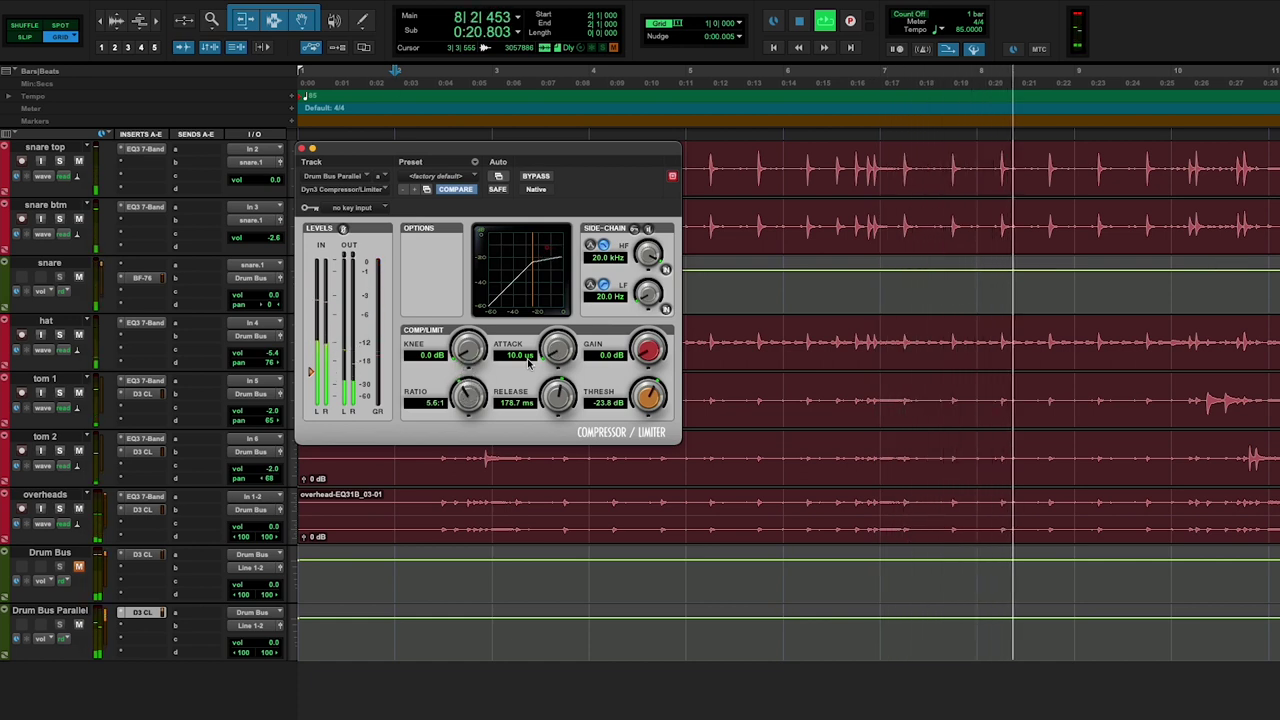
# Set the Drum Bus Parallel compressor to threshold -21.6 dB and gain 0.0 dB with the track's volume at 0.0 dB, and close the compressor
pyautogui.moveTo(649, 394); pyautogui.dragTo(648, 348)
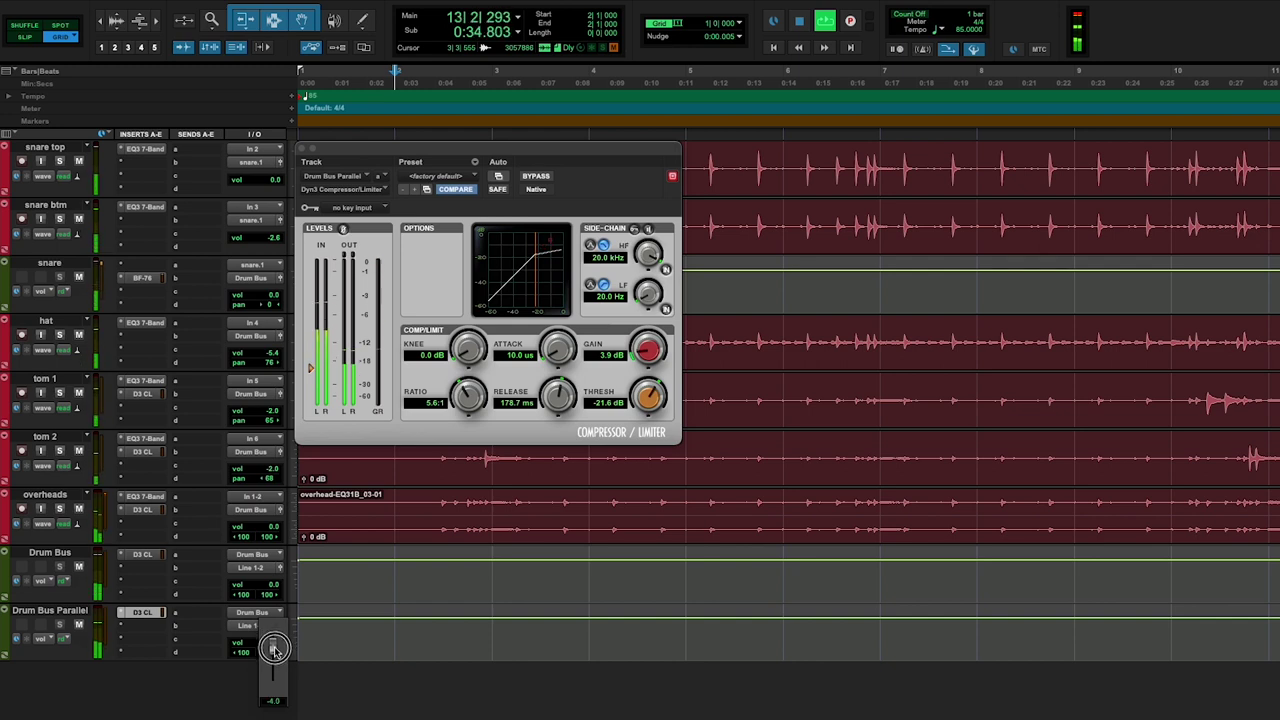
pyautogui.moveTo(273, 648); pyautogui.dragTo(276, 650)
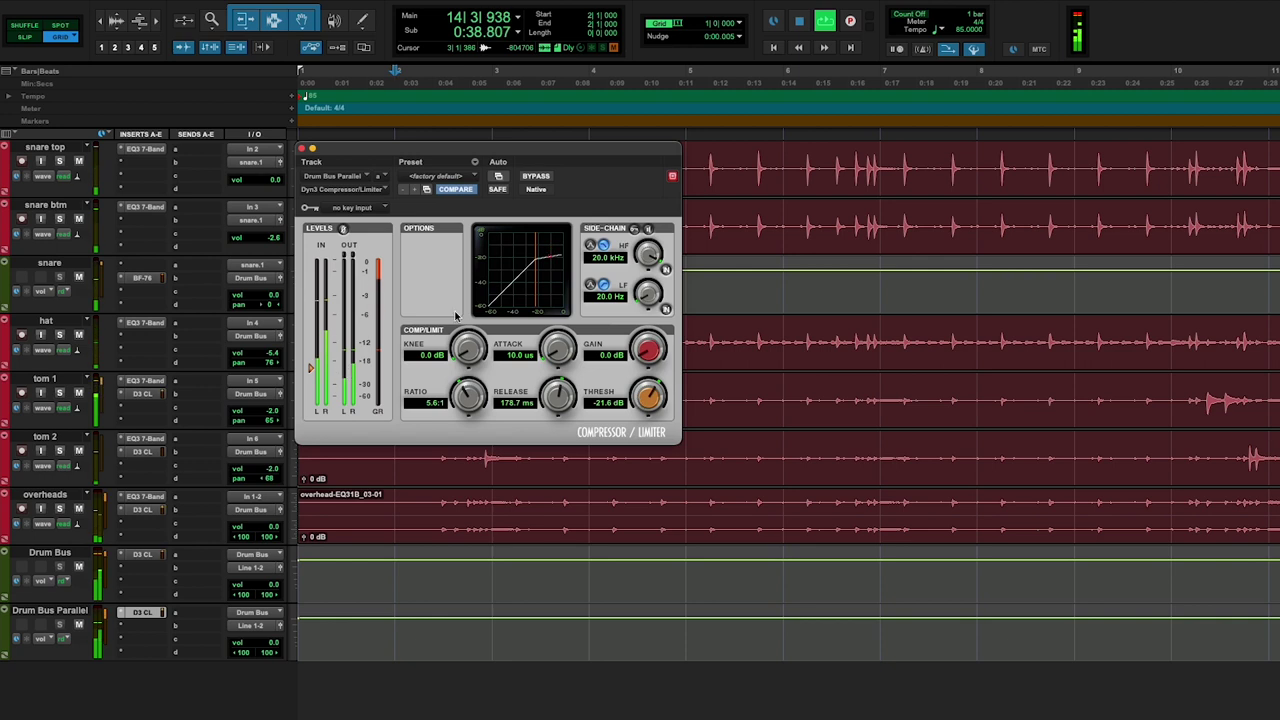
pyautogui.click(301, 149)
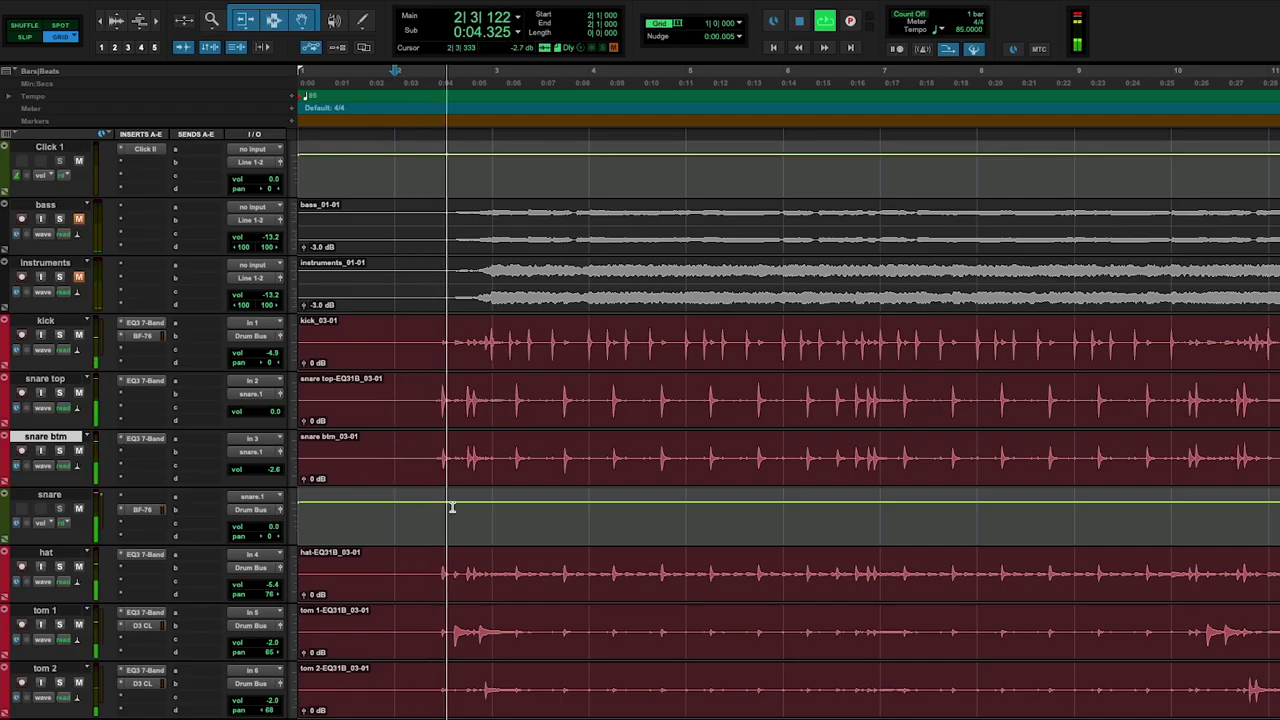
# Examine the compressor settings on tom 1 and tom 2 while playing the kit from bar 2, and close the compressor
pyautogui.scroll(-3, 506, 457)
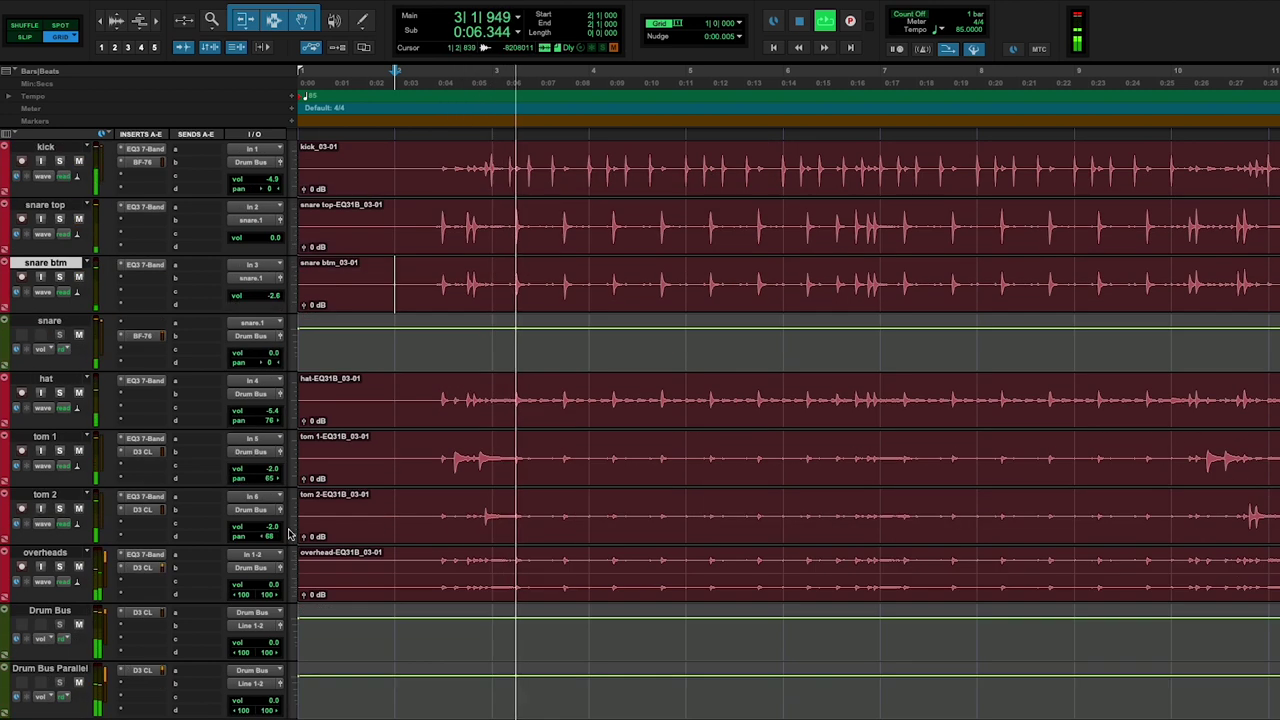
pyautogui.press('space')
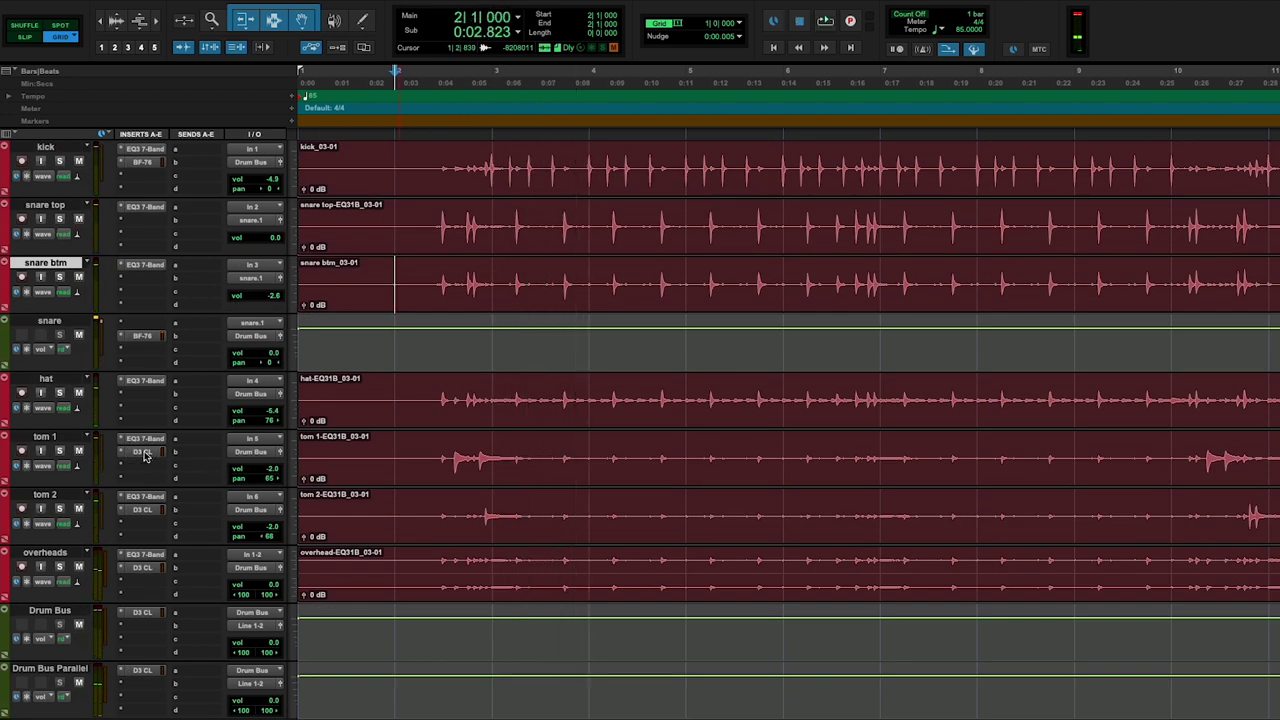
pyautogui.click(160, 453)
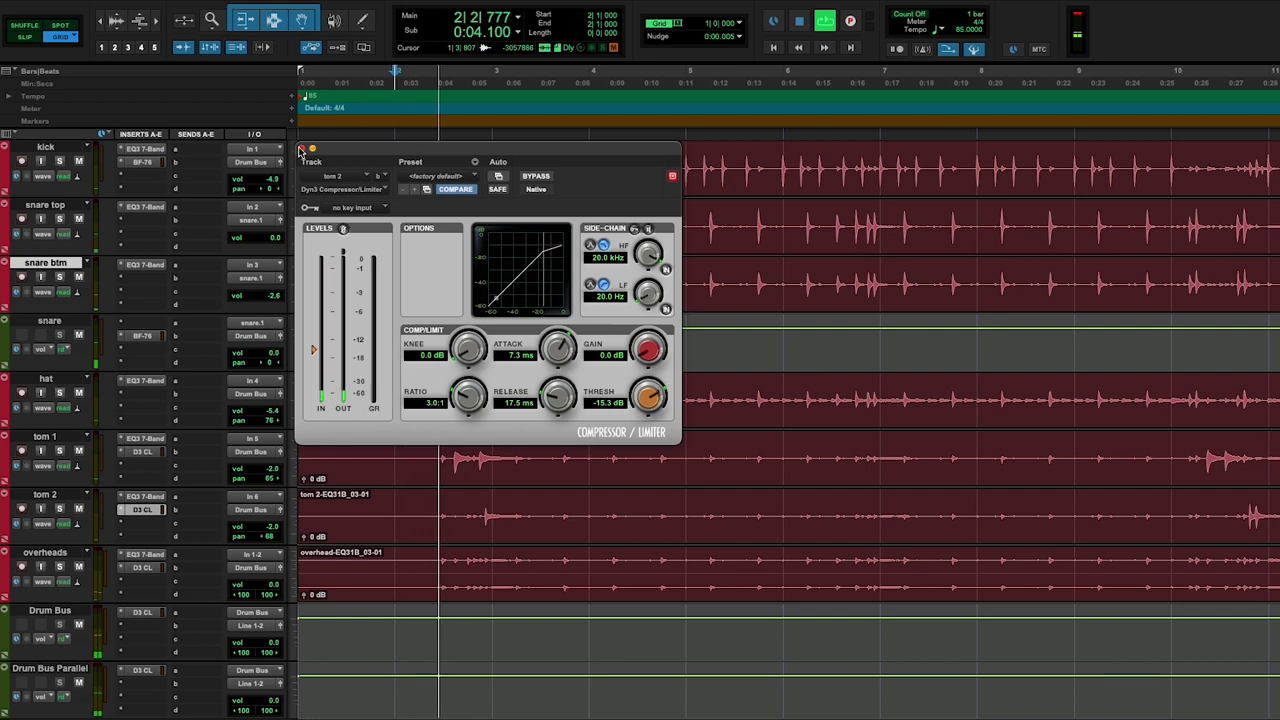
pyautogui.click(301, 149)
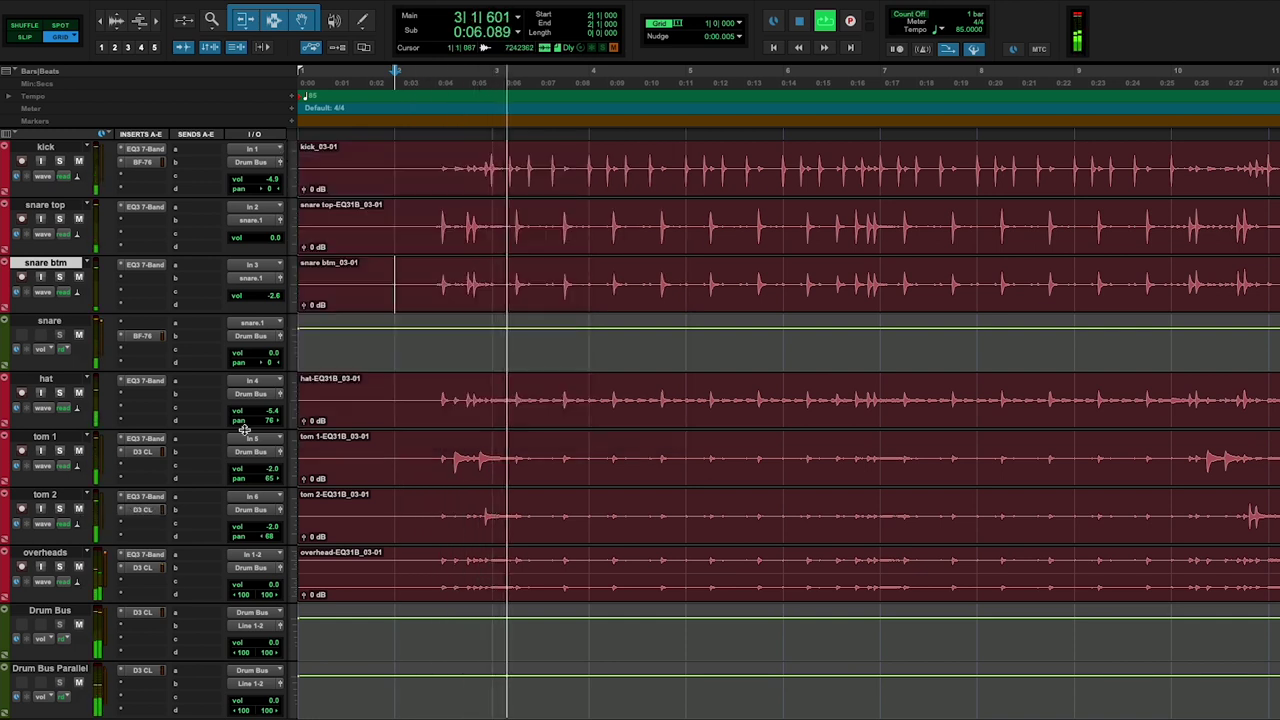
# Lower tom 1 to -3.4 dB and the hat to -9.3 dB during playback
pyautogui.moveTo(268, 468)
pyautogui.mouseDown()
pyautogui.moveTo(272, 414)
pyautogui.moveTo(271, 462)
pyautogui.mouseUp()
pyautogui.click(517, 408)
pyautogui.press('super+bracketleft')
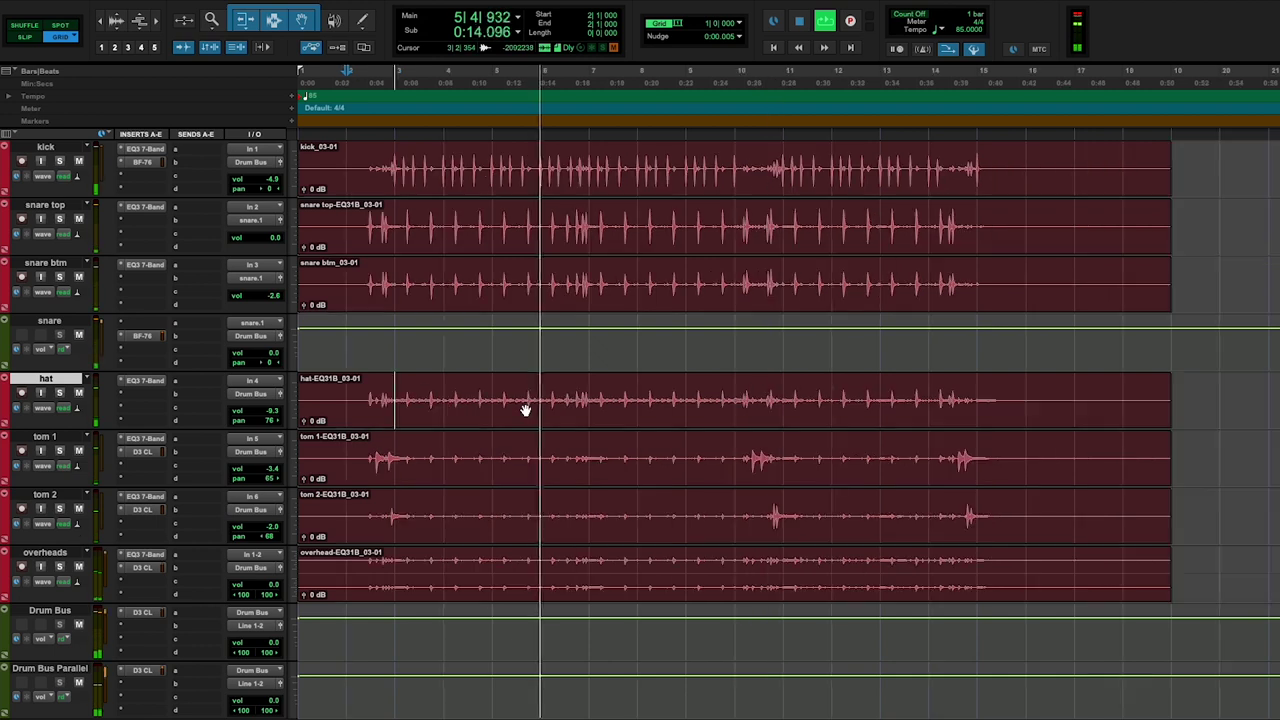
pyautogui.hscroll(-3, 523, 409)
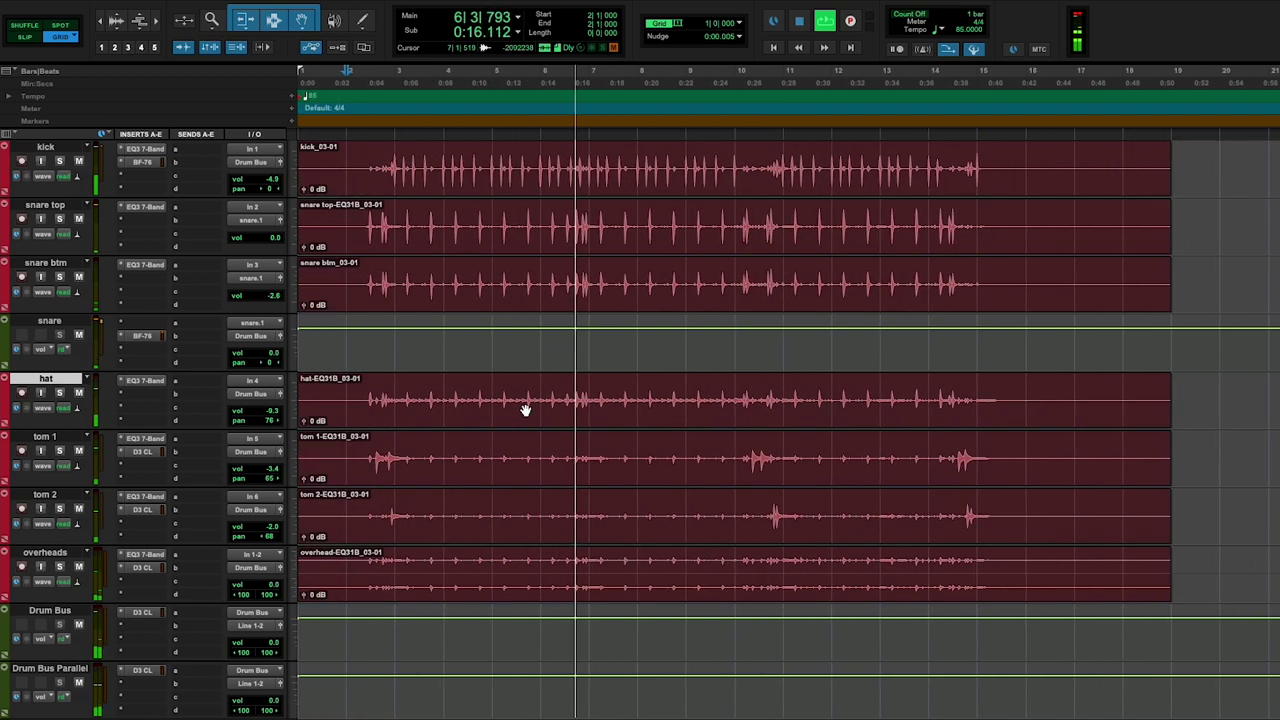
pyautogui.scroll(4, 390, 384)
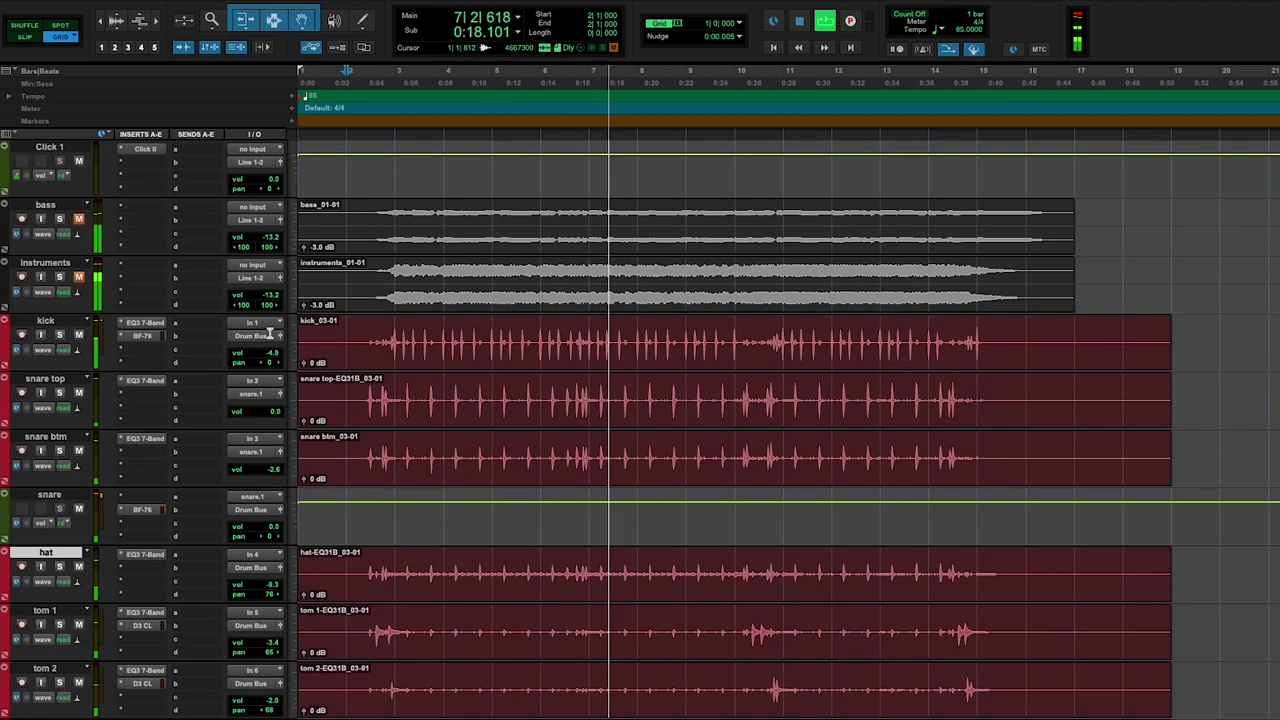
# Insert an EQ3 7-Band on Drum Bus below the compressor, with Drum Bus Parallel muted
pyautogui.press('space')
pyautogui.click(60, 336)
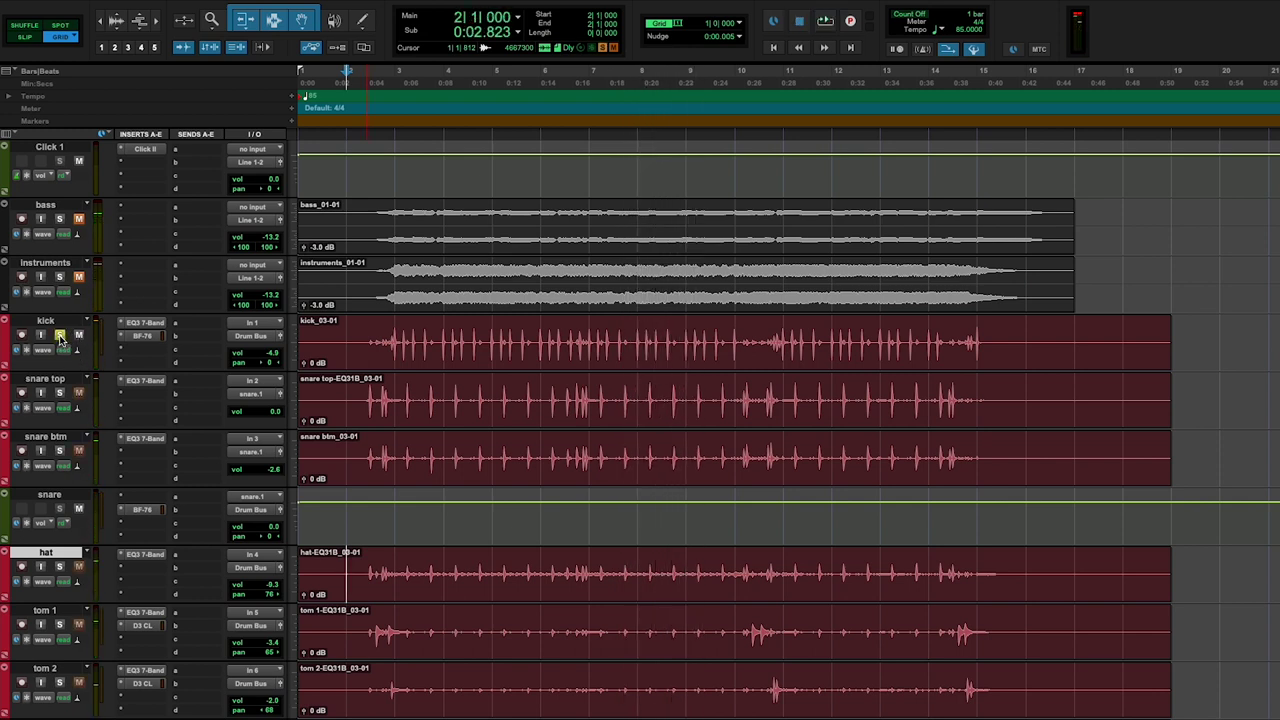
pyautogui.scroll(-4, 142, 354)
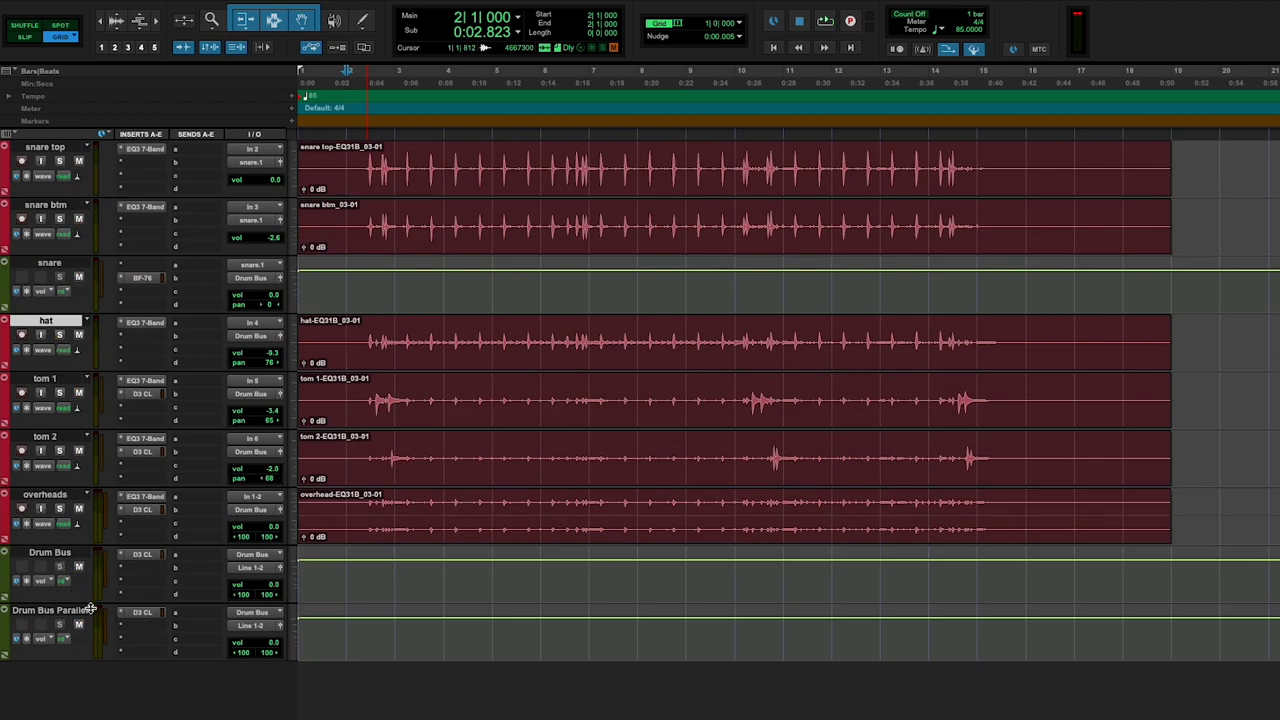
pyautogui.click(145, 568)
pyautogui.moveTo(290, 563)
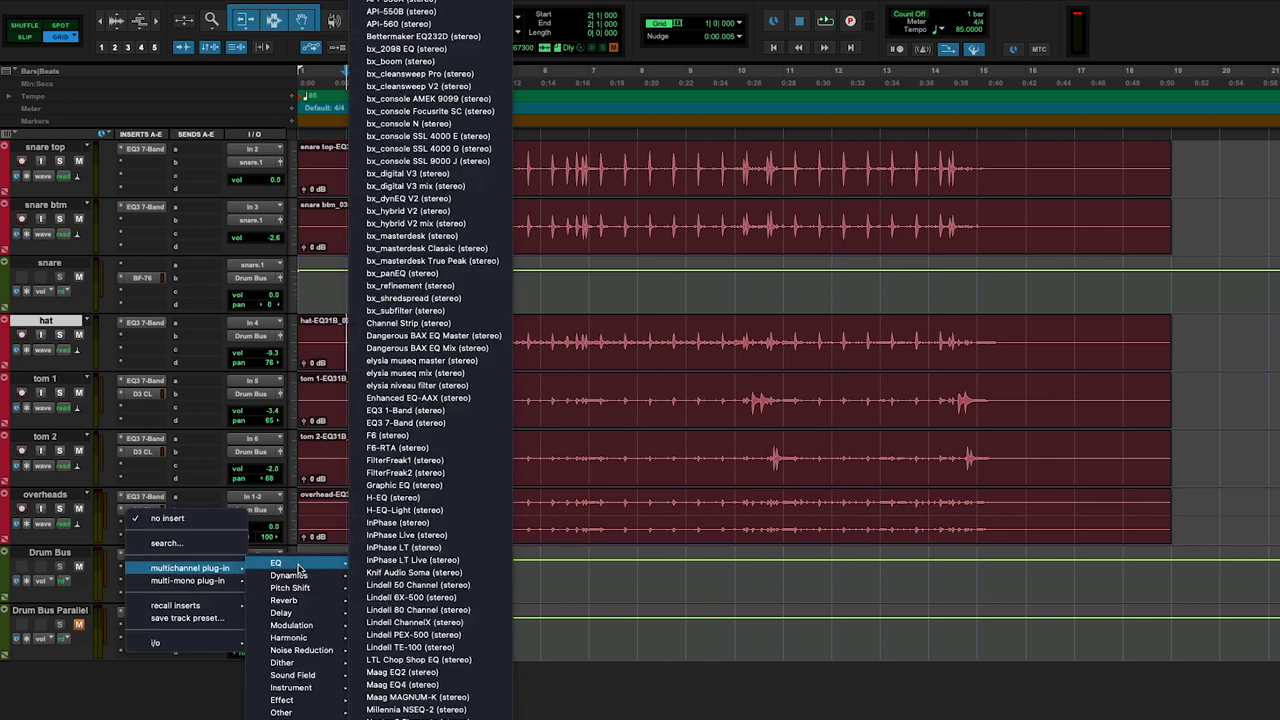
pyautogui.click(446, 423)
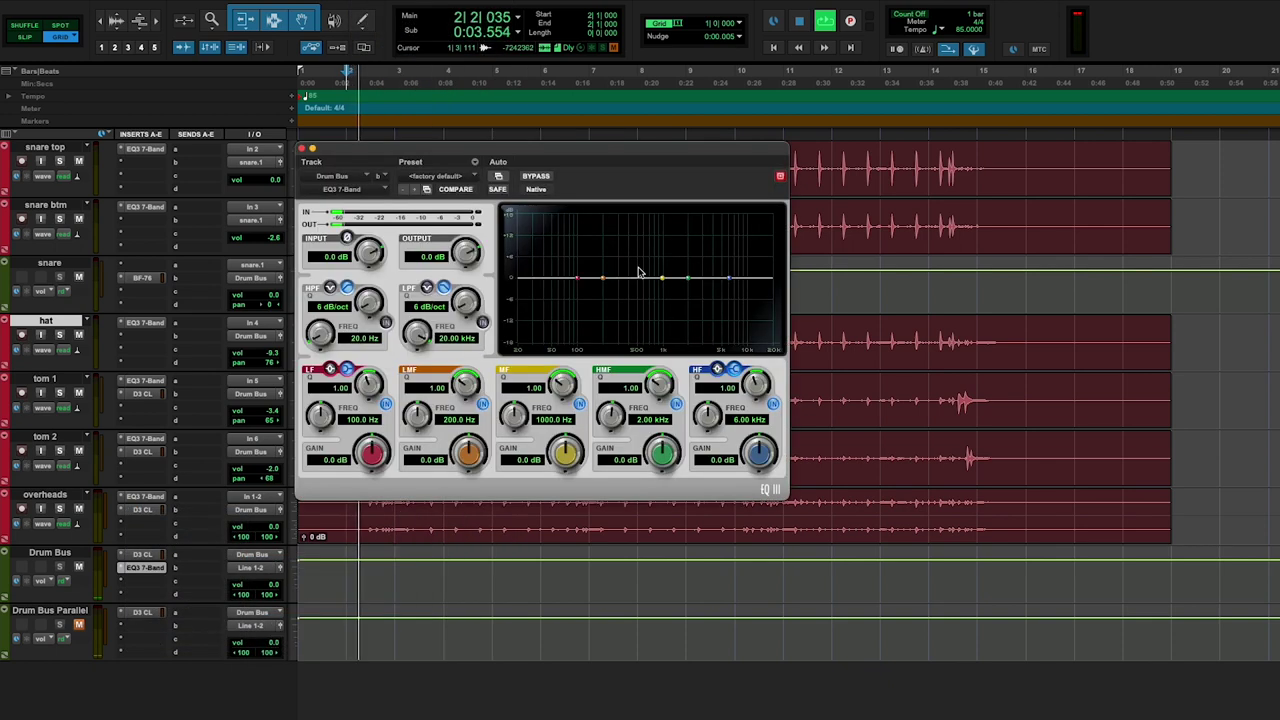
# Sweep the Drum Bus EQ's LMF band during playback, set it to 216.5 Hz, -2.0 dB and Q 1.35, and compare with bypass
pyautogui.moveTo(603, 280); pyautogui.dragTo(577, 207)
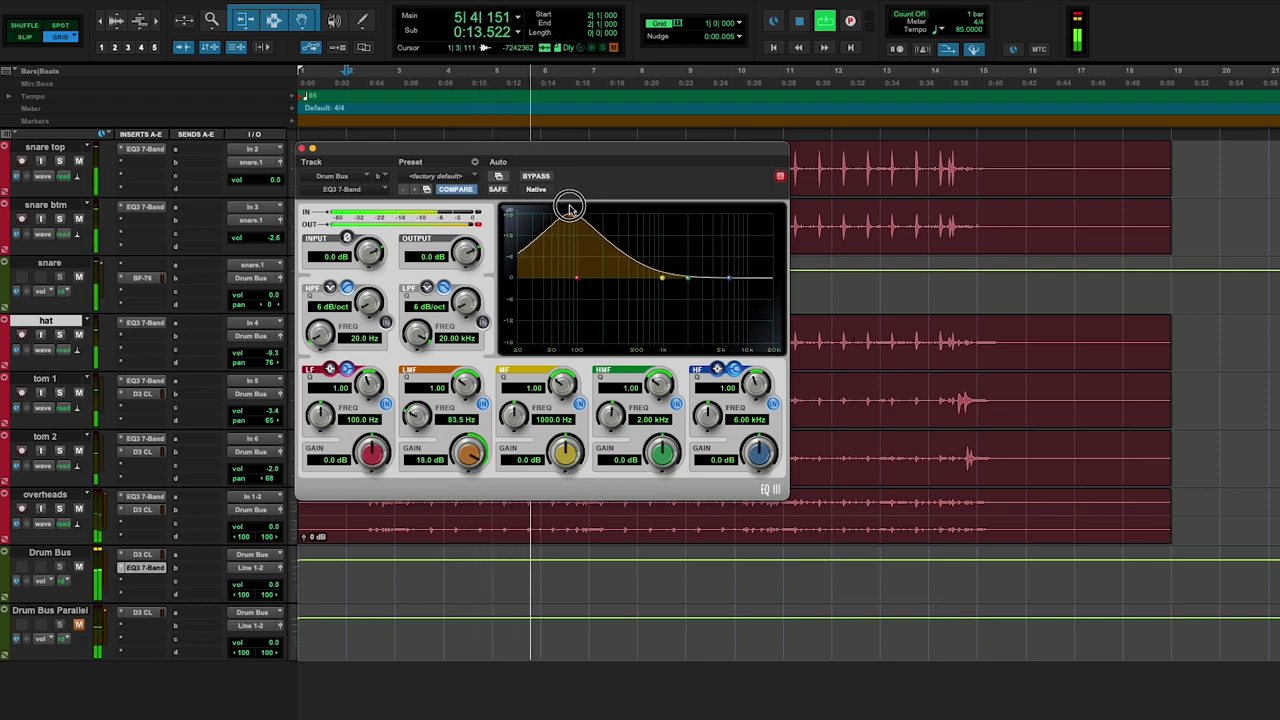
pyautogui.moveTo(569, 208); pyautogui.dragTo(604, 206)
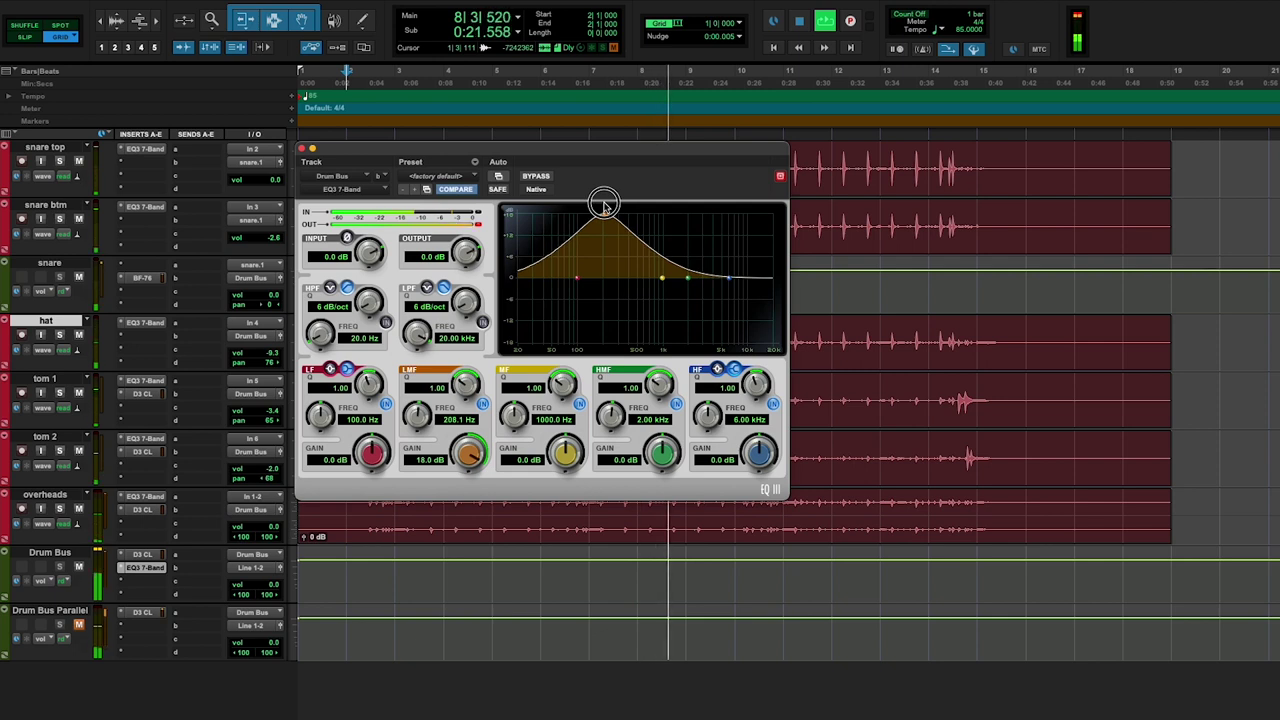
pyautogui.moveTo(604, 206); pyautogui.dragTo(604, 304)
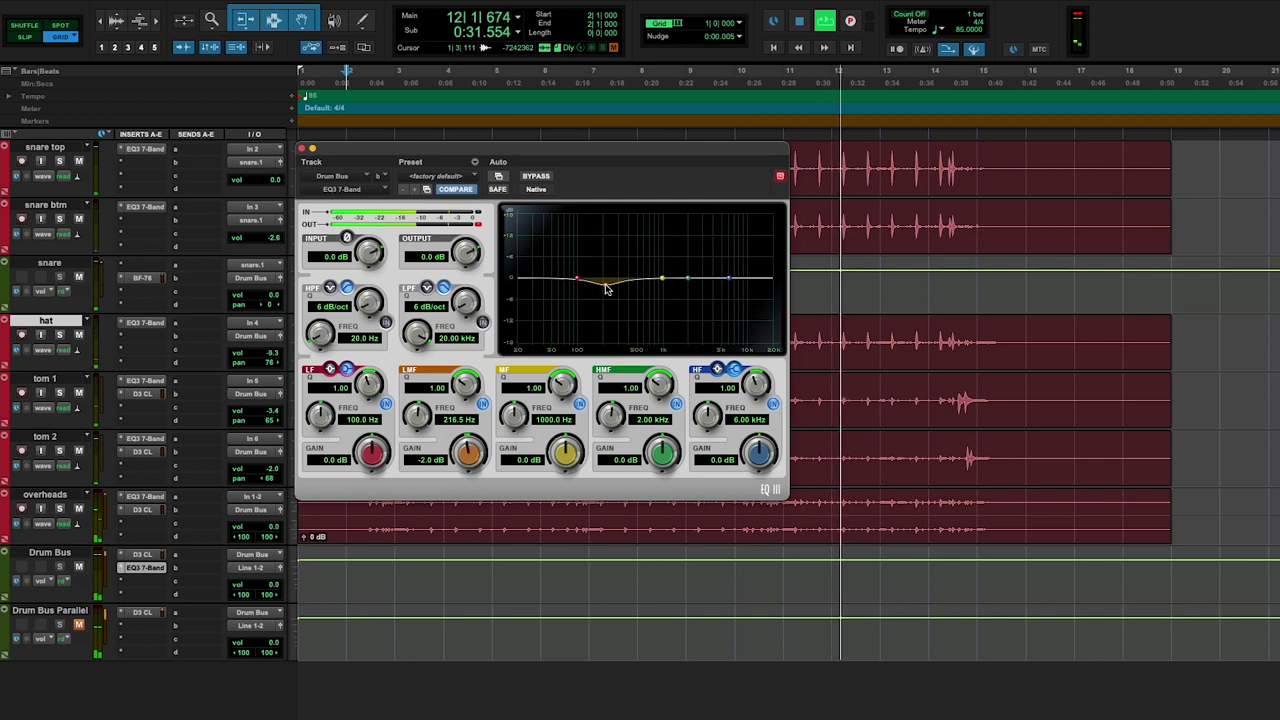
pyautogui.moveTo(463, 396); pyautogui.dragTo(463, 382)
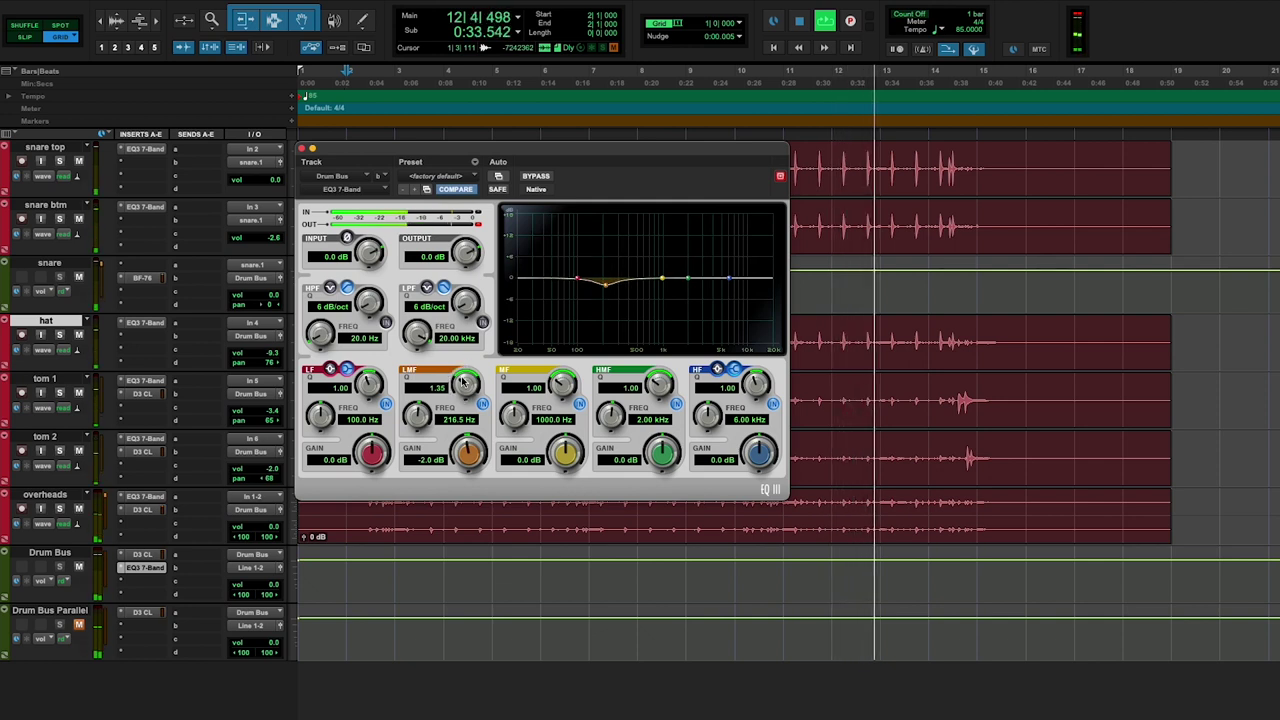
pyautogui.click(536, 177)
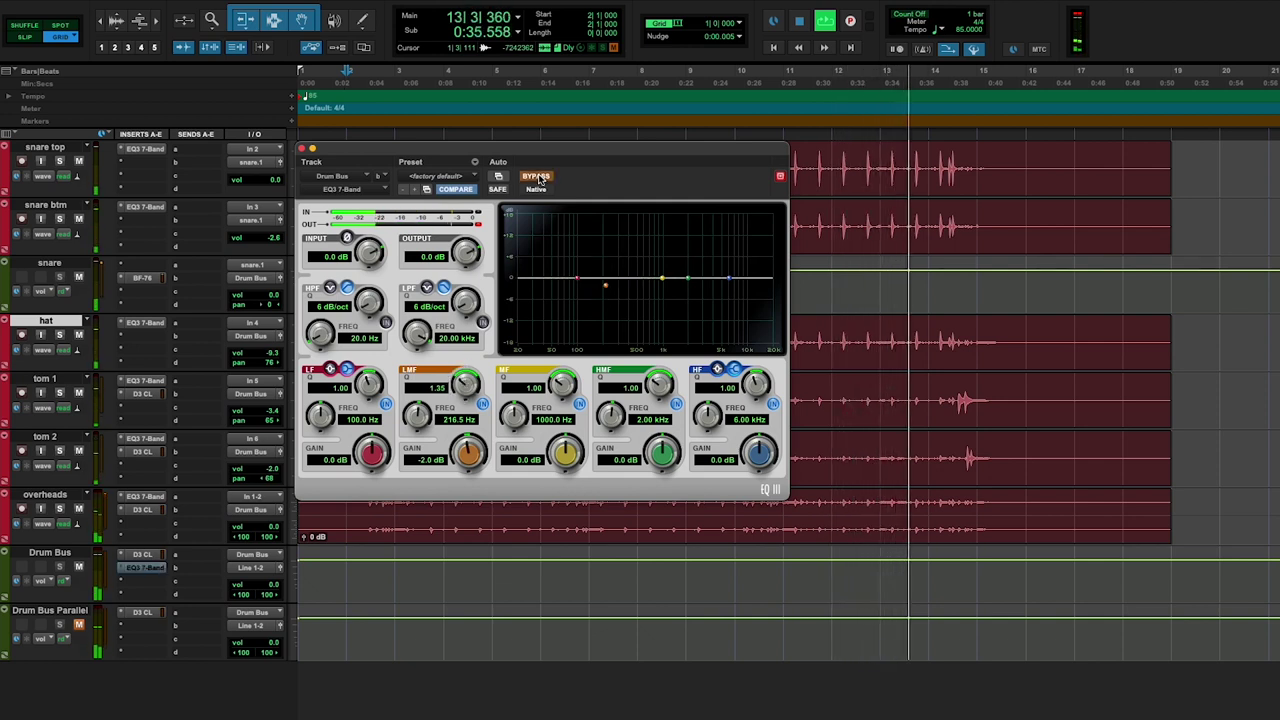
pyautogui.click(536, 177)
# Close the EQ, copy it to the unmuted Drum Bus Parallel, and place the compressor after the EQ on both buses
pyautogui.press('space')
pyautogui.click(312, 148)
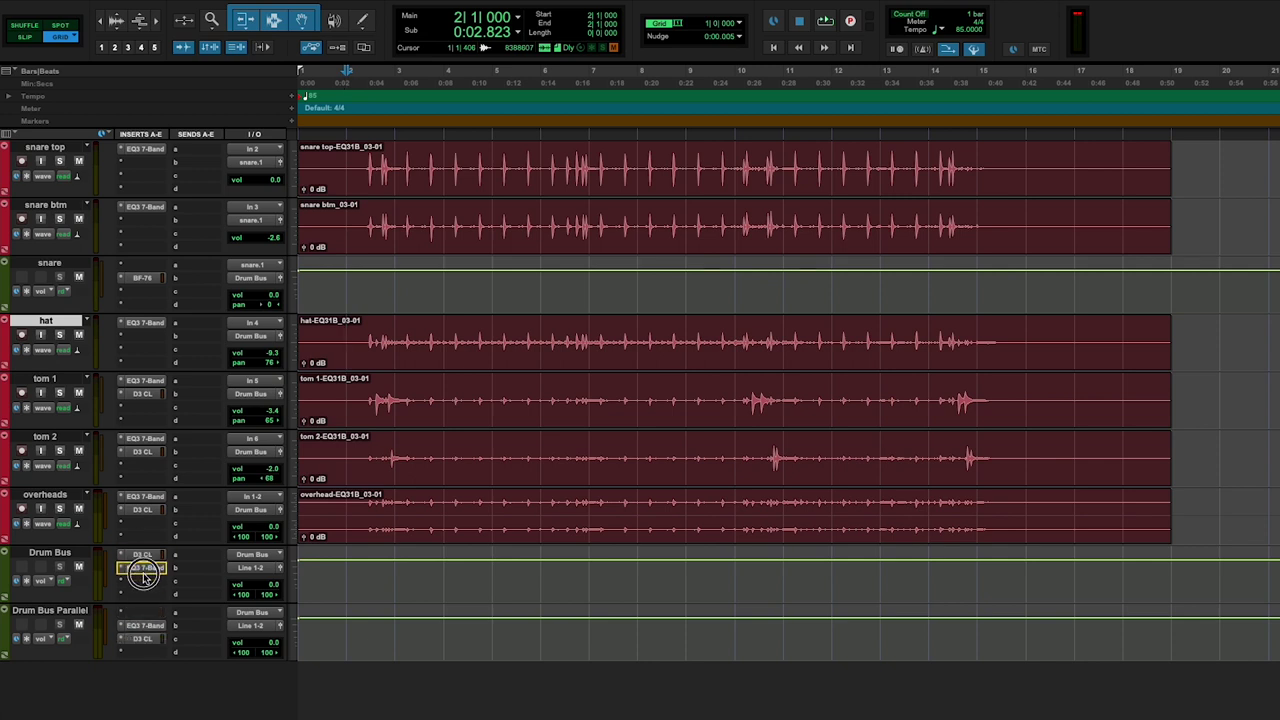
pyautogui.press('space')
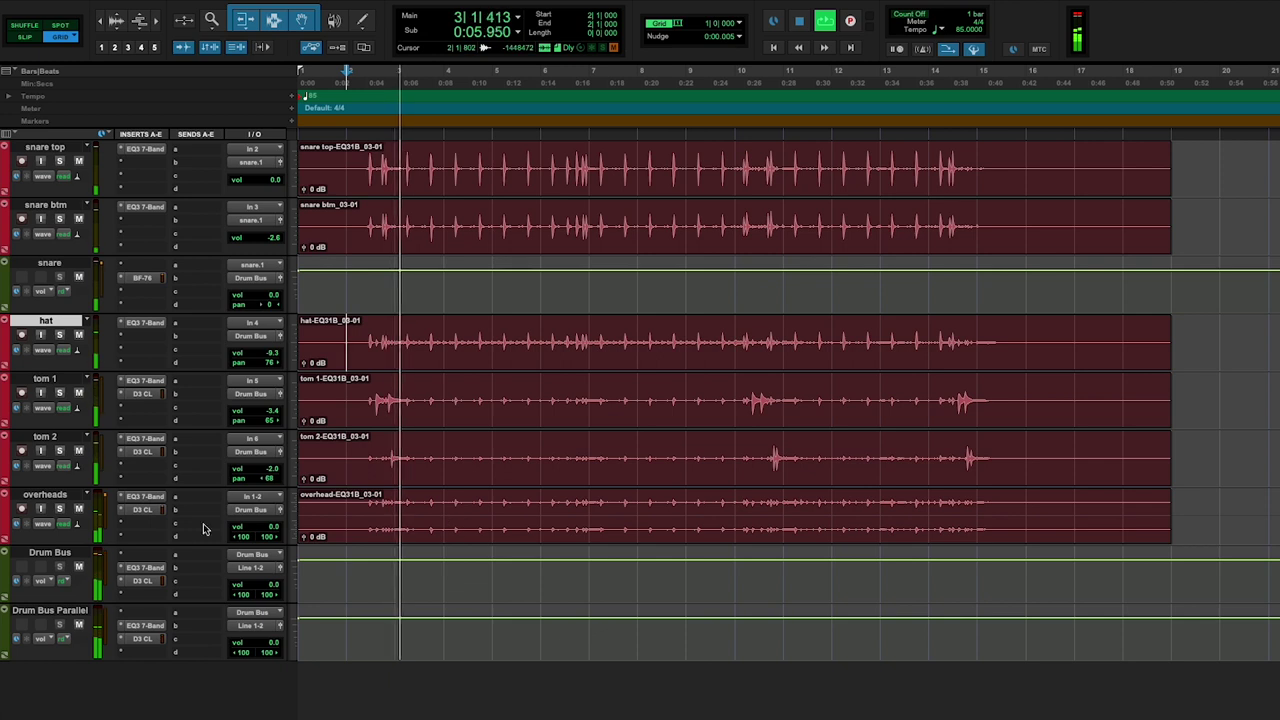
# Insert an EQ3 7-Band after the kick's BF-76 and set its LF band to a 7.7 dB bell at 58.4 Hz with Q 3.13
pyautogui.scroll(2, 160, 400)
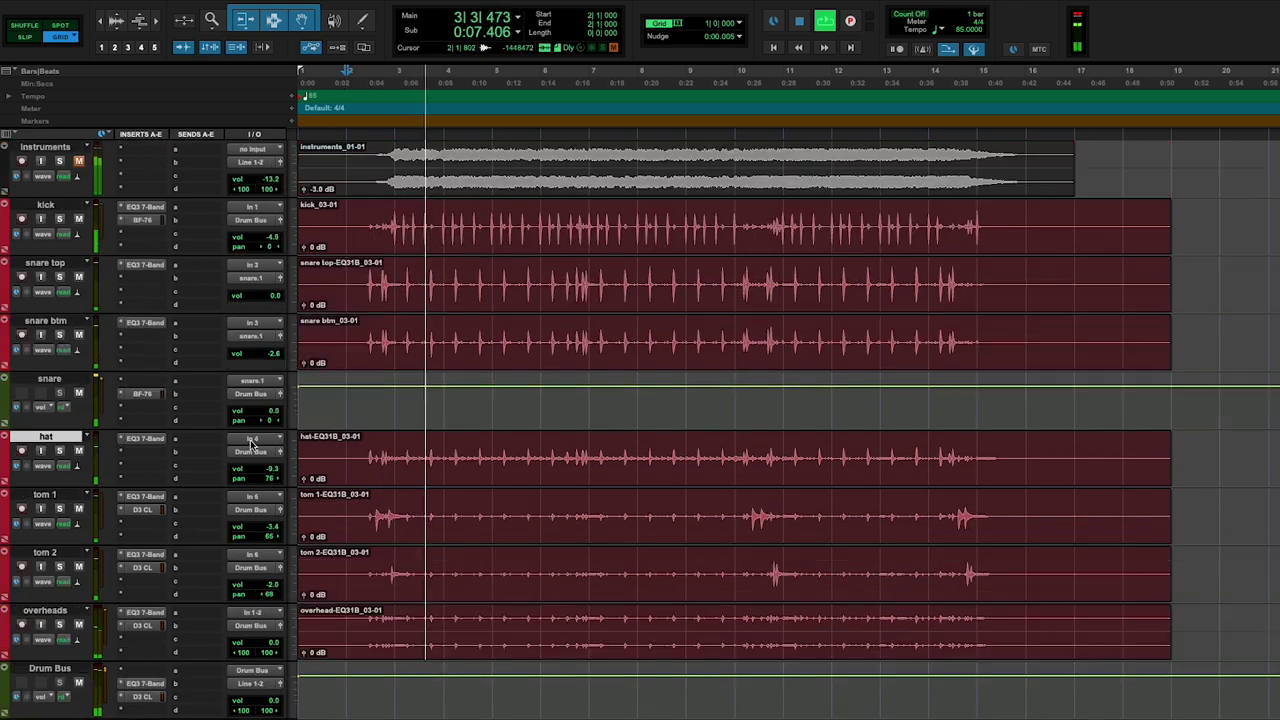
pyautogui.click(138, 230)
pyautogui.moveTo(190, 233)
pyautogui.moveTo(300, 238)
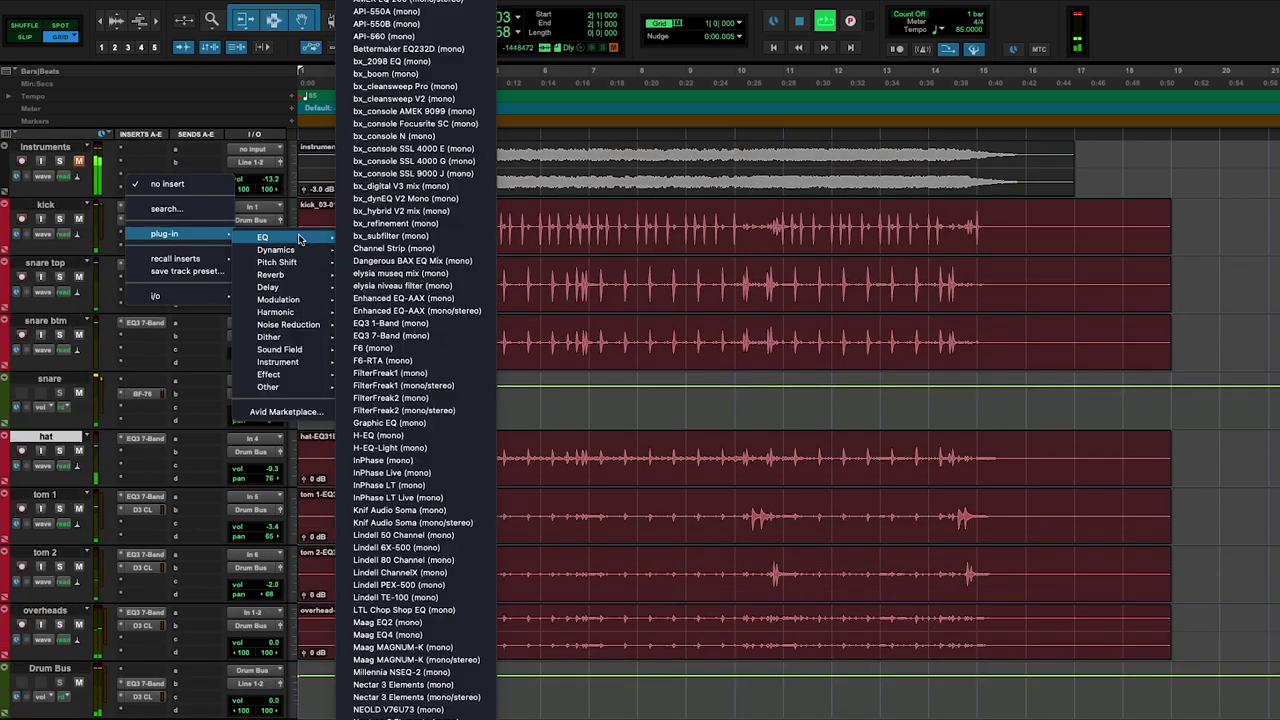
pyautogui.click(427, 342)
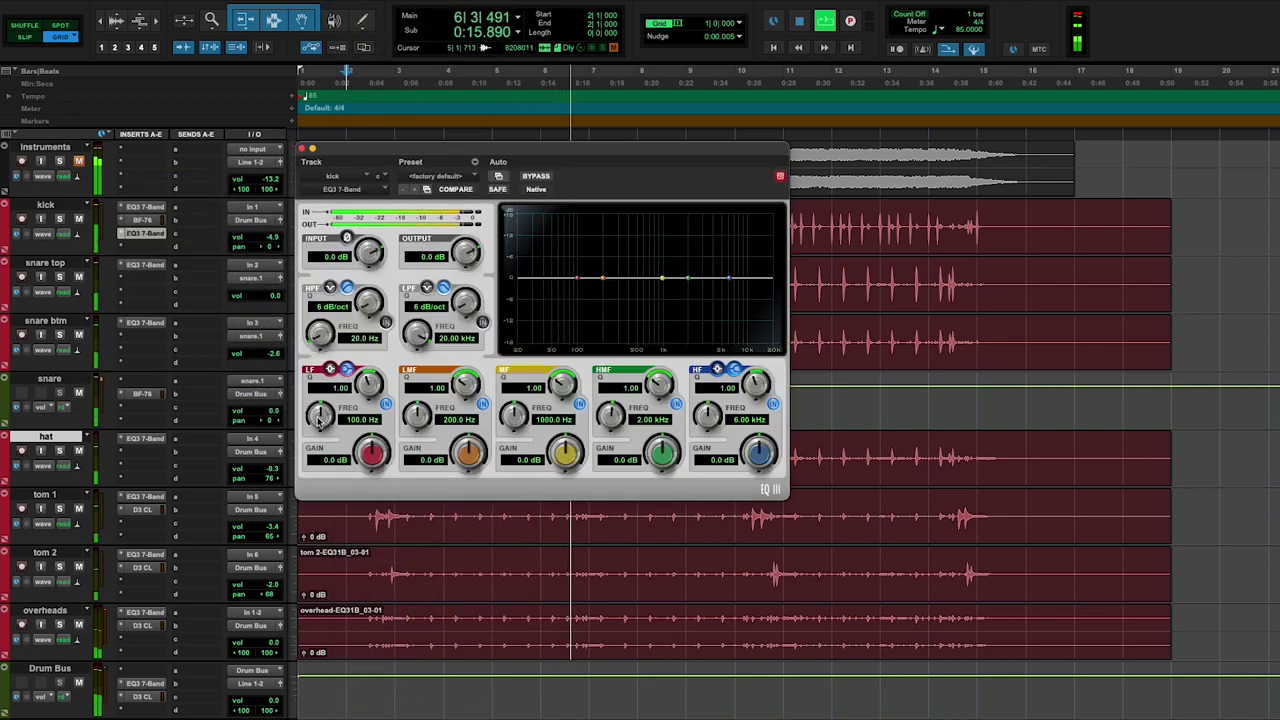
pyautogui.moveTo(585, 286); pyautogui.dragTo(553, 248)
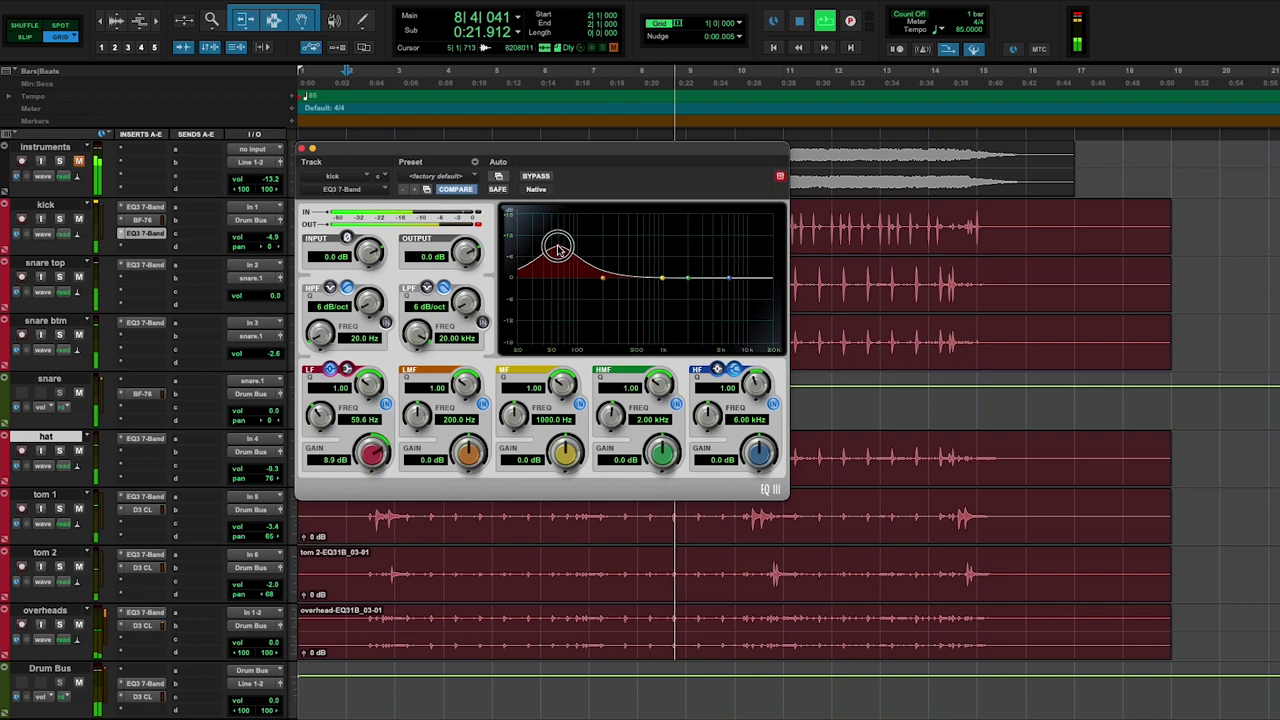
pyautogui.moveTo(355, 378); pyautogui.dragTo(365, 360)
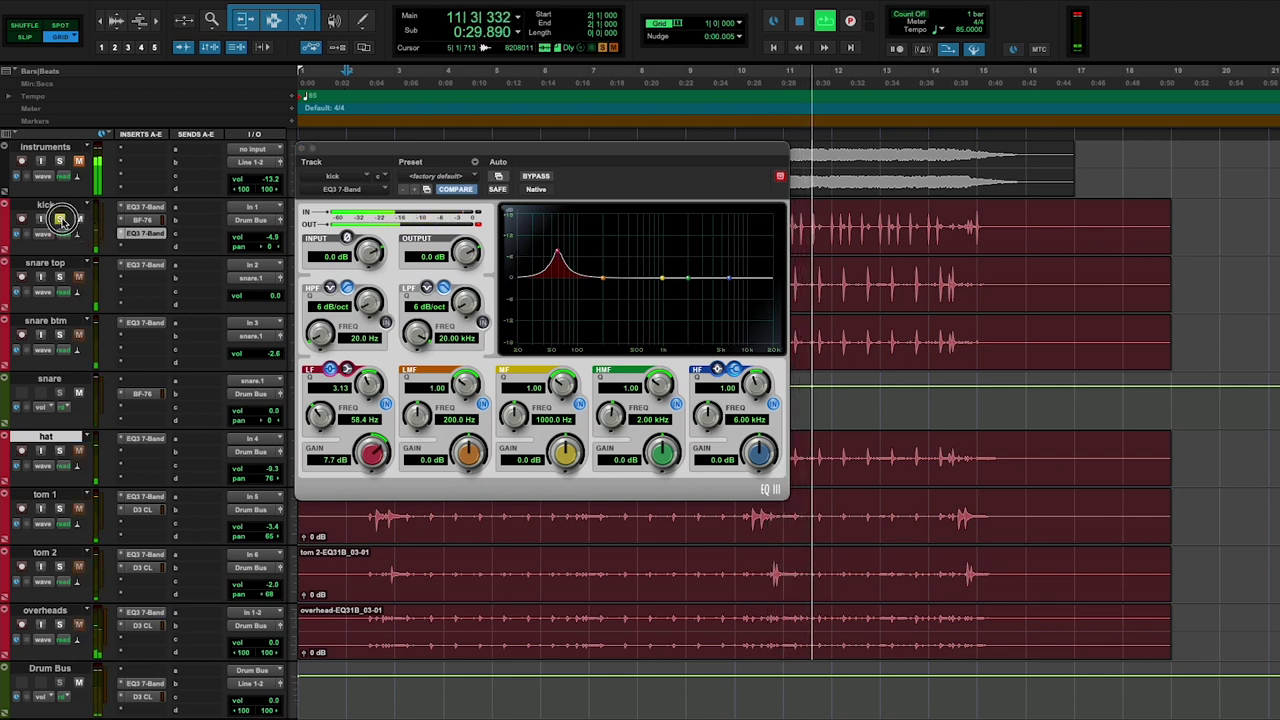
# Audition tom 1 and tom 2 soloed, and insert an EQ3 7-Band after tom 2's compressor
pyautogui.click(60, 509)
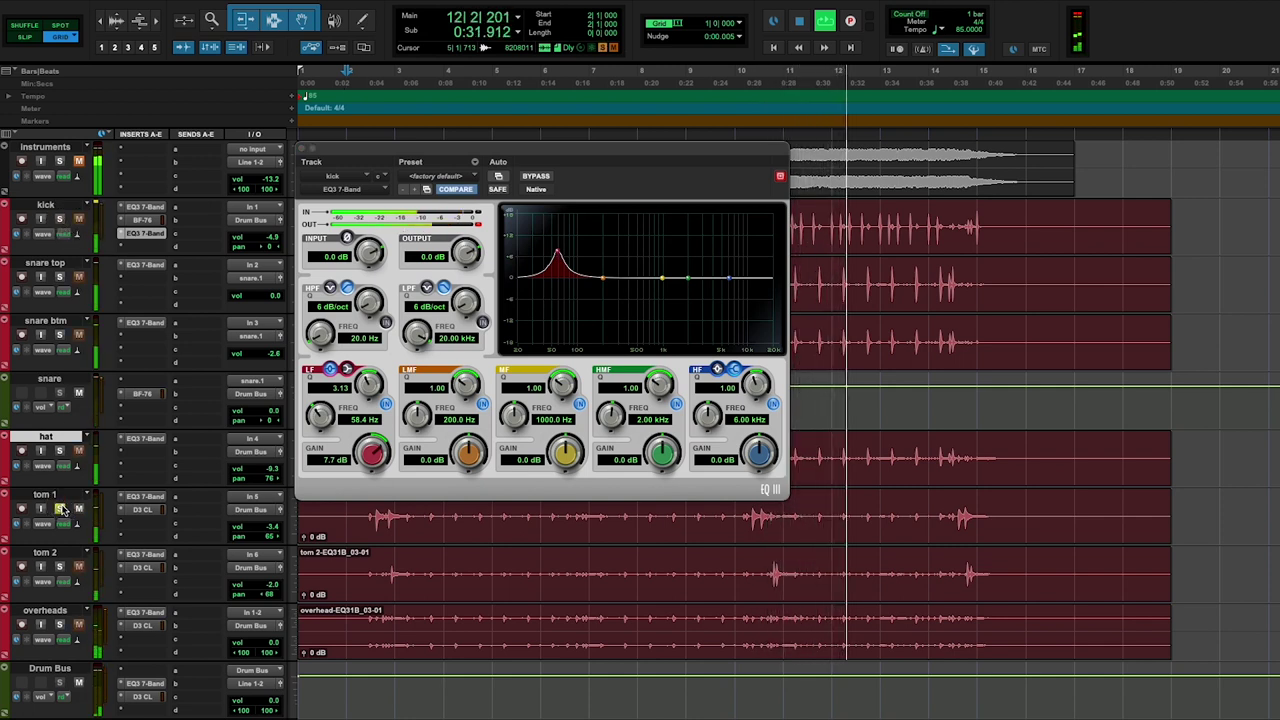
pyautogui.click(60, 509)
pyautogui.click(60, 567)
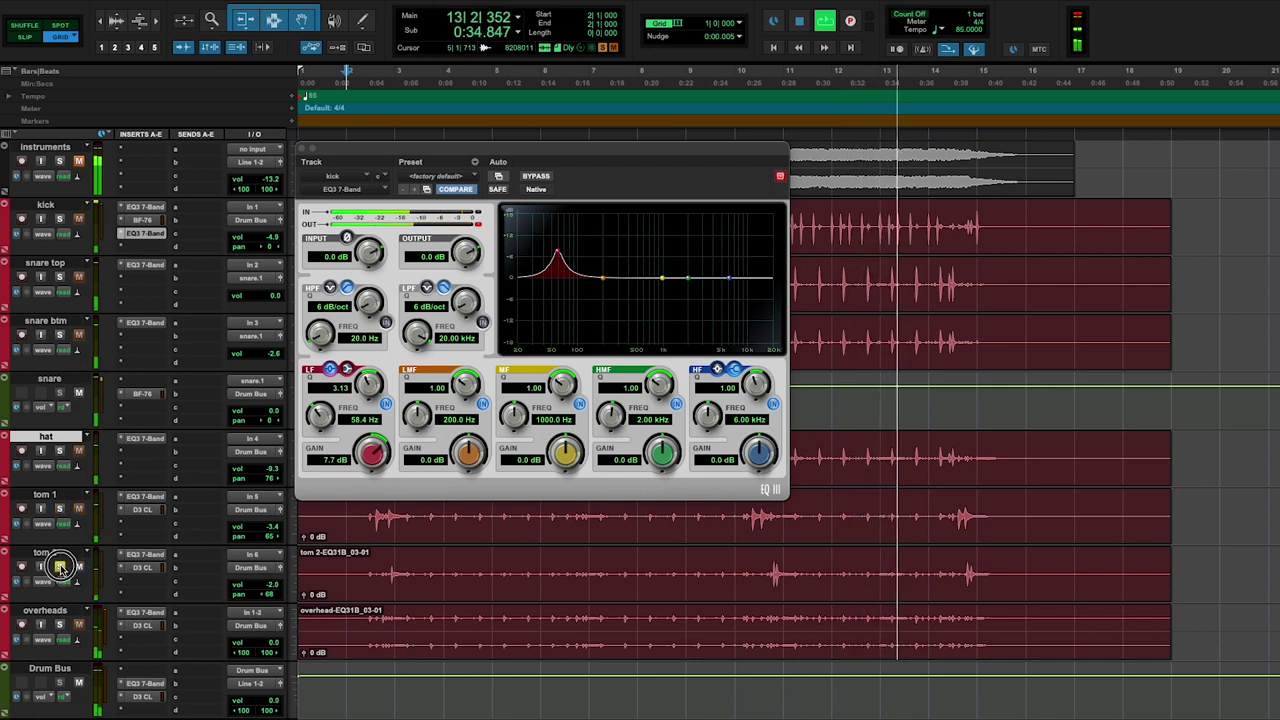
pyautogui.click(150, 582)
pyautogui.moveTo(150, 582)
pyautogui.moveTo(259, 584)
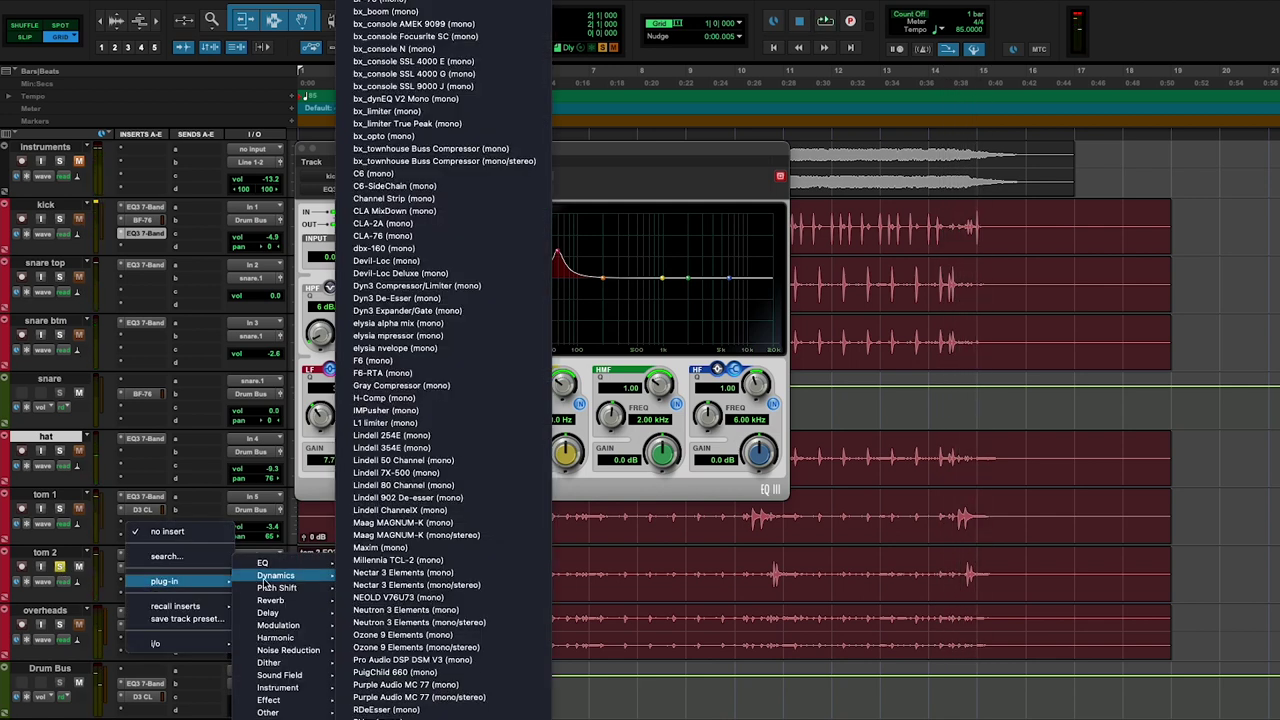
pyautogui.moveTo(305, 563)
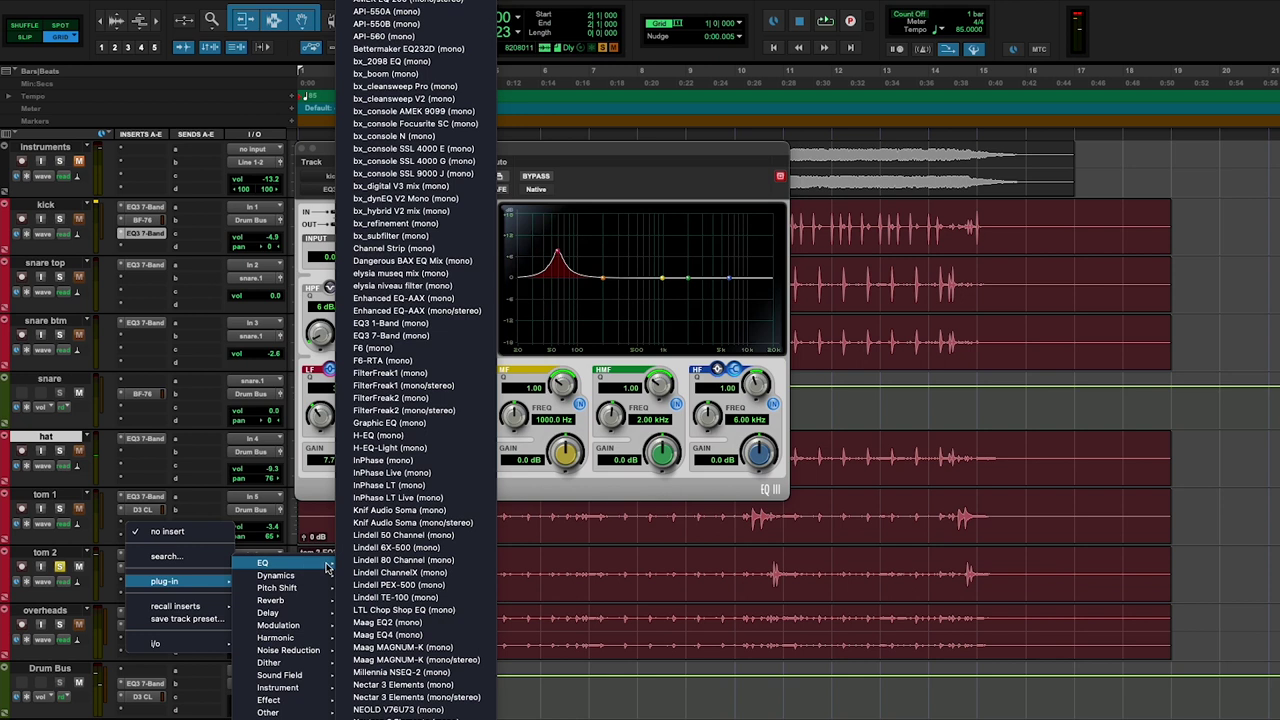
pyautogui.click(439, 336)
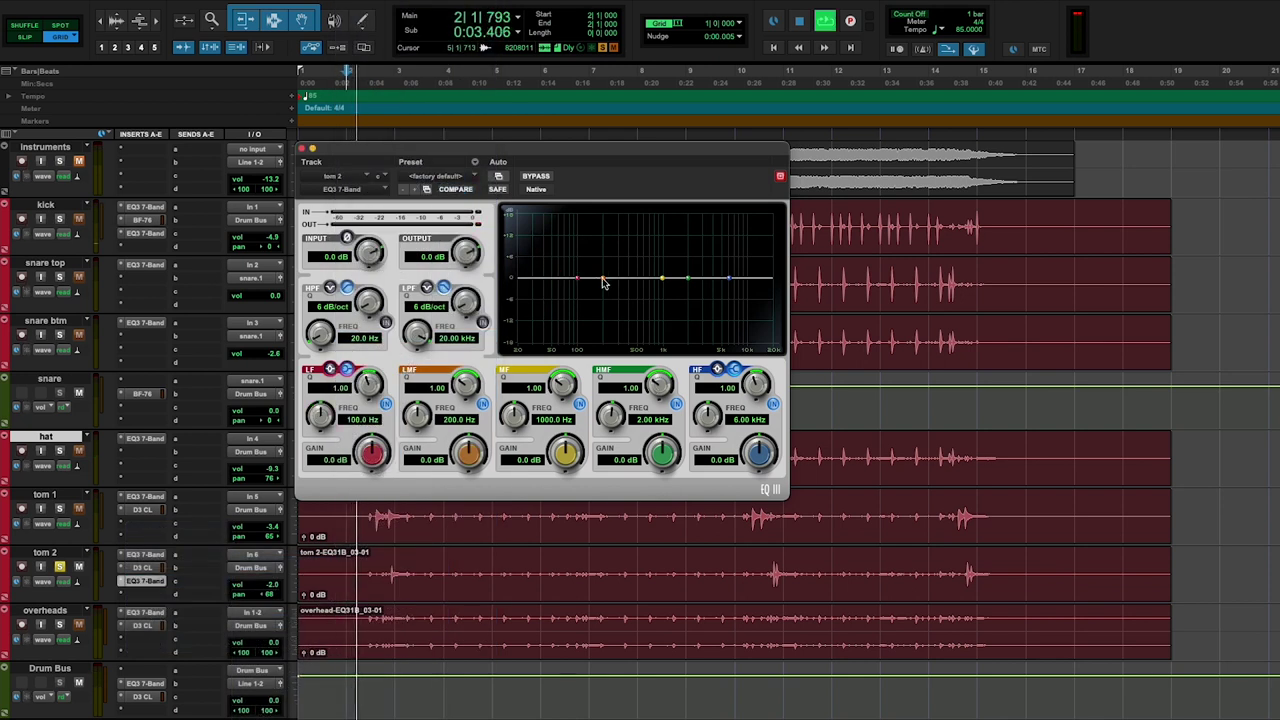
# Set the new tom 2 EQ's LMF band to 144.5 Hz, -18.0 dB and Q 10.00, unsolo the track and close the EQ
pyautogui.moveTo(603, 280); pyautogui.dragTo(590, 212)
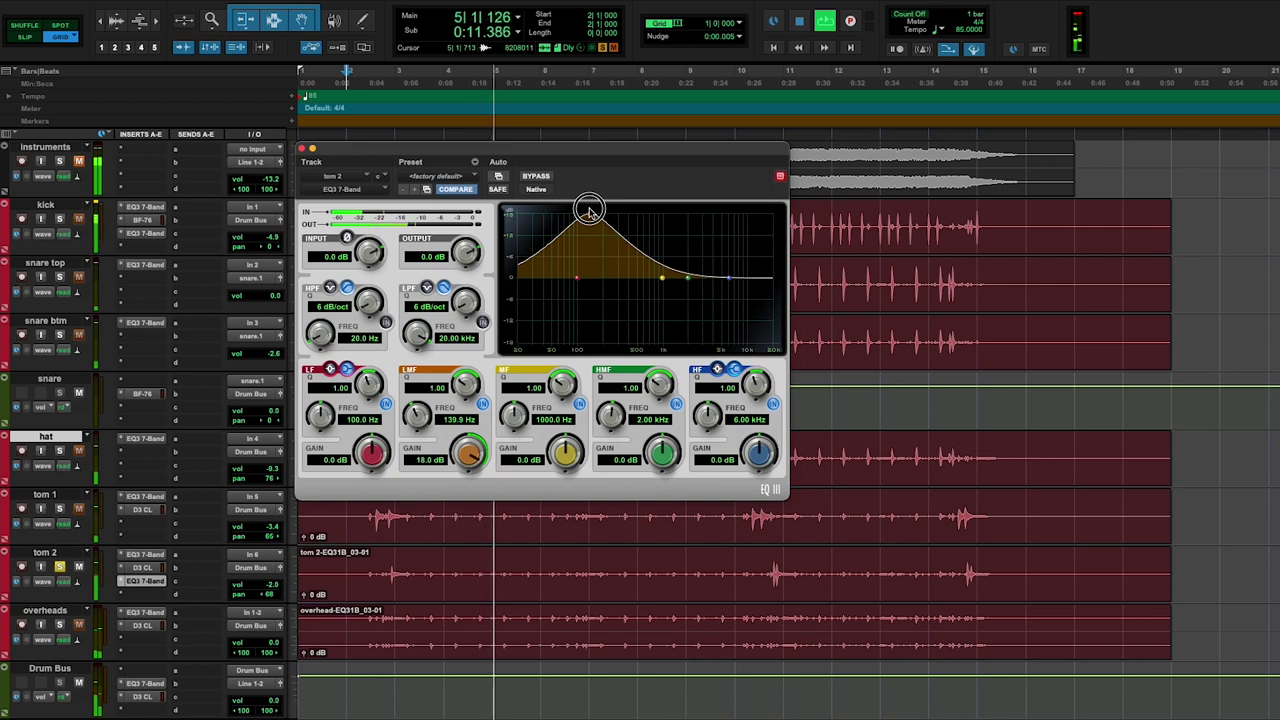
pyautogui.moveTo(467, 449); pyautogui.dragTo(460, 634)
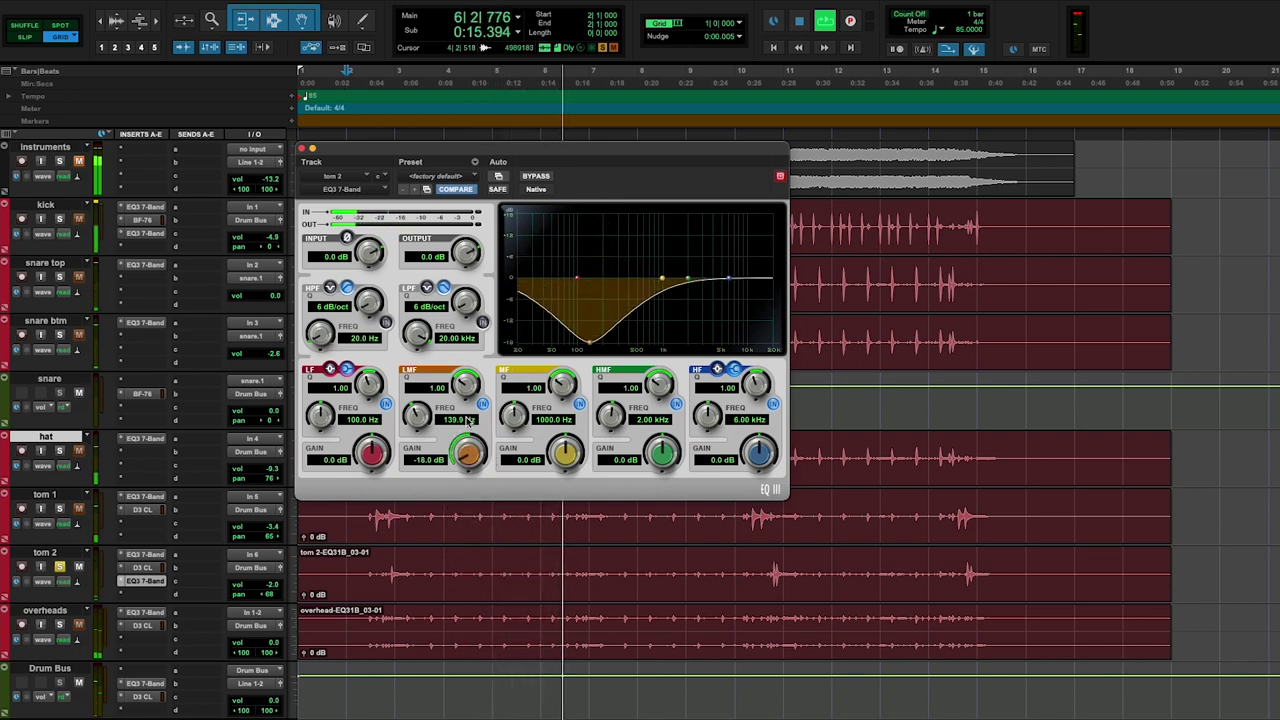
pyautogui.moveTo(463, 387); pyautogui.dragTo(485, 118)
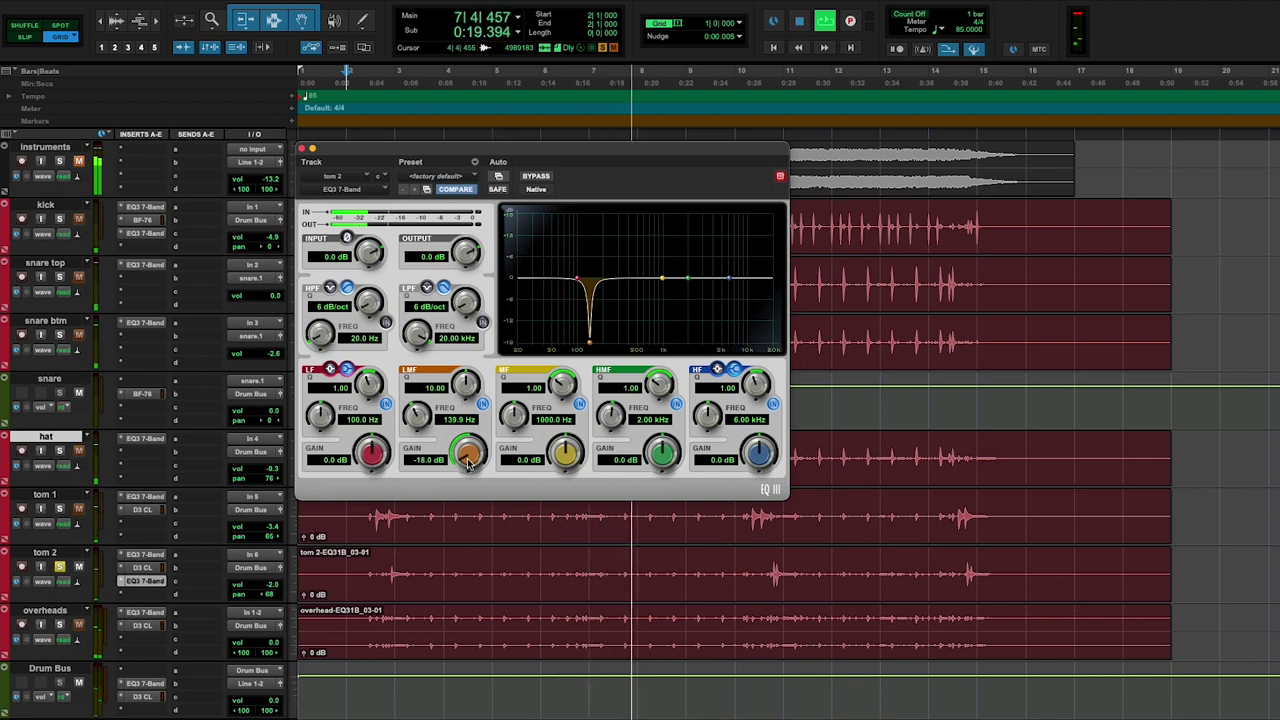
pyautogui.moveTo(468, 462); pyautogui.dragTo(549, 120)
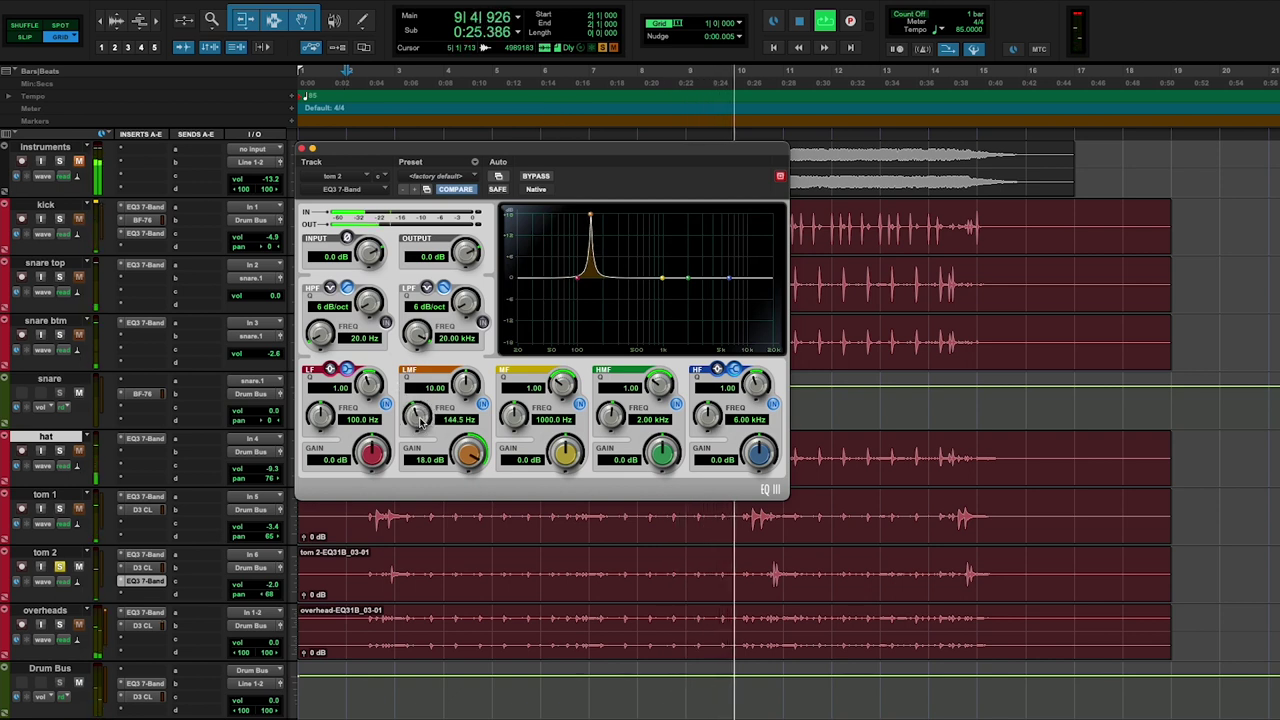
pyautogui.moveTo(489, 455); pyautogui.dragTo(490, 700)
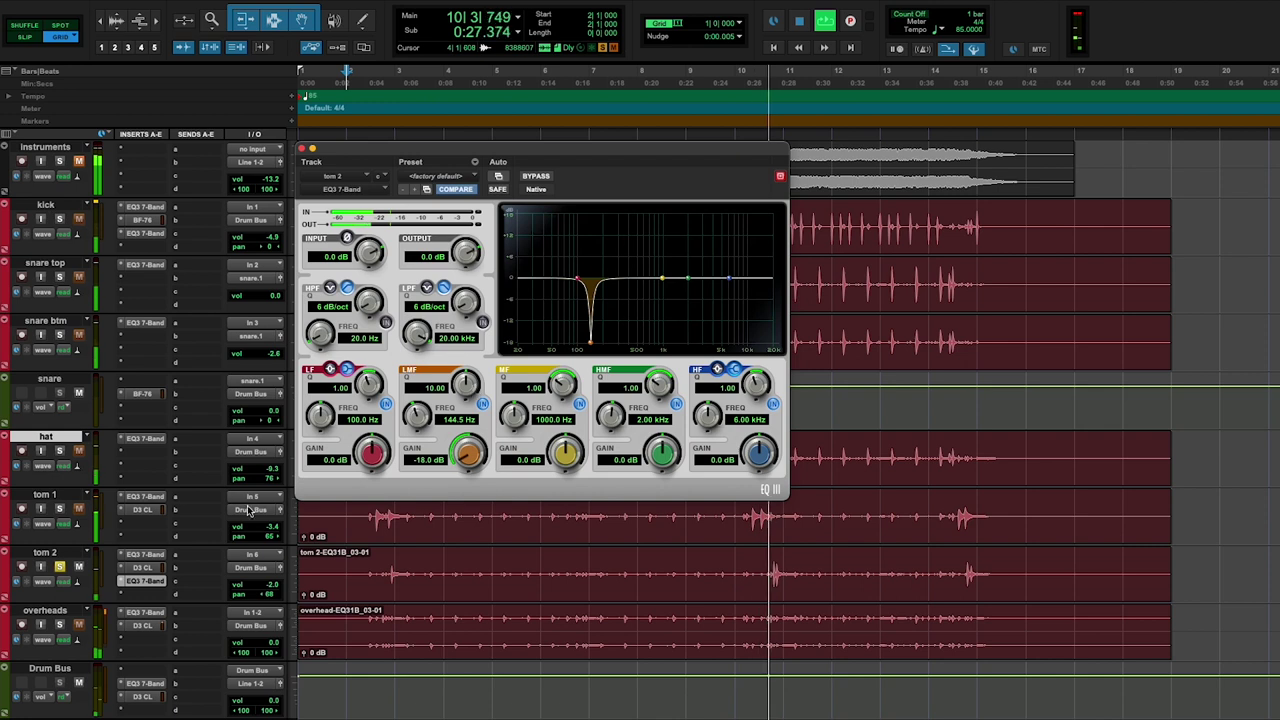
pyautogui.click(59, 567)
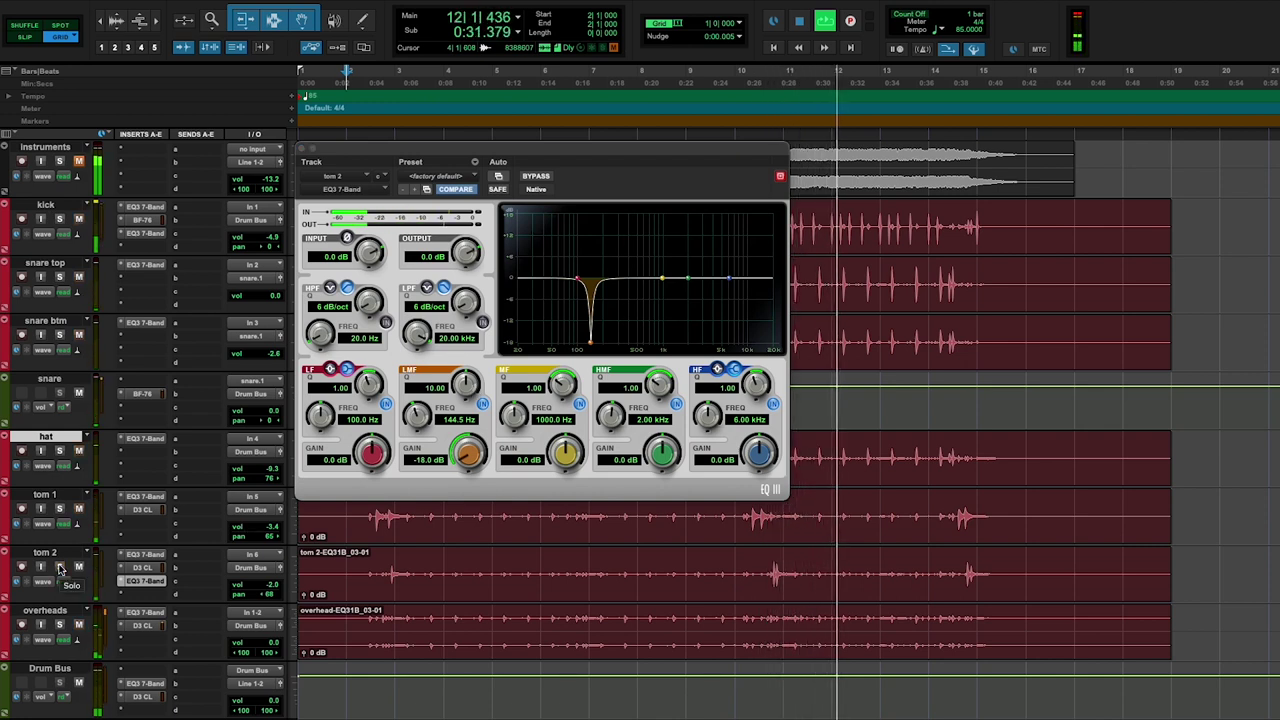
pyautogui.click(303, 150)
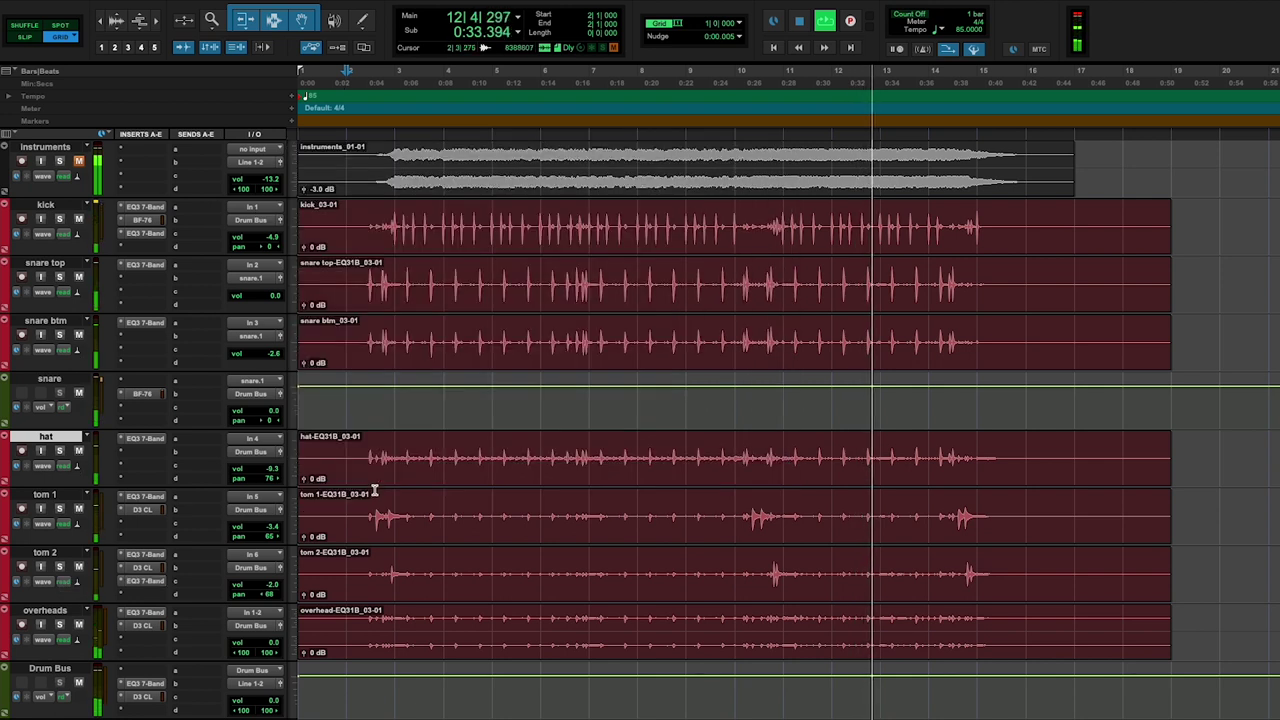
# Raise the kick to -2.1 dB and play the drums from bar 3
pyautogui.scroll(-2, 280, 300)
pyautogui.scroll(3, 275, 300)
pyautogui.moveTo(275, 298); pyautogui.dragTo(271, 286)
pyautogui.click(346, 278)
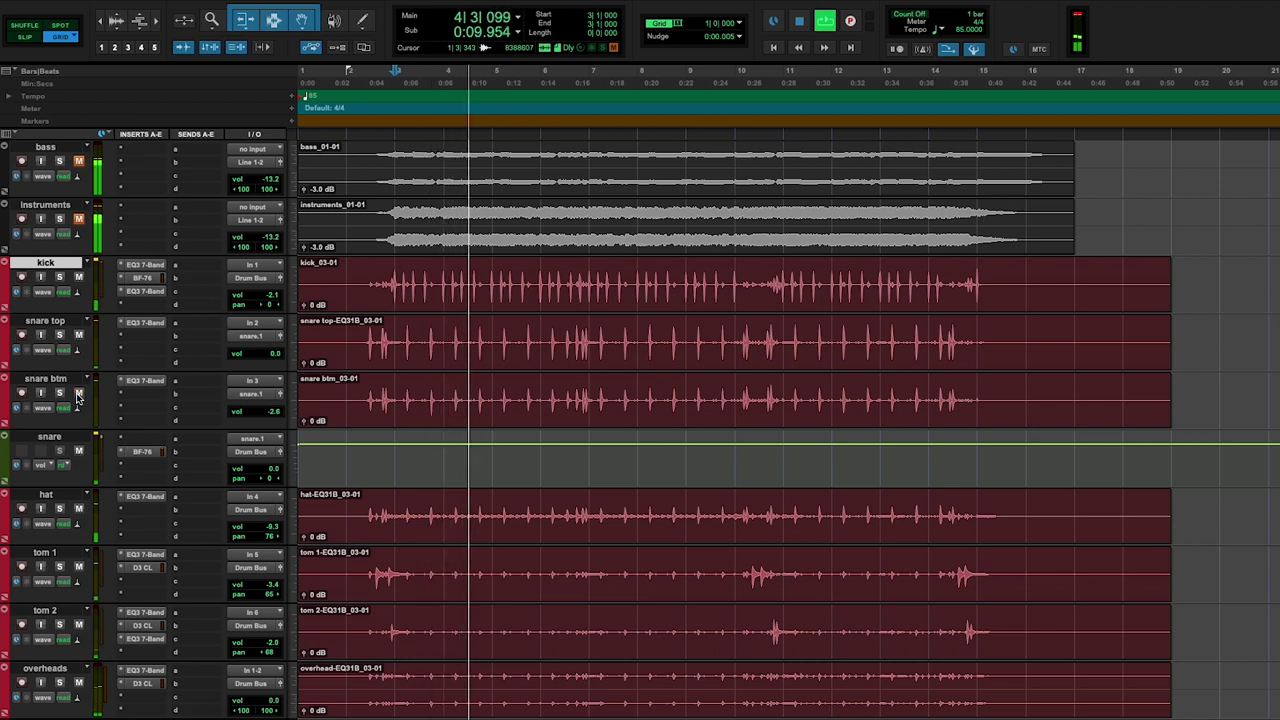
# Boost the snare btm EQ's LF band as a 2.6 dB bell at about 88 Hz, and close the EQ
pyautogui.click(145, 380)
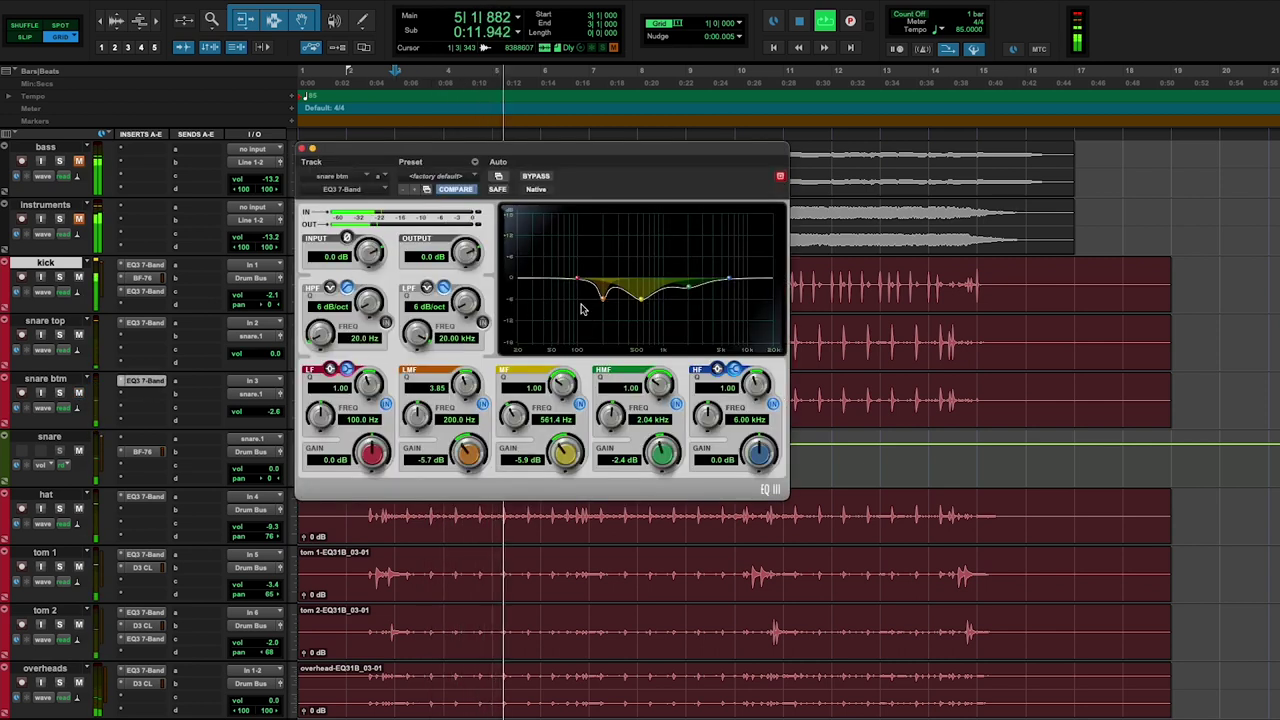
pyautogui.moveTo(577, 283)
pyautogui.mouseDown()
pyautogui.moveTo(585, 230)
pyautogui.moveTo(580, 268)
pyautogui.mouseUp()
pyautogui.click(330, 370)
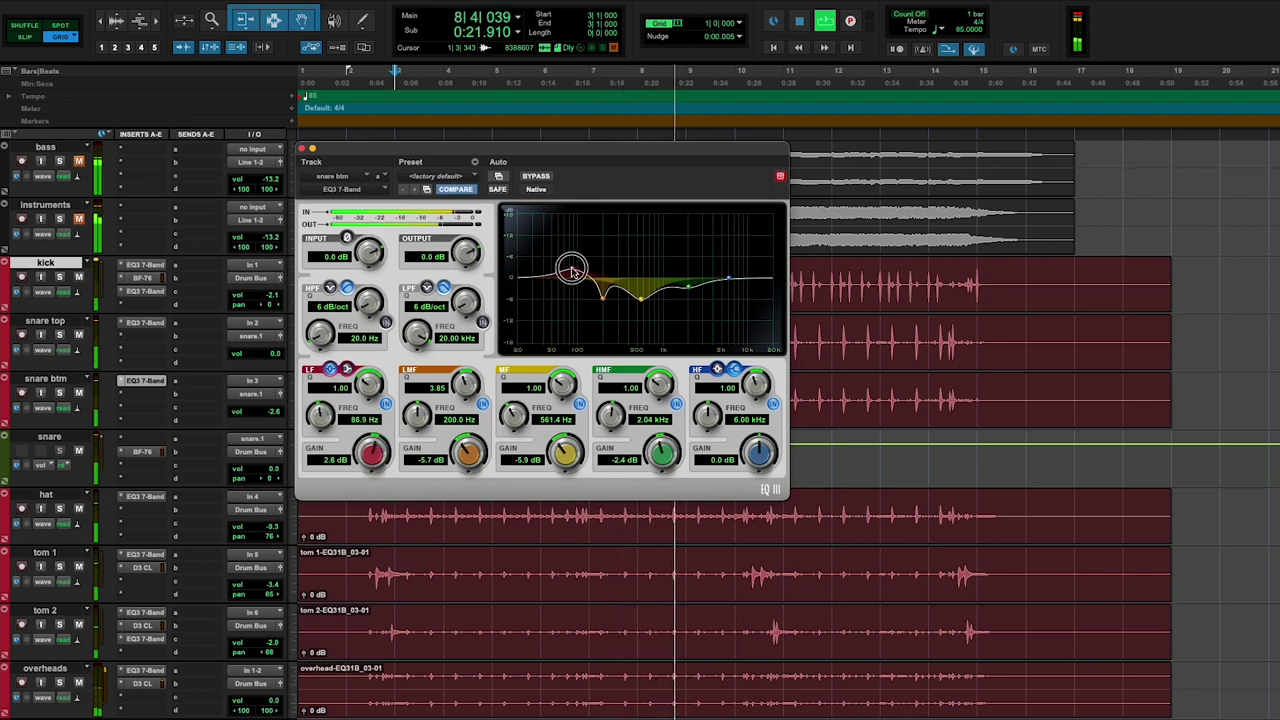
pyautogui.click(301, 149)
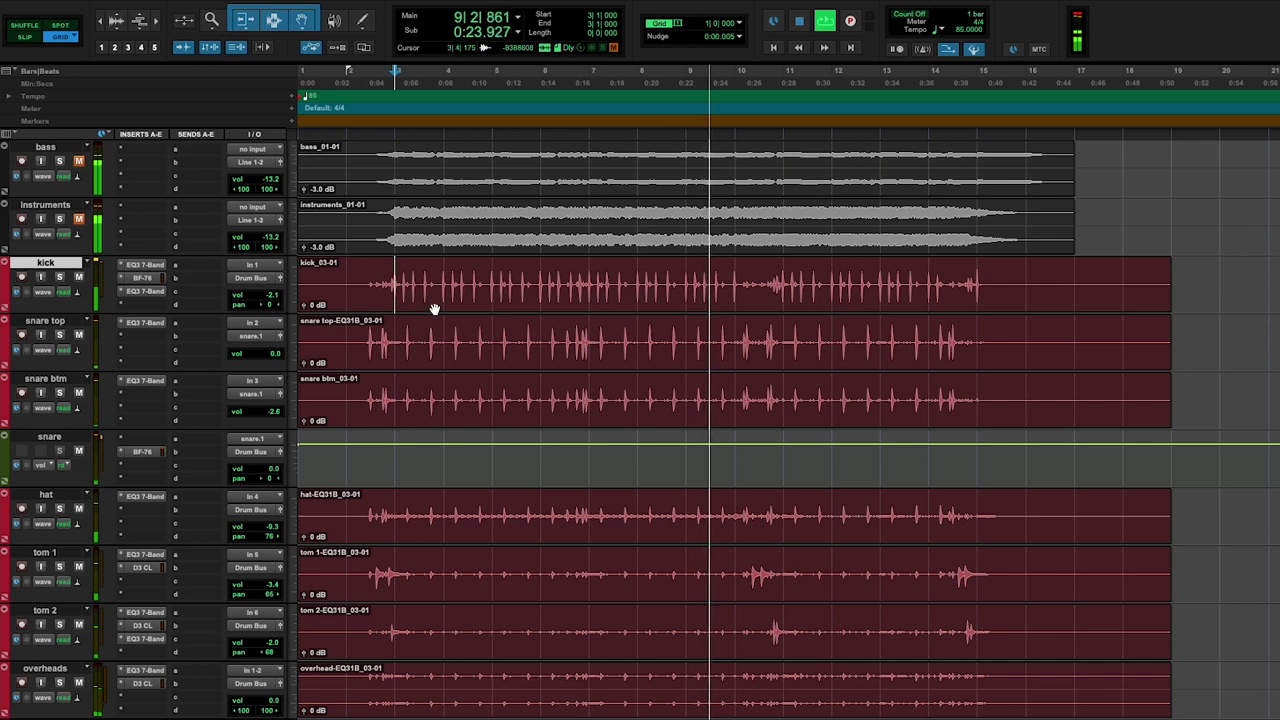
# Review the levels and inserts across all drum tracks and buses during playback
pyautogui.scroll(-3, 606, 291)
pyautogui.scroll(2, 606, 291)
pyautogui.scroll(-2, 606, 291)
pyautogui.scroll(4, 606, 291)
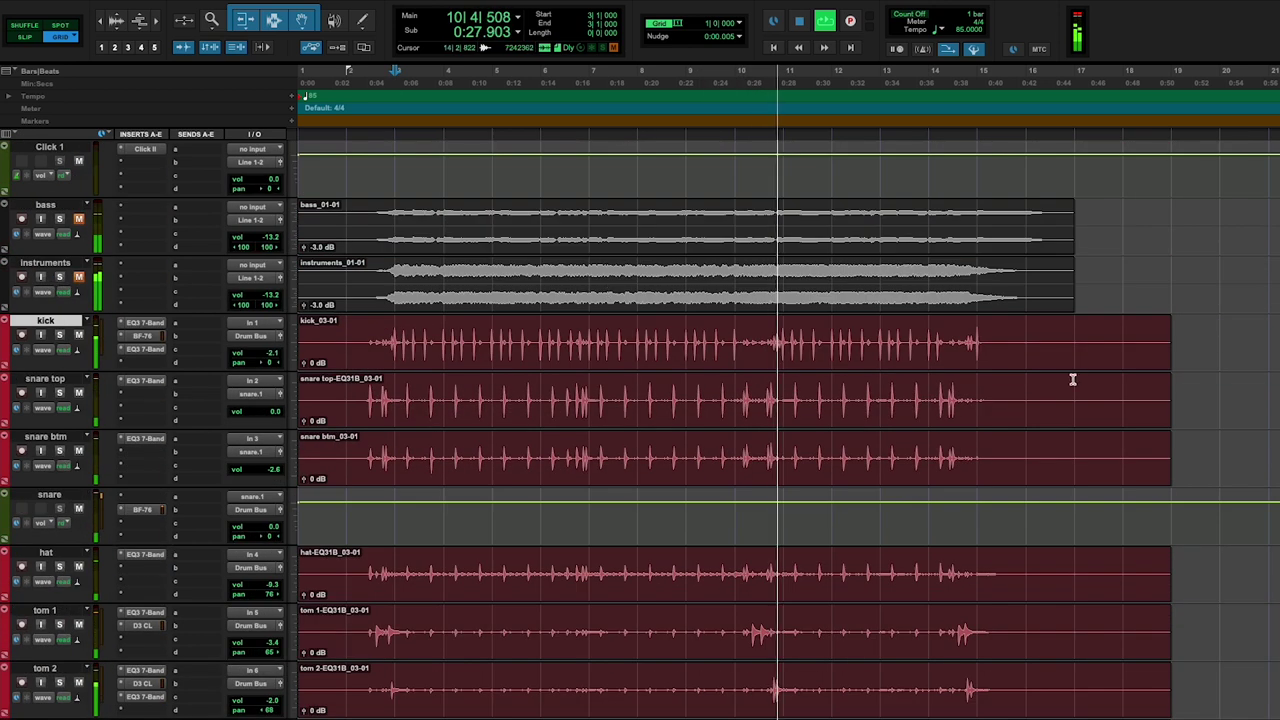
# Route the outputs of the bass, instruments, Drum Bus and Drum Bus Parallel tracks to a new stereo aux input named mix
pyautogui.press('space')
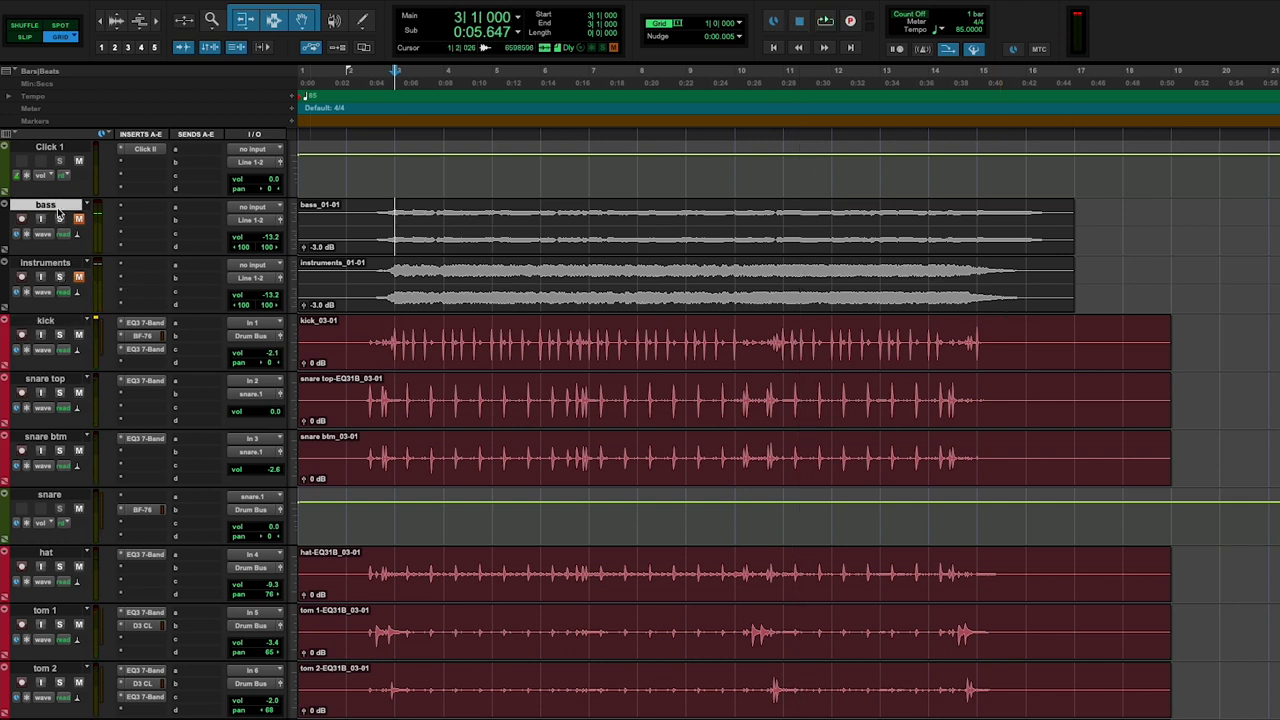
pyautogui.click(55, 268)
pyautogui.scroll(-4, 55, 270)
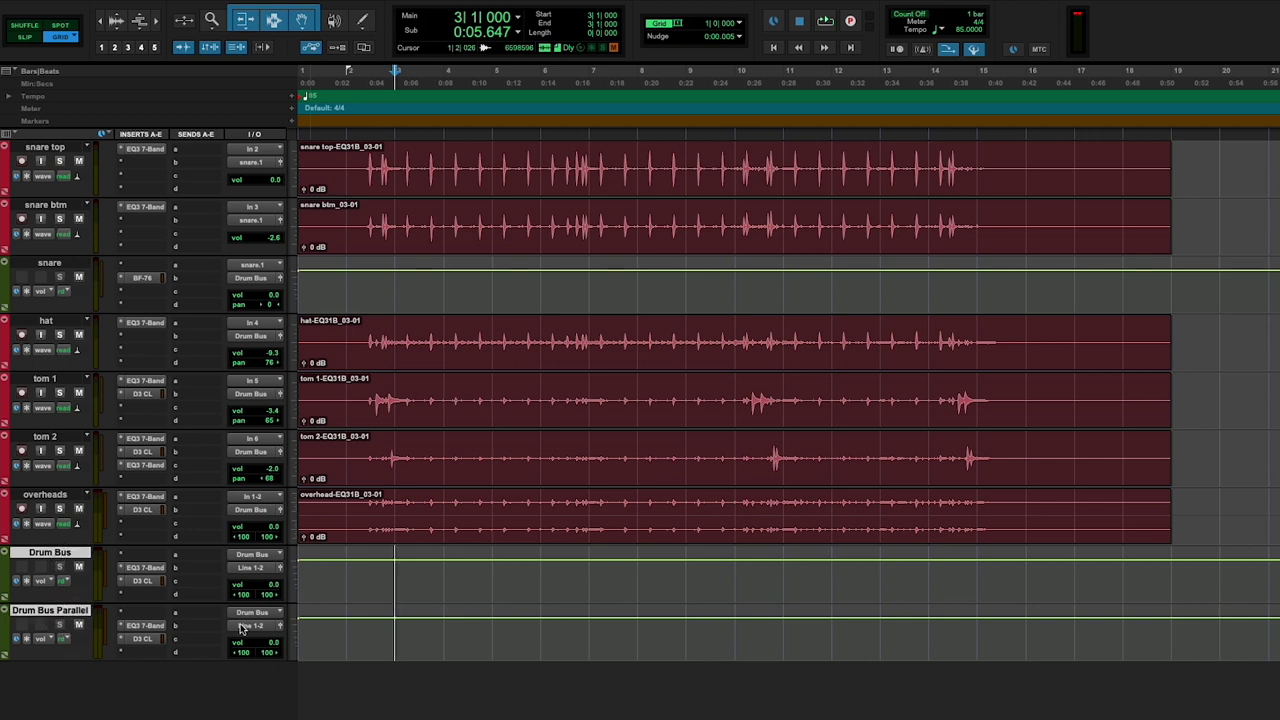
pyautogui.scroll(4, 88, 345)
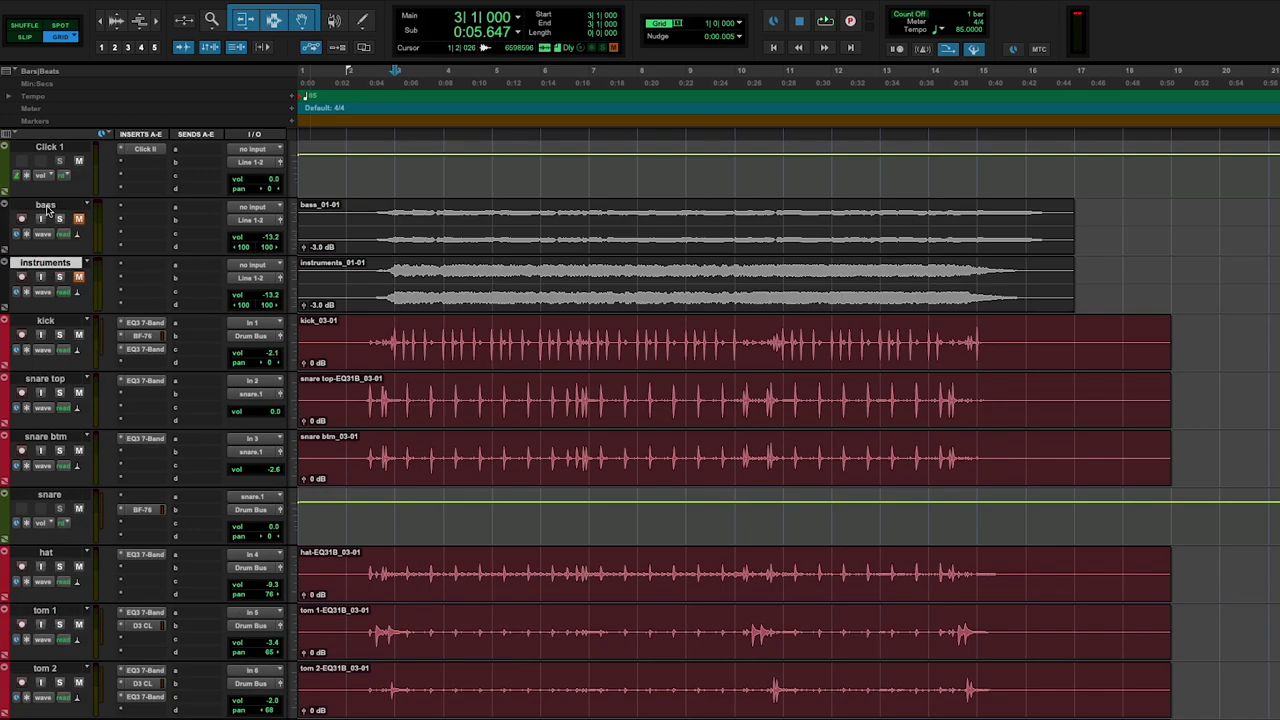
pyautogui.click(263, 221)
pyautogui.moveTo(262, 232)
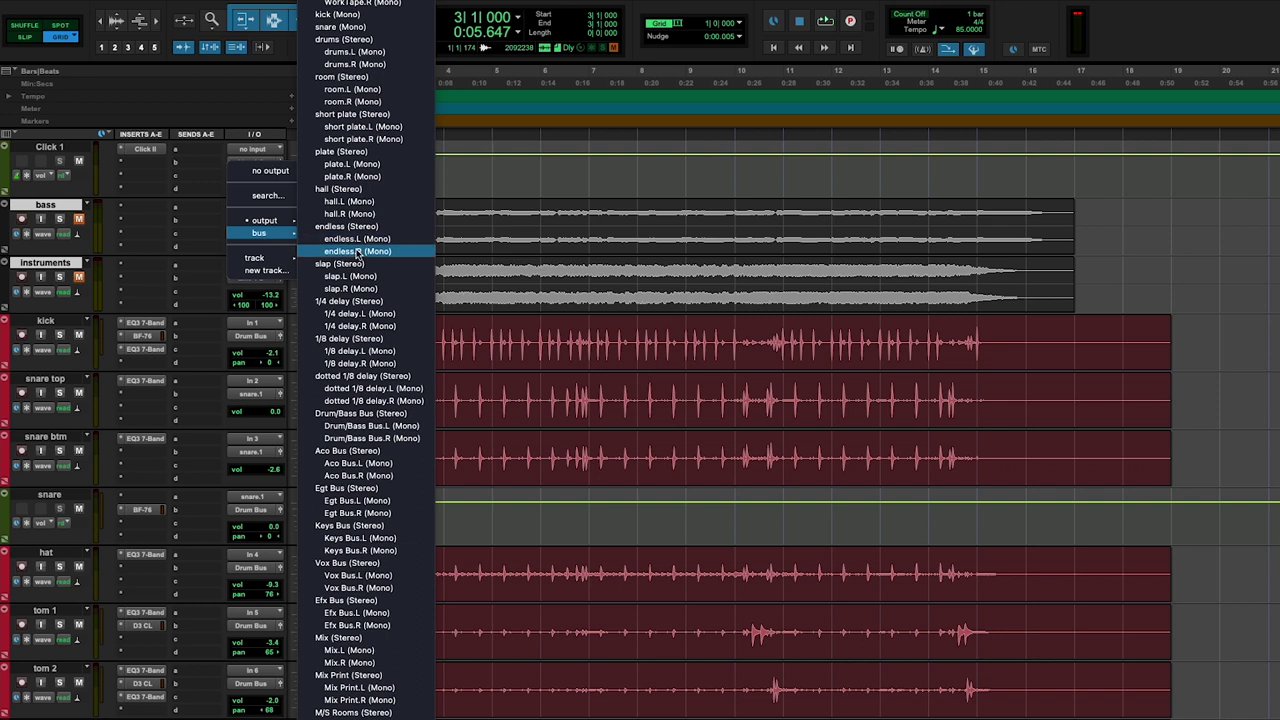
pyautogui.click(265, 270)
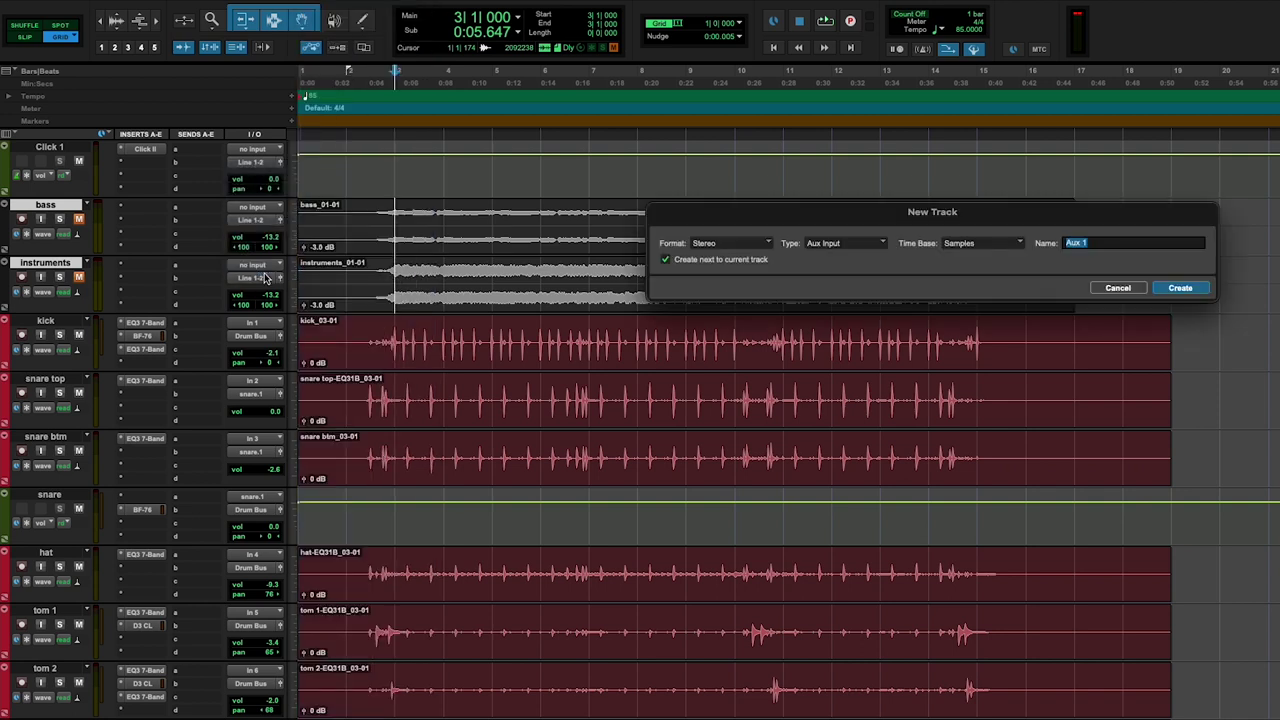
pyautogui.press('Return')
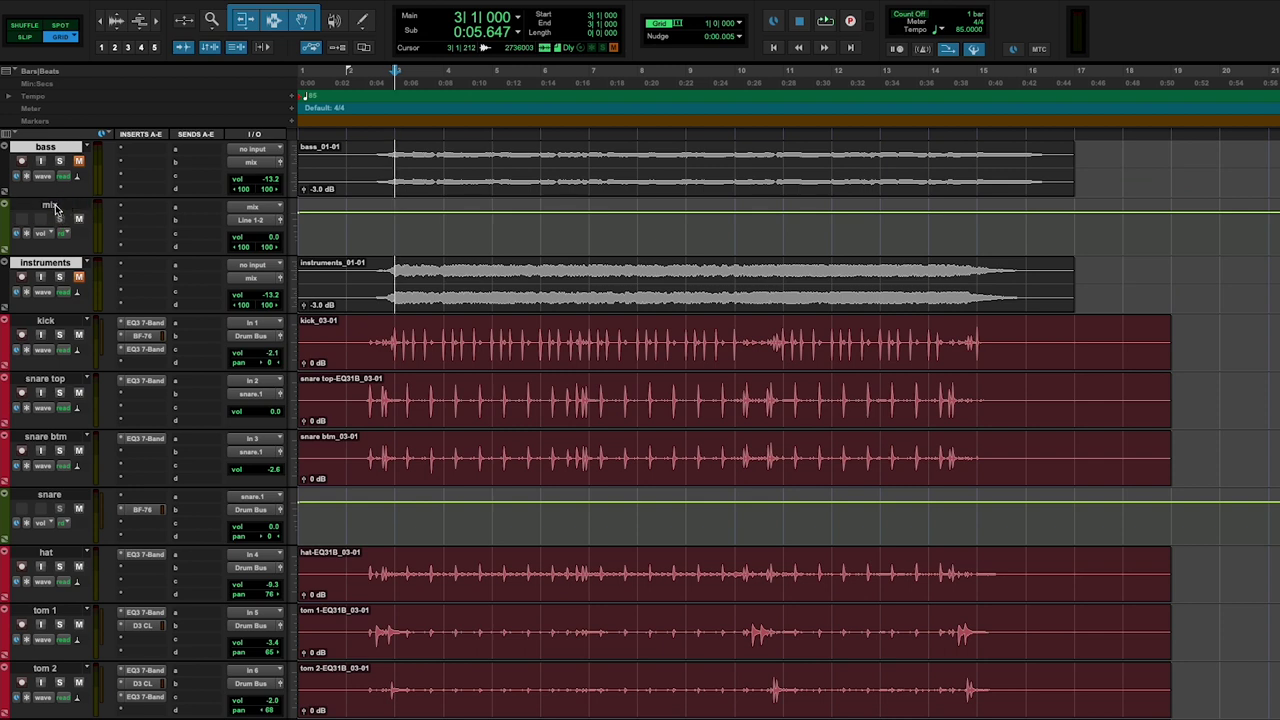
# Move the mix track below Drum Bus Parallel and start playback from bar 3
pyautogui.moveTo(54, 210); pyautogui.dragTo(50, 690)
pyautogui.press('space')
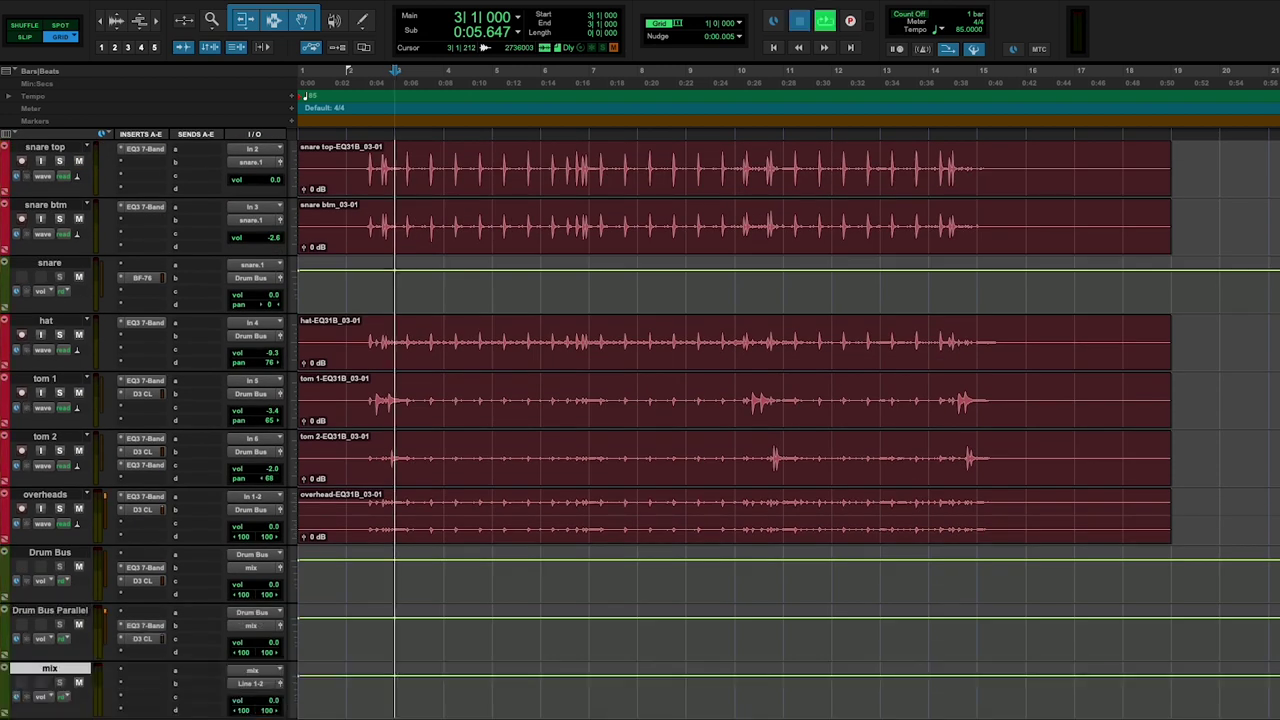
# Unmute the bass and instruments tracks and set their volumes to -6.6 dB and -12.5 dB
pyautogui.scroll(5, 78, 290)
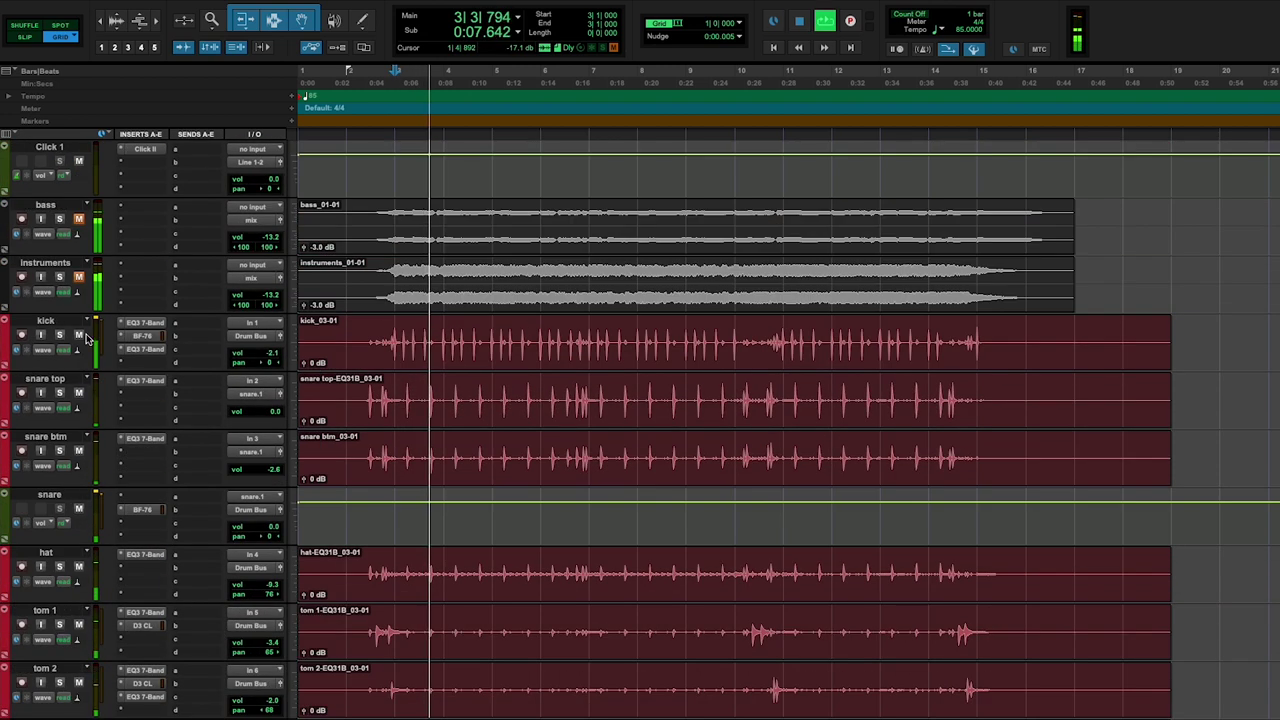
pyautogui.click(79, 218)
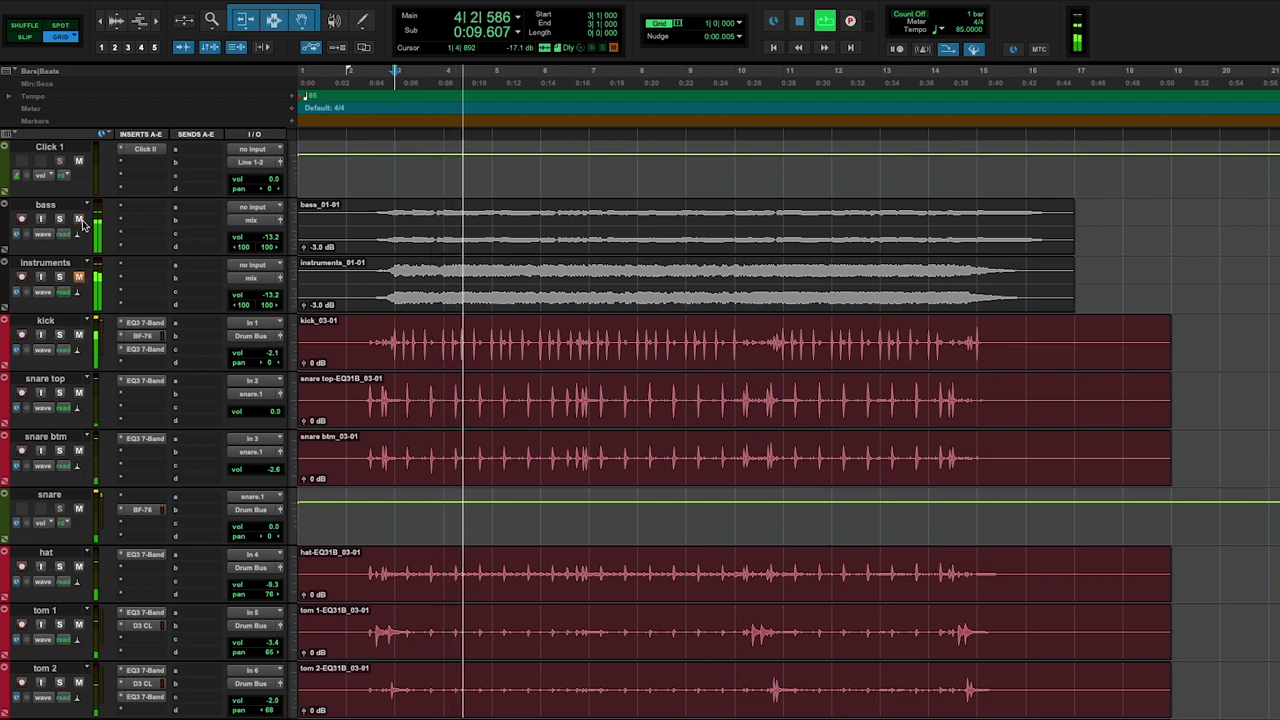
pyautogui.moveTo(273, 245); pyautogui.dragTo(274, 244)
pyautogui.scroll(-3, 355, 272)
pyautogui.scroll(3, 362, 276)
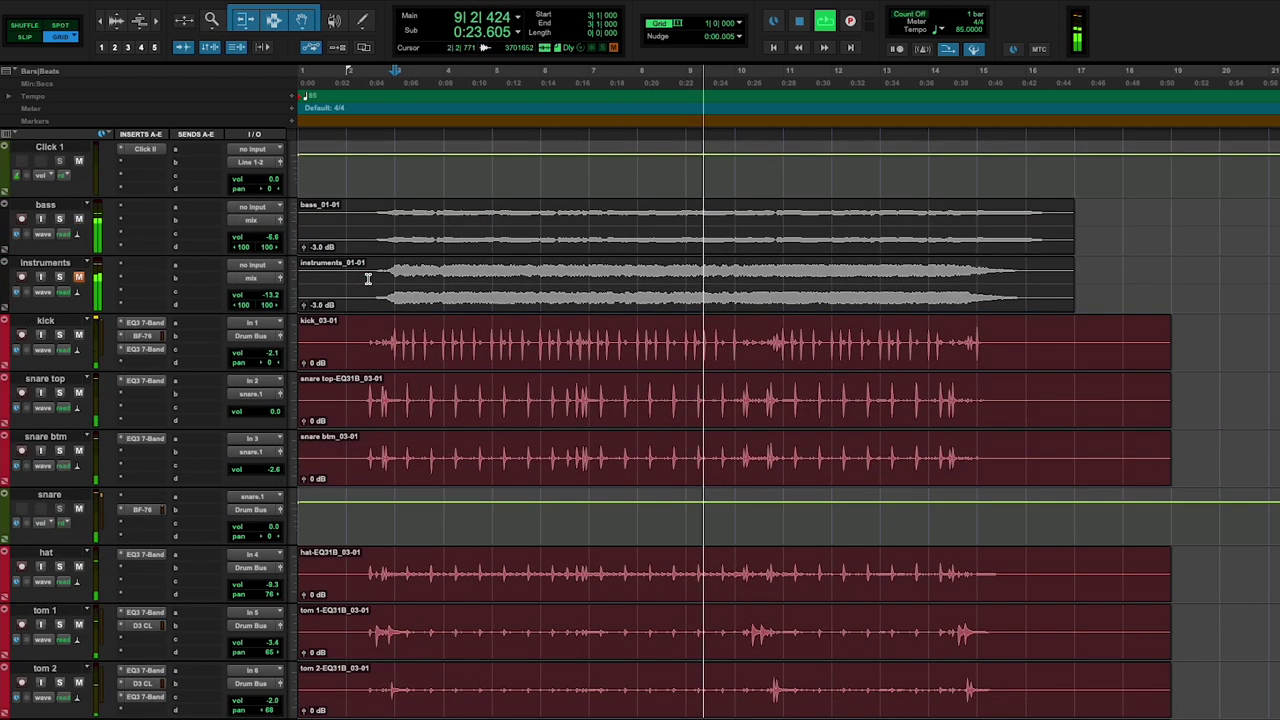
pyautogui.click(79, 278)
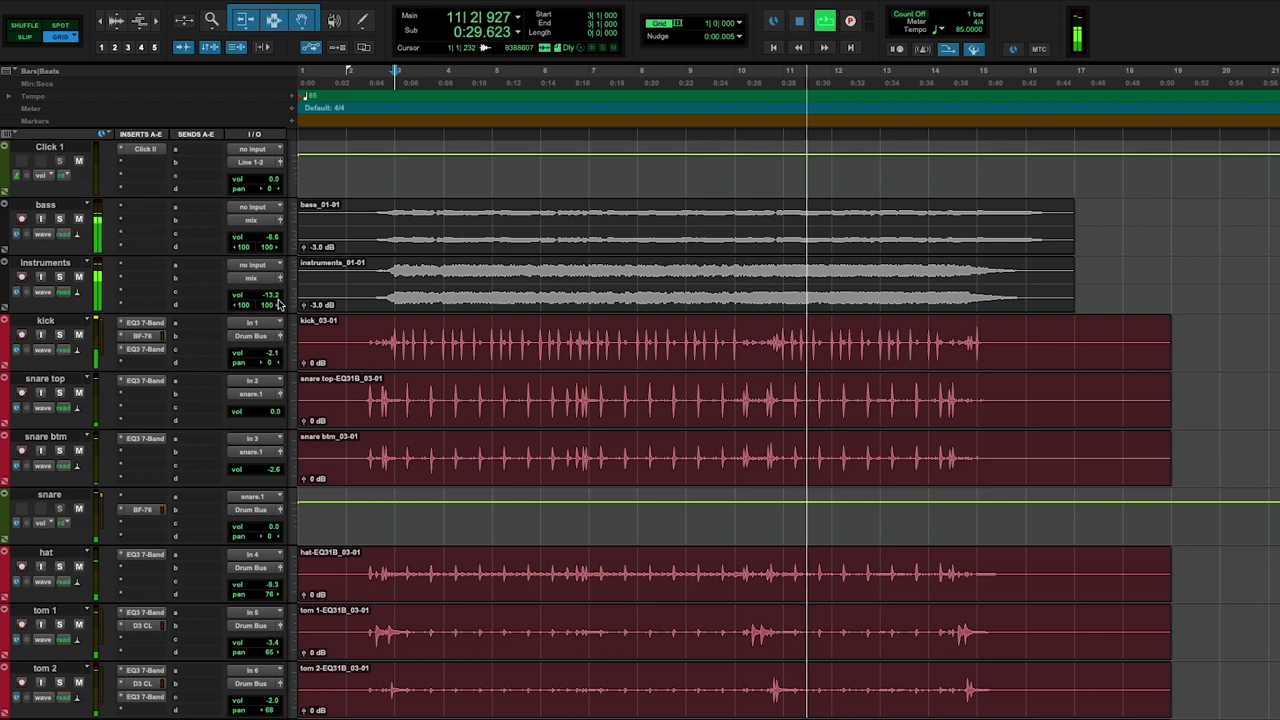
pyautogui.moveTo(272, 298); pyautogui.dragTo(273, 292)
# Lower the Drum Bus Parallel volume slightly and play the full mix from bar 2
pyautogui.scroll(-5, 361, 333)
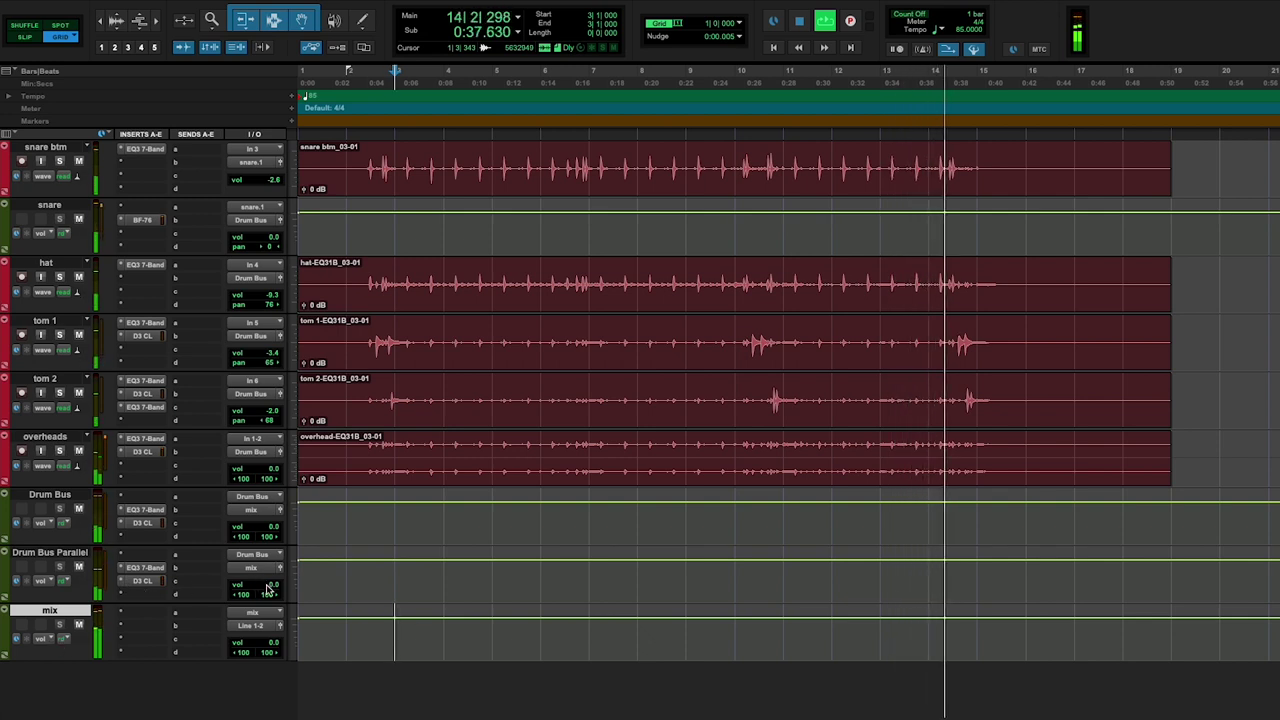
pyautogui.moveTo(268, 590); pyautogui.dragTo(268, 597)
pyautogui.click(351, 445)
pyautogui.scroll(5, 352, 447)
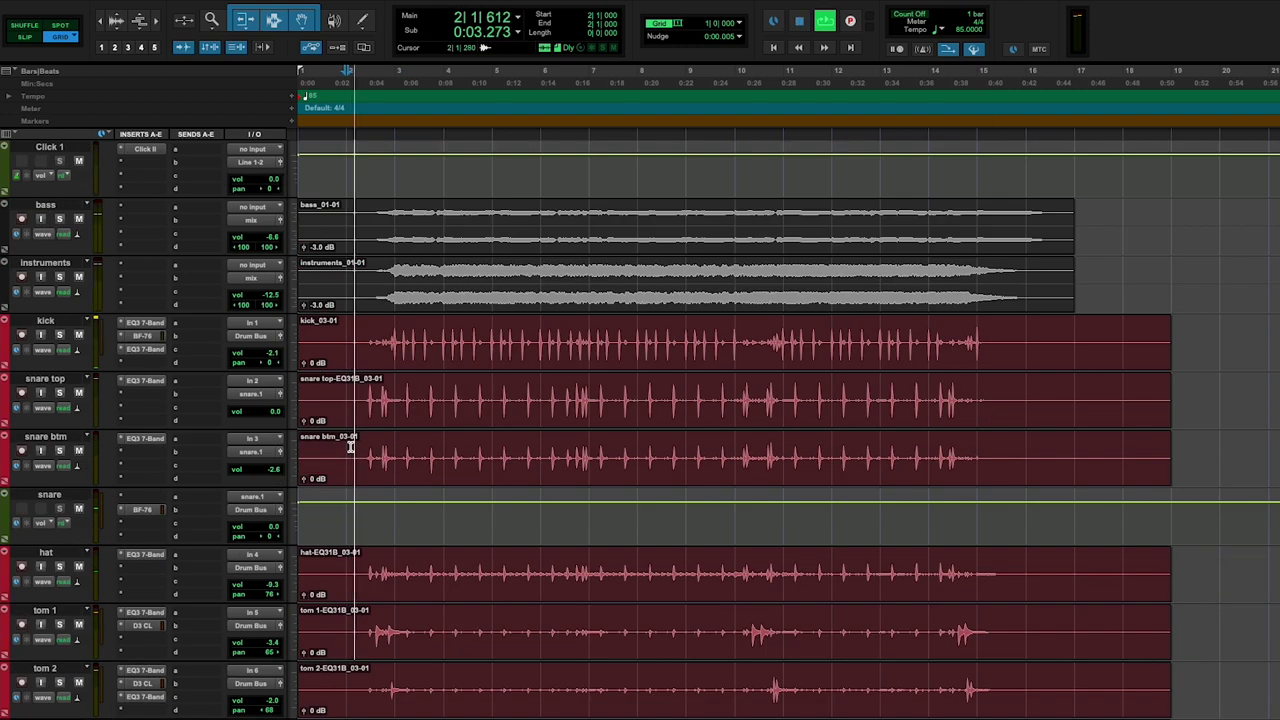
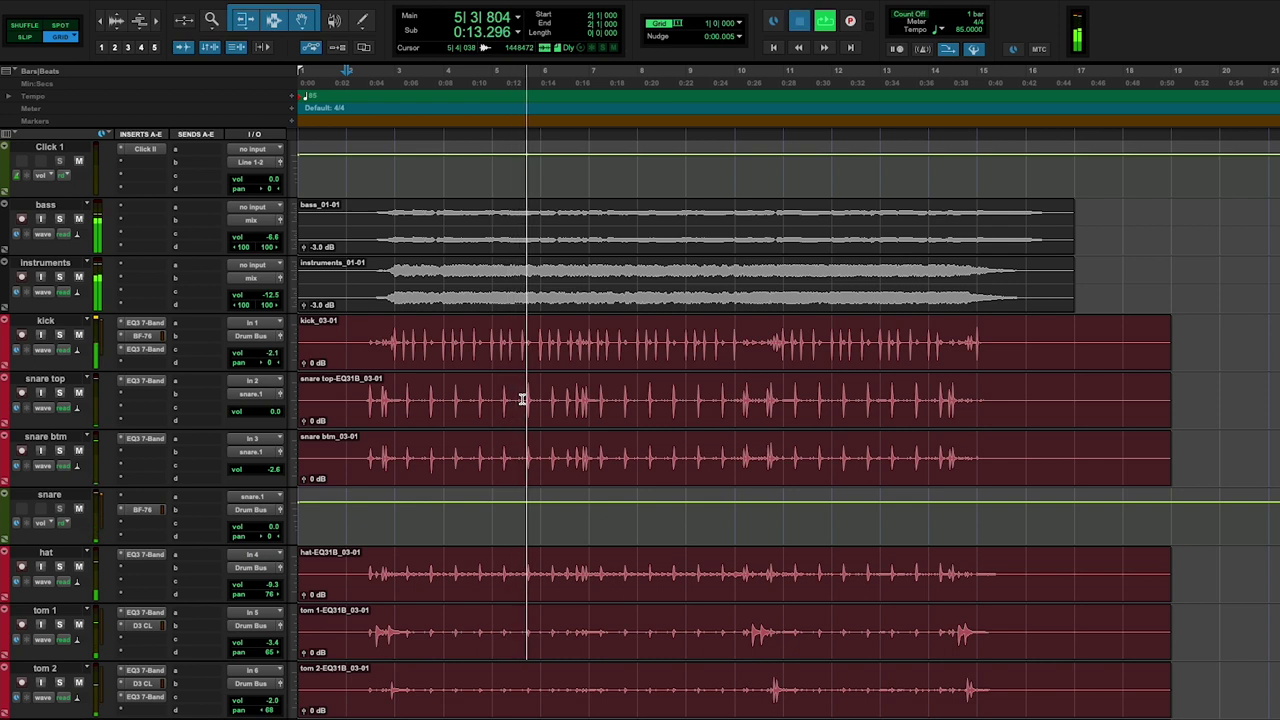
pyautogui.press('space')
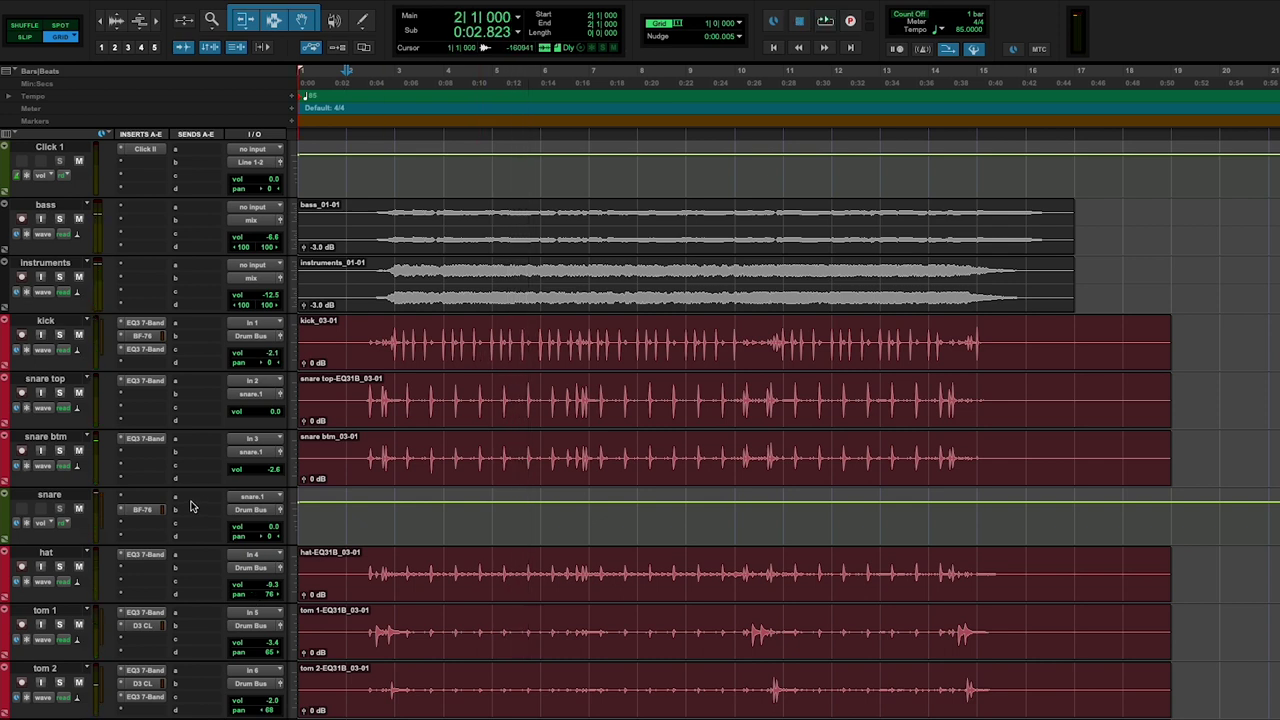
# Create a send on the snare aux to a new stereo aux input named room
pyautogui.click(193, 507)
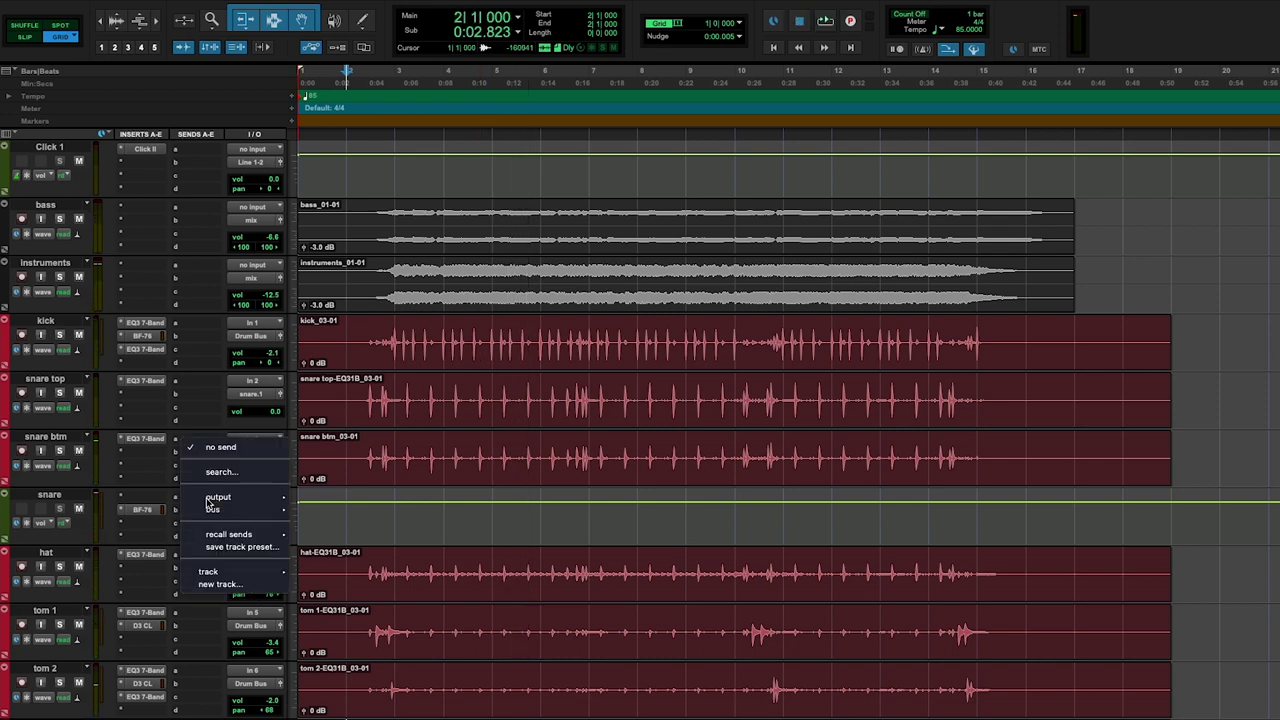
pyautogui.click(243, 584)
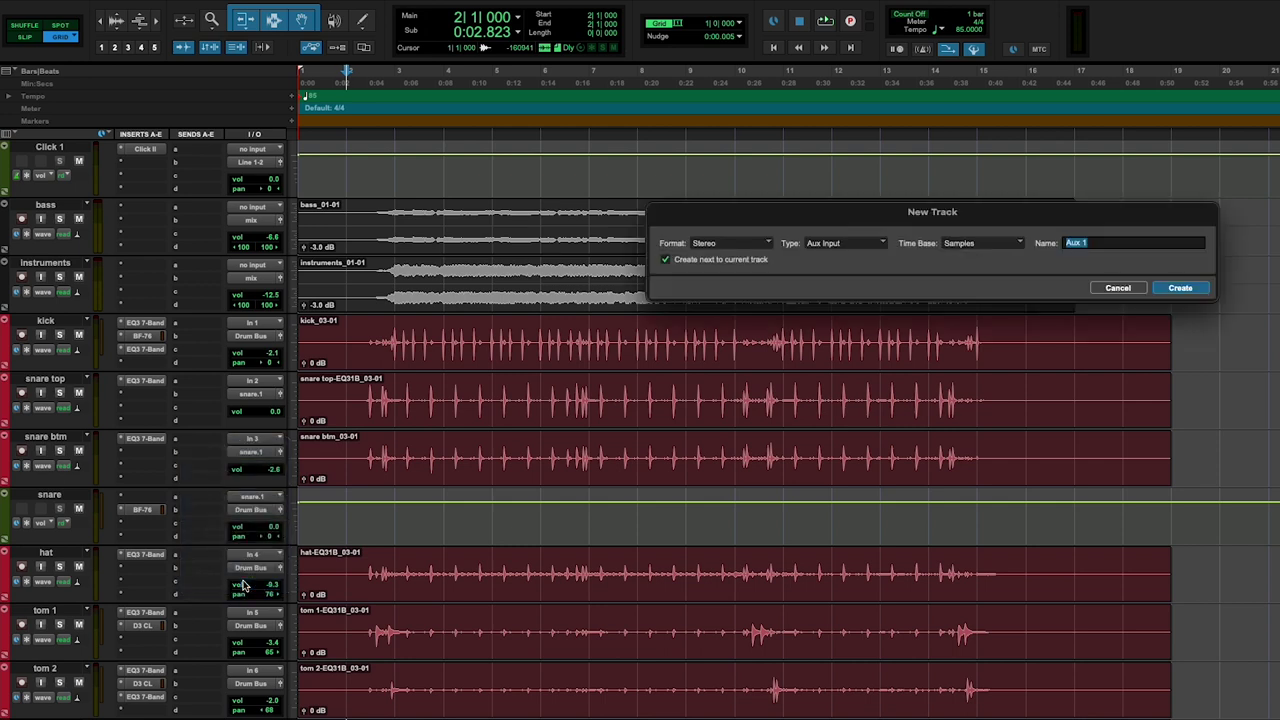
pyautogui.press('Return')
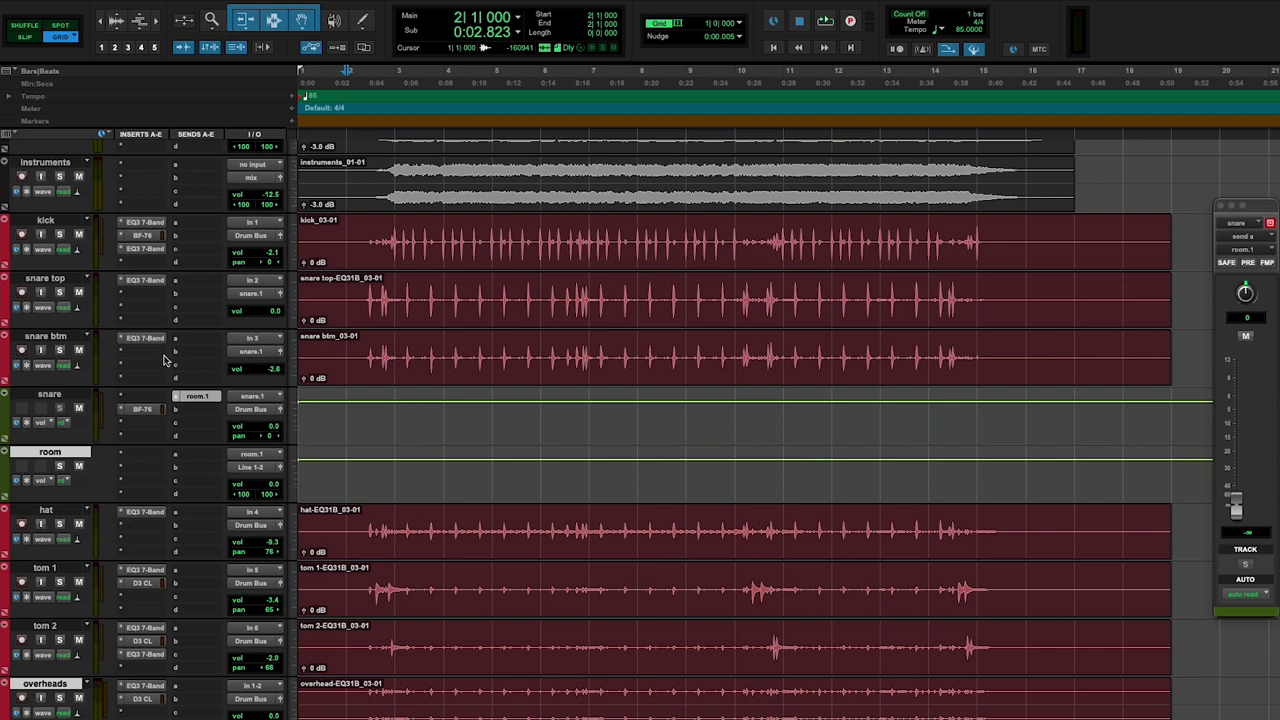
# Route the room track's output to the mix track
pyautogui.click(251, 467)
pyautogui.moveTo(245, 484)
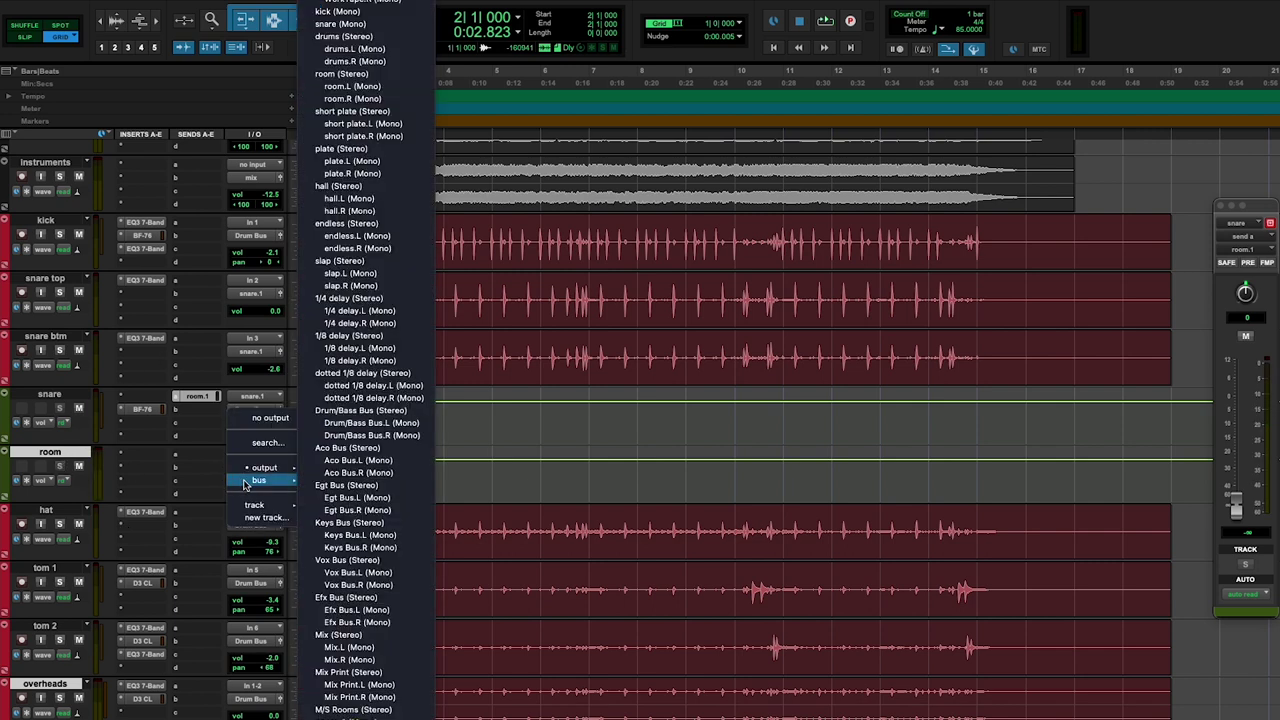
pyautogui.scroll(-1, 366, 600)
pyautogui.click(277, 615)
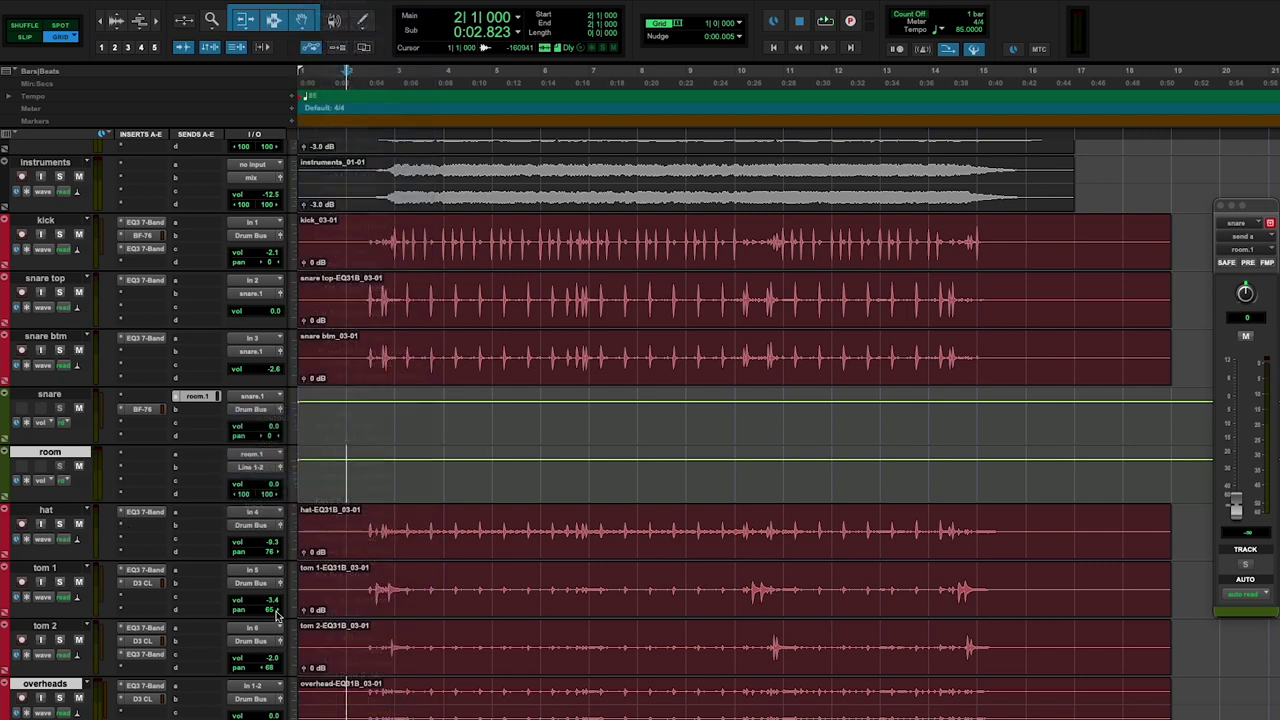
# Insert a stereo D-Verb on the room track with the Room 1 algorithm in the Small size
pyautogui.click(150, 458)
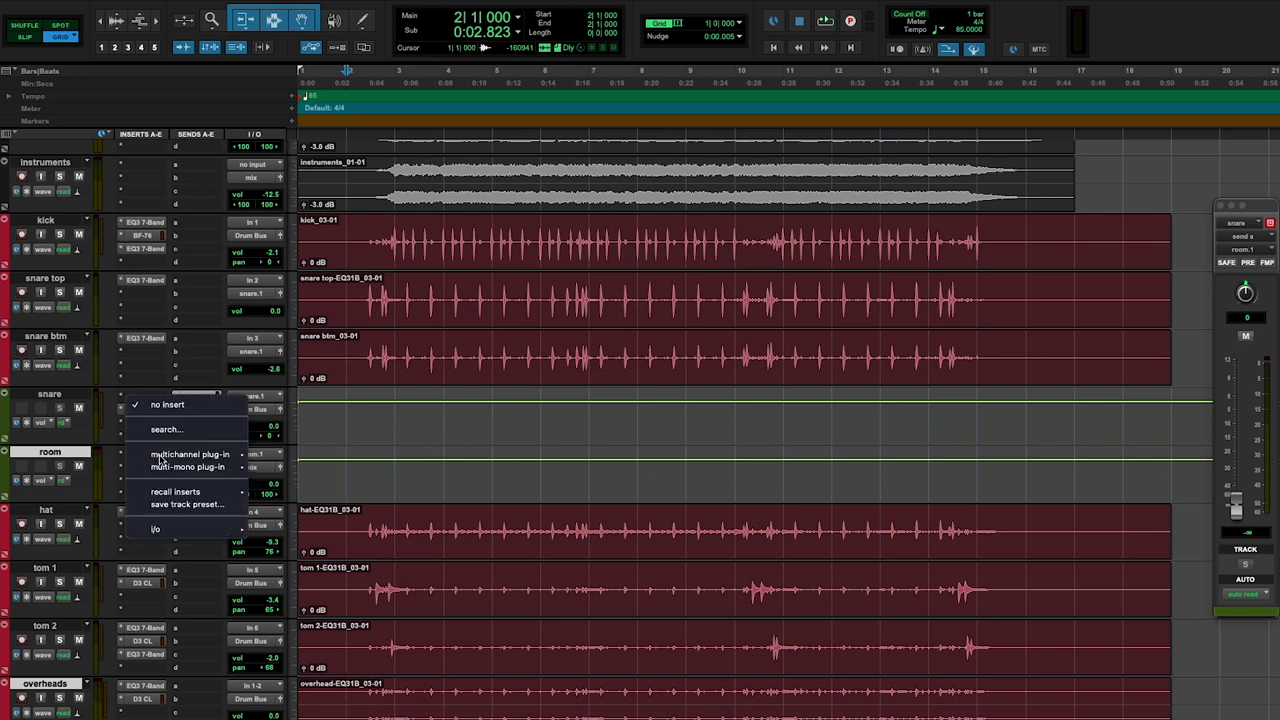
pyautogui.moveTo(200, 454)
pyautogui.moveTo(298, 496)
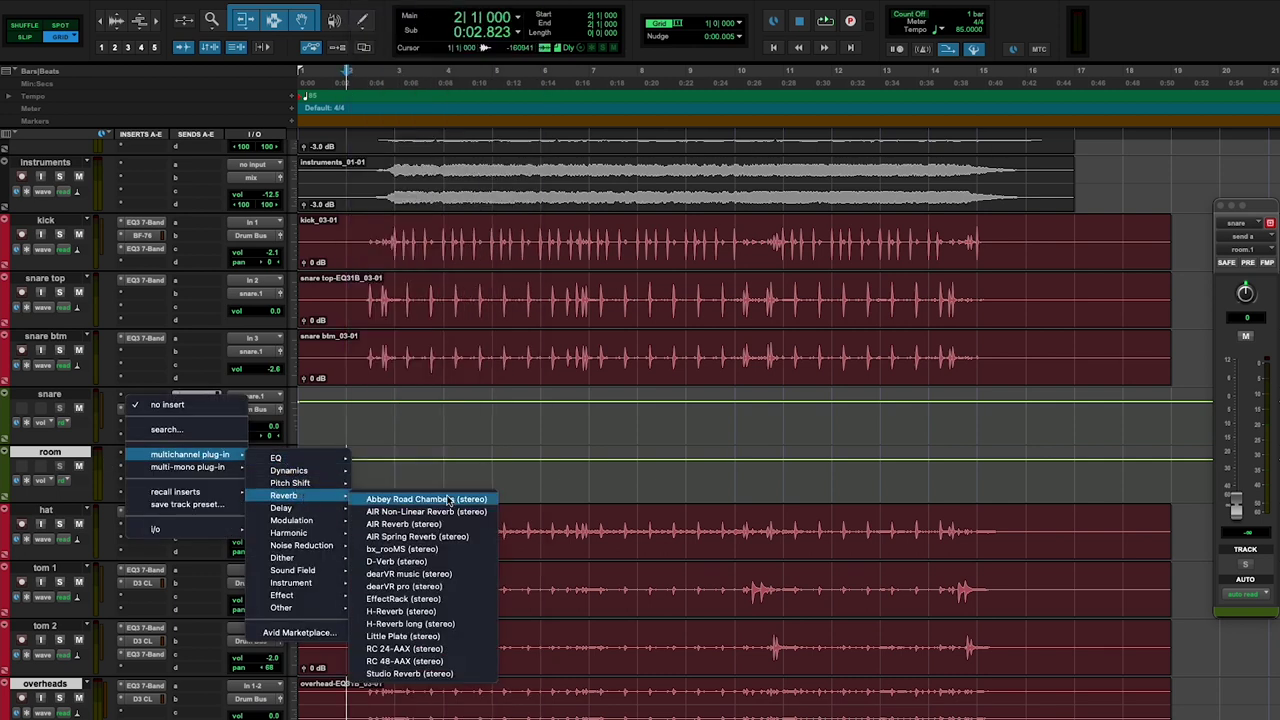
pyautogui.click(451, 566)
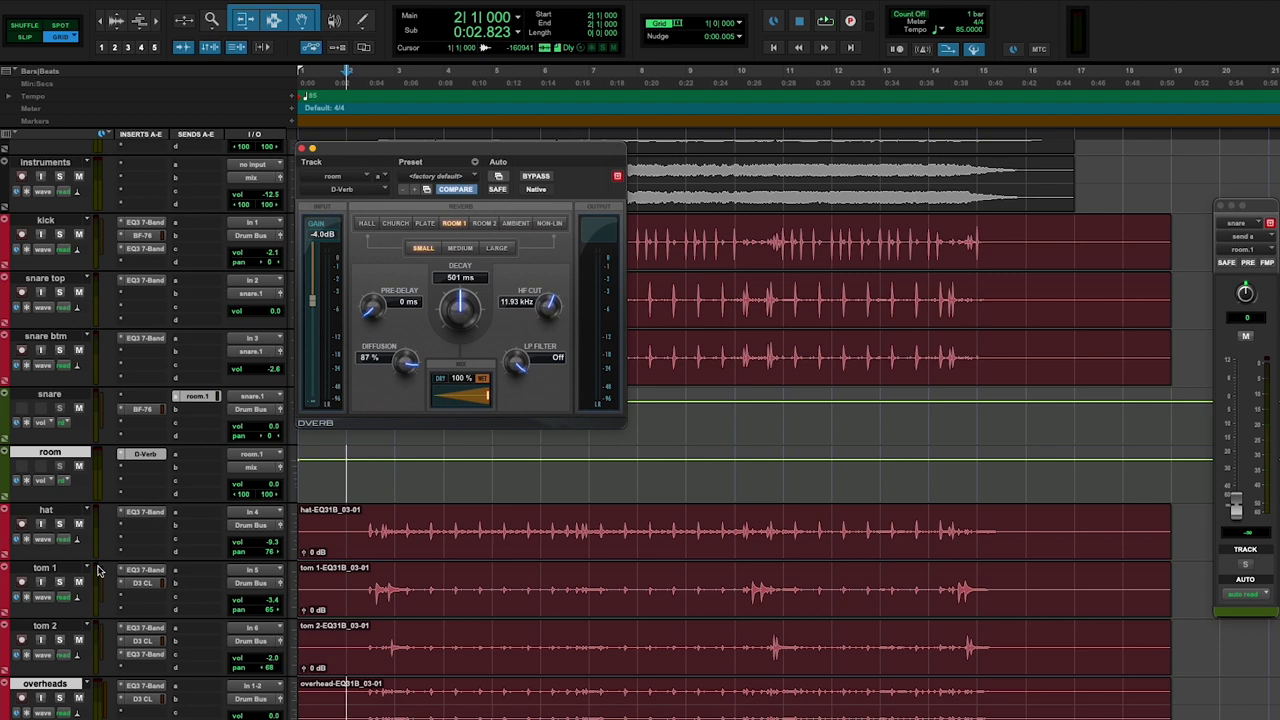
# Mute the bass and instruments, play from bar 2 and raise the snare's room send to -2.0 dB
pyautogui.scroll(3, 80, 279)
pyautogui.click(79, 278)
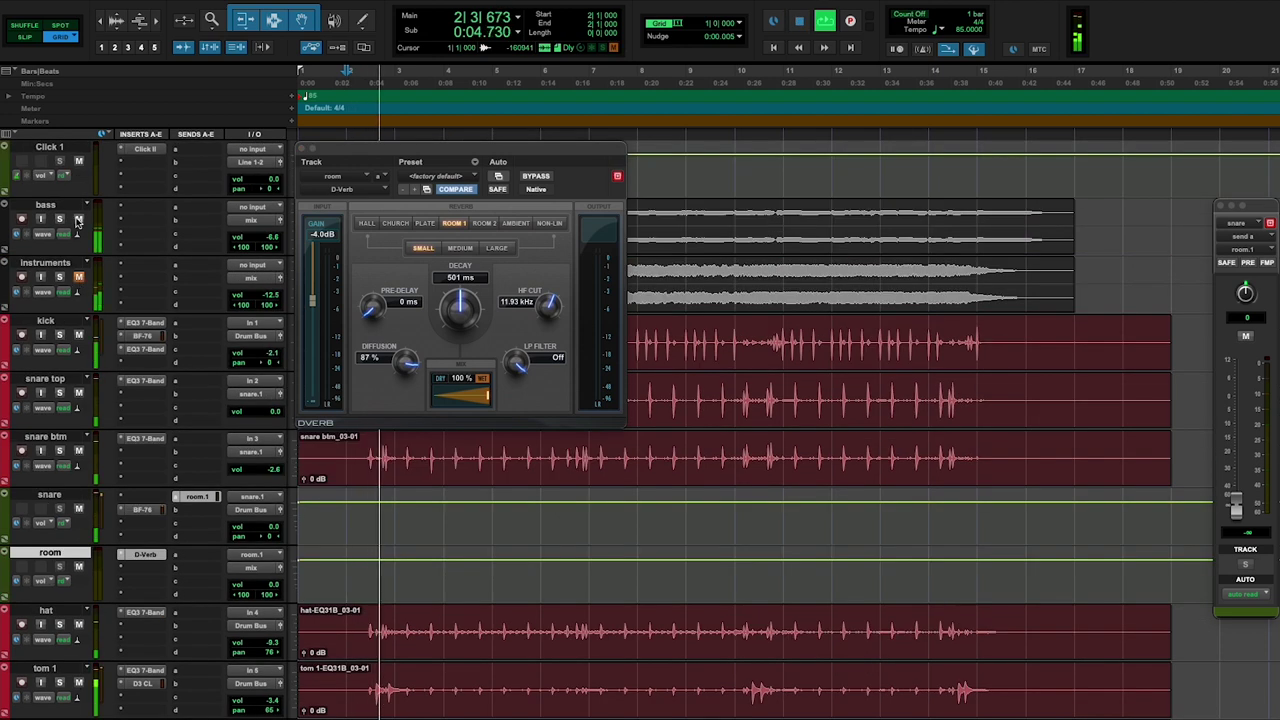
pyautogui.moveTo(1238, 498); pyautogui.dragTo(1238, 393)
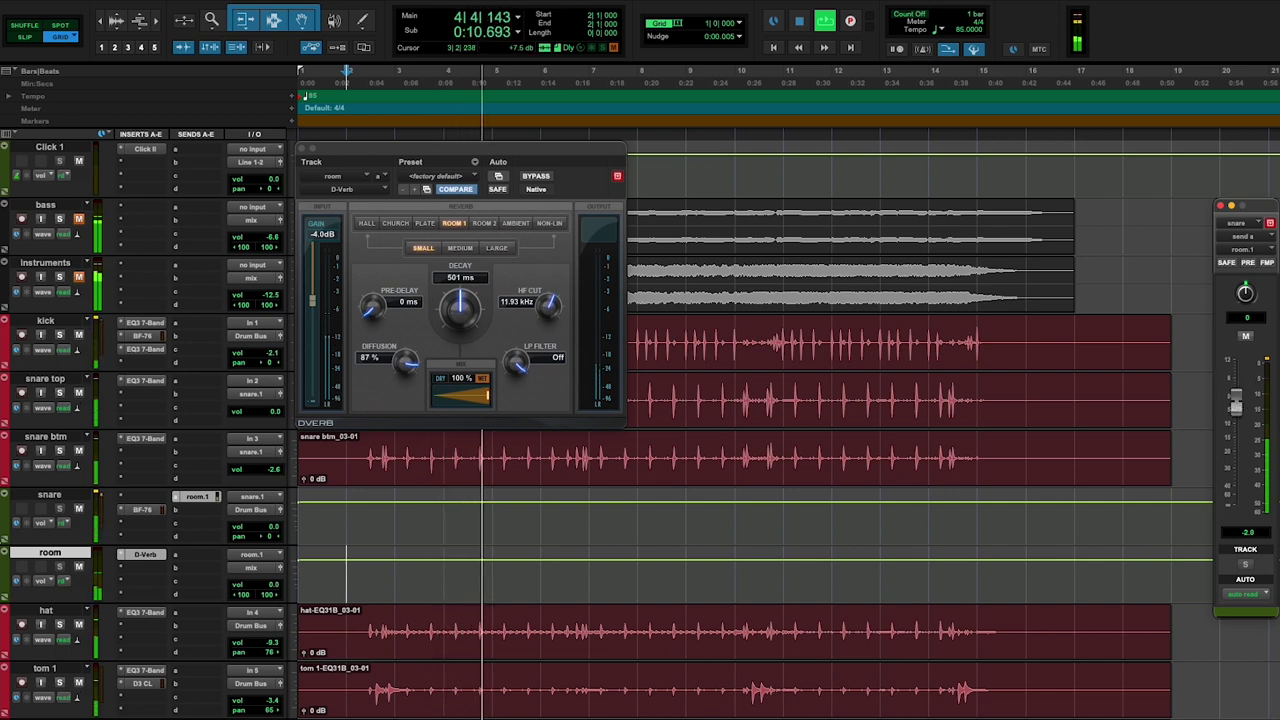
# Insert a stereo EQ3 7-Band after the D-Verb on the room track
pyautogui.click(148, 568)
pyautogui.moveTo(190, 568)
pyautogui.moveTo(278, 562)
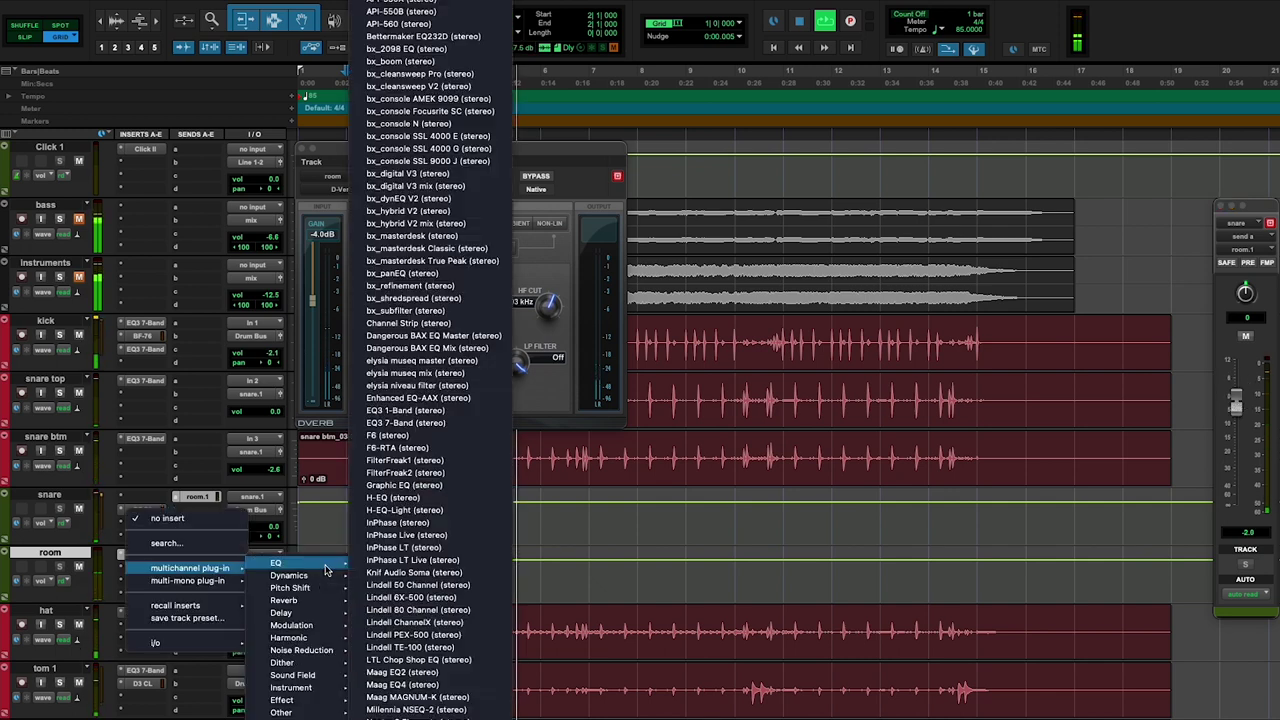
pyautogui.click(405, 423)
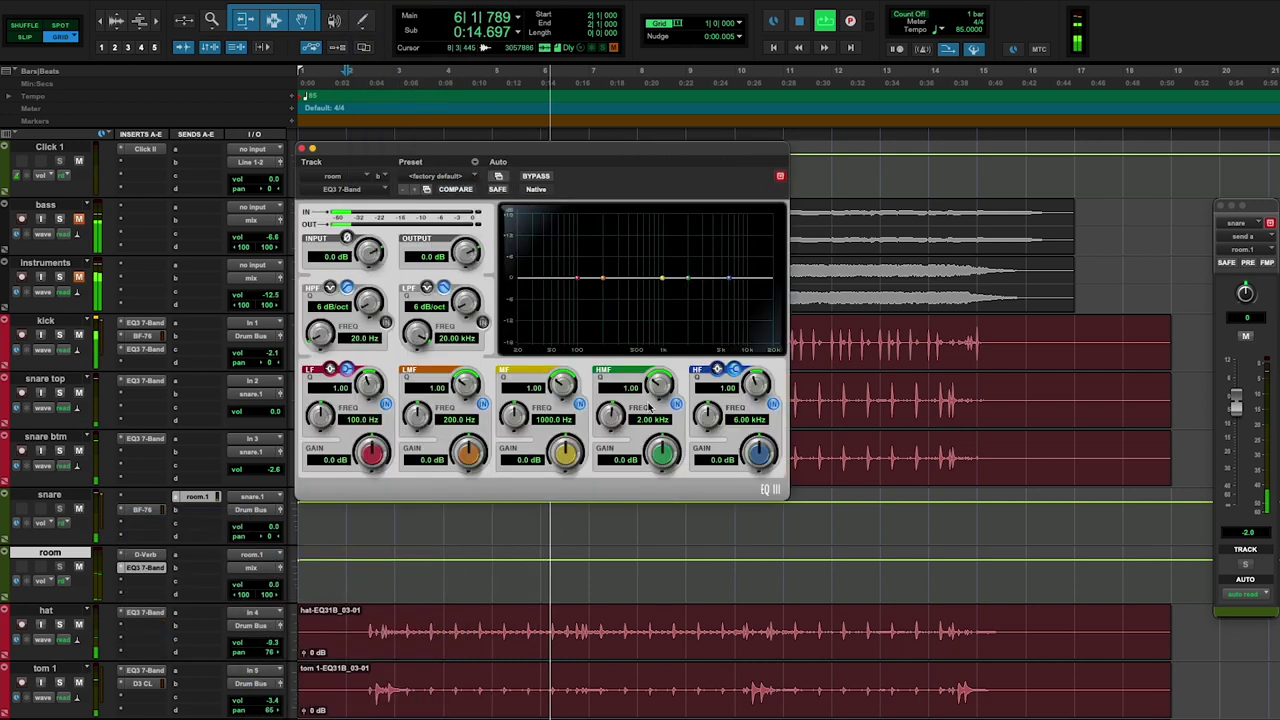
# Sweep the room EQ's MF band, cut it 3.4 dB at 488.6 Hz, lower the HF shelf 3.2 dB at 6.32 kHz, and close the EQ
pyautogui.moveTo(662, 281); pyautogui.dragTo(572, 258)
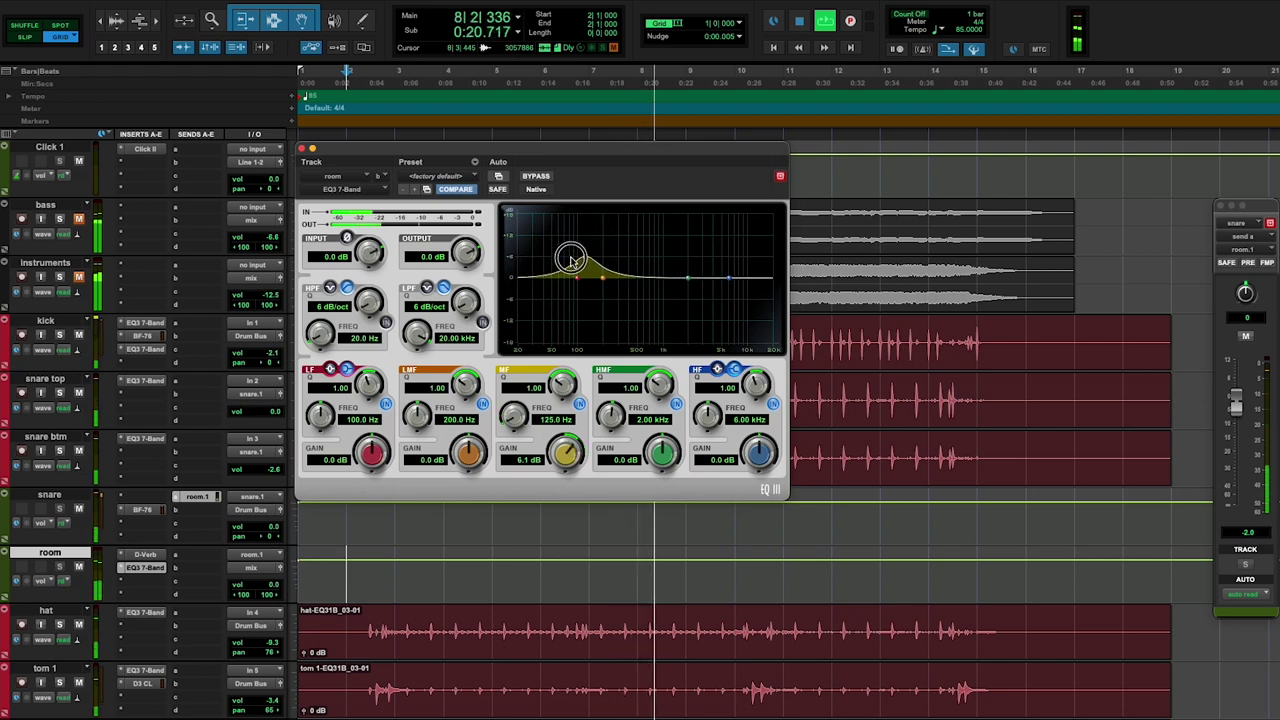
pyautogui.moveTo(602, 264); pyautogui.dragTo(642, 261)
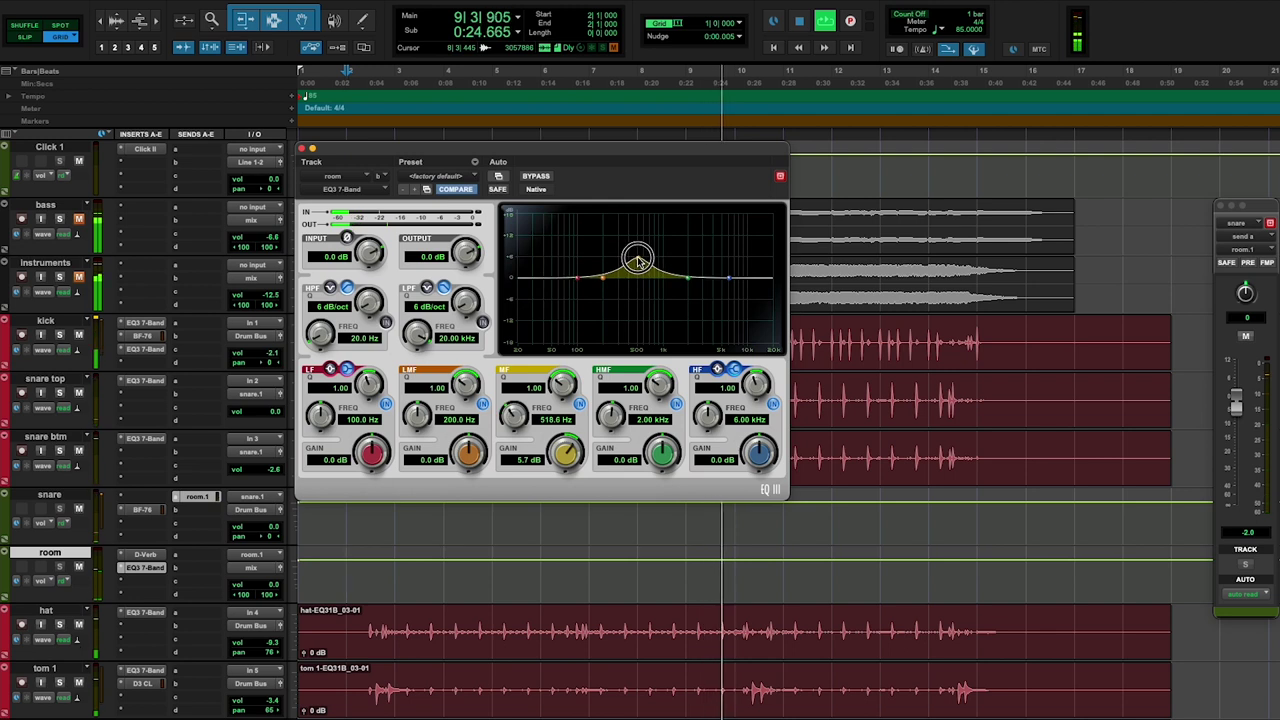
pyautogui.moveTo(634, 261); pyautogui.dragTo(634, 279)
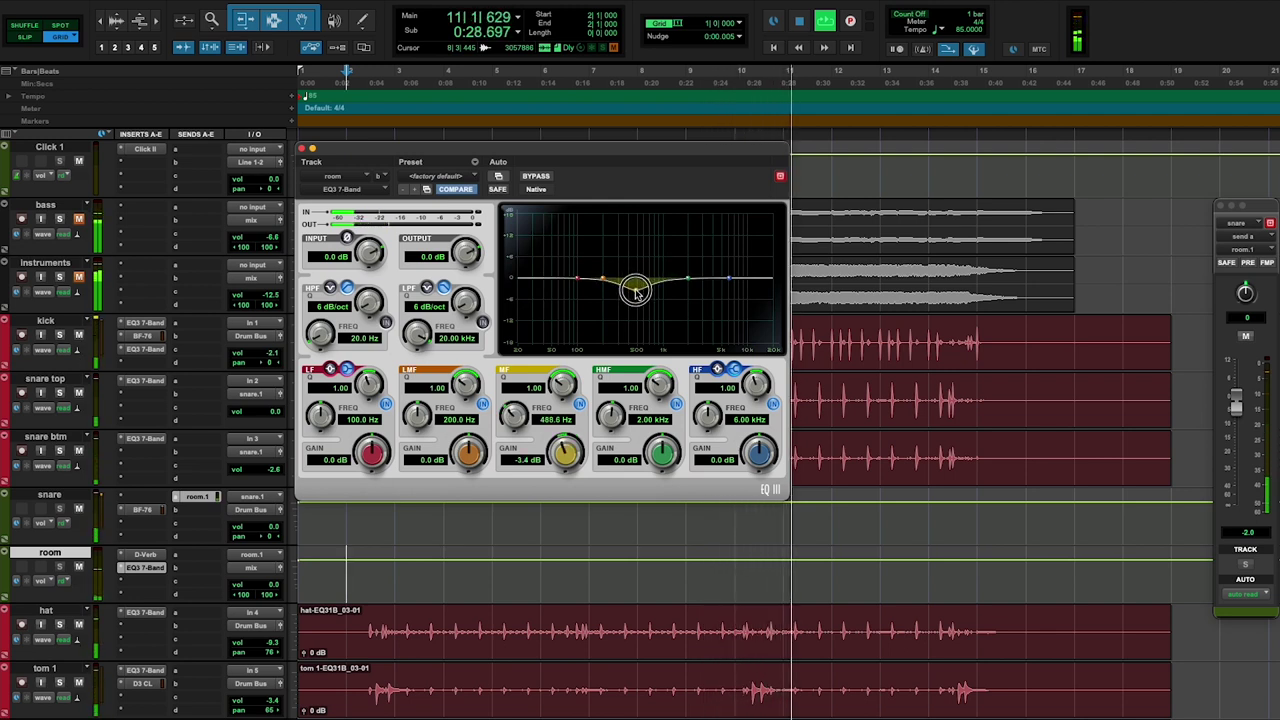
pyautogui.moveTo(731, 282); pyautogui.dragTo(731, 290)
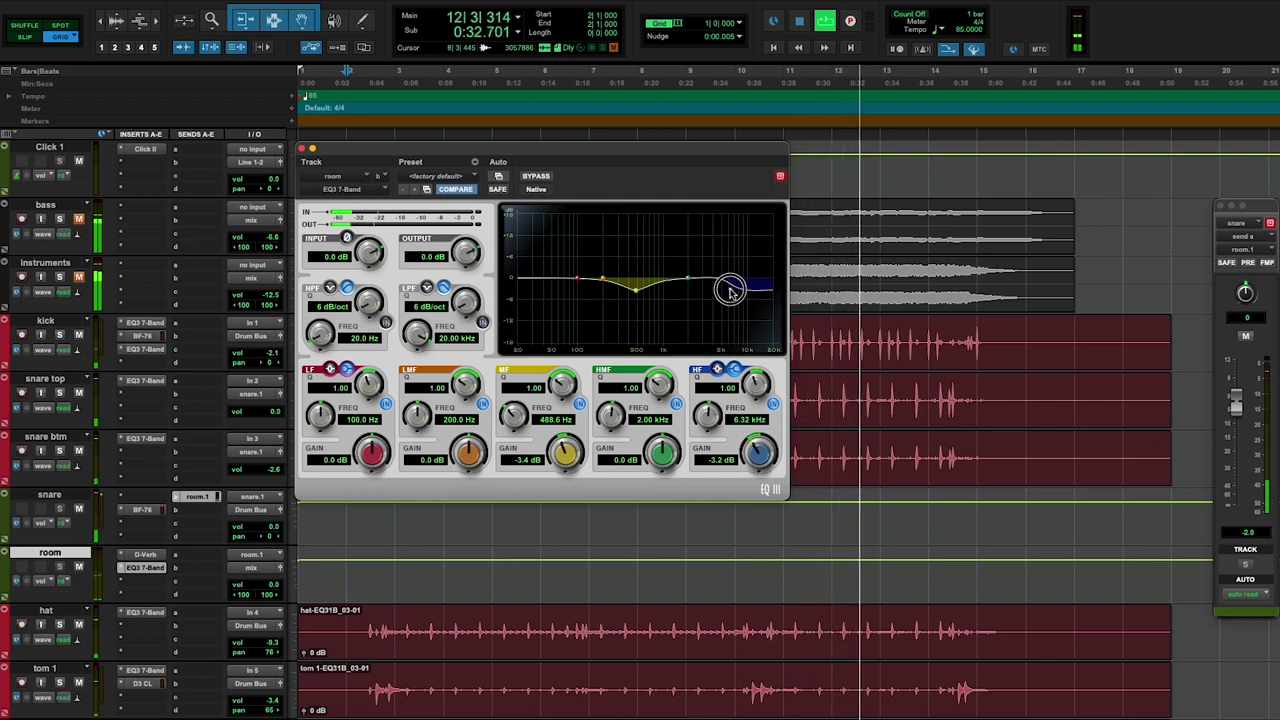
pyautogui.click(301, 148)
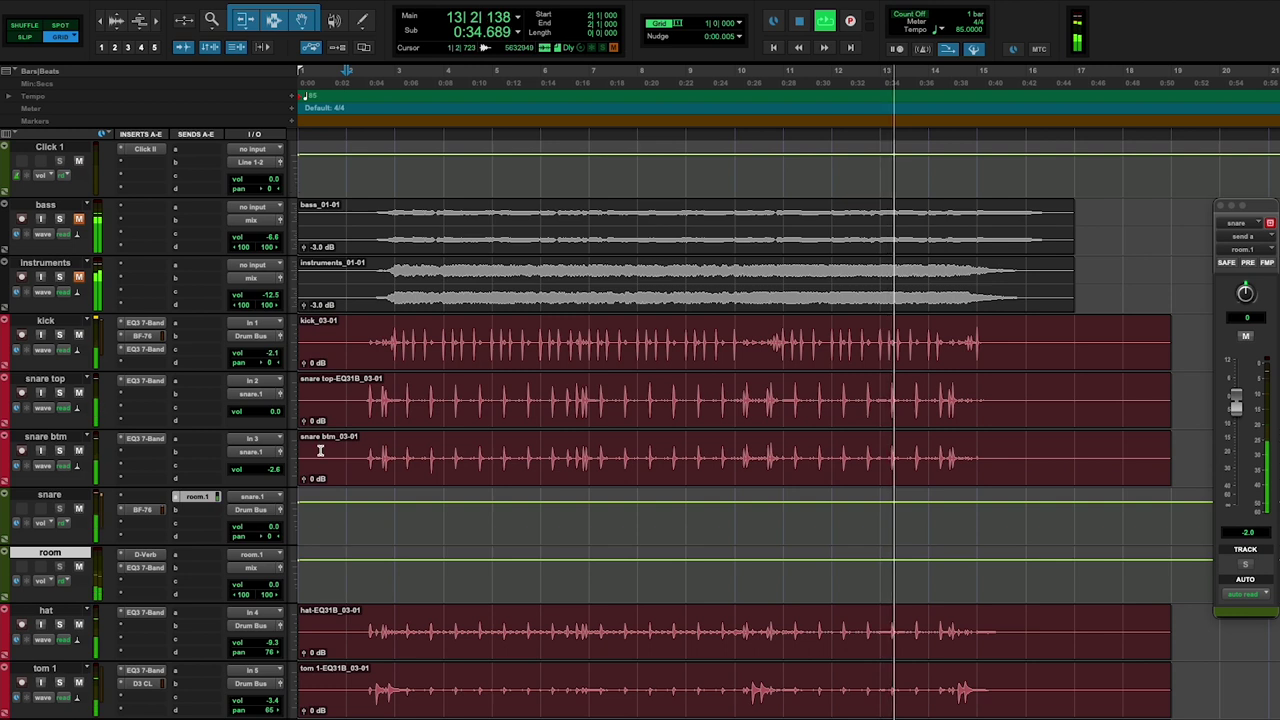
# Raise the room D-Verb's input gain to 0.0 dB and toggle its bypass to compare the snare with and without reverb
pyautogui.scroll(-3, 320, 450)
pyautogui.click(145, 439)
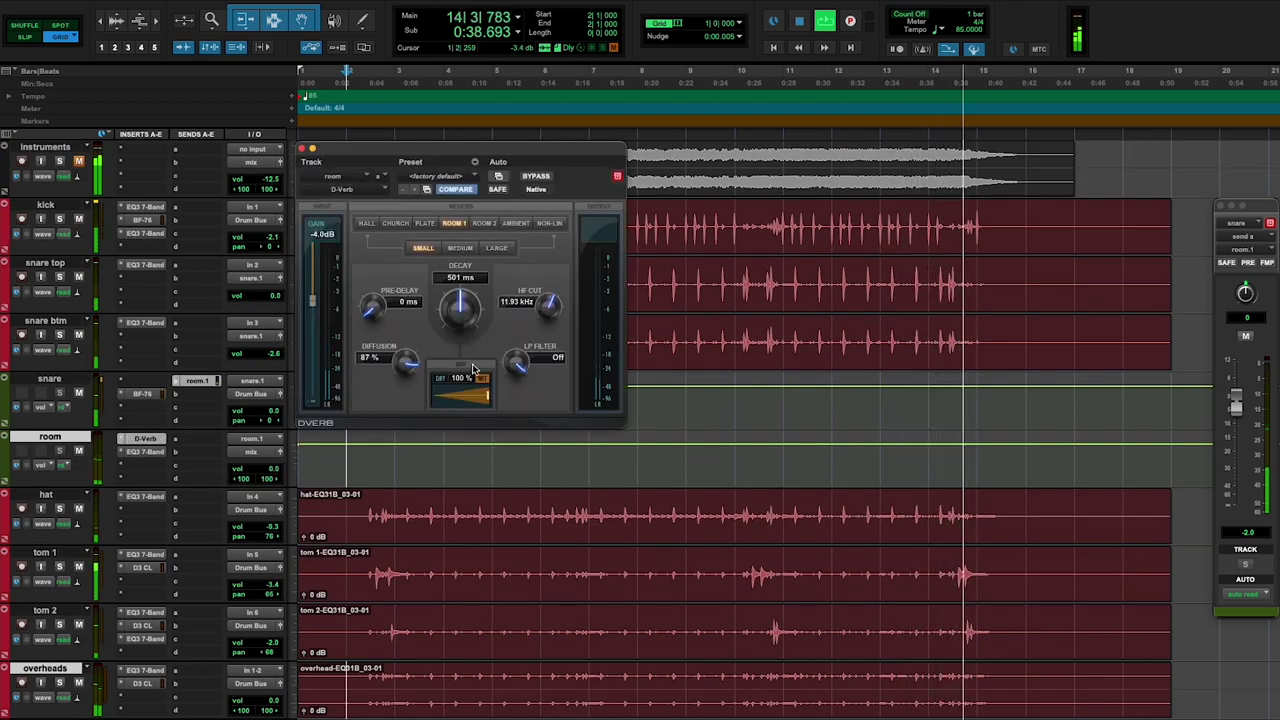
pyautogui.press('space')
pyautogui.press('space')
pyautogui.moveTo(312, 302); pyautogui.dragTo(326, 160)
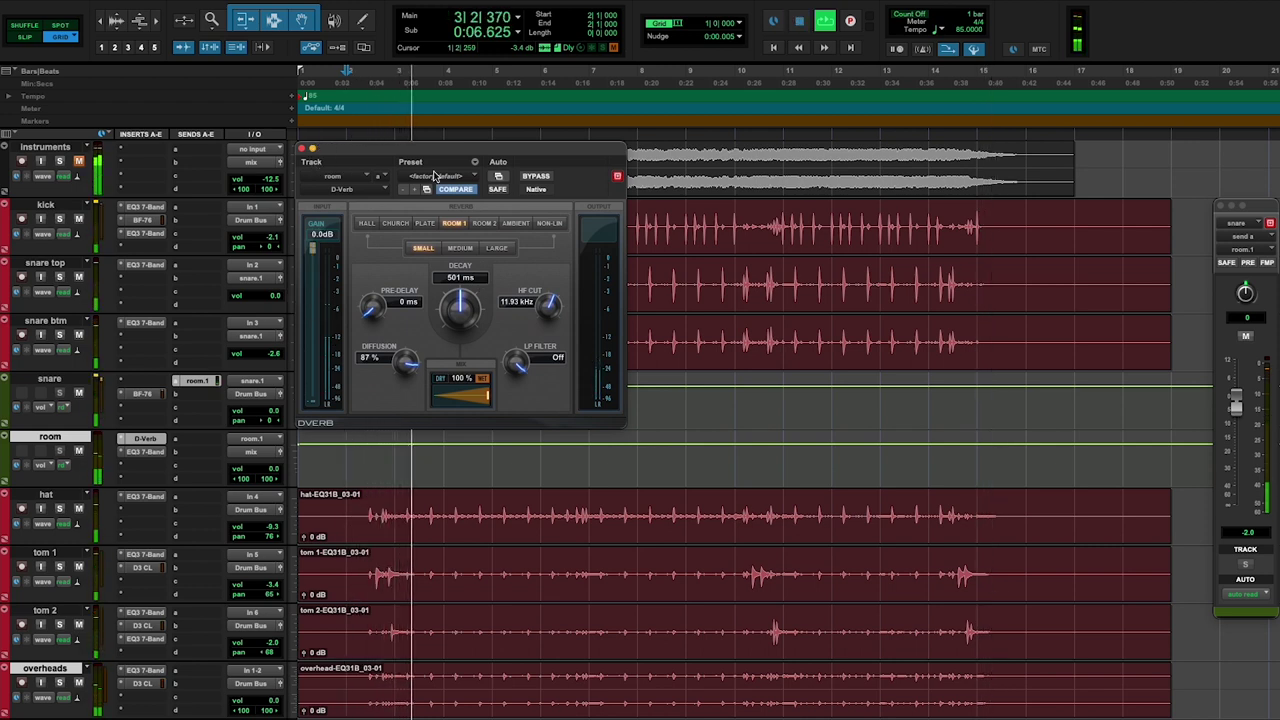
pyautogui.click(536, 177)
pyautogui.click(536, 177)
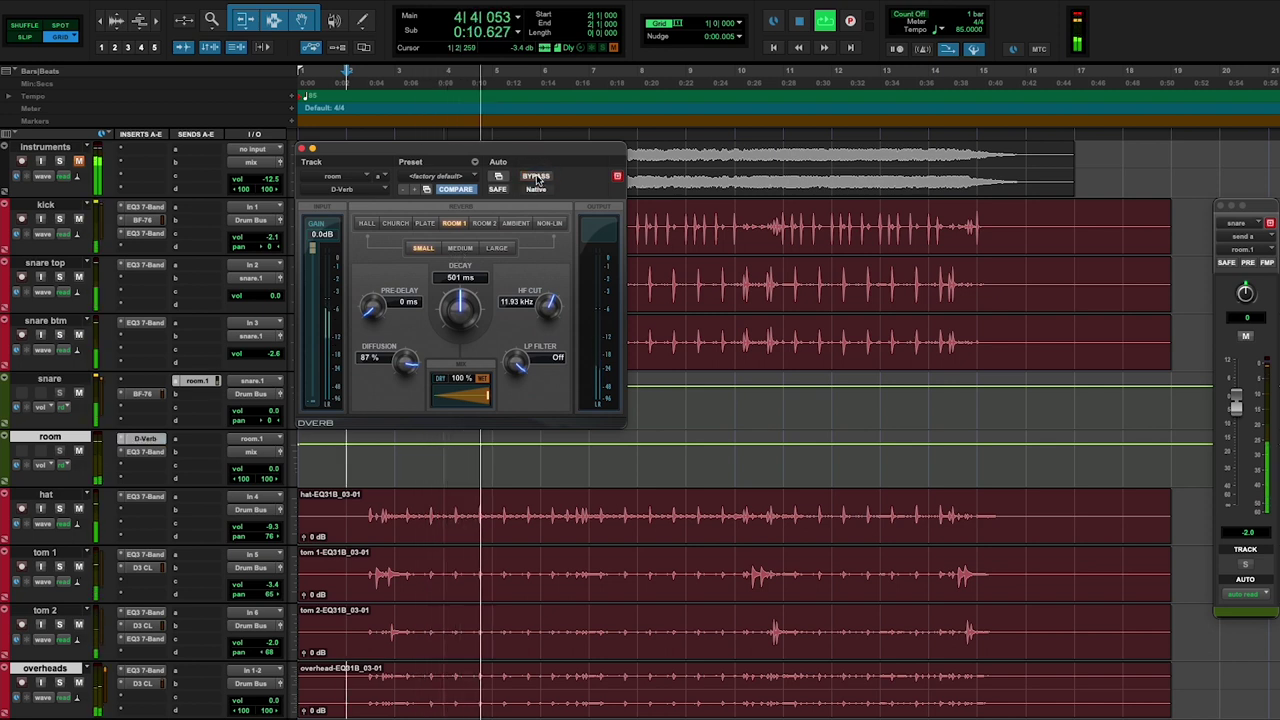
# Shorten the room D-Verb's decay to 444 ms and lower the snare's room send to -4.3 dB
pyautogui.click(1246, 338)
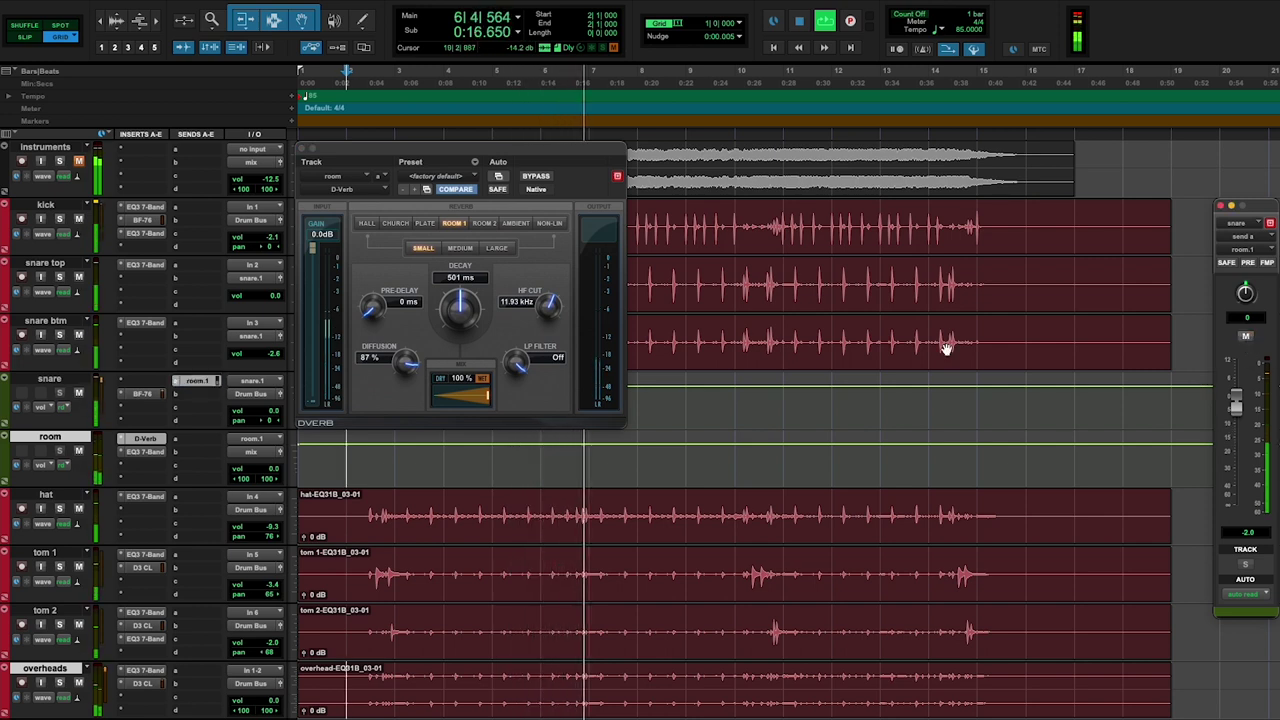
pyautogui.moveTo(462, 316); pyautogui.dragTo(460, 350)
pyautogui.moveTo(1236, 402); pyautogui.dragTo(1236, 410)
pyautogui.press('space')
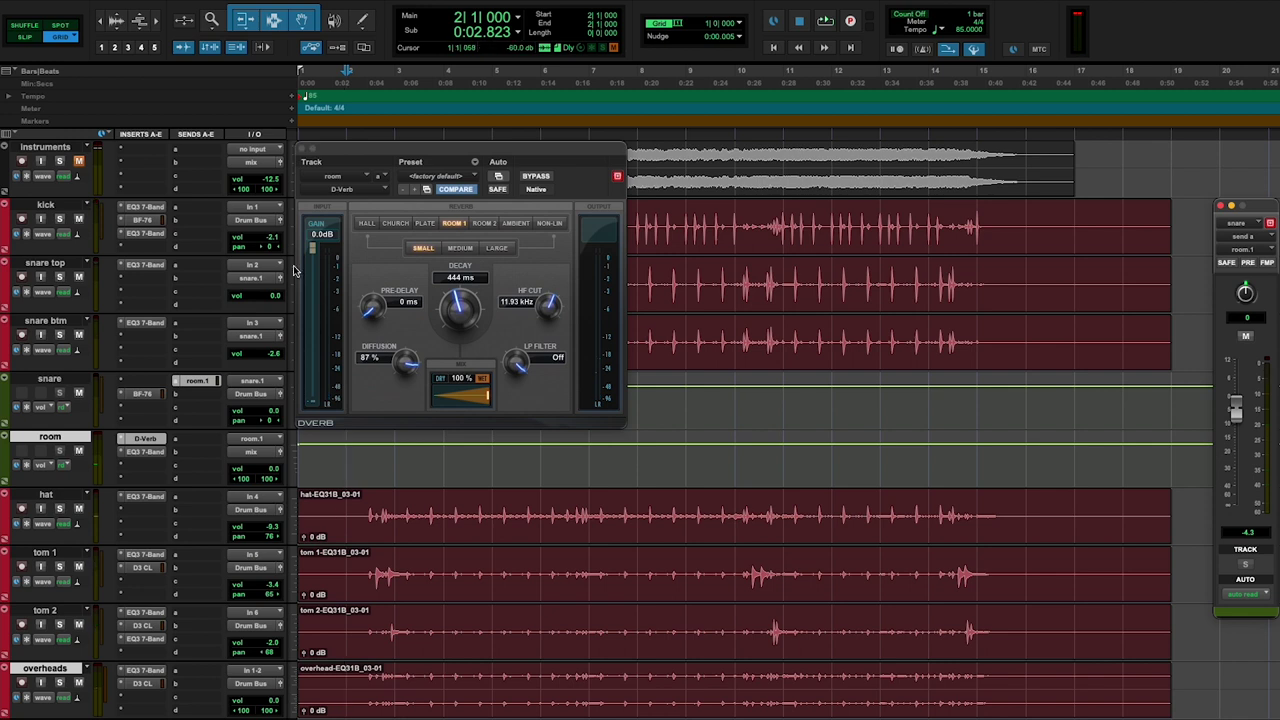
# Move the room track between Drum Bus Parallel and mix, and send tom 1 and tom 2 to room.1
pyautogui.scroll(-3, 145, 411)
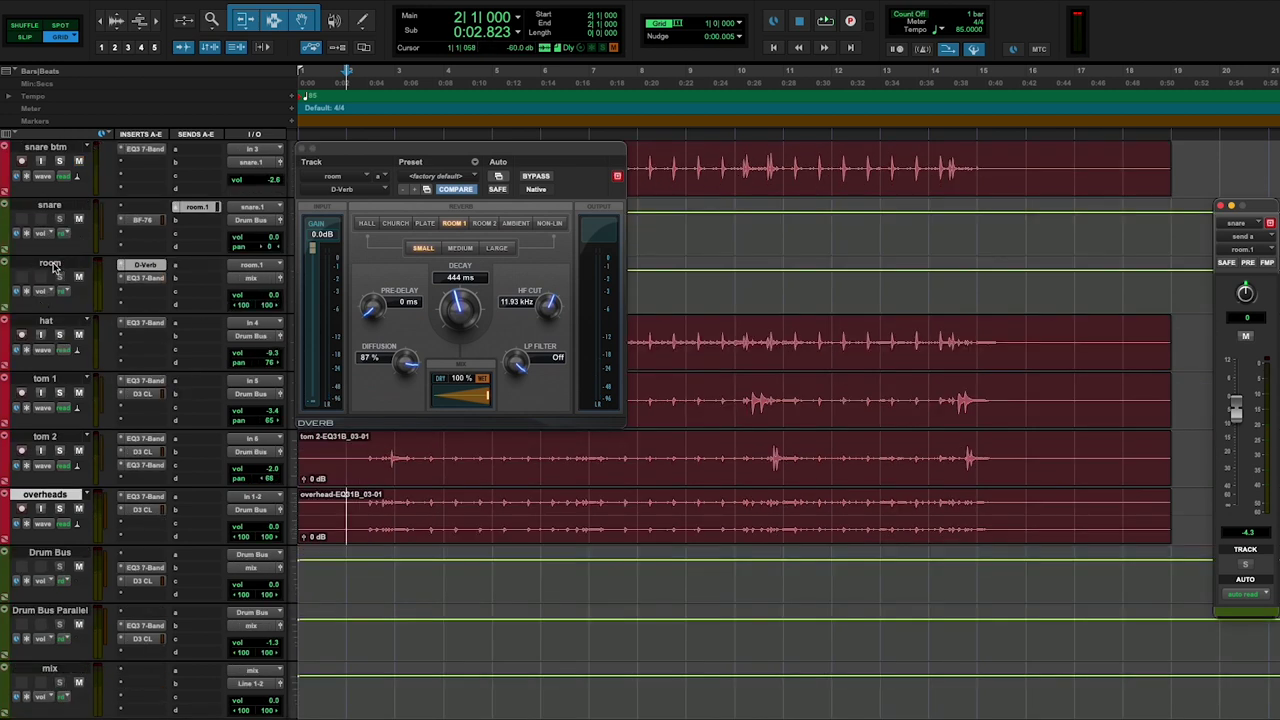
pyautogui.moveTo(53, 264); pyautogui.dragTo(50, 660)
pyautogui.press('space')
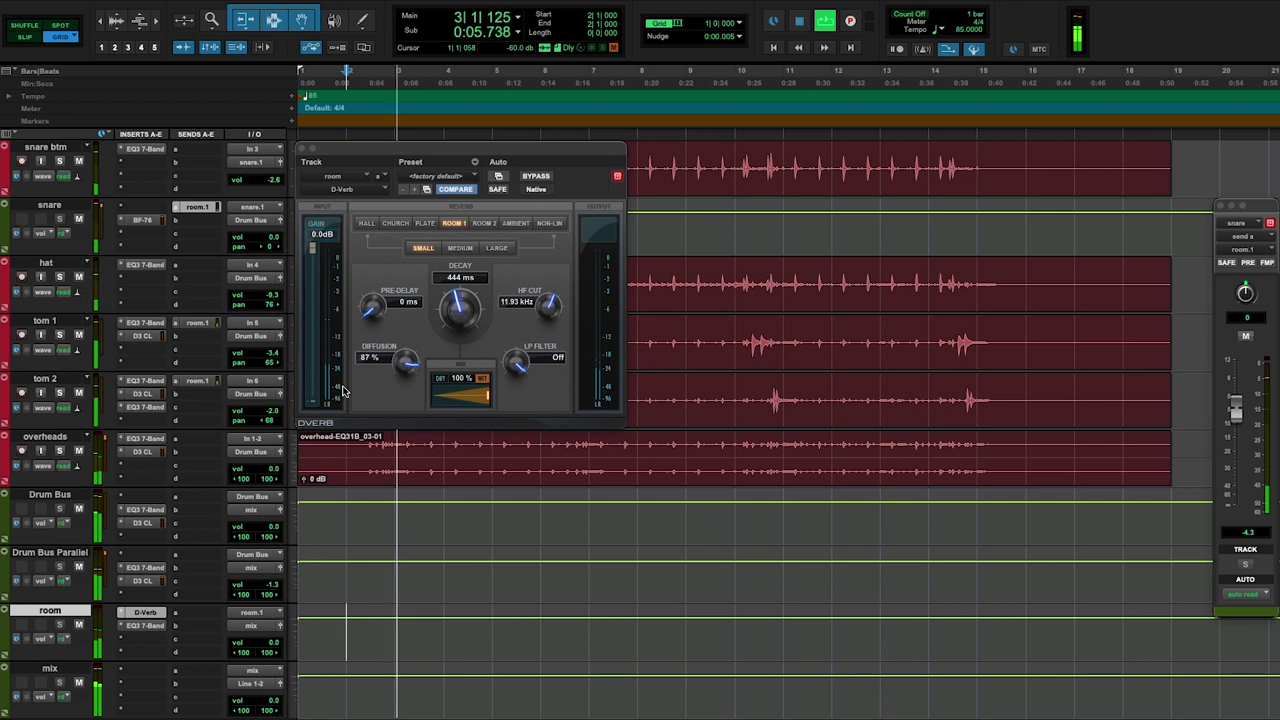
pyautogui.click(301, 149)
pyautogui.scroll(5, 157, 365)
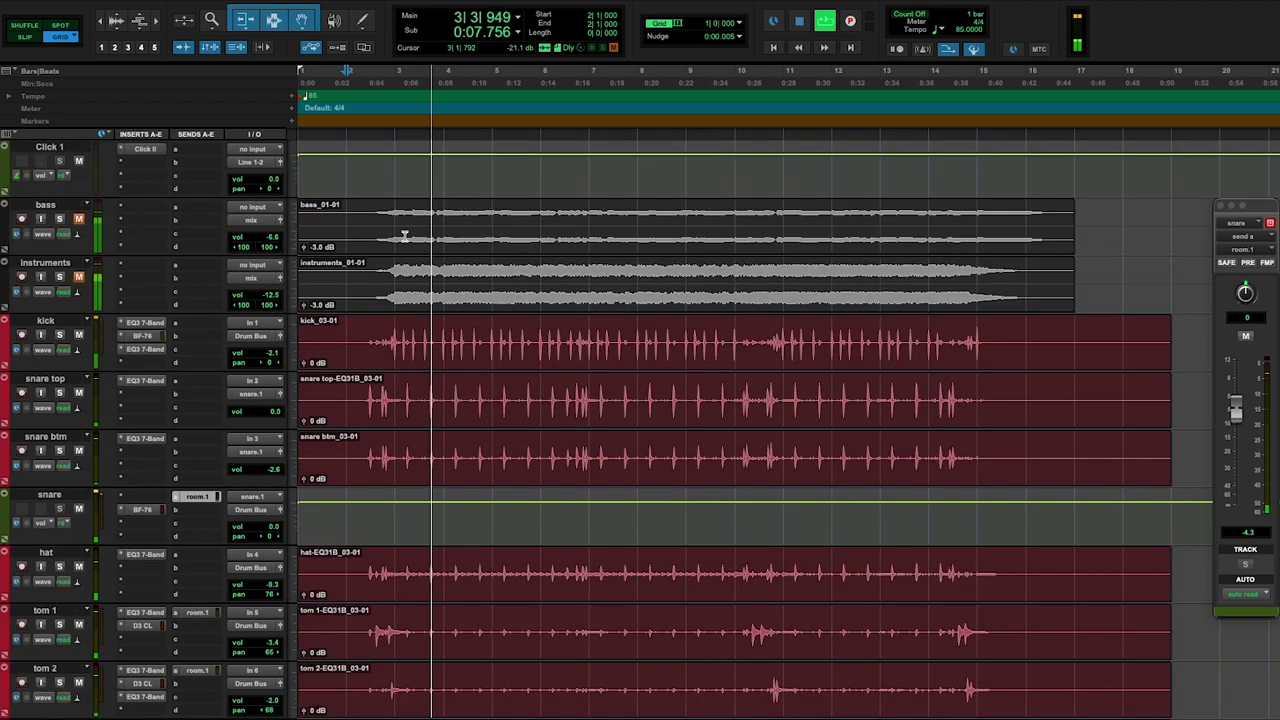
# Try different input levels on the kick's BF-76 during playback, close it and leave the limiter bypassed
pyautogui.click(145, 336)
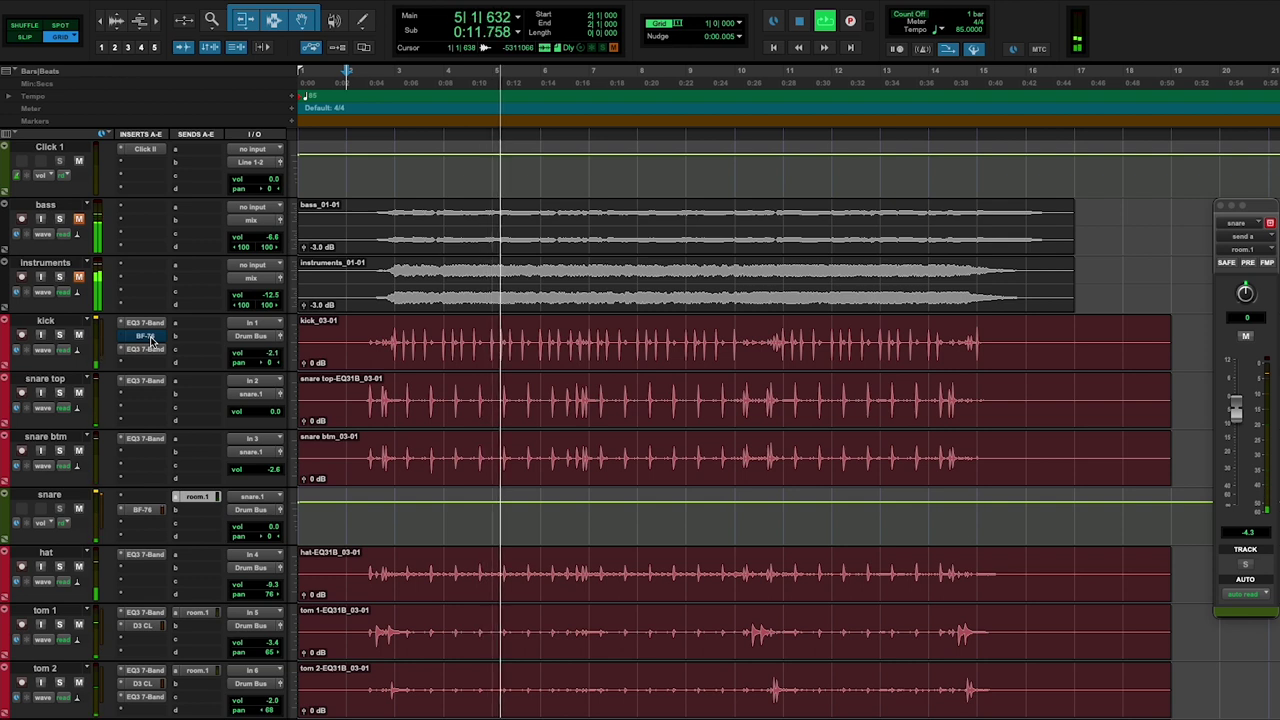
pyautogui.click(148, 340)
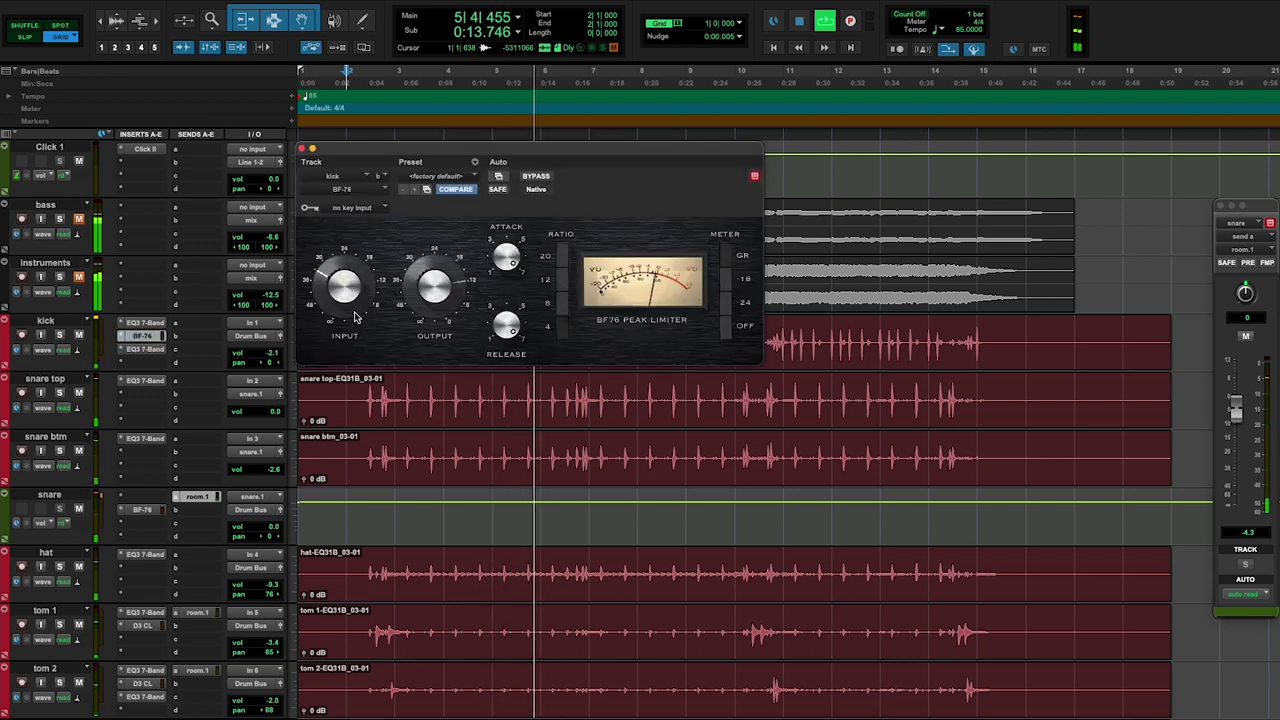
pyautogui.moveTo(367, 285); pyautogui.dragTo(353, 258)
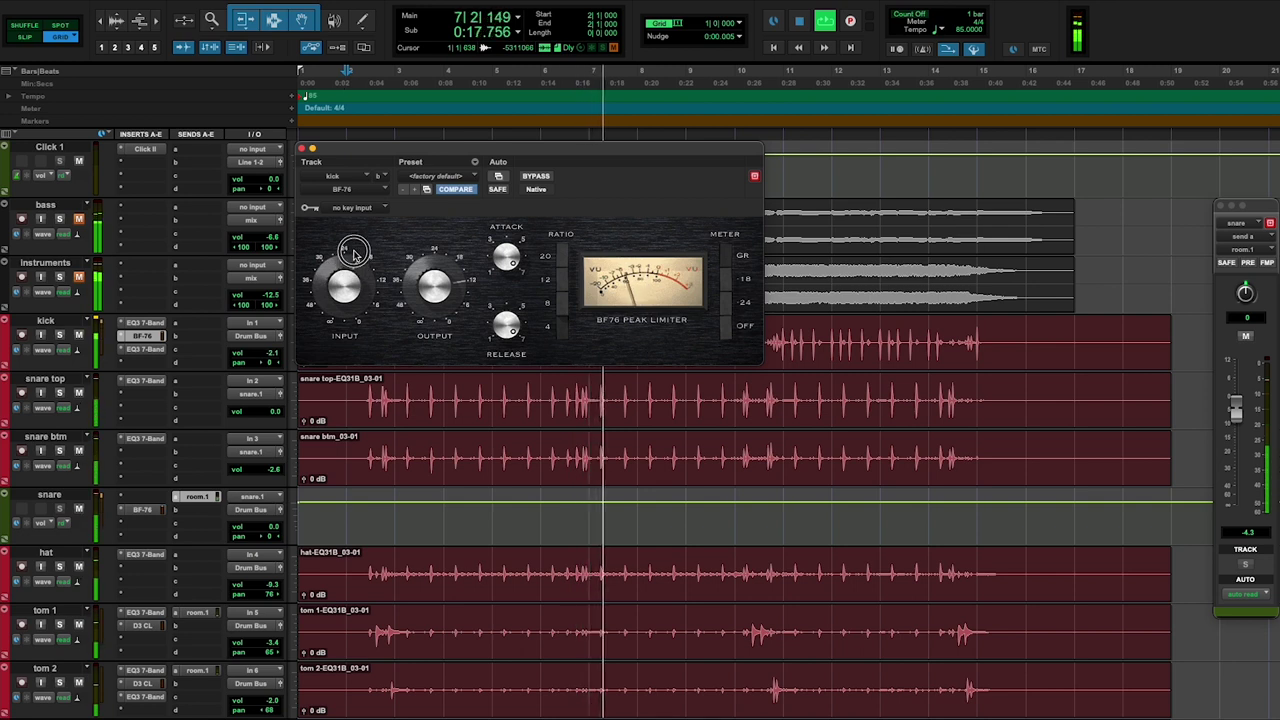
pyautogui.moveTo(352, 288); pyautogui.dragTo(352, 330)
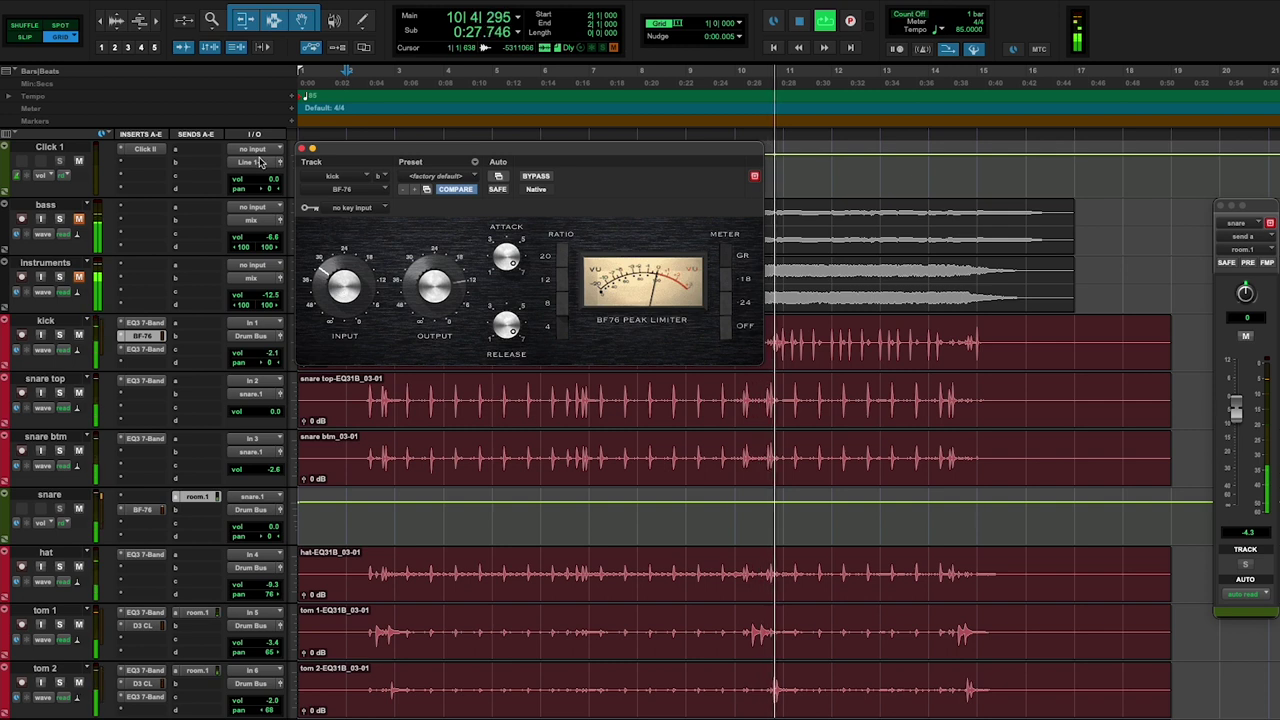
pyautogui.click(305, 148)
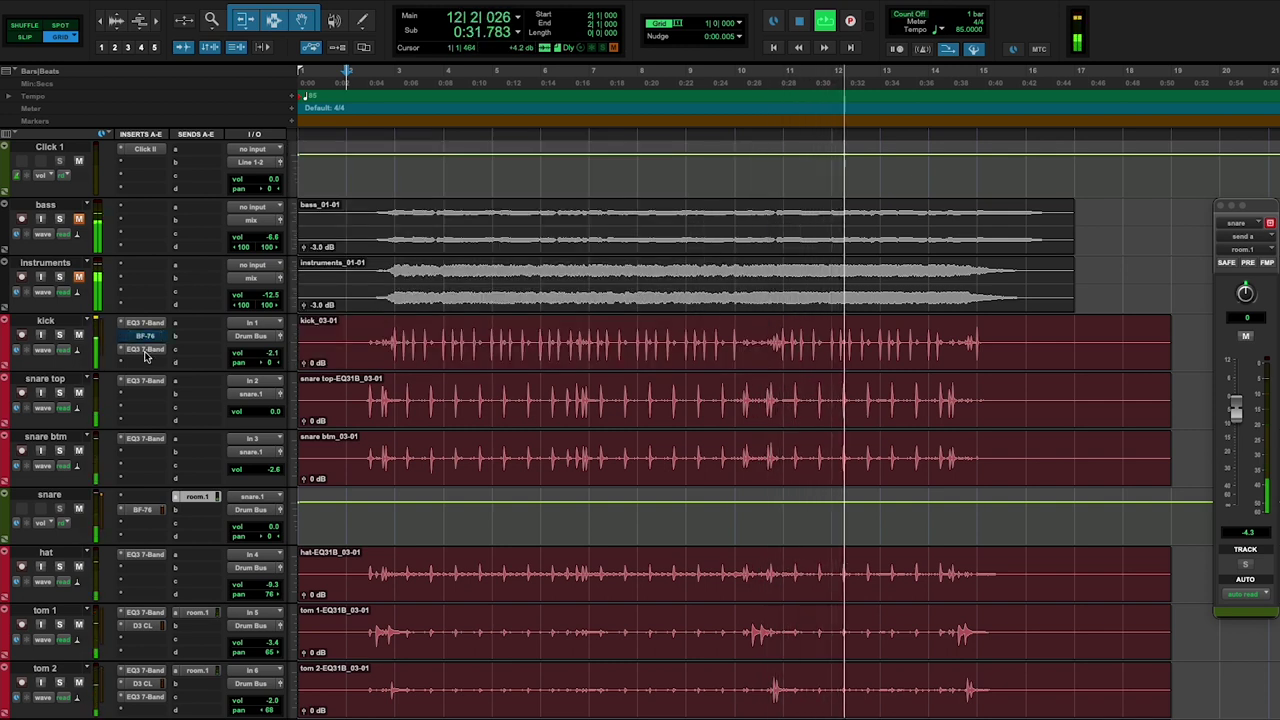
pyautogui.press('space')
# Move the kick's second EQ down one insert slot and insert a mono Dyn3 Compressor/Limiter in the freed slot
pyautogui.moveTo(145, 352); pyautogui.dragTo(143, 363)
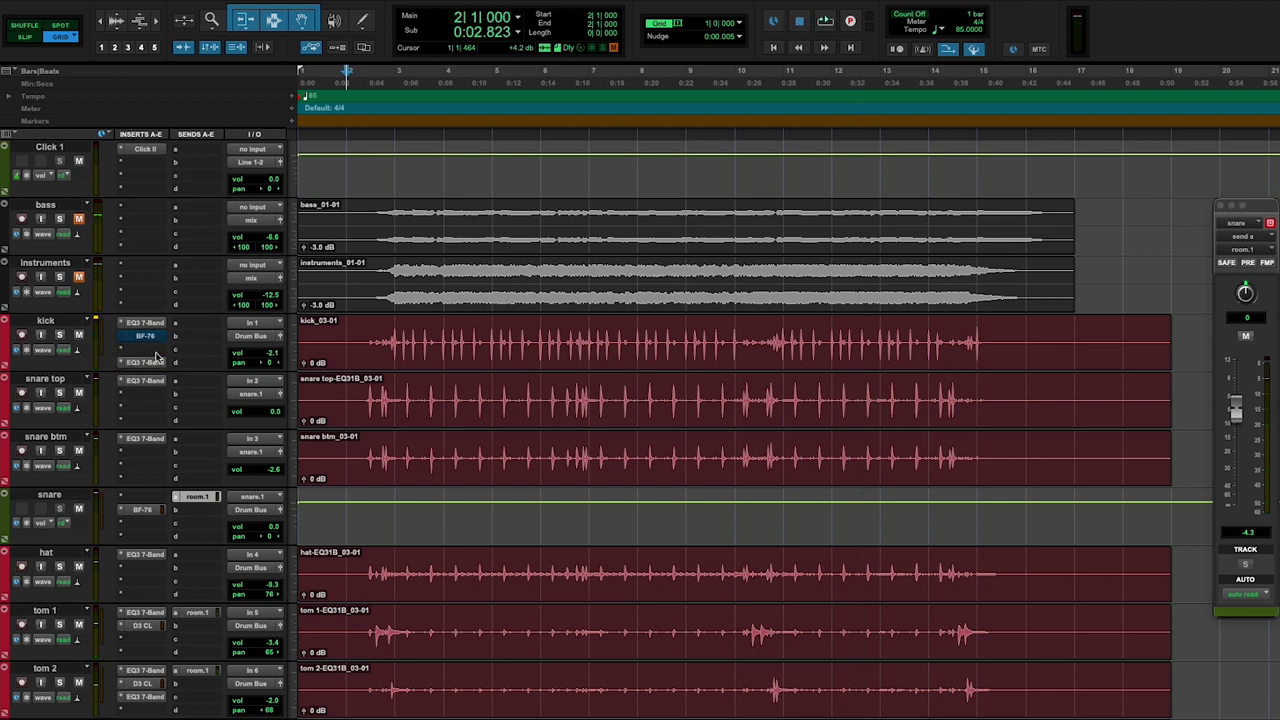
pyautogui.click(157, 357)
pyautogui.moveTo(168, 350)
pyautogui.moveTo(278, 367)
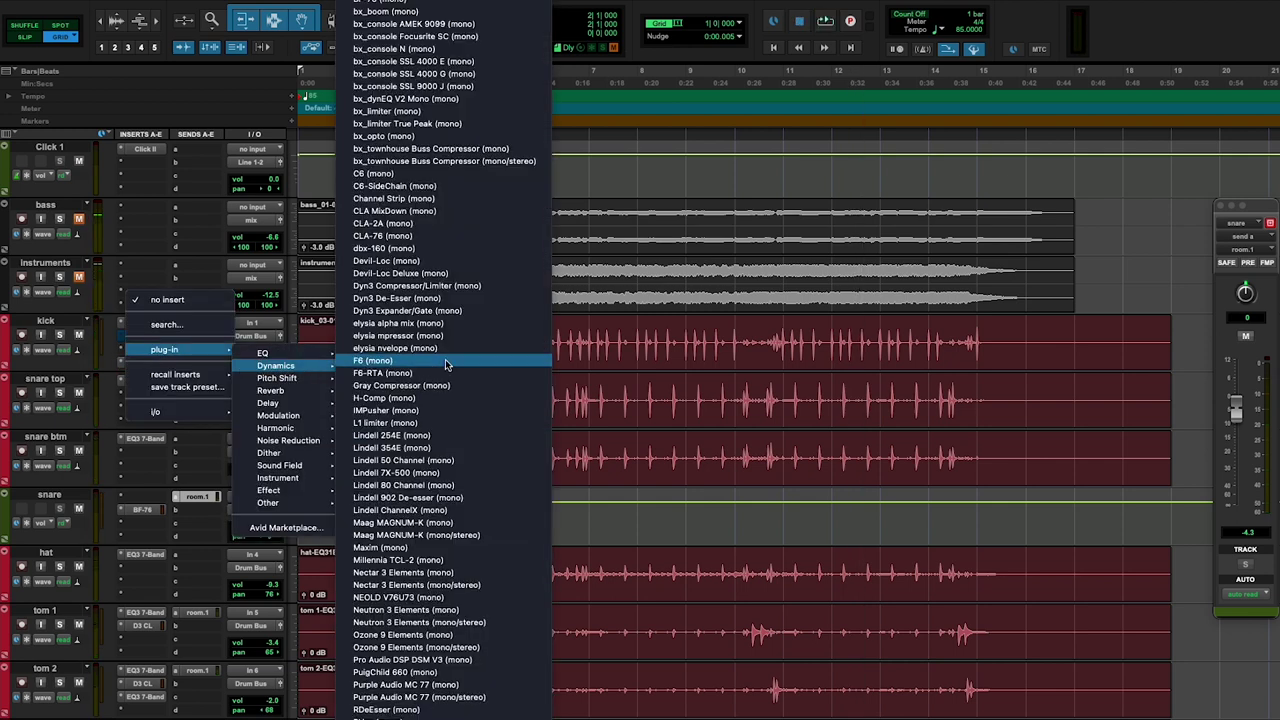
pyautogui.click(481, 287)
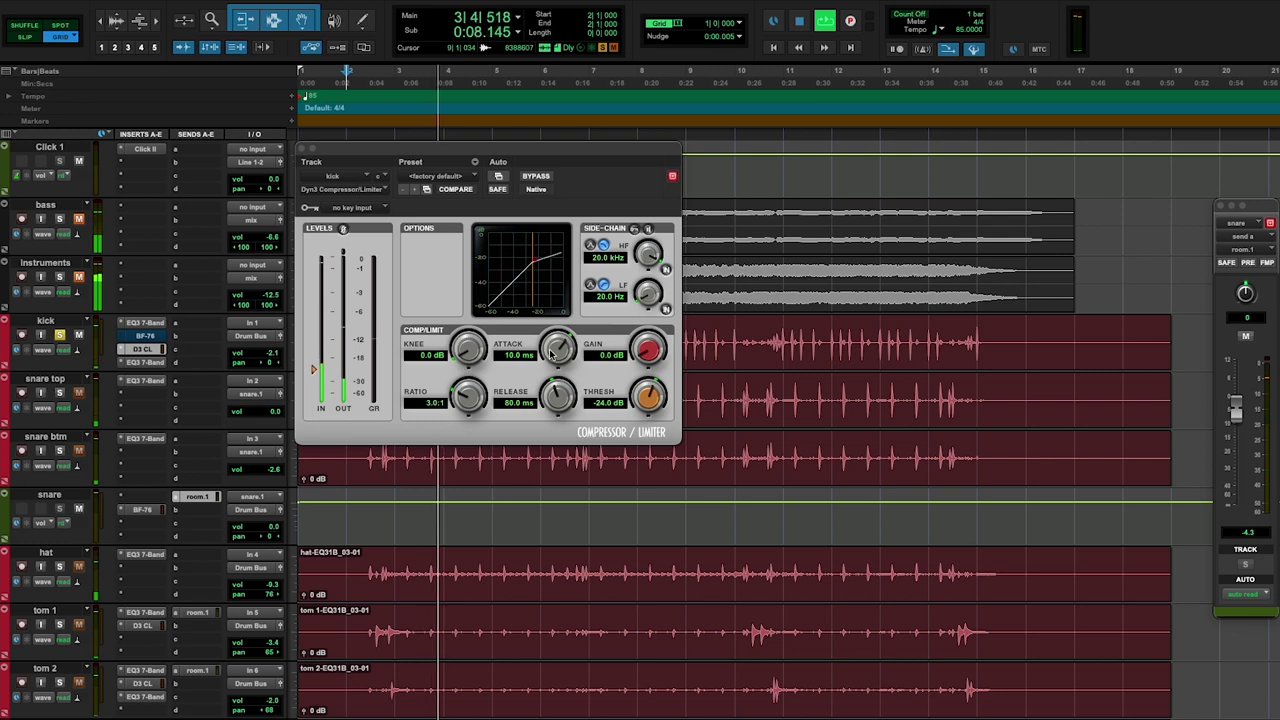
# Set the soloed kick's compressor to 10.0 us attack, 210.9 ms release, -16.4 dB threshold and 5.0 dB gain
pyautogui.moveTo(558, 347); pyautogui.dragTo(534, 480)
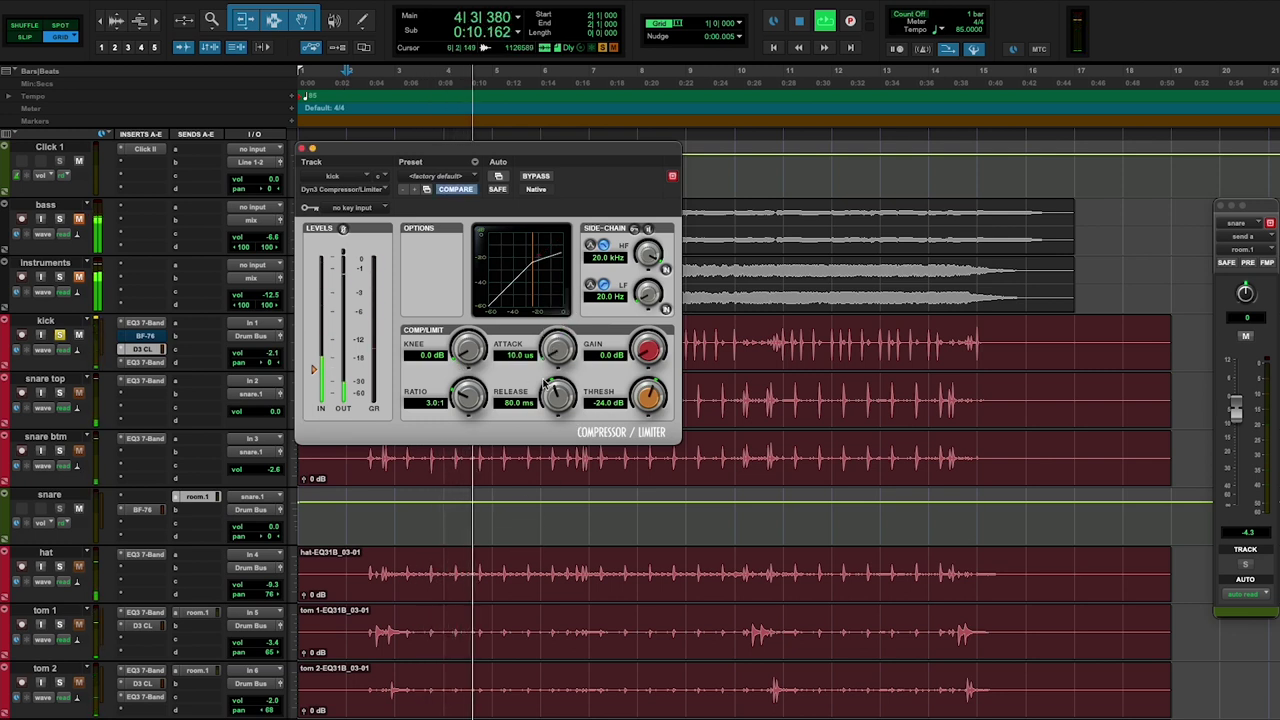
pyautogui.moveTo(562, 393); pyautogui.dragTo(563, 383)
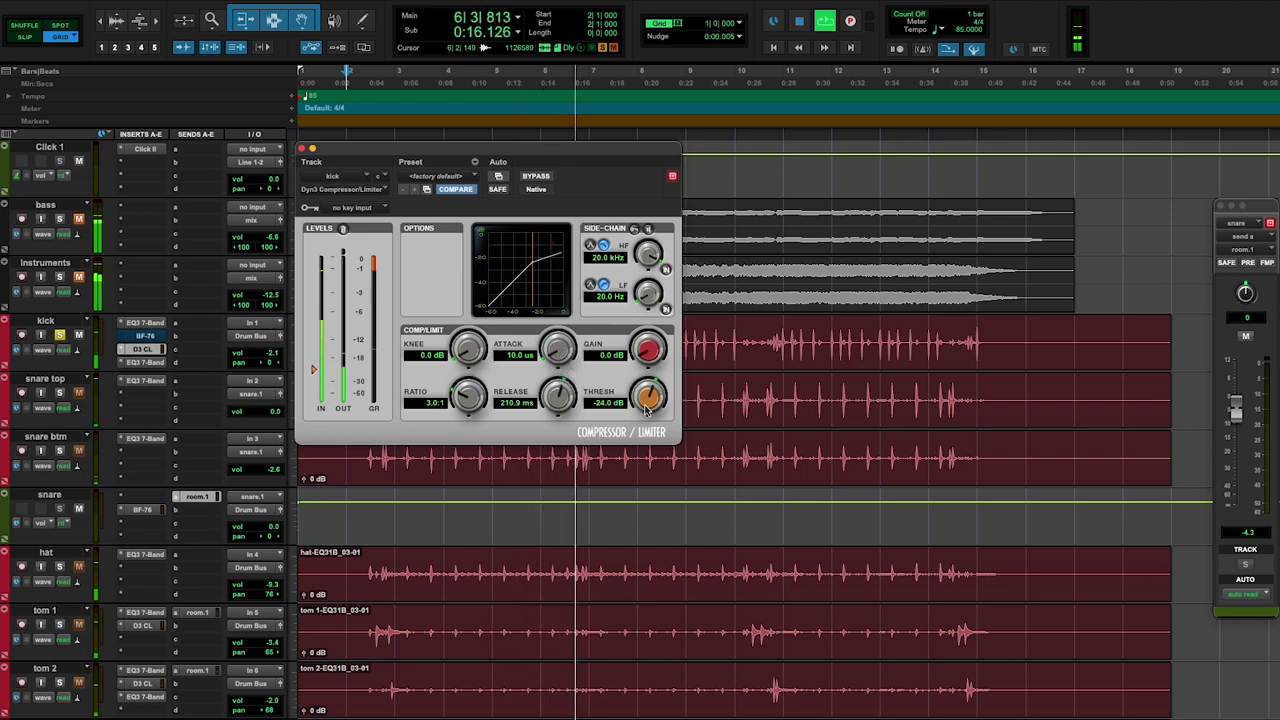
pyautogui.moveTo(645, 414); pyautogui.dragTo(652, 398)
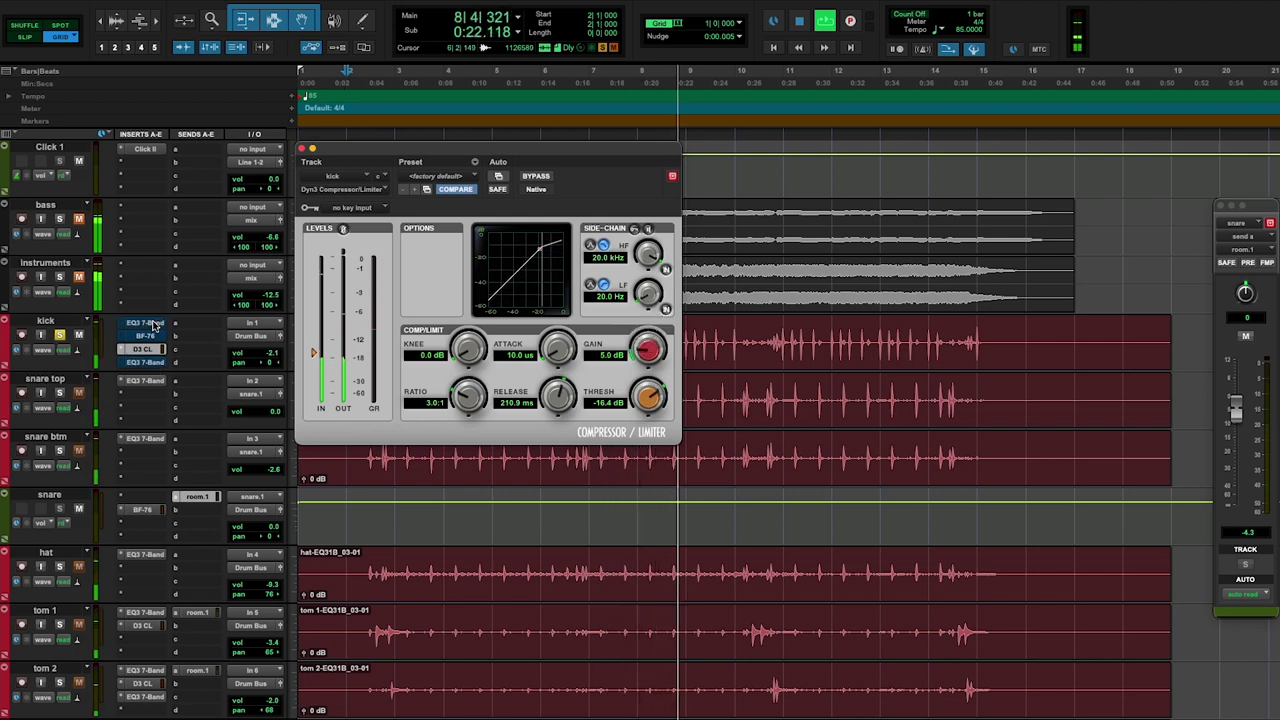
# Reshape the kick's first EQ: LMF -7.7 dB at 142.7 Hz, MF -11.6 dB at 355.7 Hz, HMF -8.1 dB at 1.74 kHz, with an LF boost
pyautogui.click(150, 323)
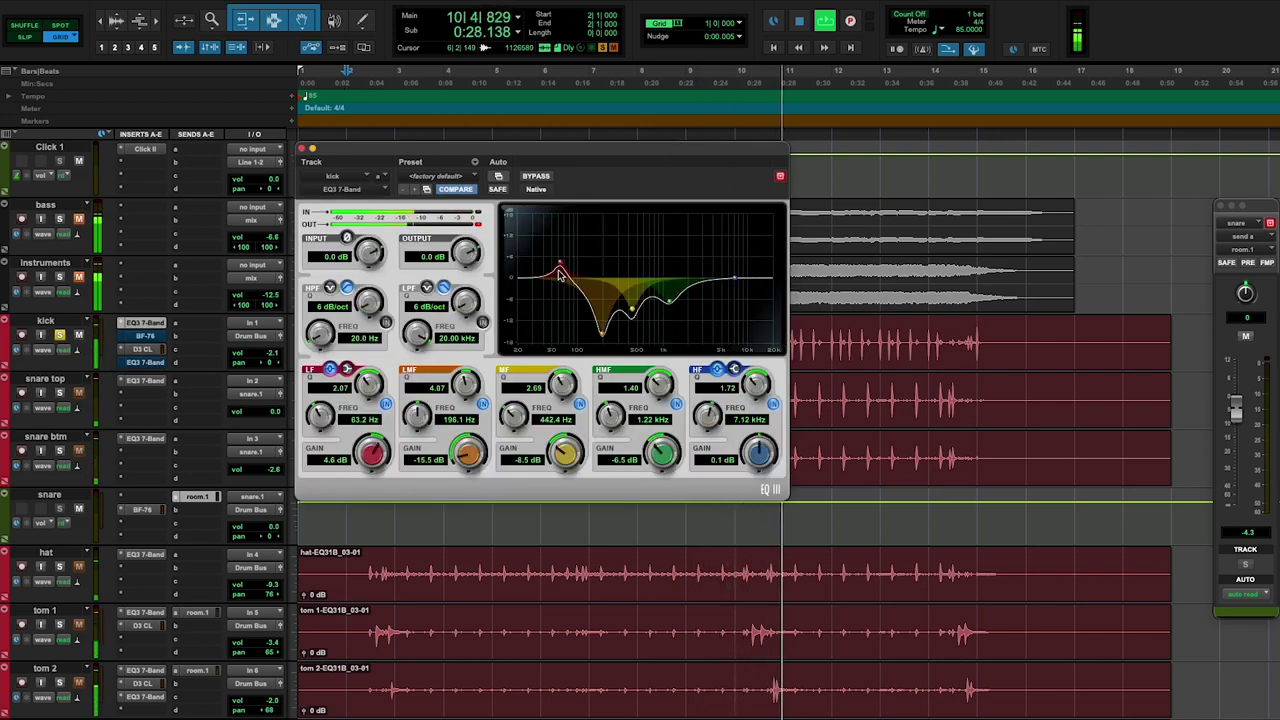
pyautogui.moveTo(560, 266); pyautogui.dragTo(560, 276)
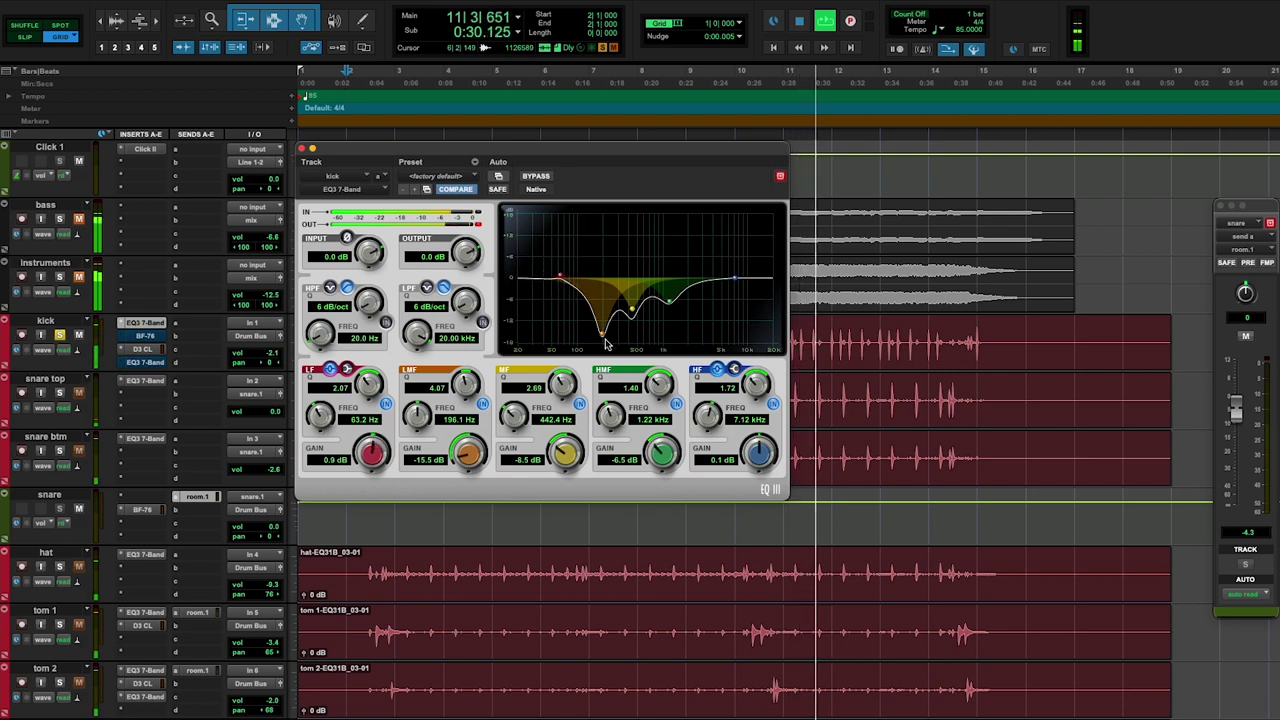
pyautogui.moveTo(604, 333); pyautogui.dragTo(590, 318)
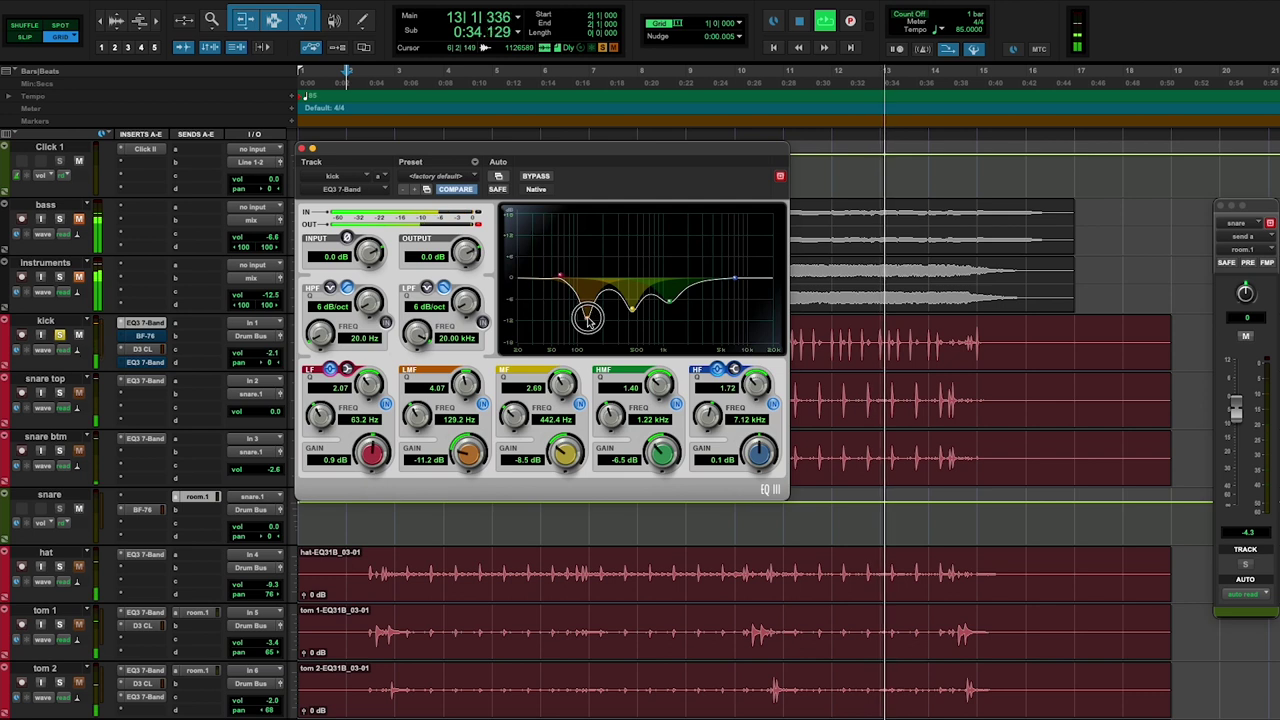
pyautogui.moveTo(590, 318); pyautogui.dragTo(684, 310)
pyautogui.press('space')
pyautogui.press('space')
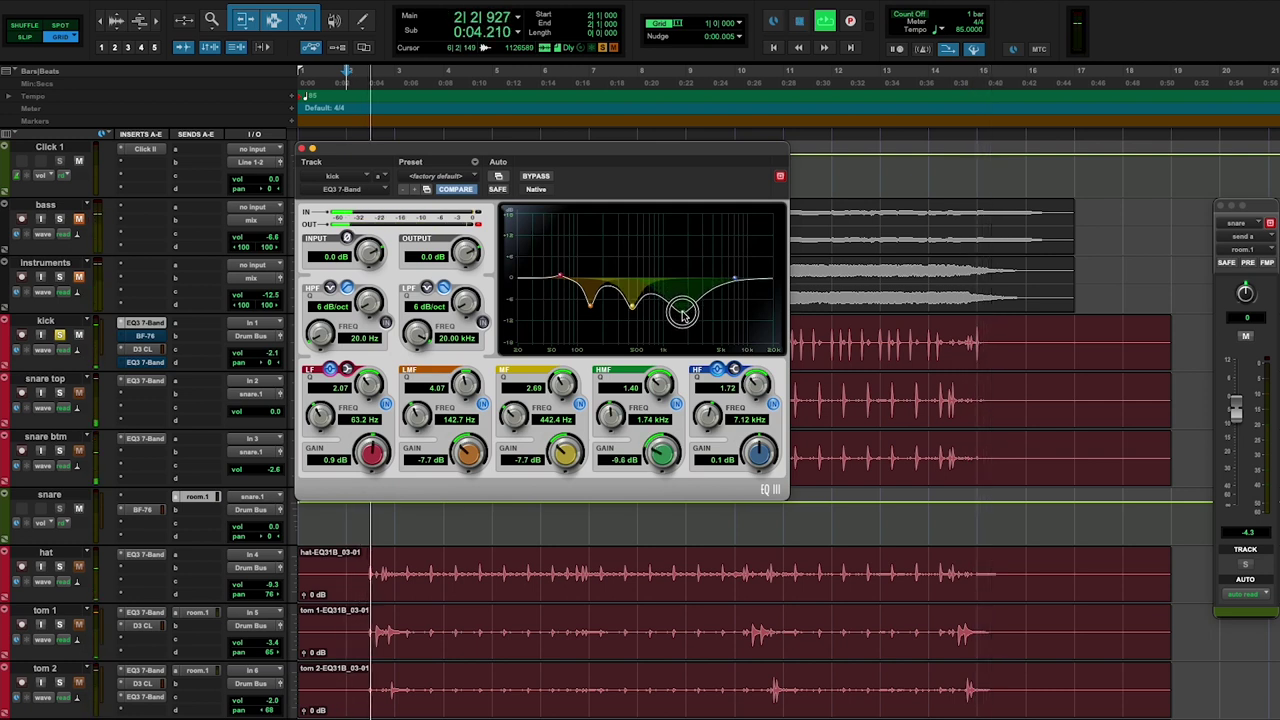
pyautogui.moveTo(683, 316); pyautogui.dragTo(619, 320)
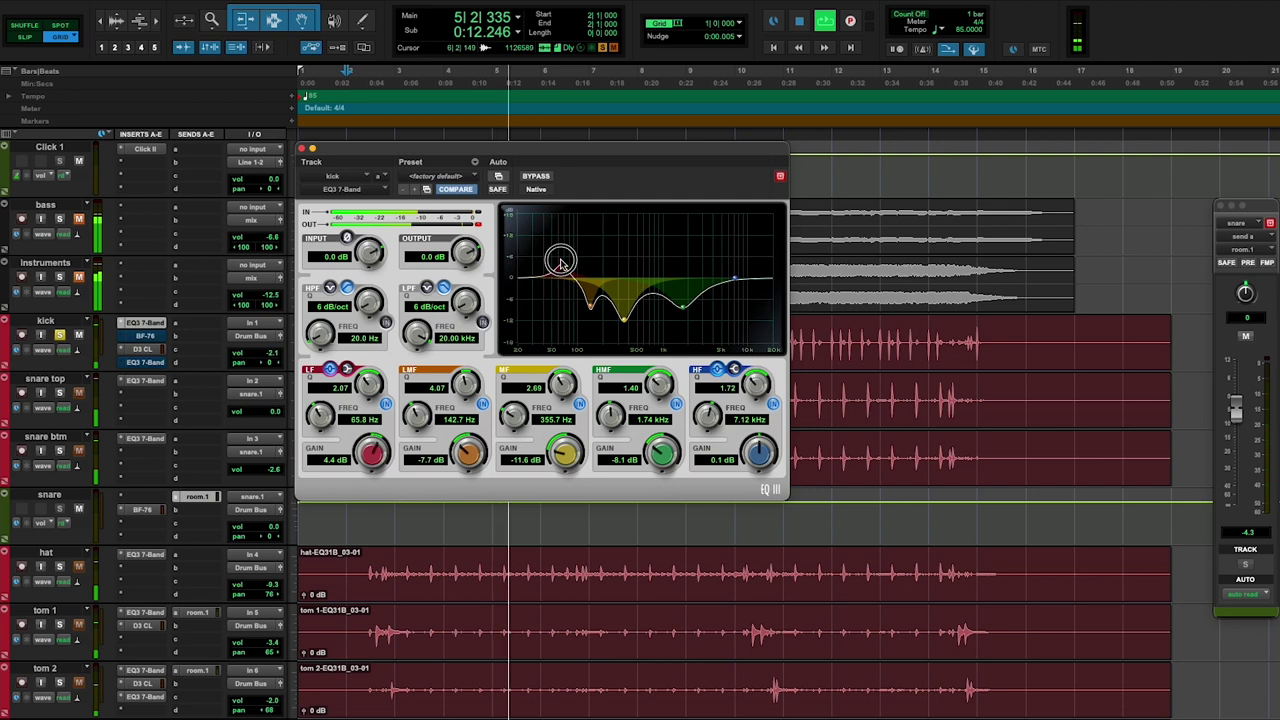
# Re-enable the kick's second EQ and set the kick compressor's attack to 4.1 ms and threshold to -10.7 dB
pyautogui.click(146, 363)
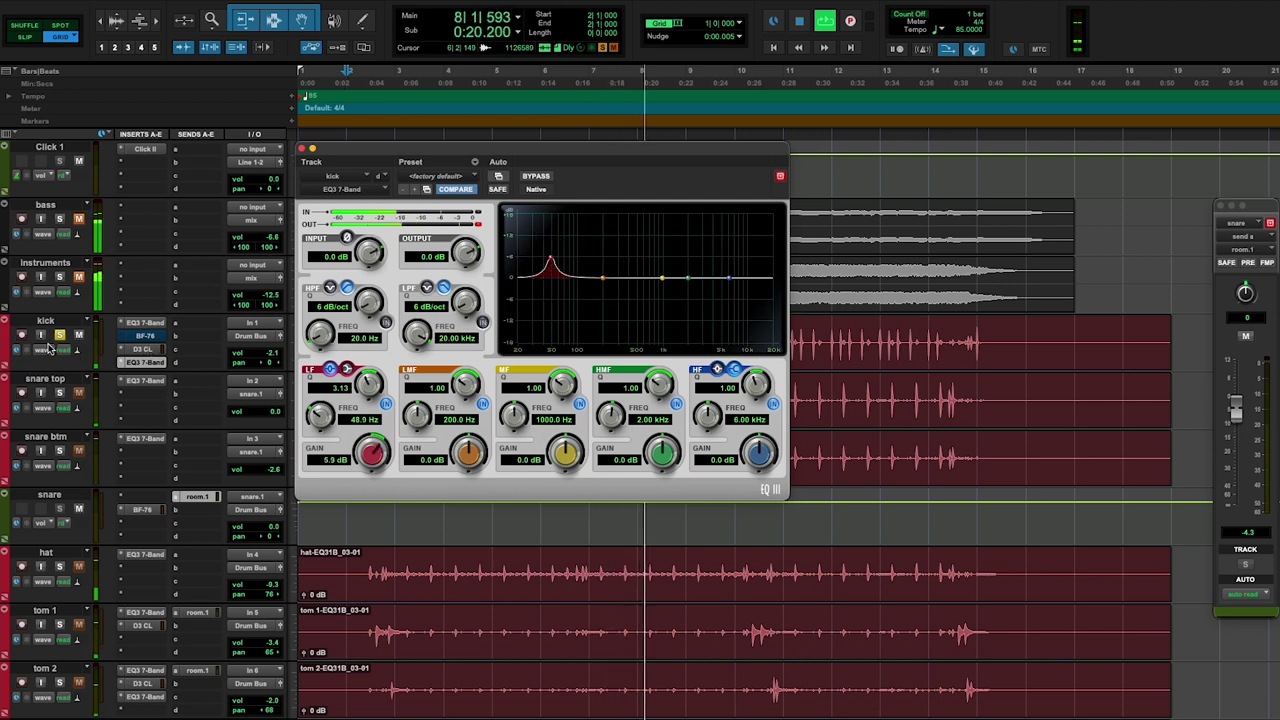
pyautogui.click(145, 349)
pyautogui.moveTo(555, 330); pyautogui.dragTo(559, 268)
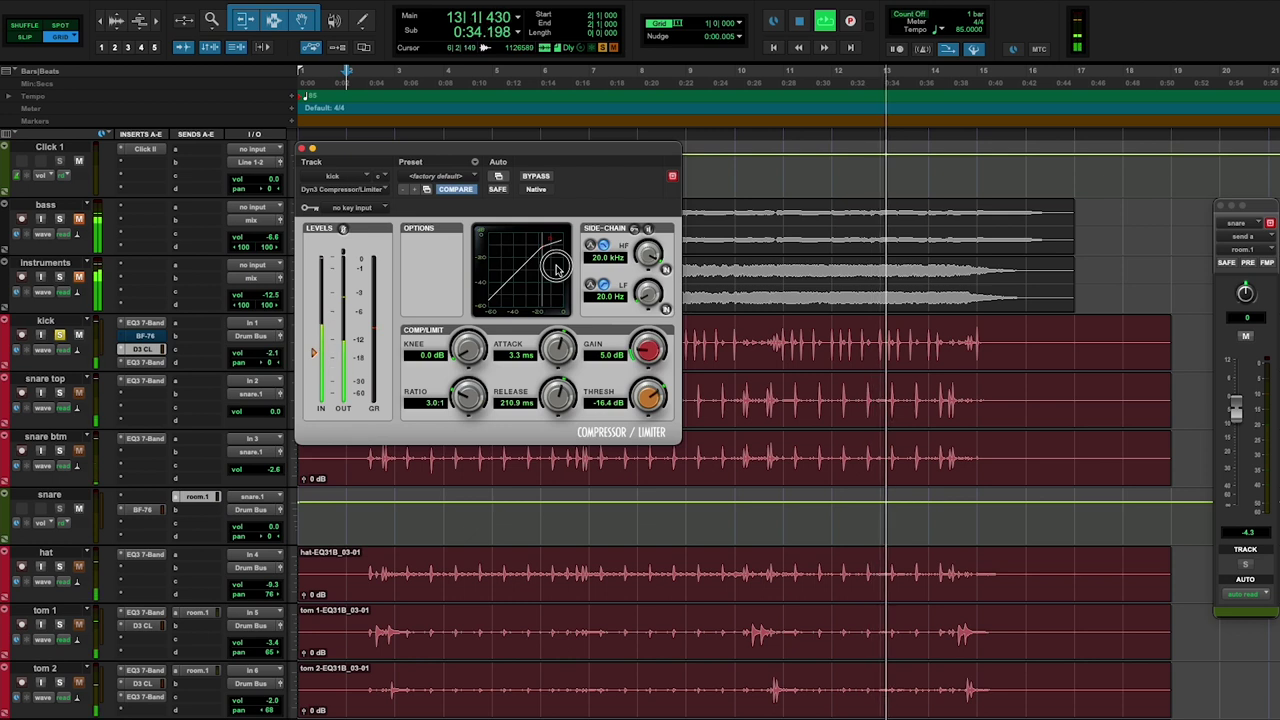
pyautogui.moveTo(558, 268); pyautogui.dragTo(558, 261)
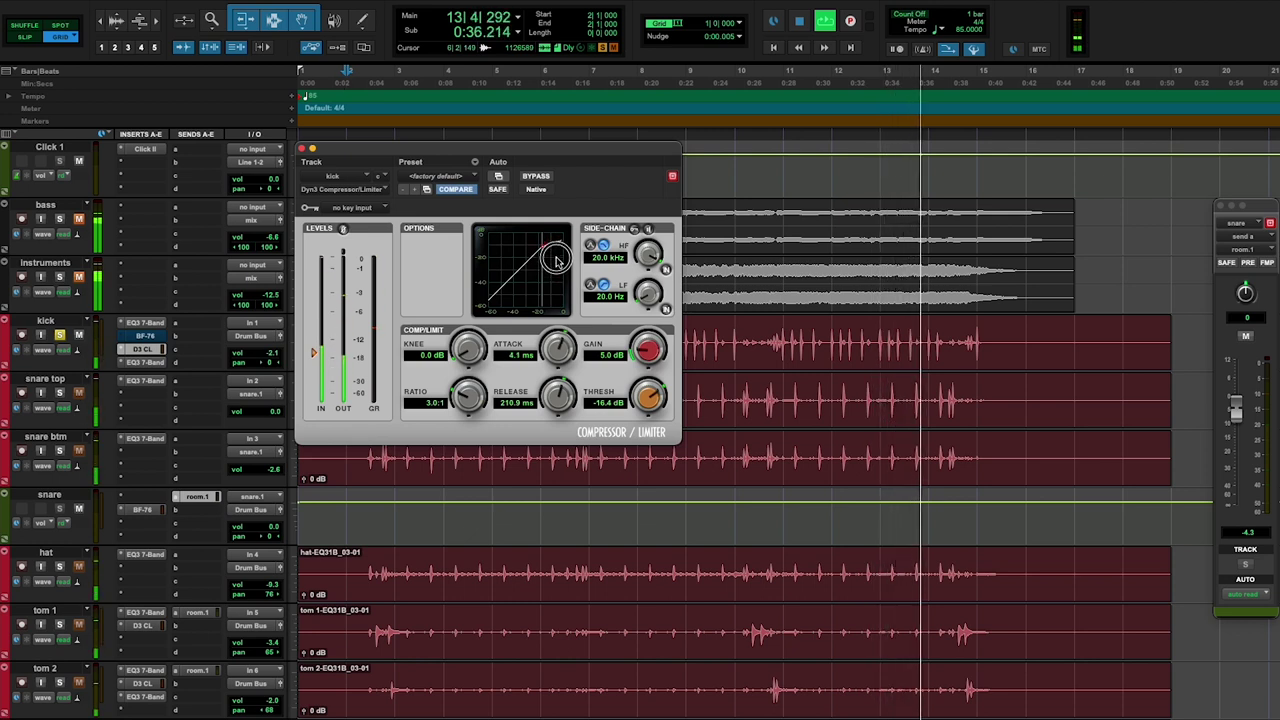
pyautogui.moveTo(648, 398); pyautogui.dragTo(651, 430)
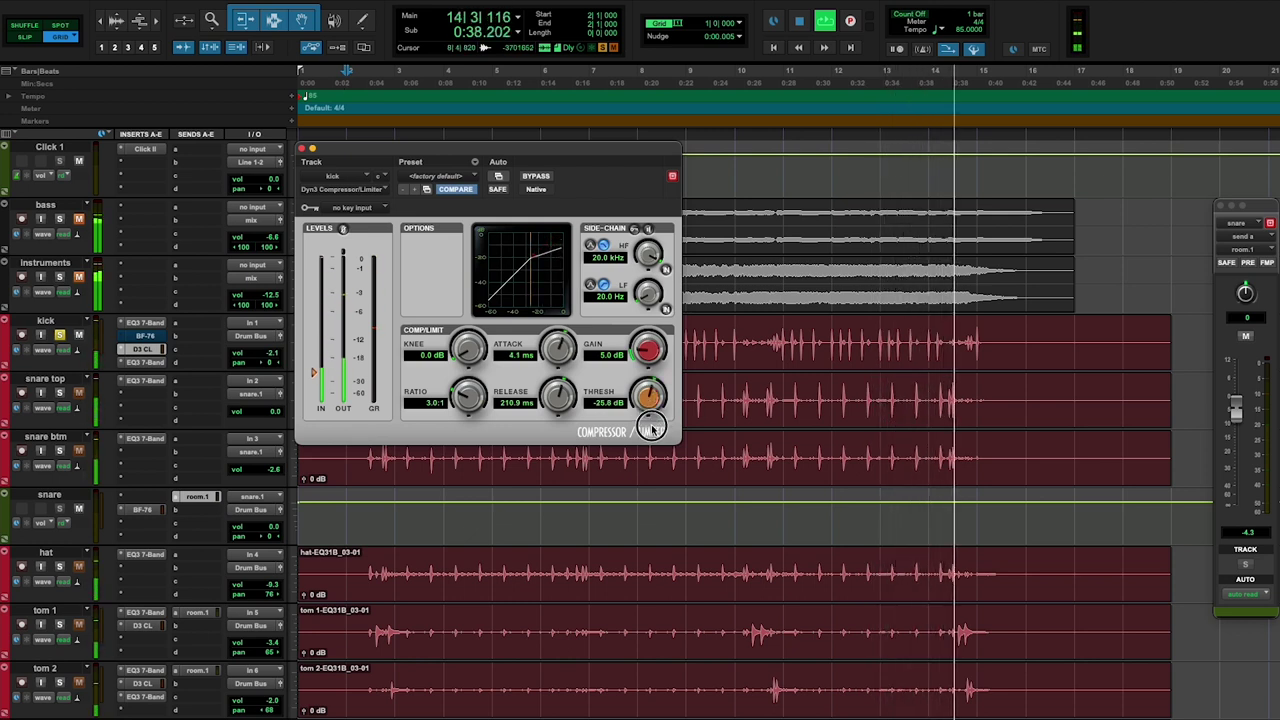
pyautogui.press('space')
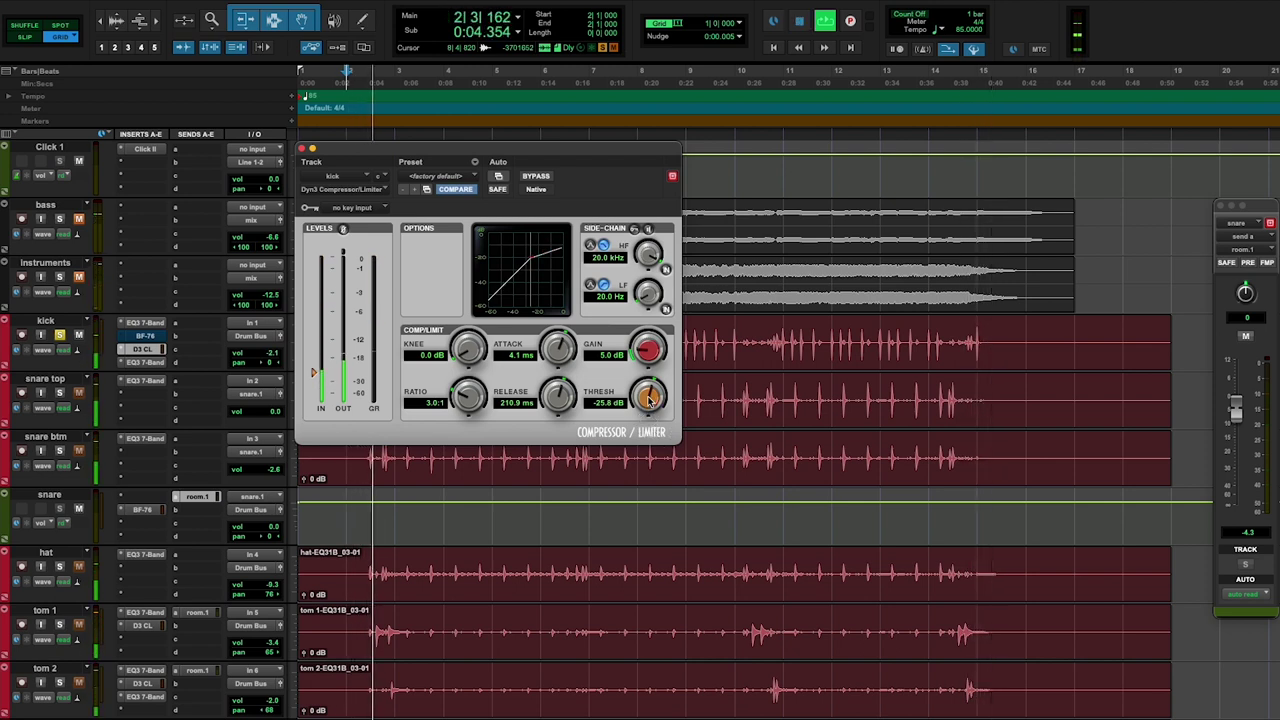
pyautogui.moveTo(648, 396); pyautogui.dragTo(662, 364)
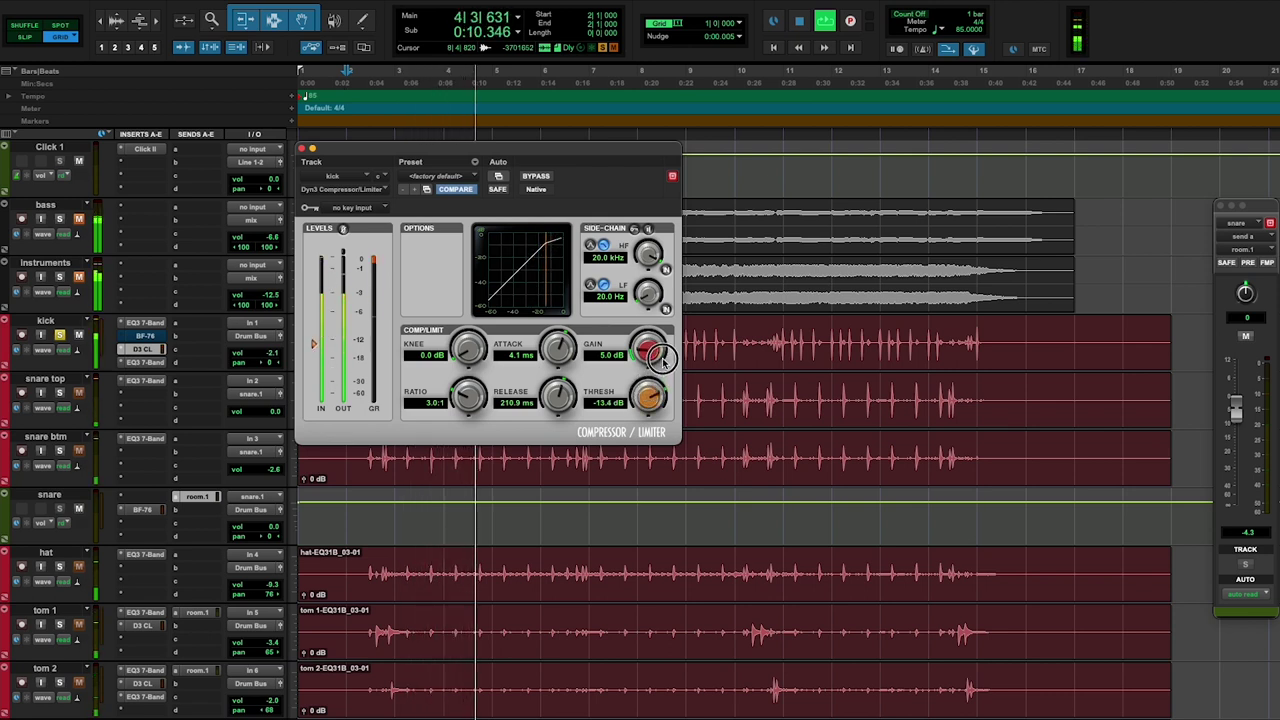
pyautogui.moveTo(662, 358); pyautogui.dragTo(664, 352)
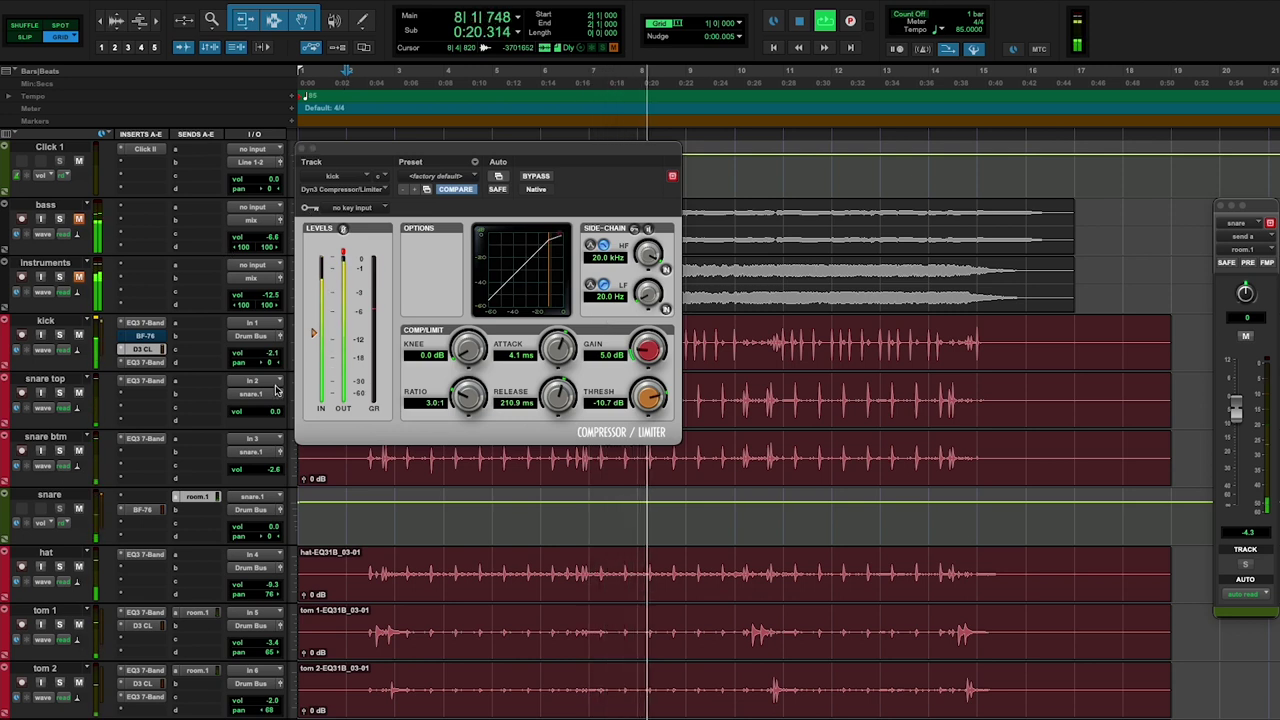
# Boost the HF band of the kick's first EQ by 4.8 dB at 7.12 kHz and close the EQ
pyautogui.click(156, 364)
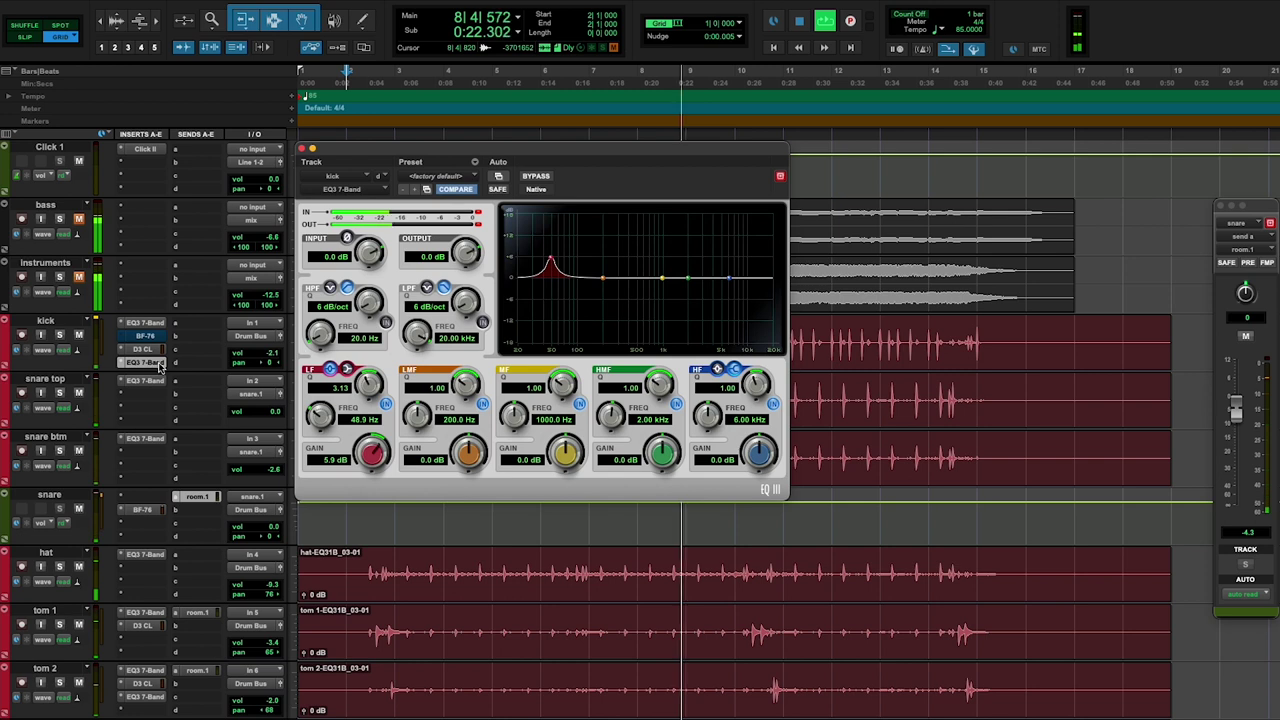
pyautogui.click(148, 323)
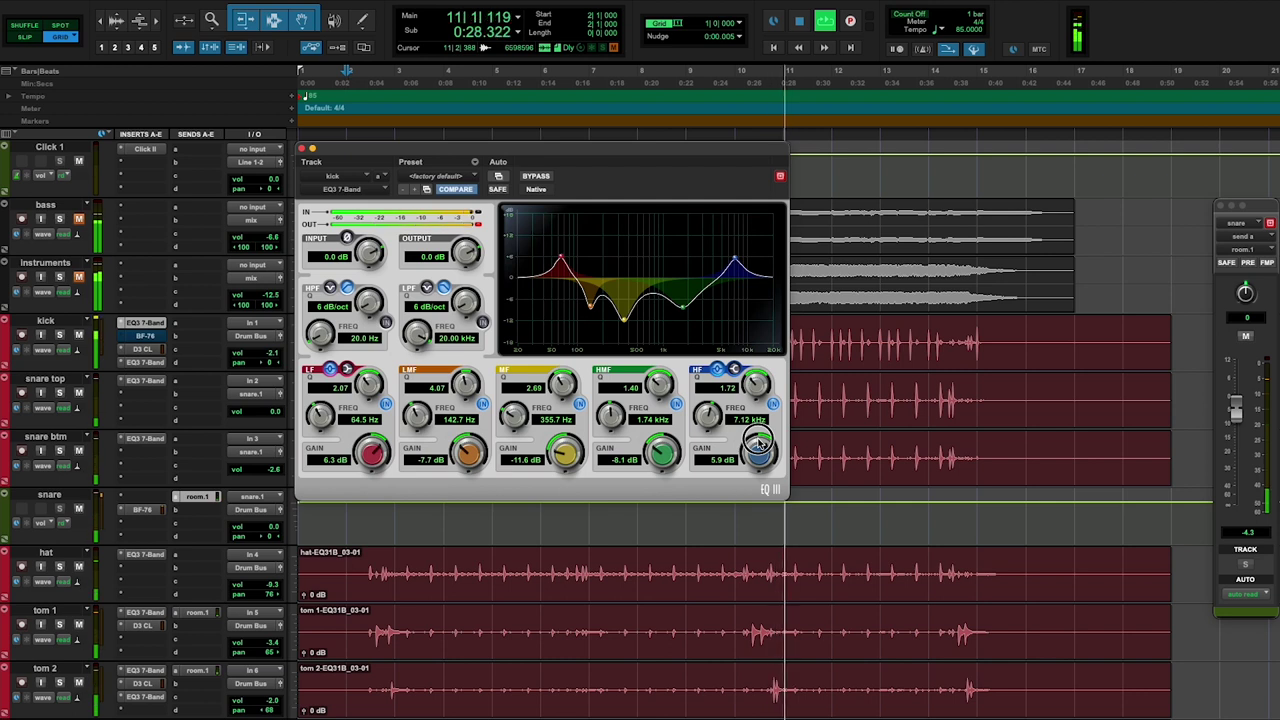
pyautogui.moveTo(758, 443); pyautogui.dragTo(760, 458)
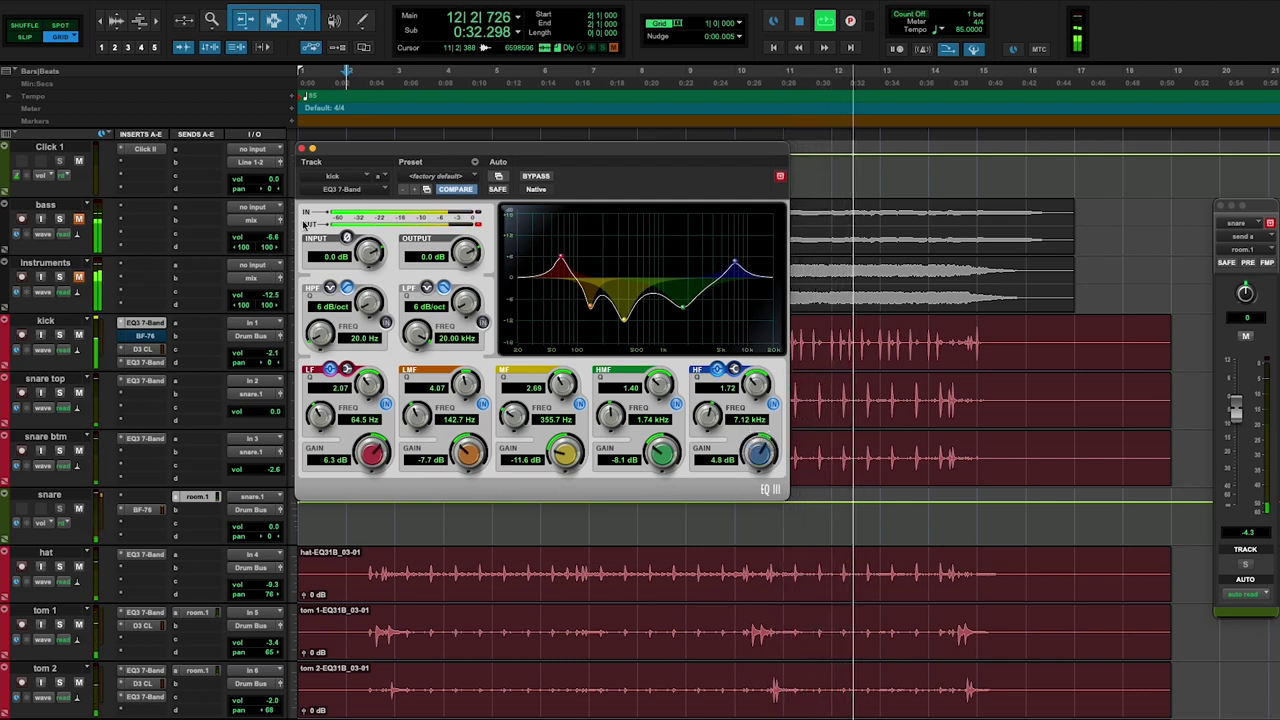
pyautogui.click(301, 148)
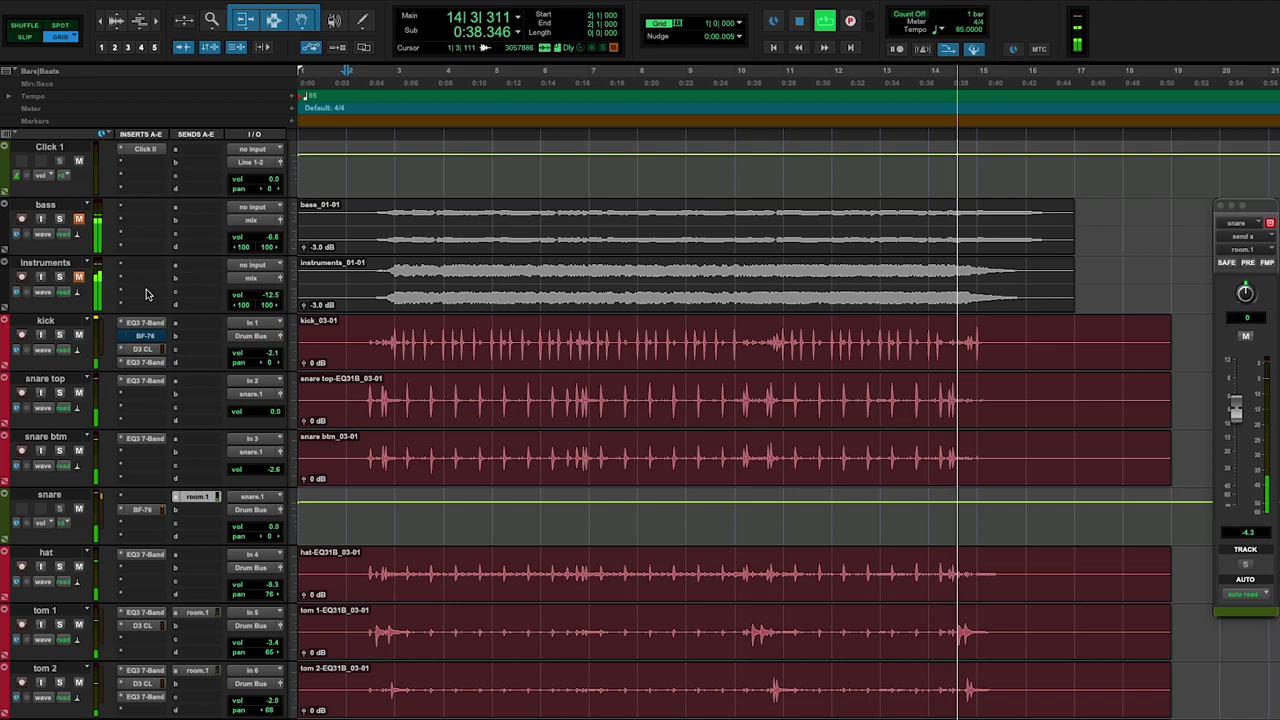
# Unmute the bass and instruments, play the full mix from bar 2 and adjust the instruments track's volume
pyautogui.press('space')
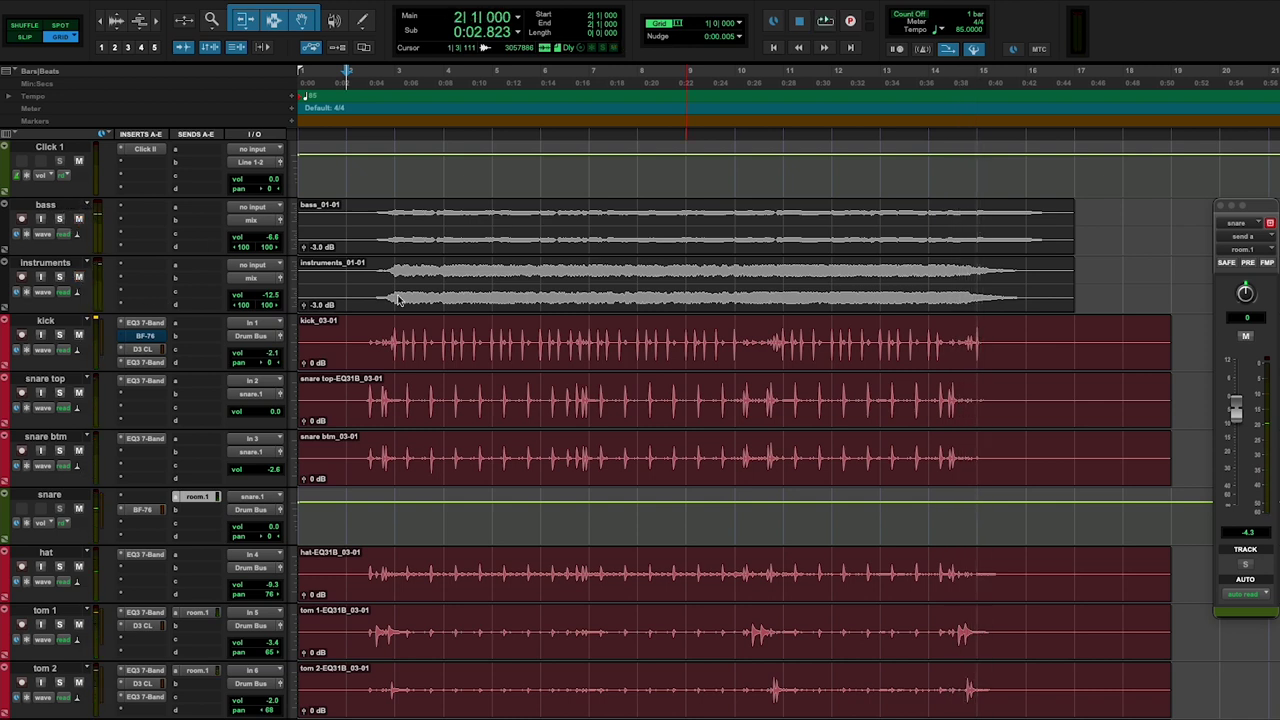
pyautogui.press('space')
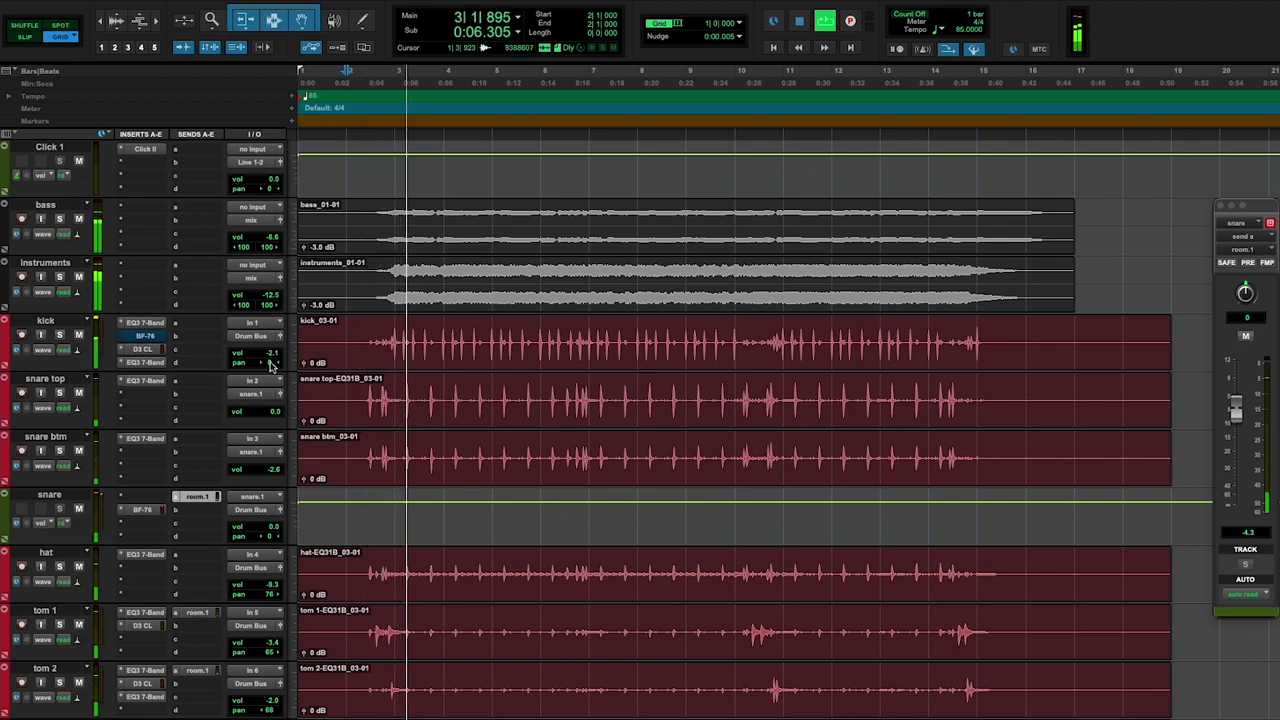
pyautogui.moveTo(275, 297); pyautogui.dragTo(274, 285)
pyautogui.scroll(-3, 453, 375)
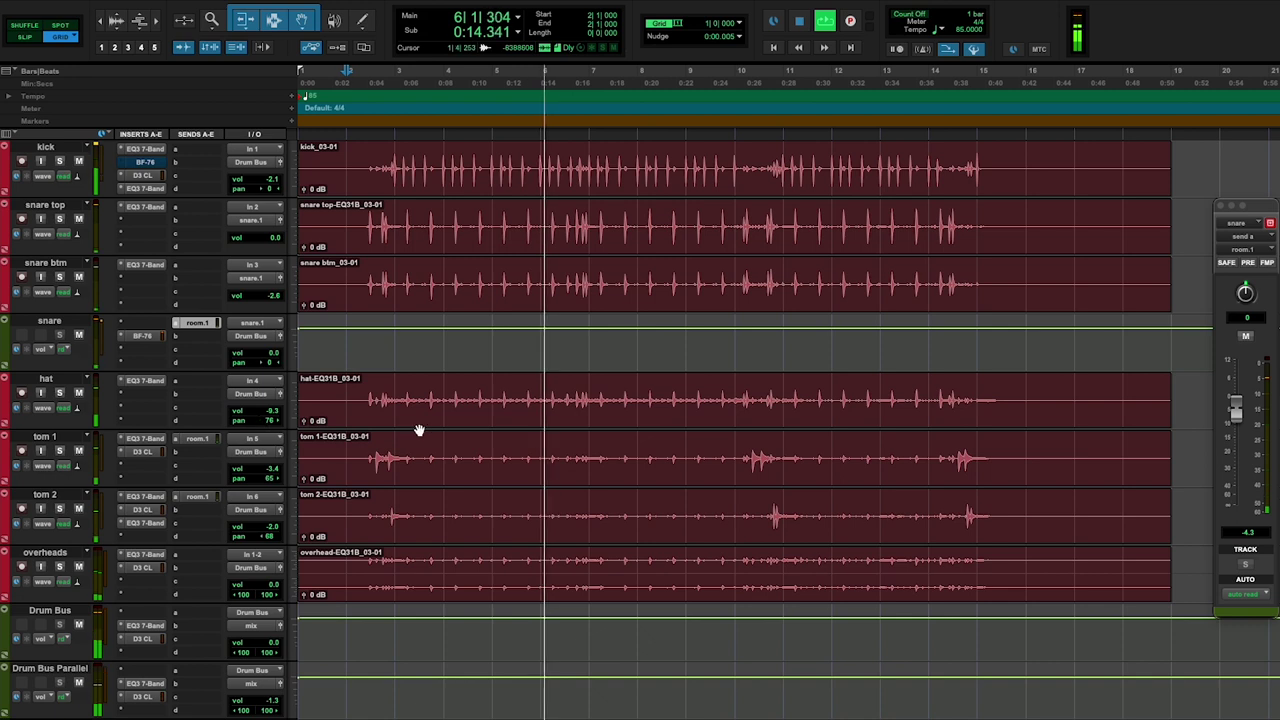
# Lower the snare btm track's volume to -5.2 dB during playback and place the edit cursor at bar 2 on that track
pyautogui.scroll(-3, 571, 494)
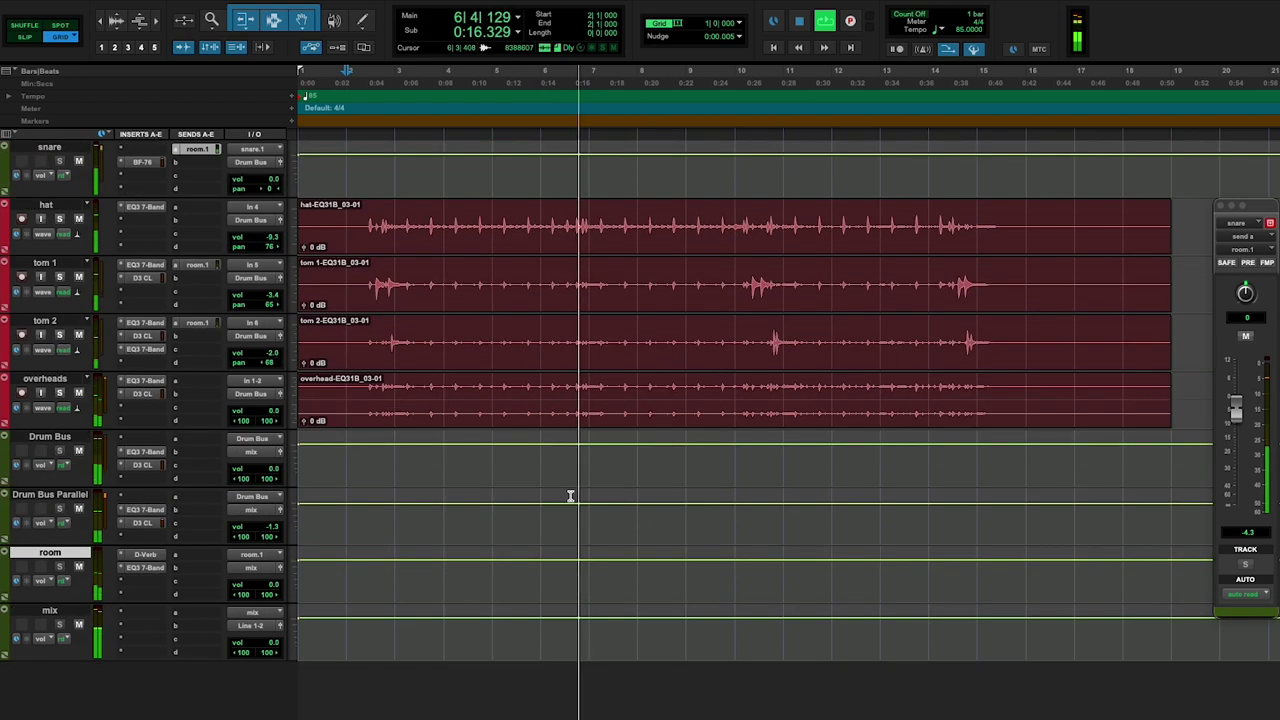
pyautogui.scroll(3, 570, 495)
pyautogui.scroll(-2, 530, 455)
pyautogui.scroll(2, 420, 380)
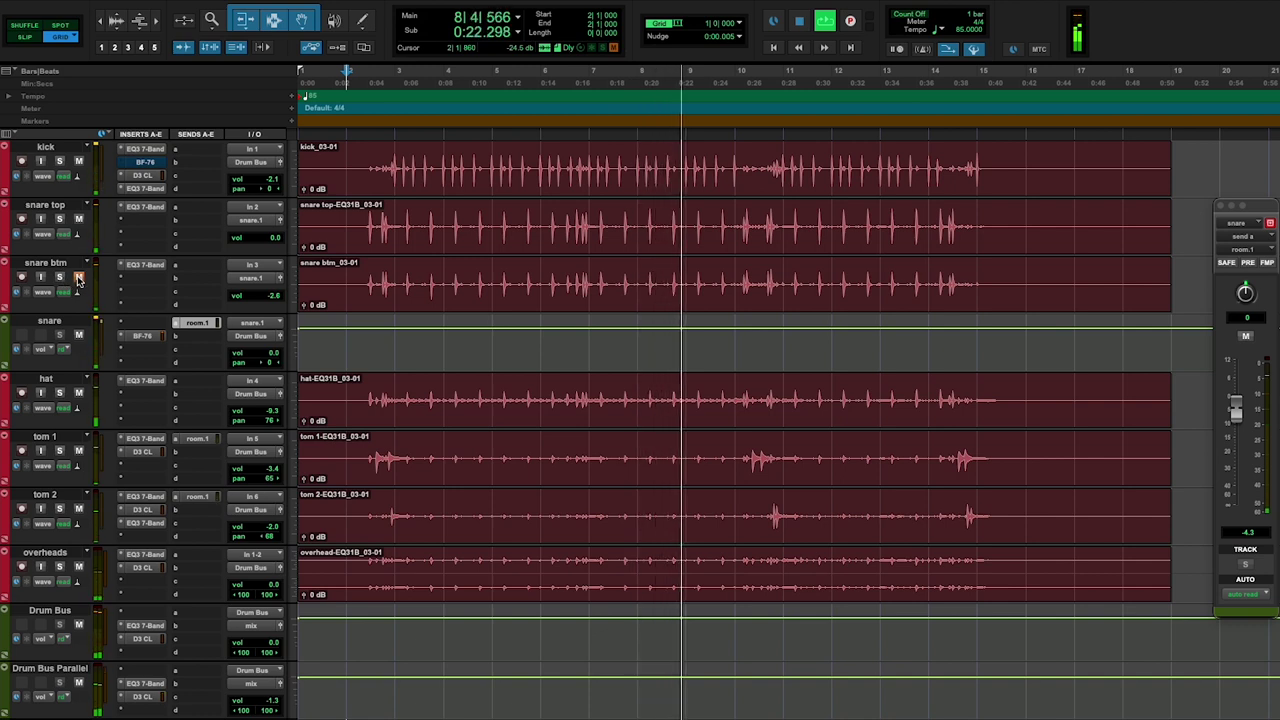
pyautogui.moveTo(274, 296); pyautogui.dragTo(275, 302)
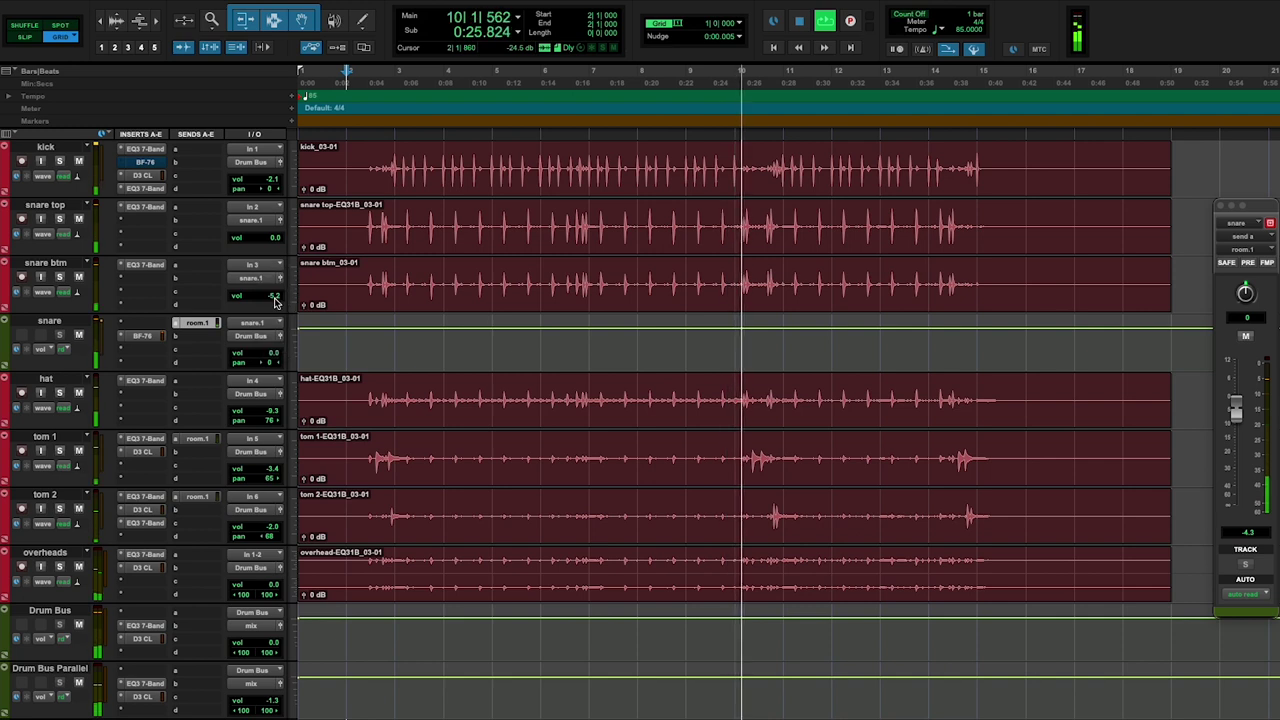
pyautogui.click(352, 271)
# Add a Dyn3 Compressor/Limiter to the mix track with ratio 2.0:1, attack 45.7 ms, release 1.4 s and threshold -15.9 dB, then close it
pyautogui.scroll(-3, 566, 309)
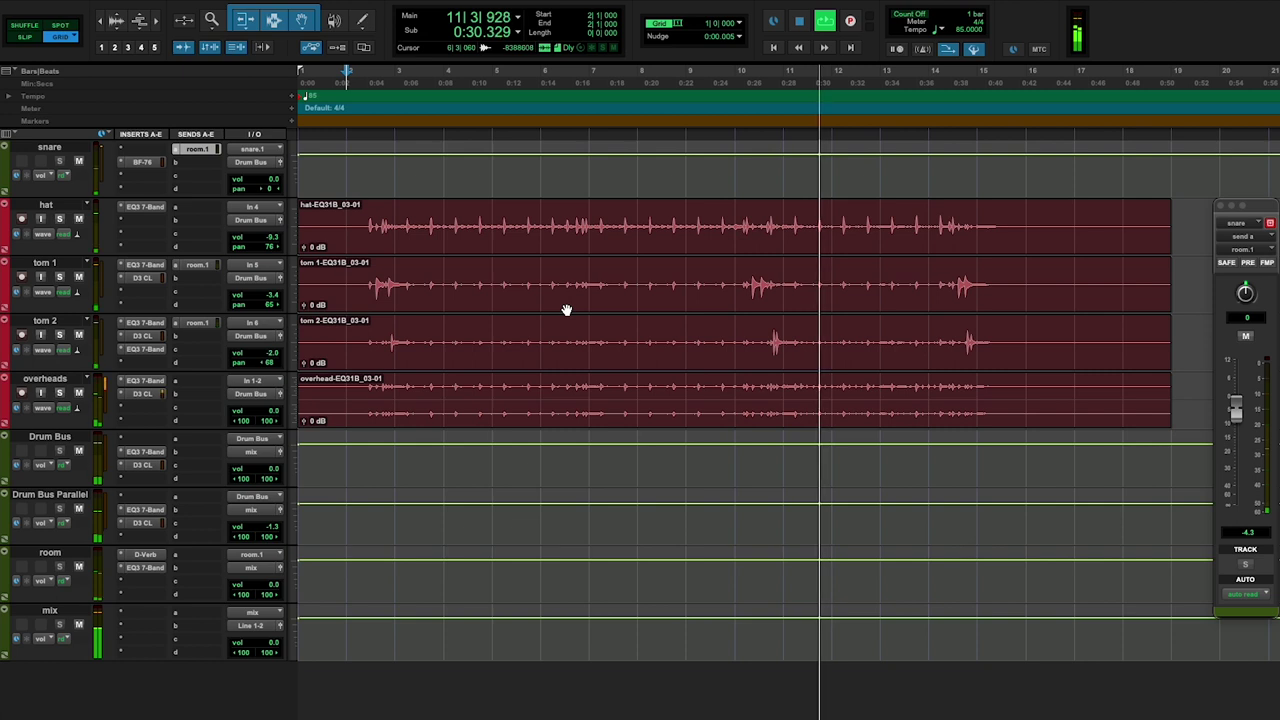
pyautogui.scroll(2, 566, 309)
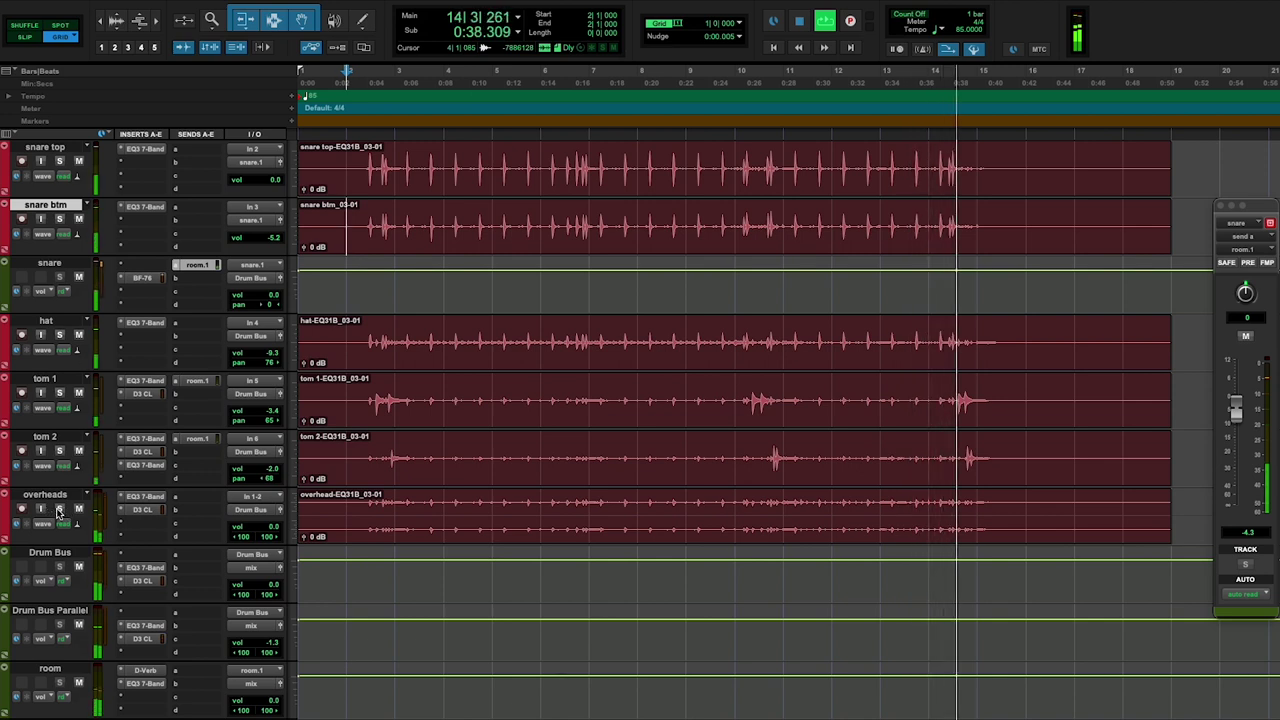
pyautogui.scroll(-2, 406, 468)
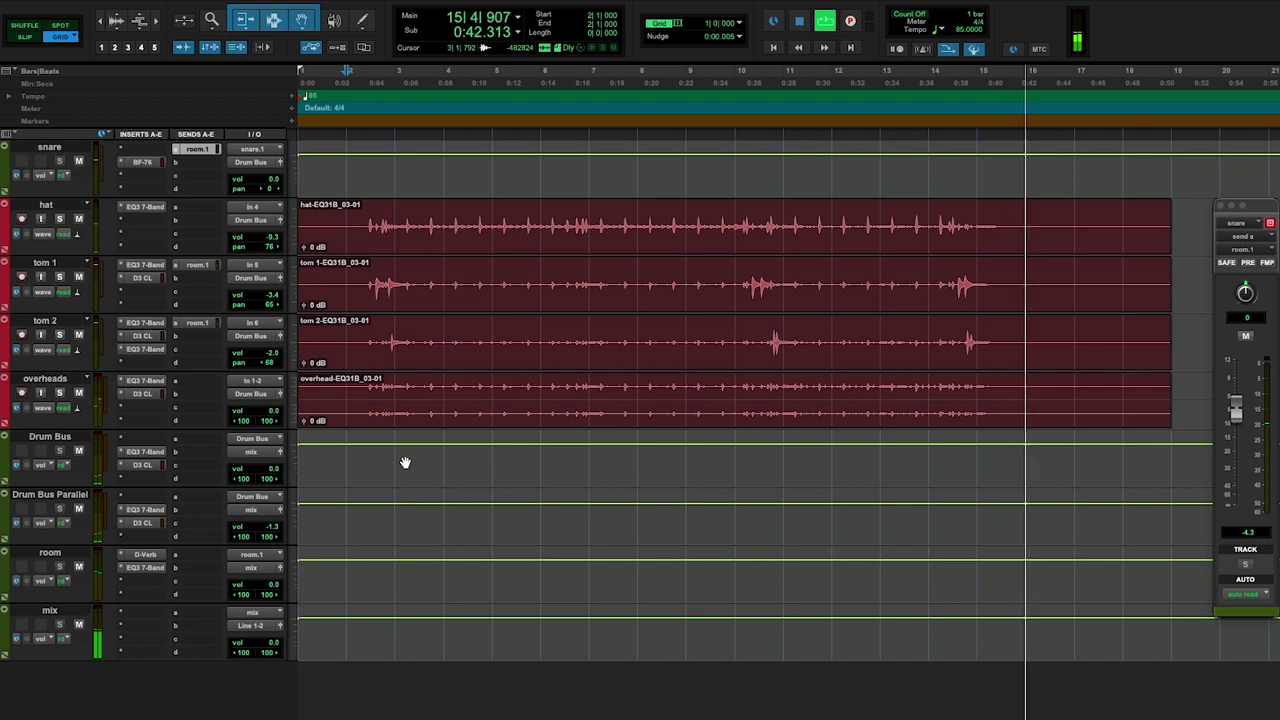
pyautogui.press('space')
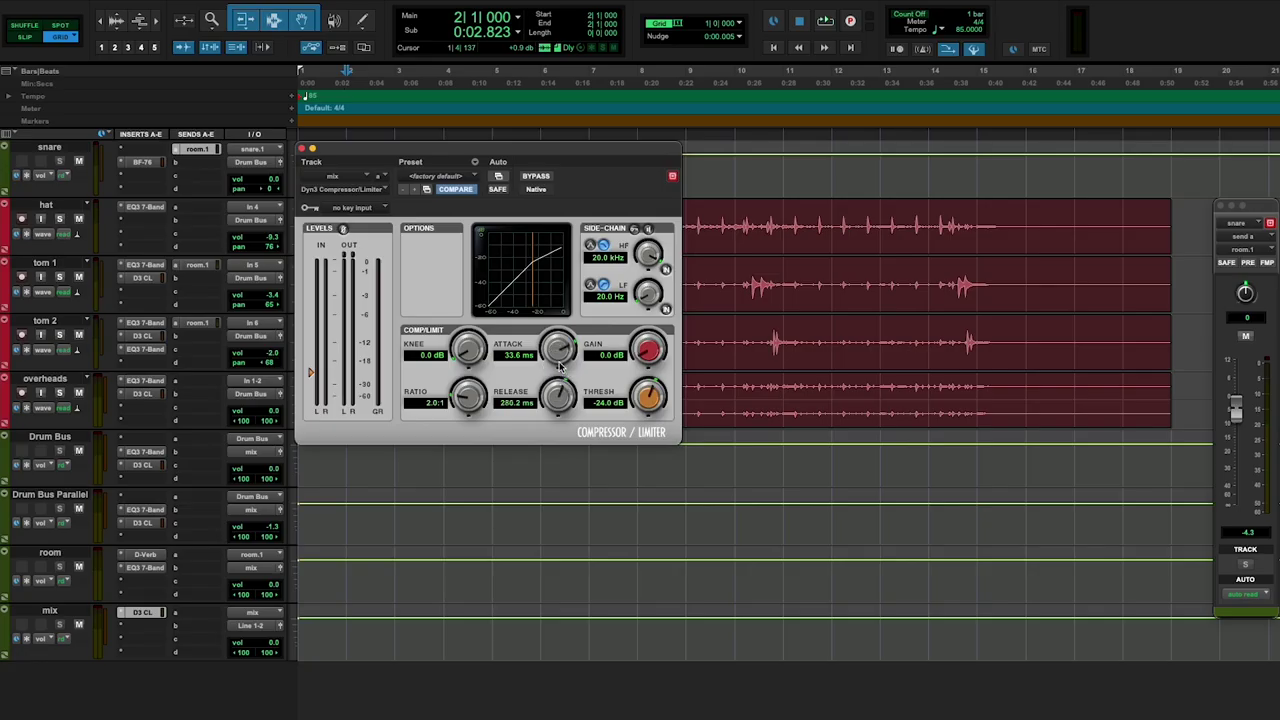
pyautogui.moveTo(648, 398); pyautogui.dragTo(660, 380)
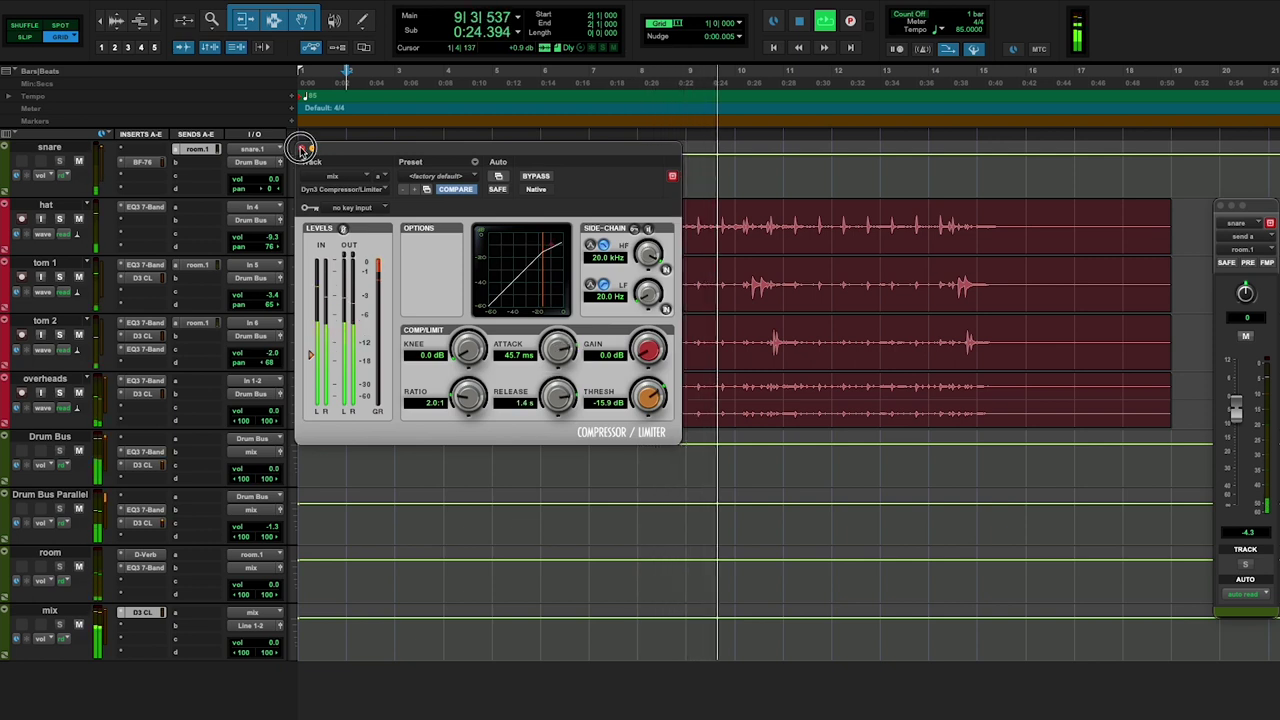
pyautogui.click(302, 150)
# Mute the instruments track while the mix plays
pyautogui.scroll(5, 481, 239)
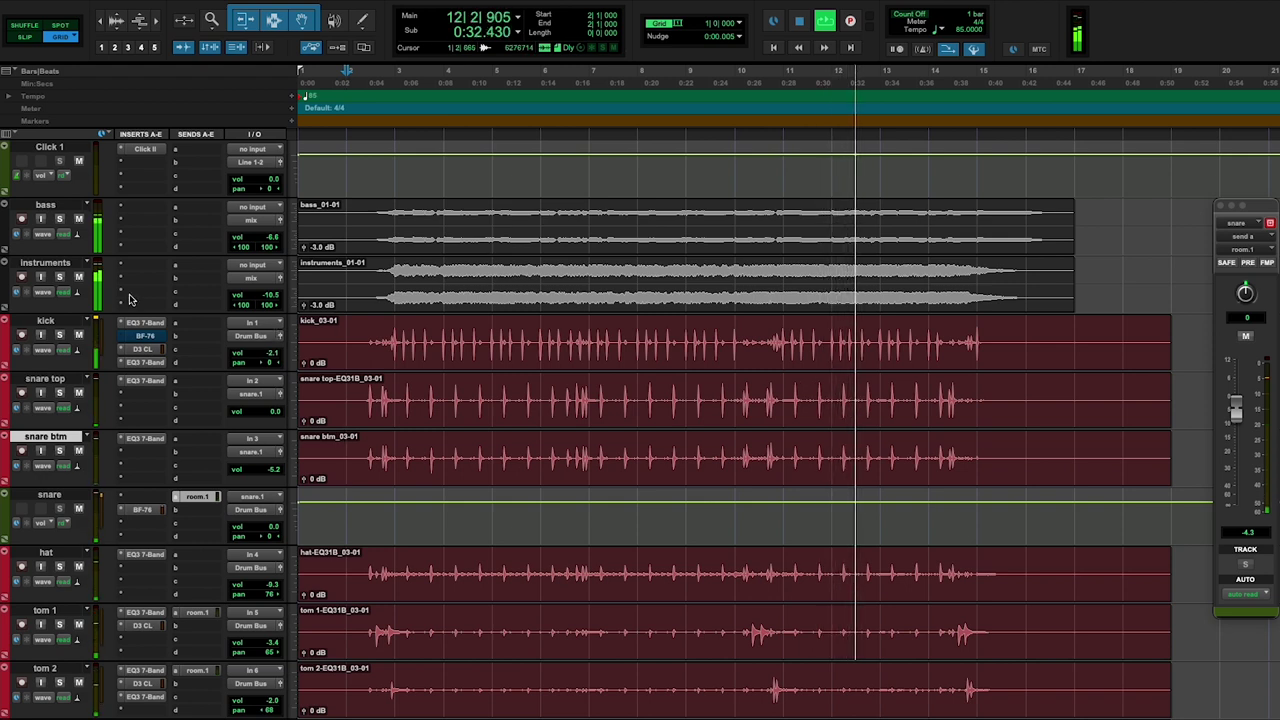
pyautogui.click(79, 277)
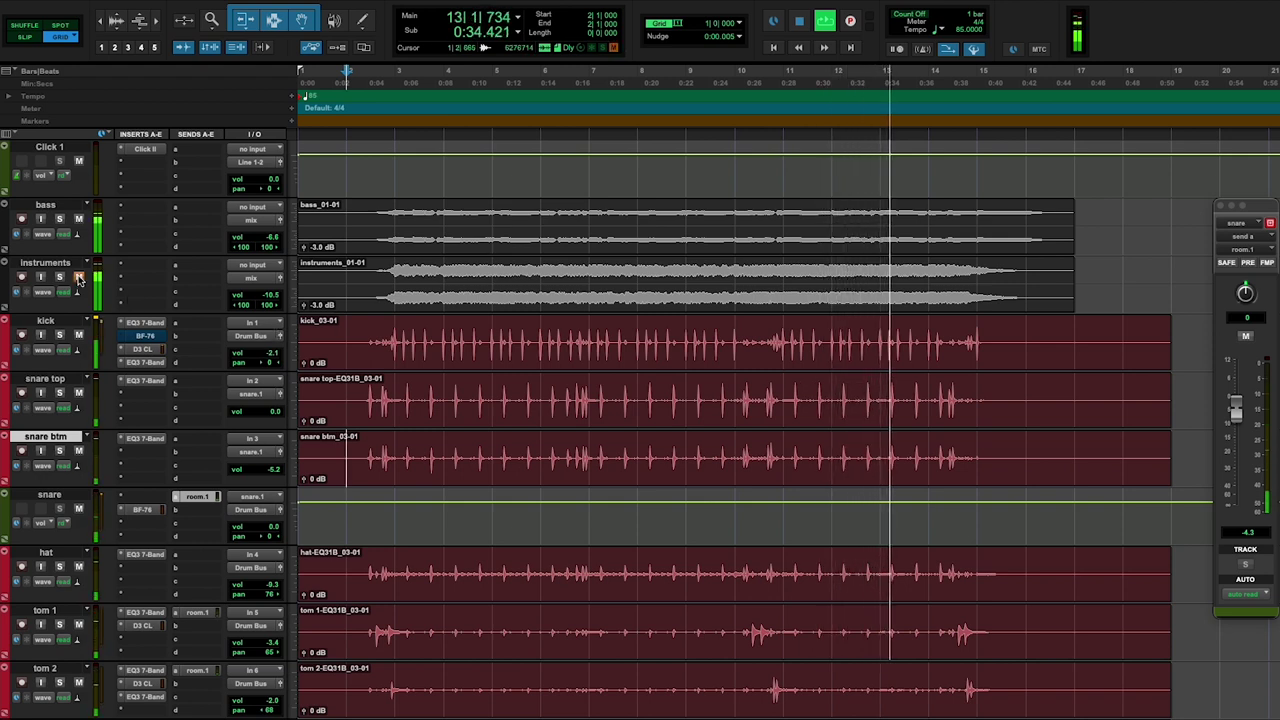